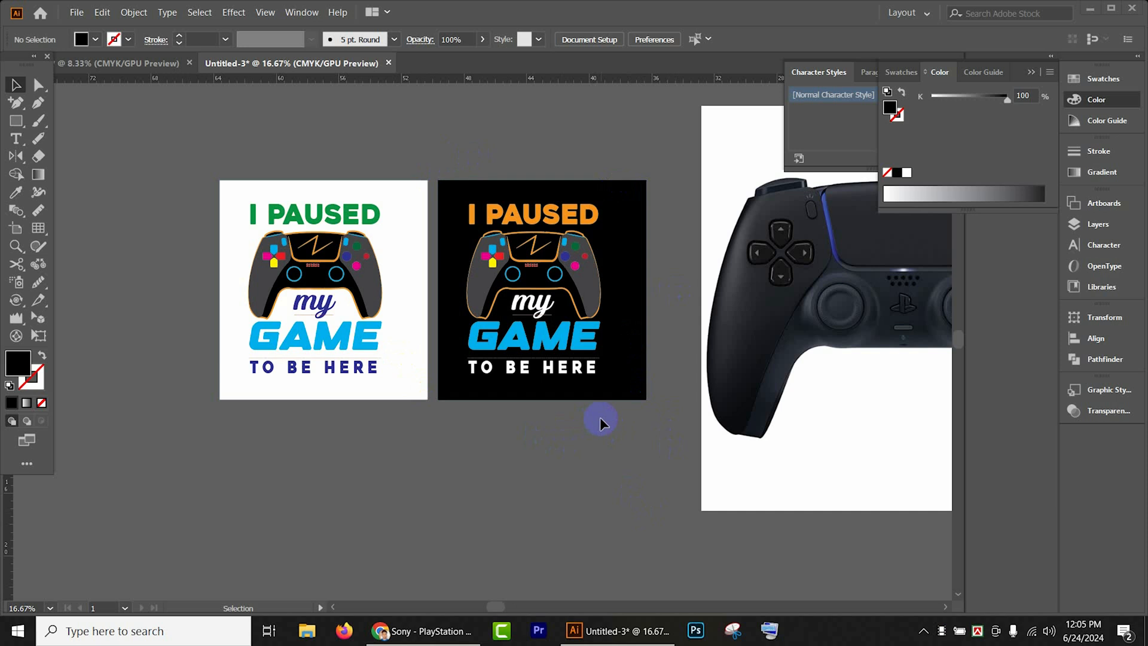
{"action": "key", "text": "space"}
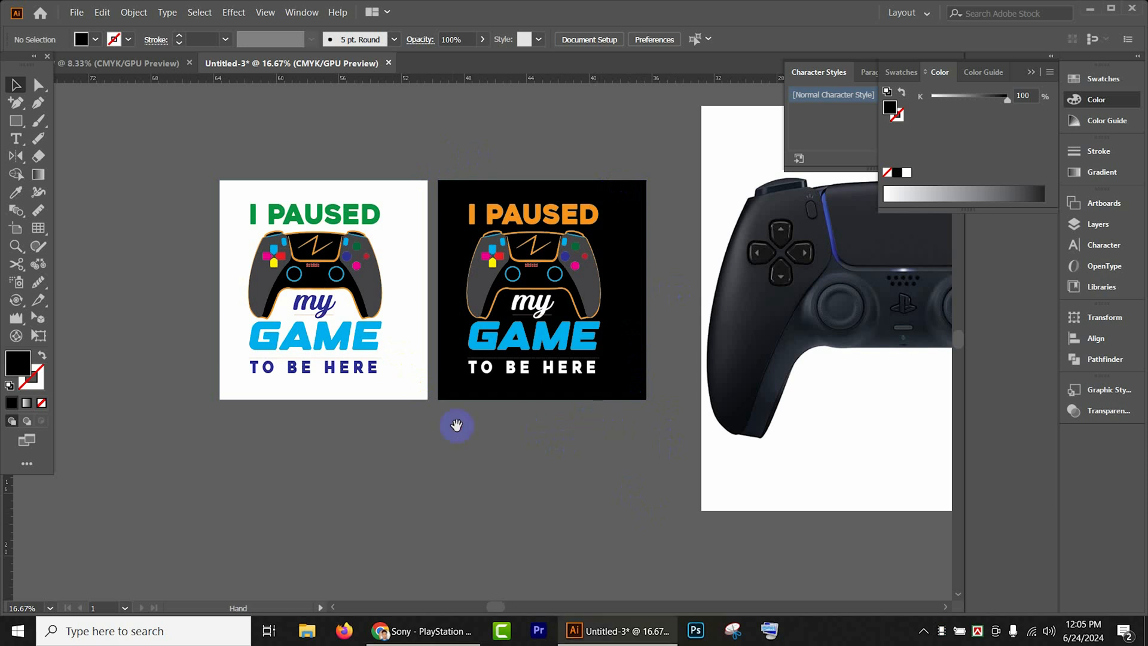
{"action": "mouse_move", "coordinate": [560, 461]}
{"action": "left_mouse_down"}
{"action": "mouse_move", "coordinate": [384, 464]}
{"action": "mouse_move", "coordinate": [563, 478]}
{"action": "left_mouse_up"}
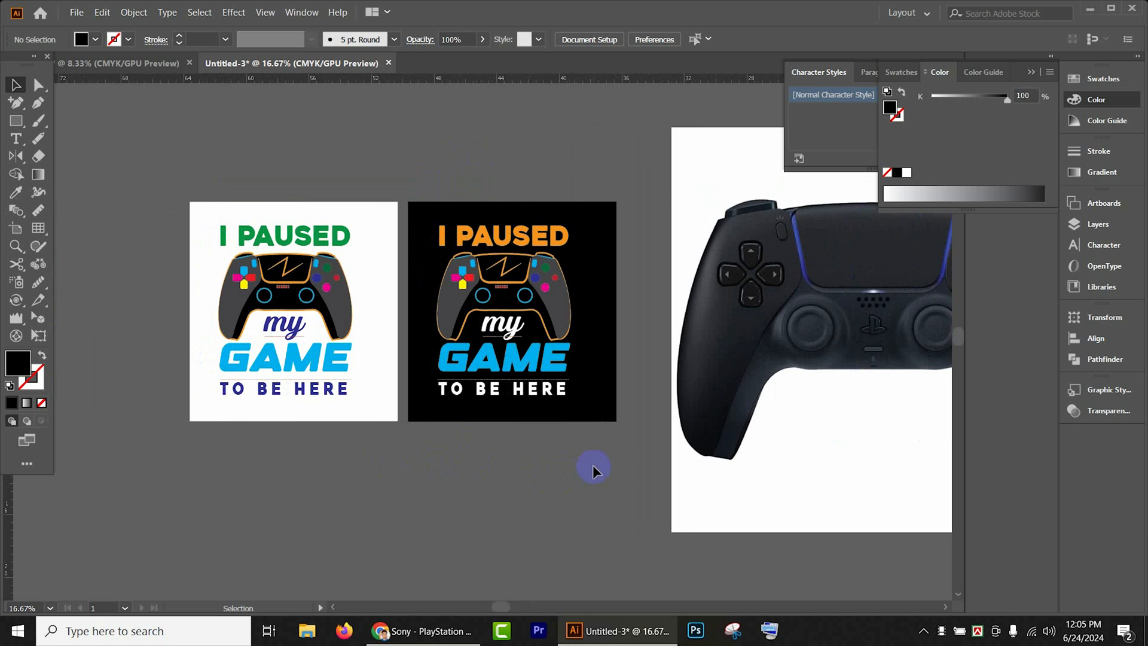
{"action": "left_click_drag", "start_coordinate": [593, 465], "coordinate": [514, 467]}
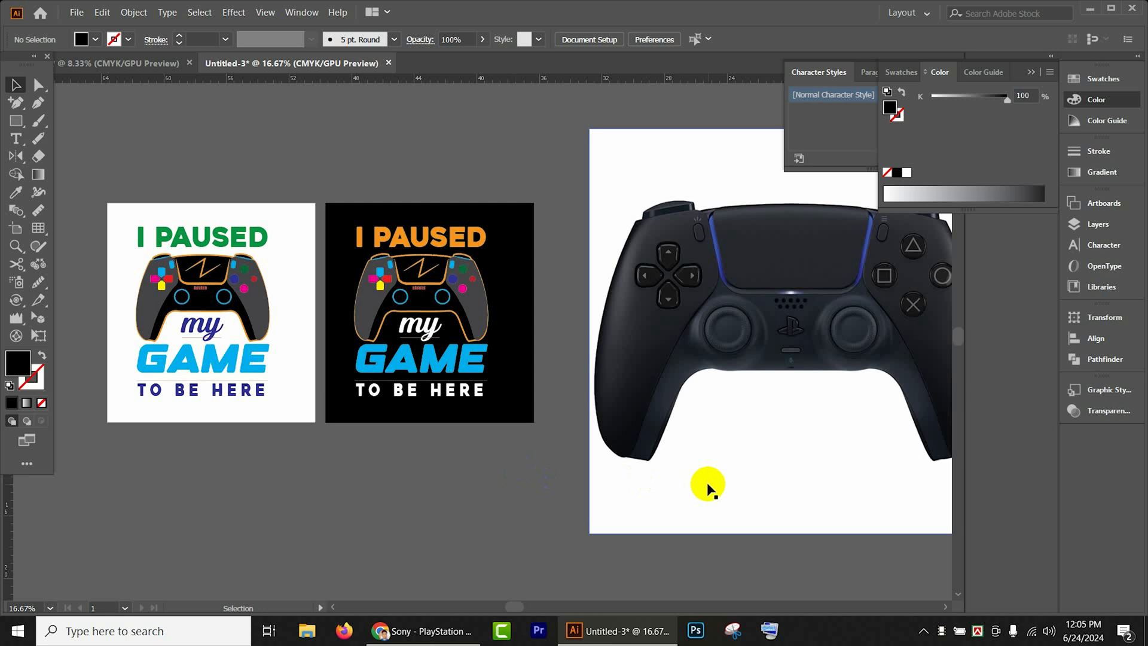
{"action": "left_click_drag", "start_coordinate": [569, 459], "coordinate": [338, 452]}
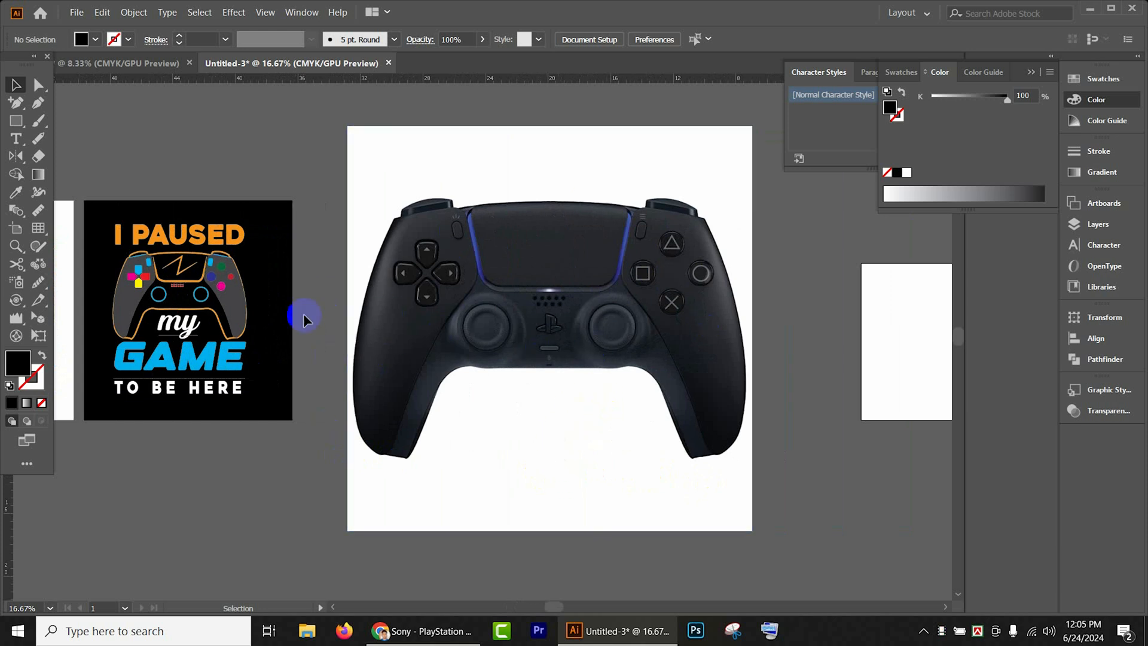
- Switch to the browser, look through the gaming controller image results, close the PlayStation 5 controller's product page and return to Illustrator
{"action": "left_click", "coordinate": [422, 631]}
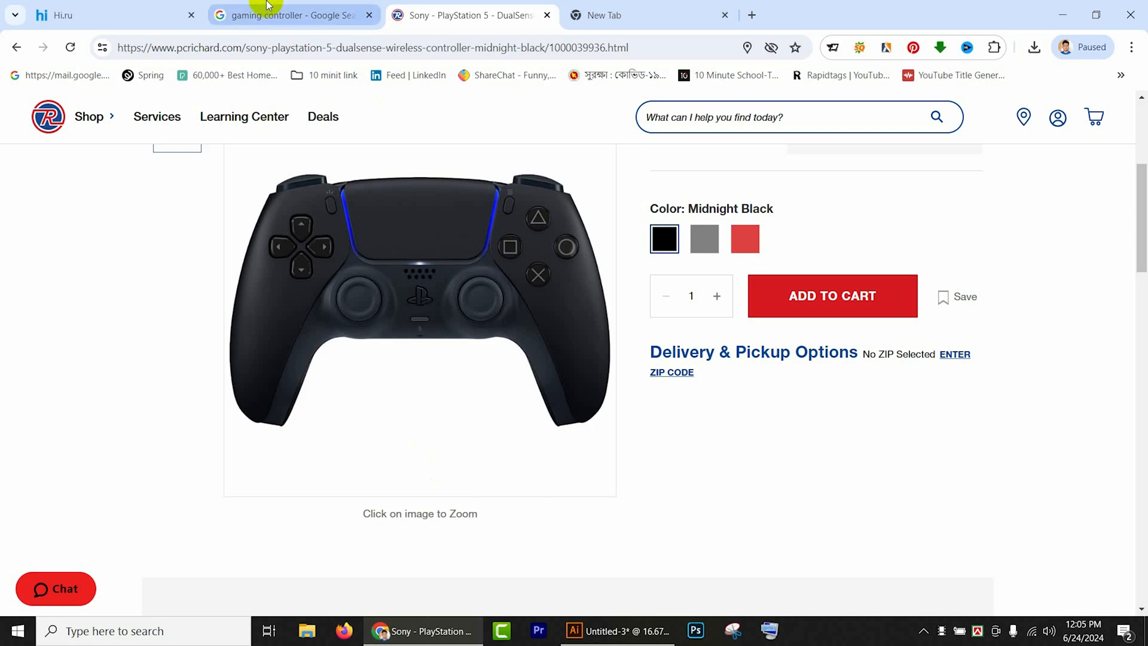
{"action": "left_click", "coordinate": [263, 15]}
{"action": "scroll", "coordinate": [352, 306], "scroll_direction": "up", "scroll_amount": 3}
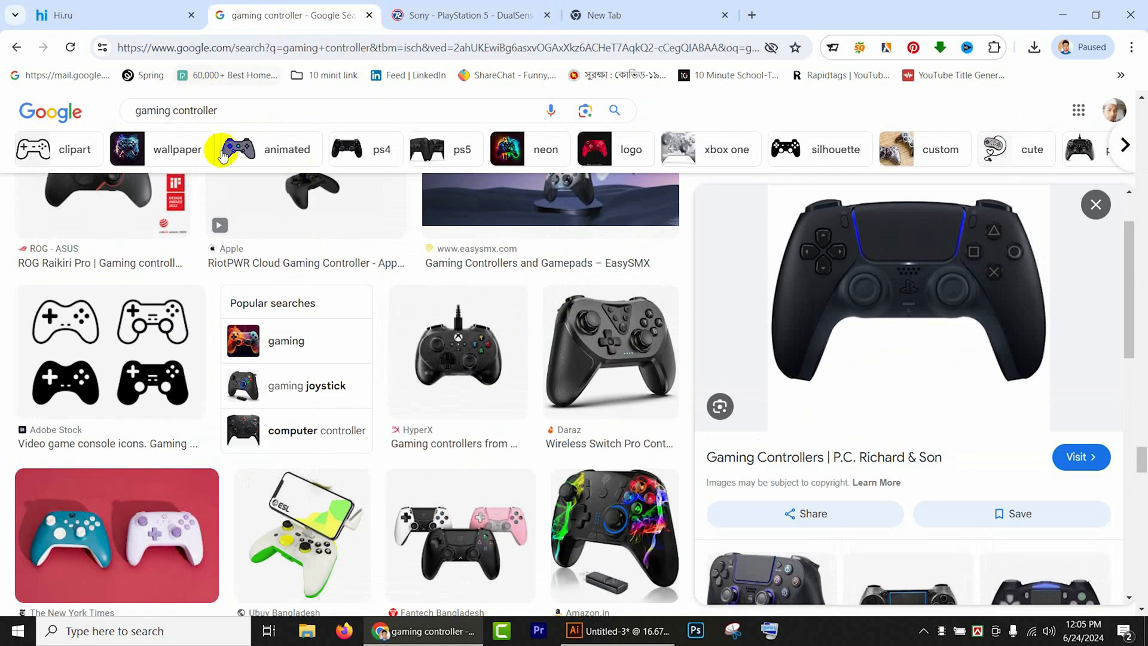
{"action": "scroll", "coordinate": [1096, 599], "scroll_direction": "up", "scroll_amount": 3}
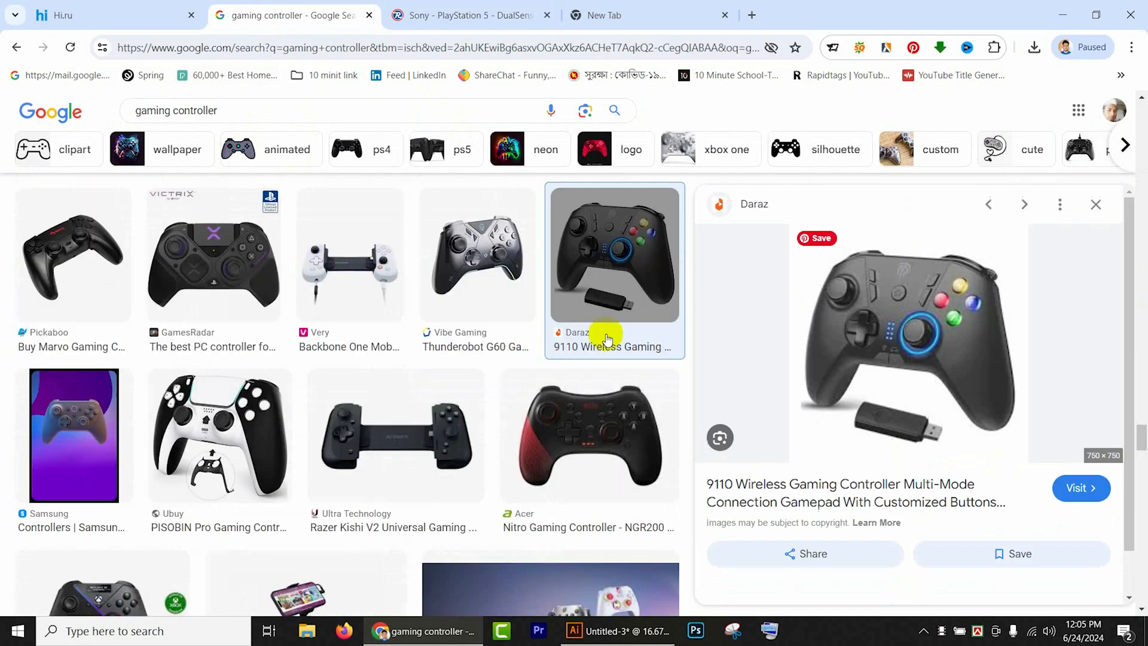
{"action": "scroll", "coordinate": [607, 335], "scroll_direction": "up", "scroll_amount": 6}
{"action": "scroll", "coordinate": [507, 339], "scroll_direction": "up", "scroll_amount": 5}
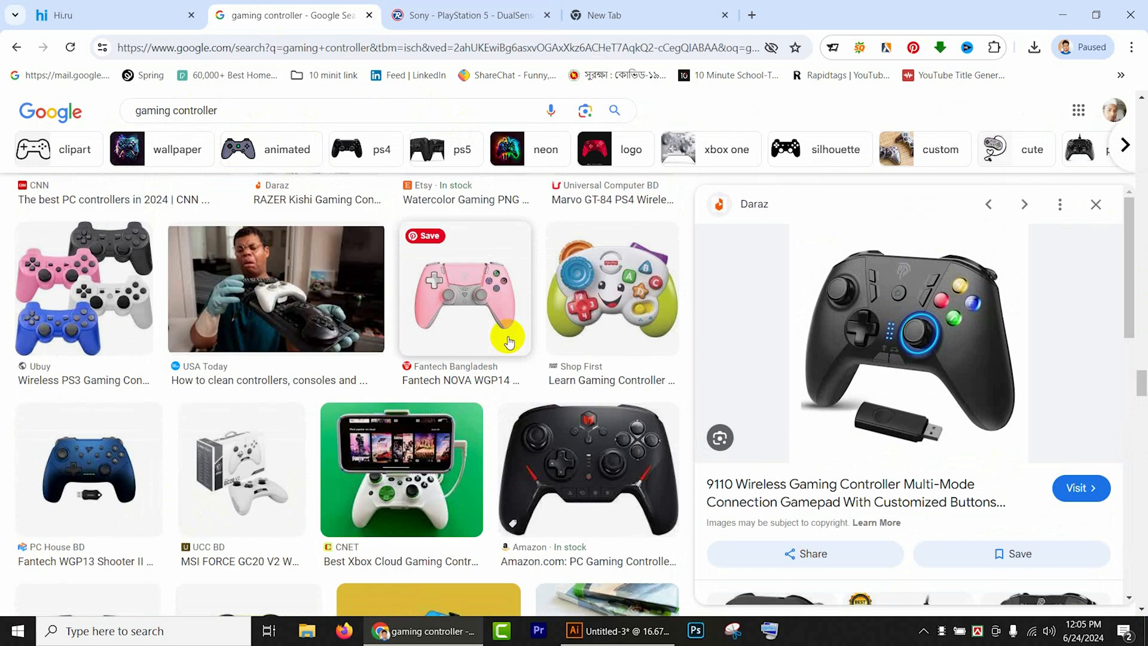
{"action": "left_click", "coordinate": [502, 15]}
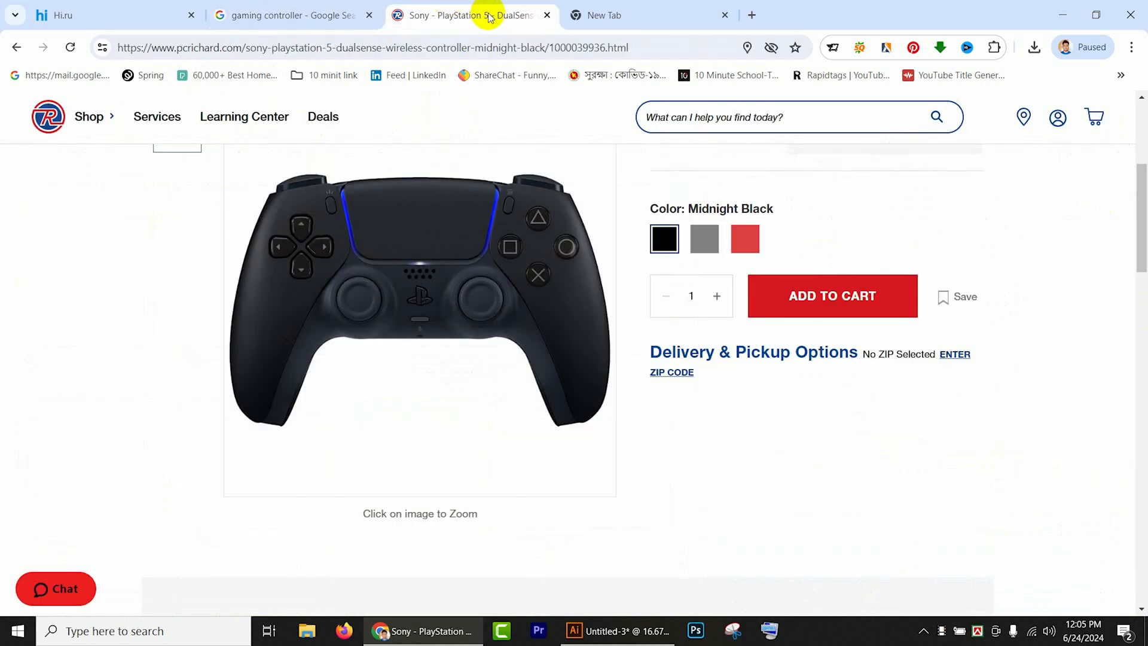
{"action": "left_click", "coordinate": [547, 15]}
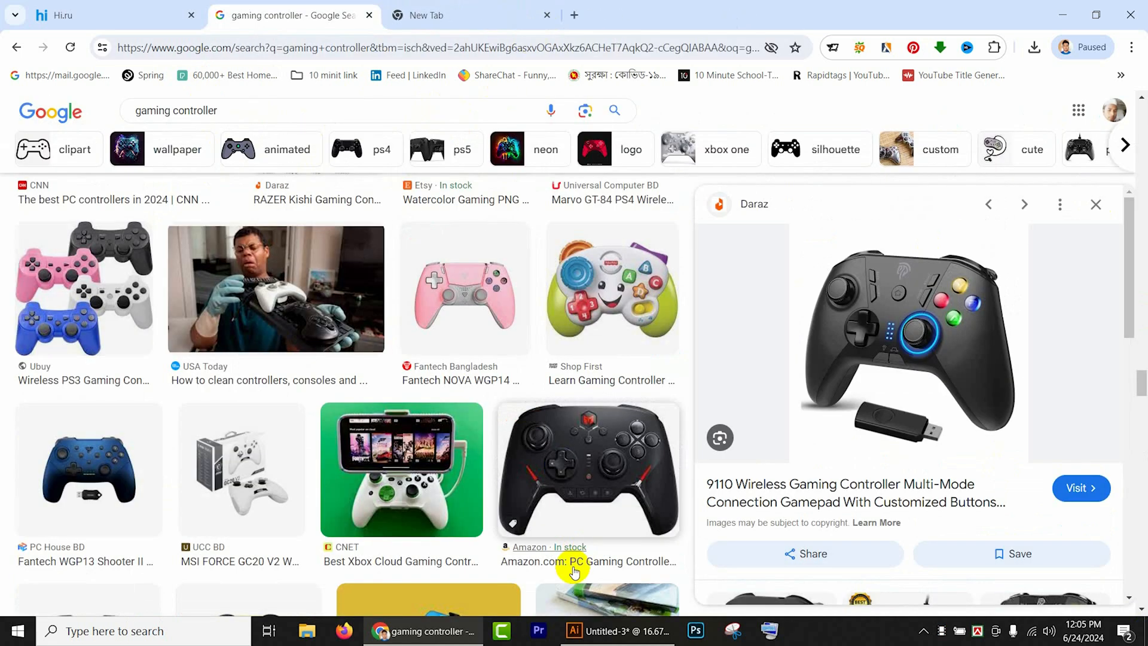
{"action": "left_click", "coordinate": [622, 631]}
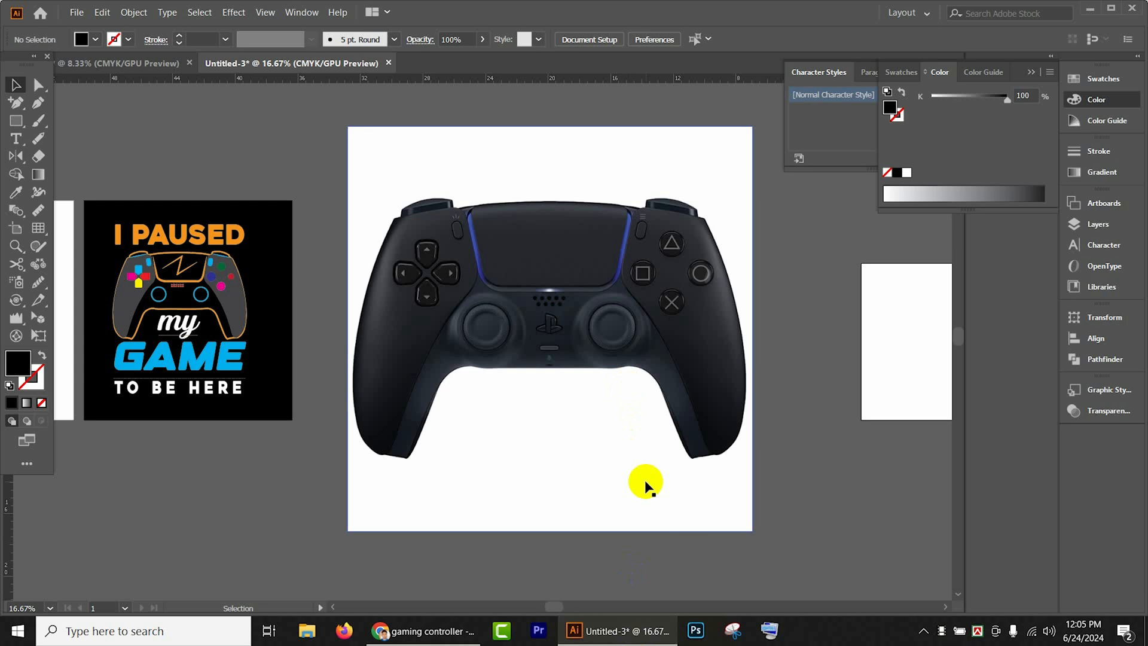
- Trace the controller photo with the Silhouettes preset and expand the tracing into editable paths
{"action": "left_click", "coordinate": [689, 494]}
{"action": "scroll", "coordinate": [690, 491], "scroll_direction": "up", "scroll_amount": 2}
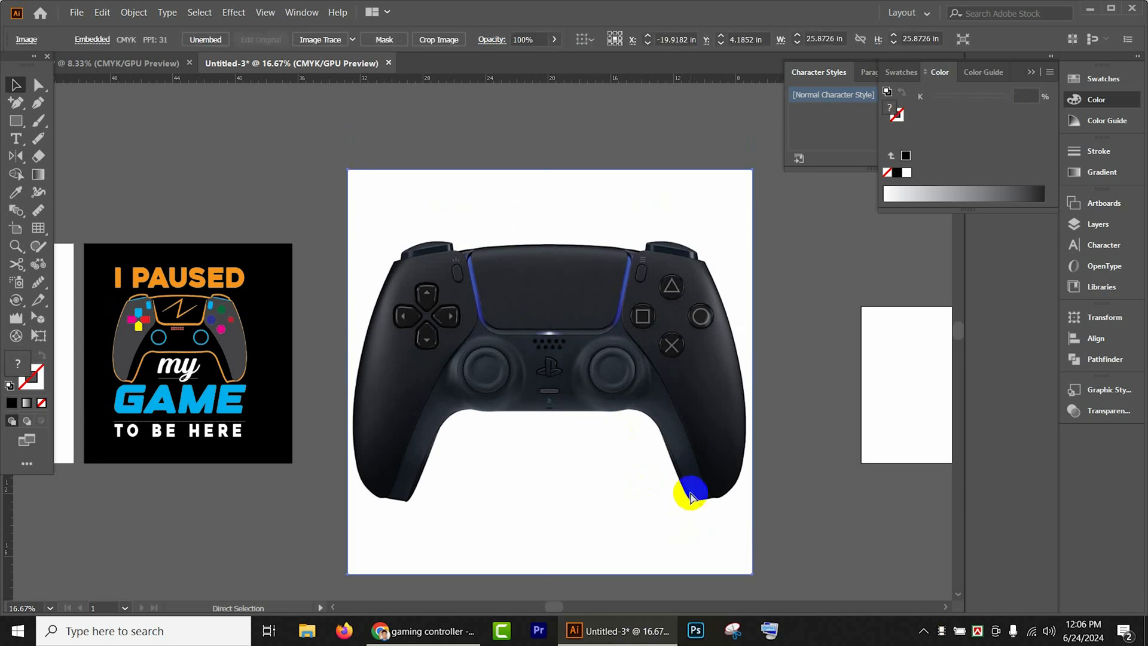
{"action": "key", "text": "ctrl+2"}
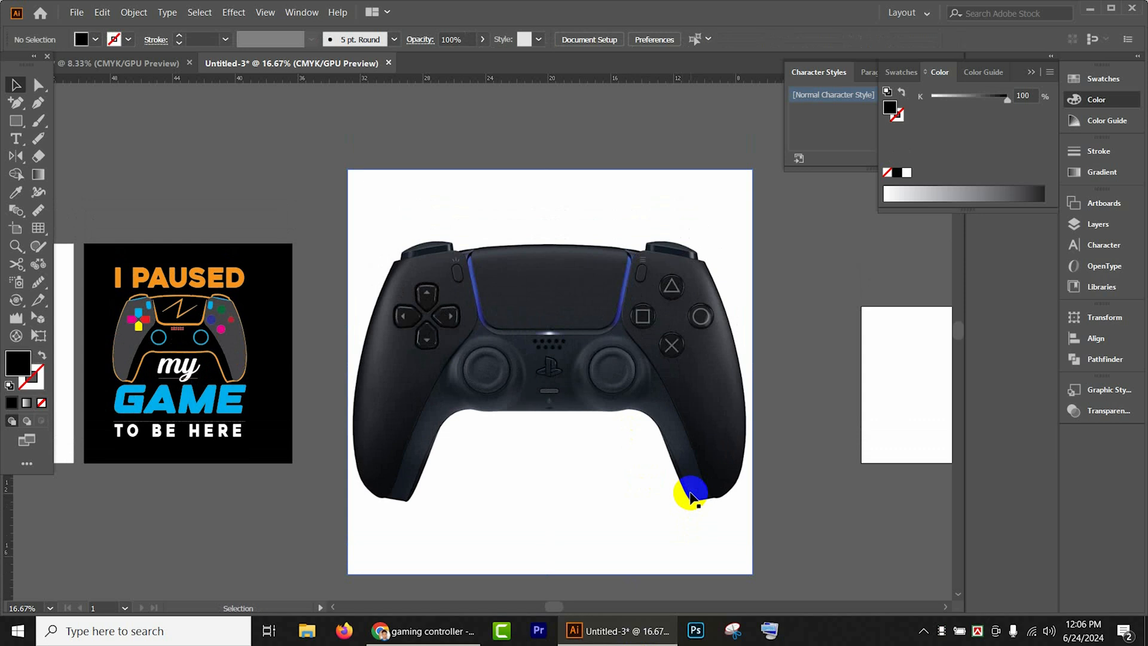
{"action": "left_click", "coordinate": [593, 471]}
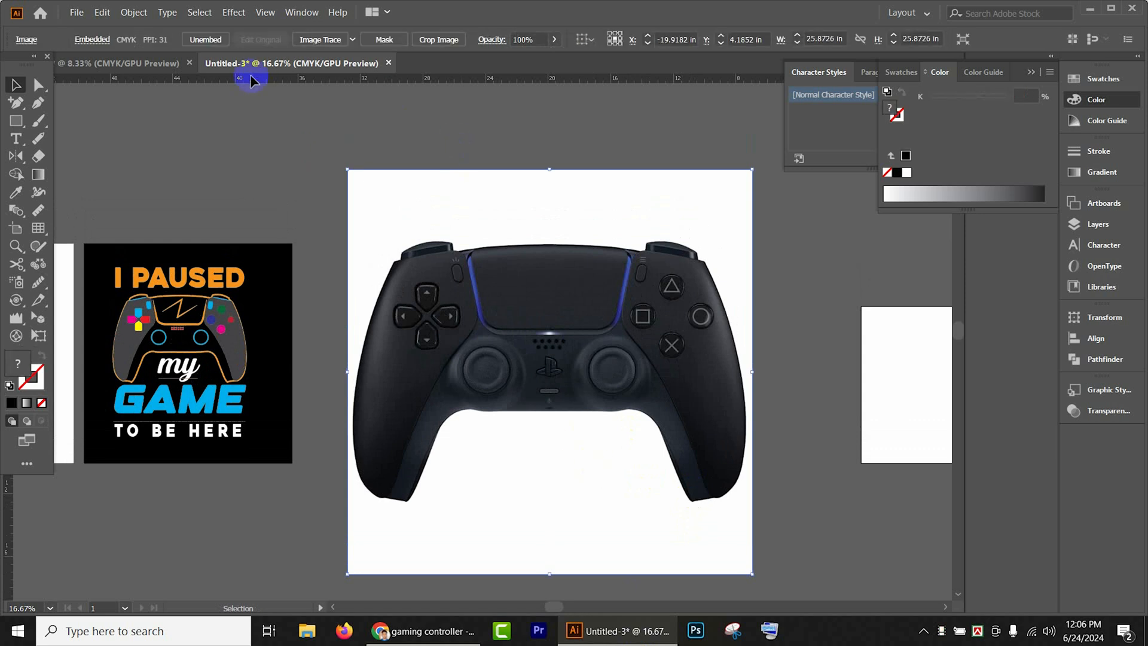
{"action": "left_click", "coordinate": [352, 40]}
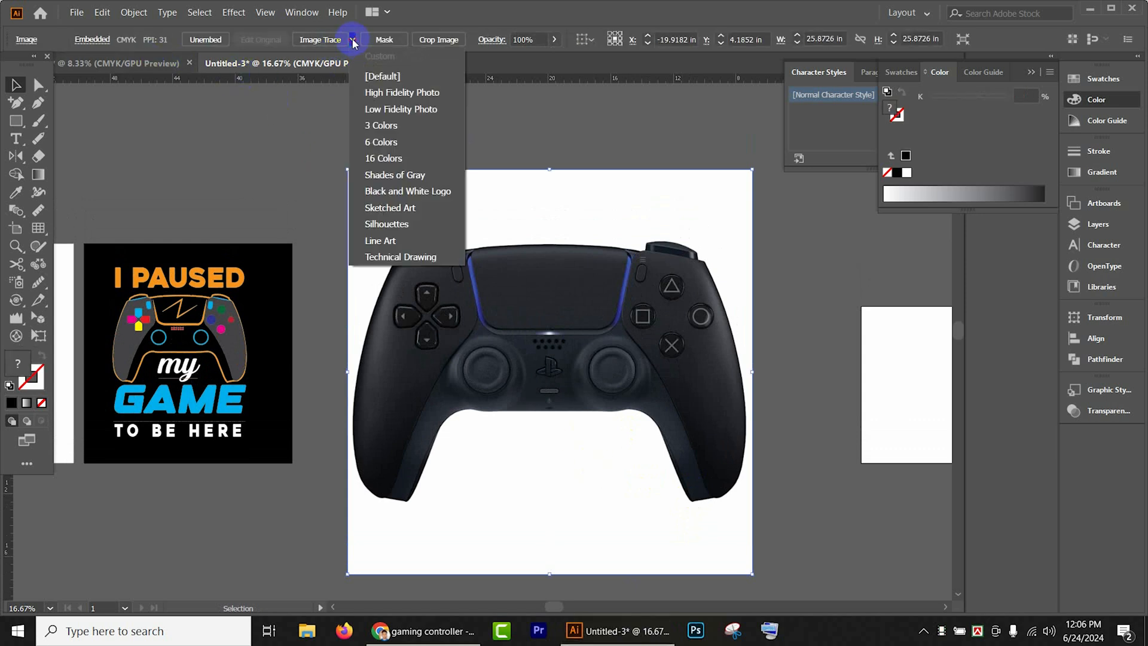
{"action": "left_click", "coordinate": [388, 224]}
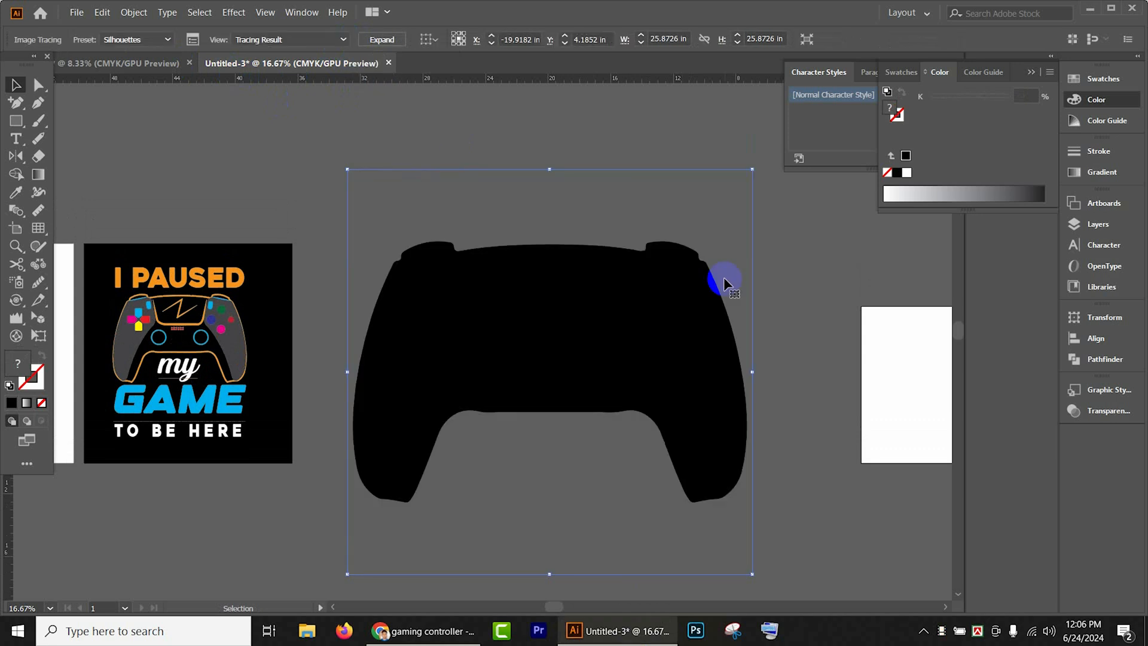
{"action": "left_click", "coordinate": [662, 331]}
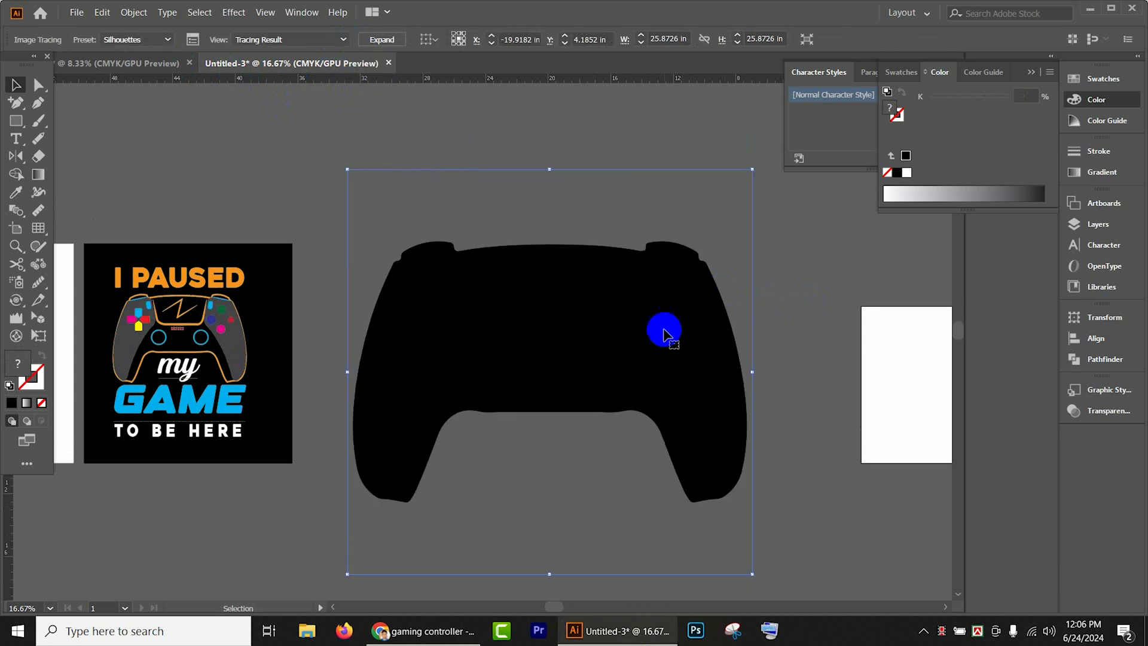
{"action": "left_click", "coordinate": [383, 40]}
- Fill the expanded controller silhouette with cyan and paste the original photo in place in front of it
{"action": "left_click", "coordinate": [95, 41]}
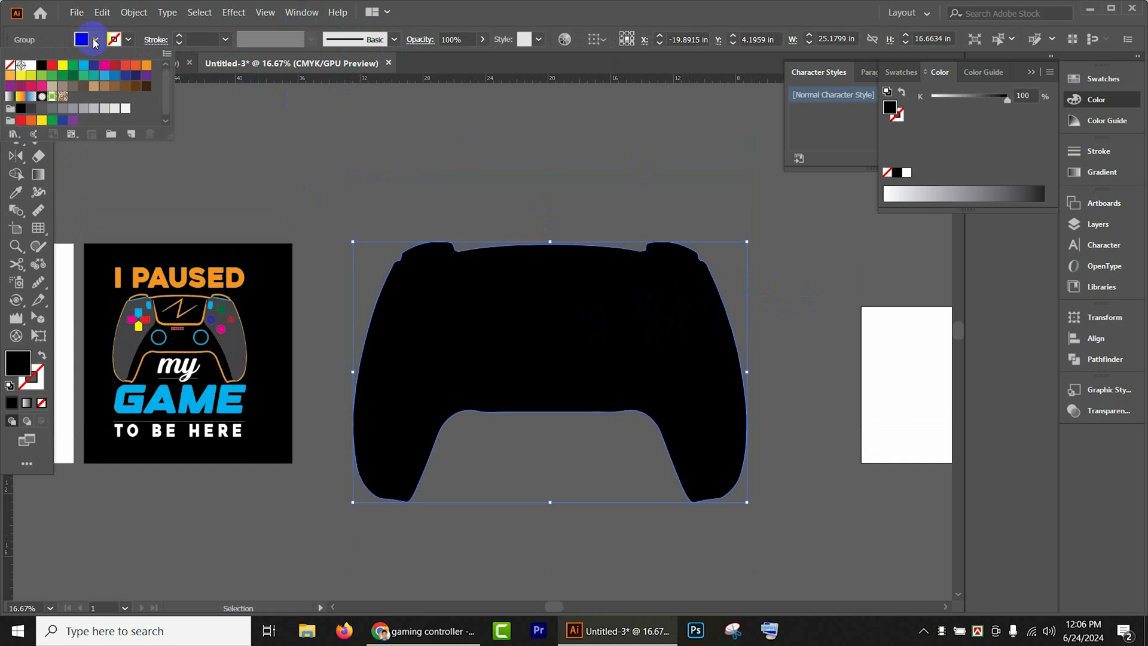
{"action": "left_click", "coordinate": [85, 66]}
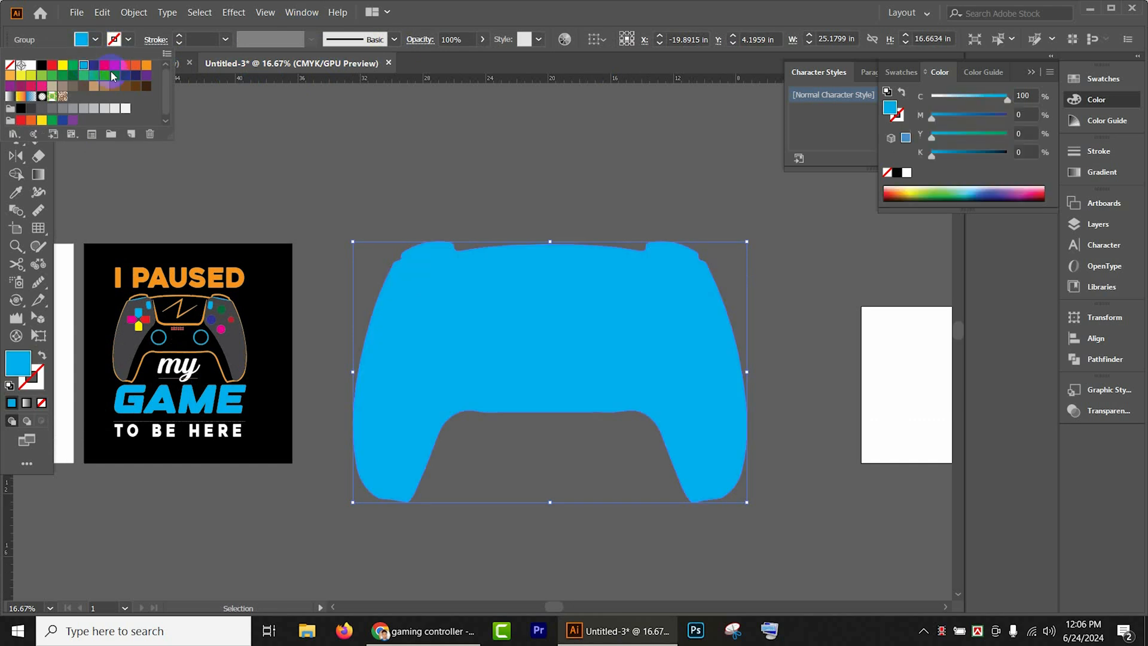
{"action": "left_click", "coordinate": [589, 166]}
{"action": "key", "text": "ctrl+f"}
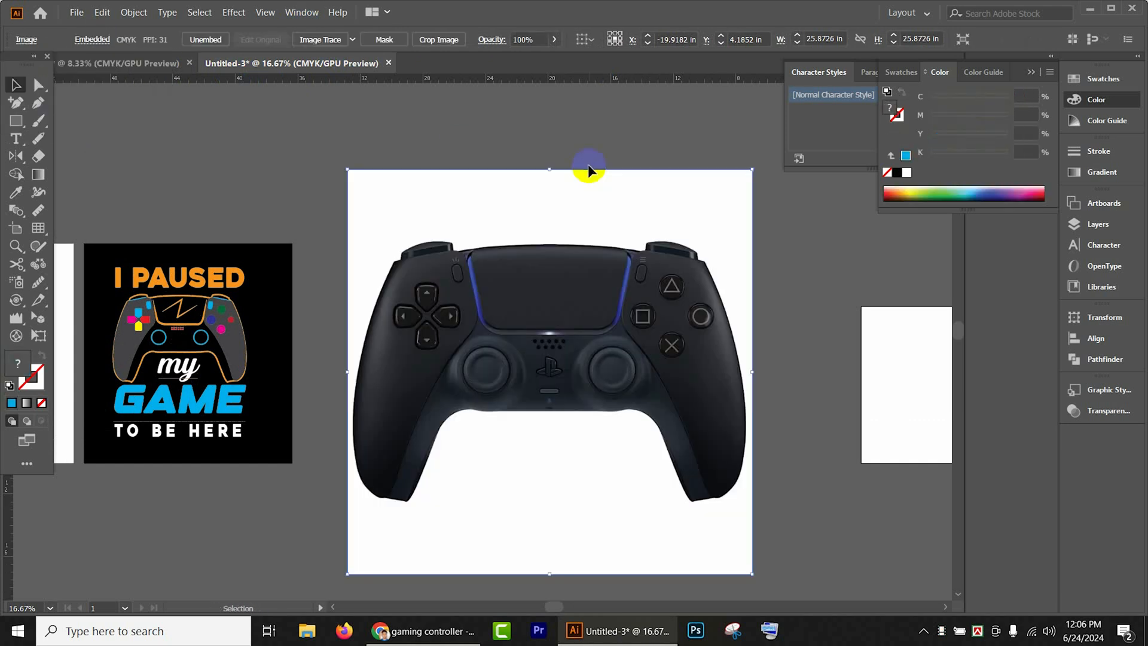
{"action": "left_click", "coordinate": [651, 136]}
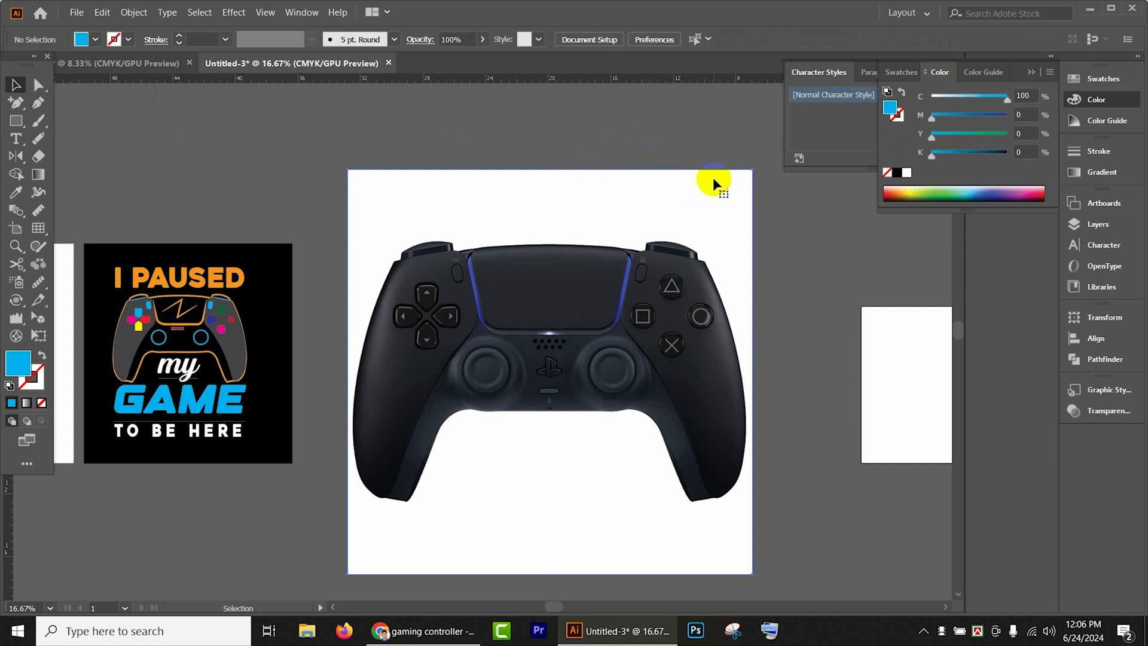
- Set the pasted controller photo's opacity to 64% and deselect it
{"action": "left_click", "coordinate": [713, 176]}
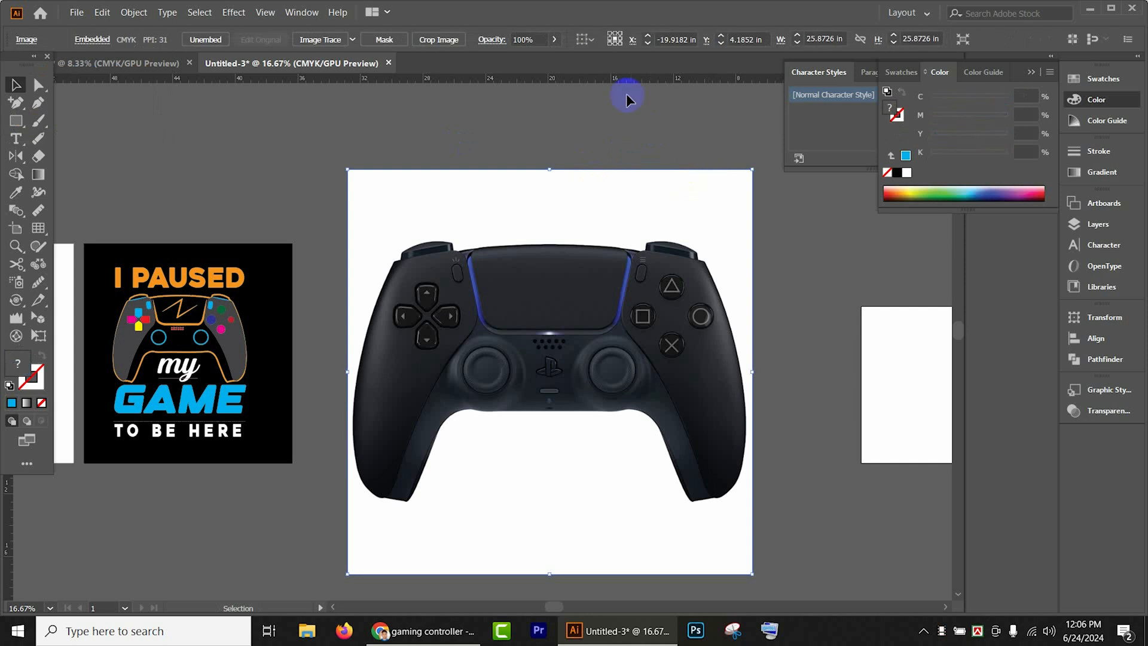
{"action": "left_click", "coordinate": [554, 40]}
{"action": "left_click", "coordinate": [518, 59]}
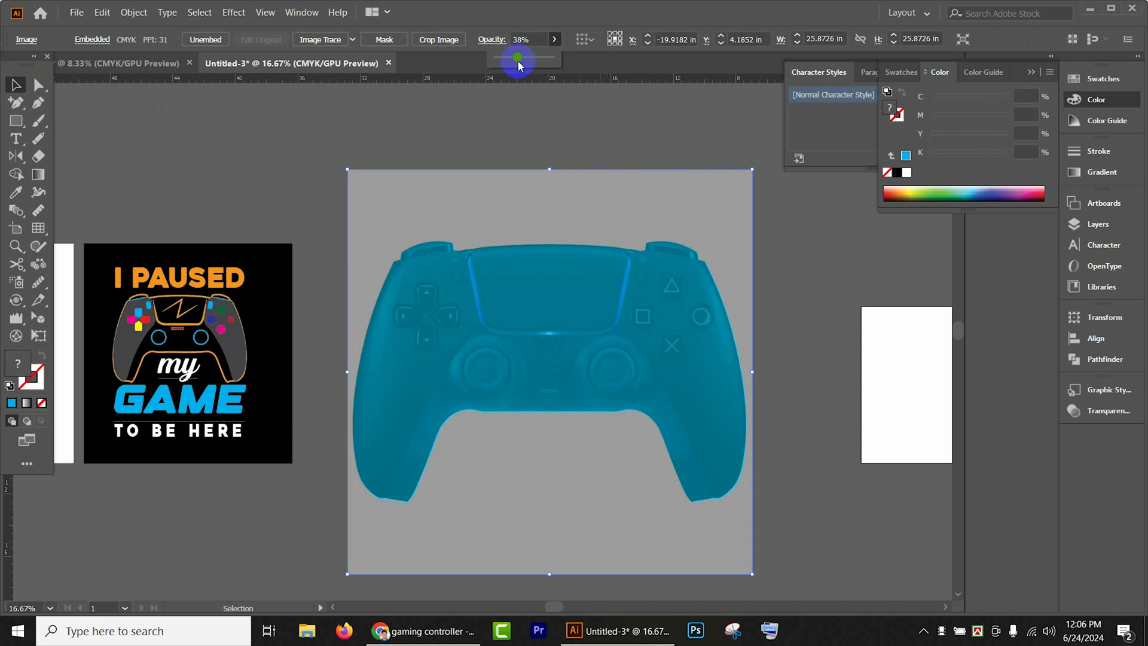
{"action": "left_click_drag", "start_coordinate": [534, 60], "coordinate": [534, 60]}
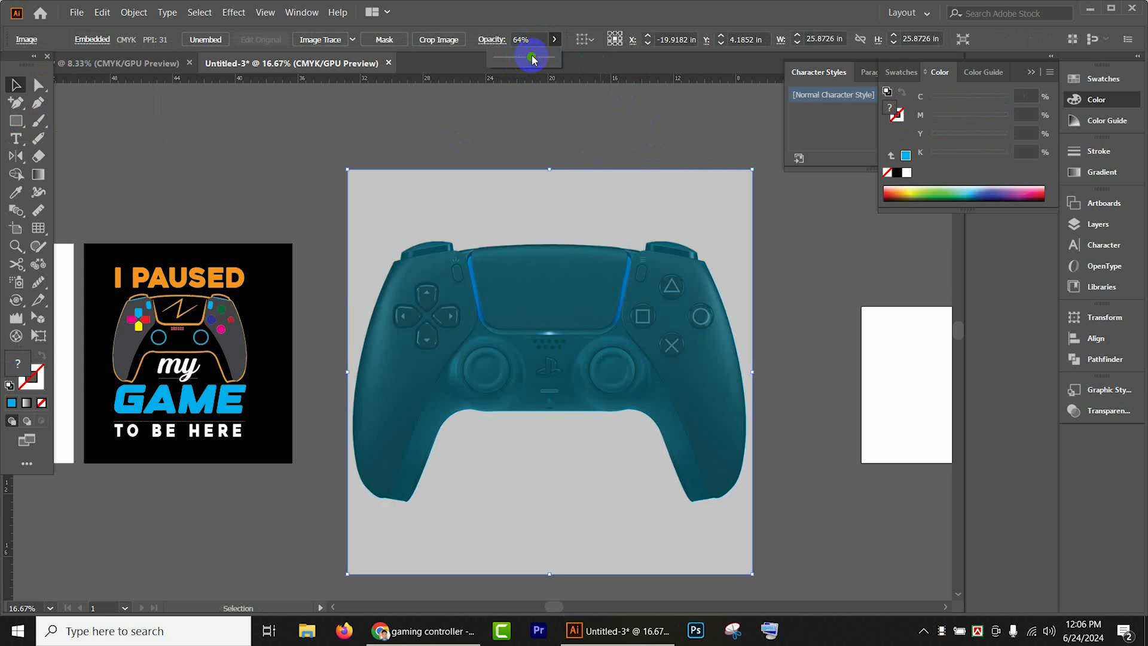
{"action": "left_click", "coordinate": [615, 136]}
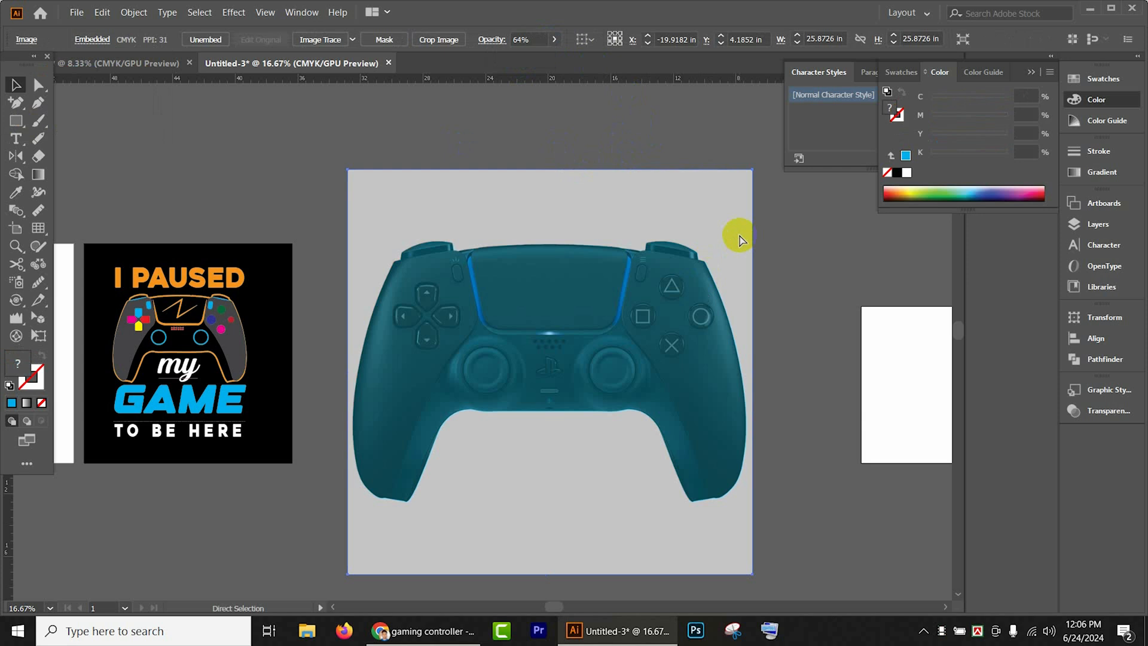
{"action": "key", "text": "ctrl+shift+a"}
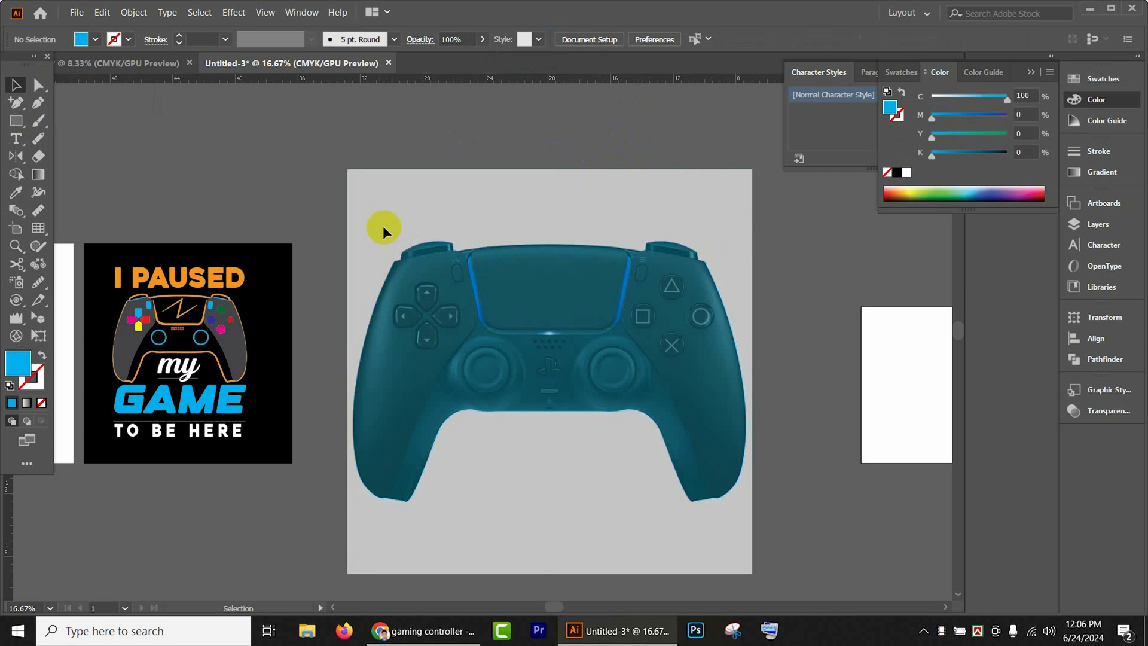
- Start a Pen tool path with a short segment at the outer corner of the controller's left grip, just below the shoulder button
{"action": "scroll", "coordinate": [383, 225], "scroll_direction": "down", "scroll_amount": 1}
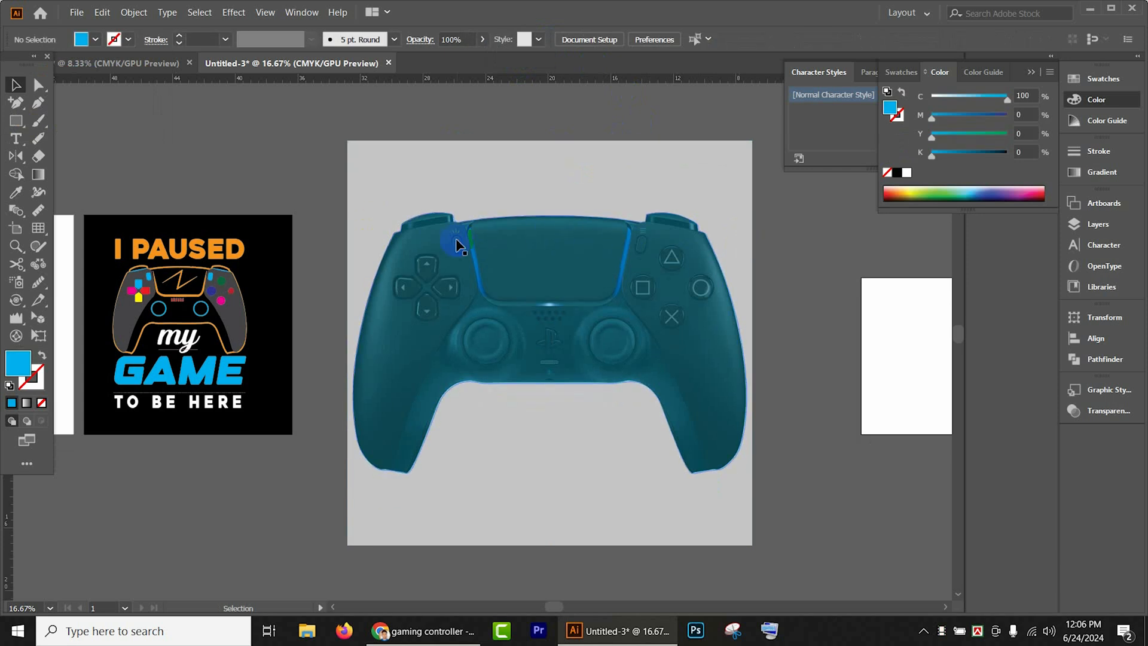
{"action": "left_click", "coordinate": [38, 104]}
{"action": "scroll", "coordinate": [461, 257], "scroll_direction": "down", "scroll_amount": 2}
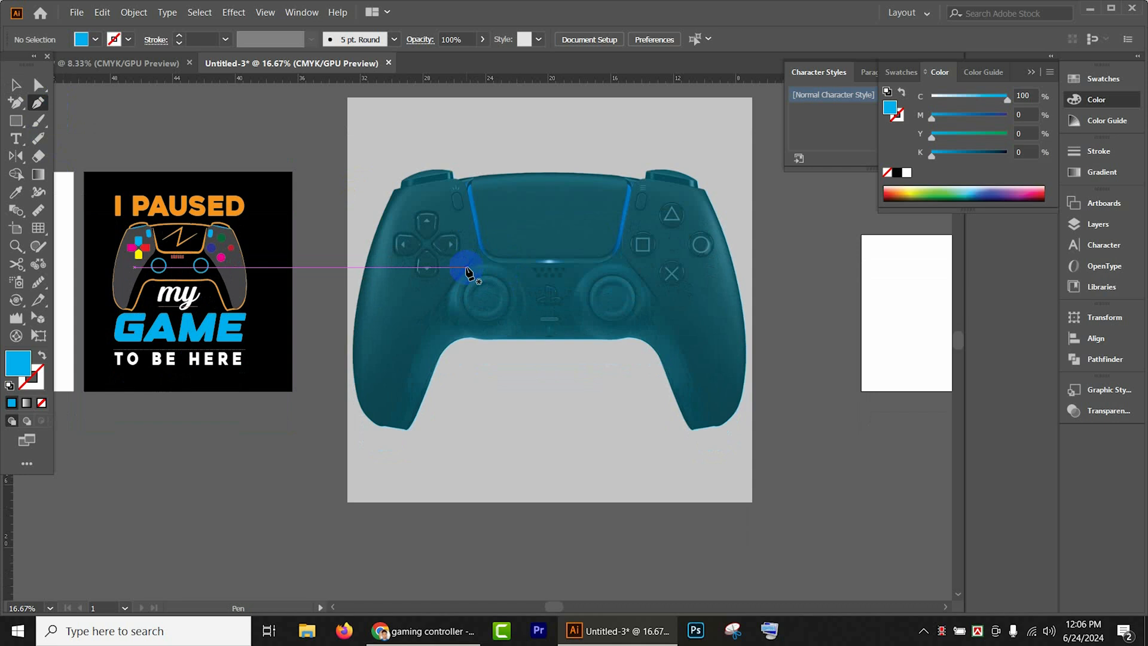
{"action": "left_click", "coordinate": [393, 192]}
{"action": "scroll", "coordinate": [393, 192], "scroll_direction": "up", "scroll_amount": 2}
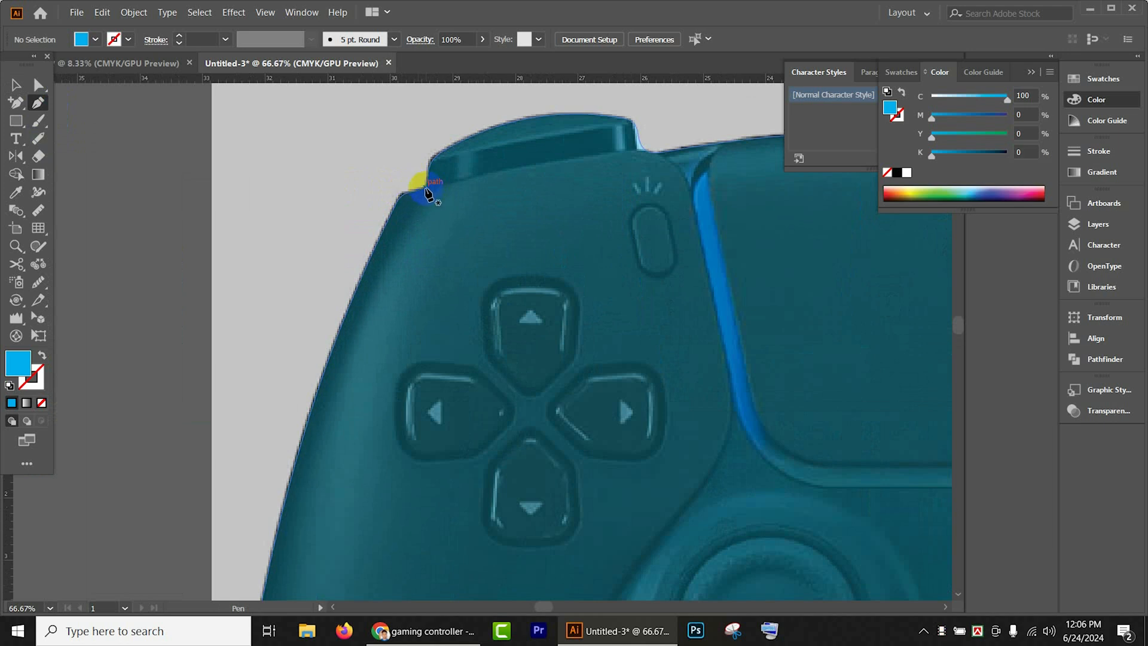
{"action": "left_click_drag", "start_coordinate": [427, 192], "coordinate": [404, 199]}
{"action": "left_click", "coordinate": [401, 195]}
- Try to place a curved anchor low on the outer edge of the controller's left grip
{"action": "scroll", "coordinate": [383, 257], "scroll_direction": "down", "scroll_amount": 11}
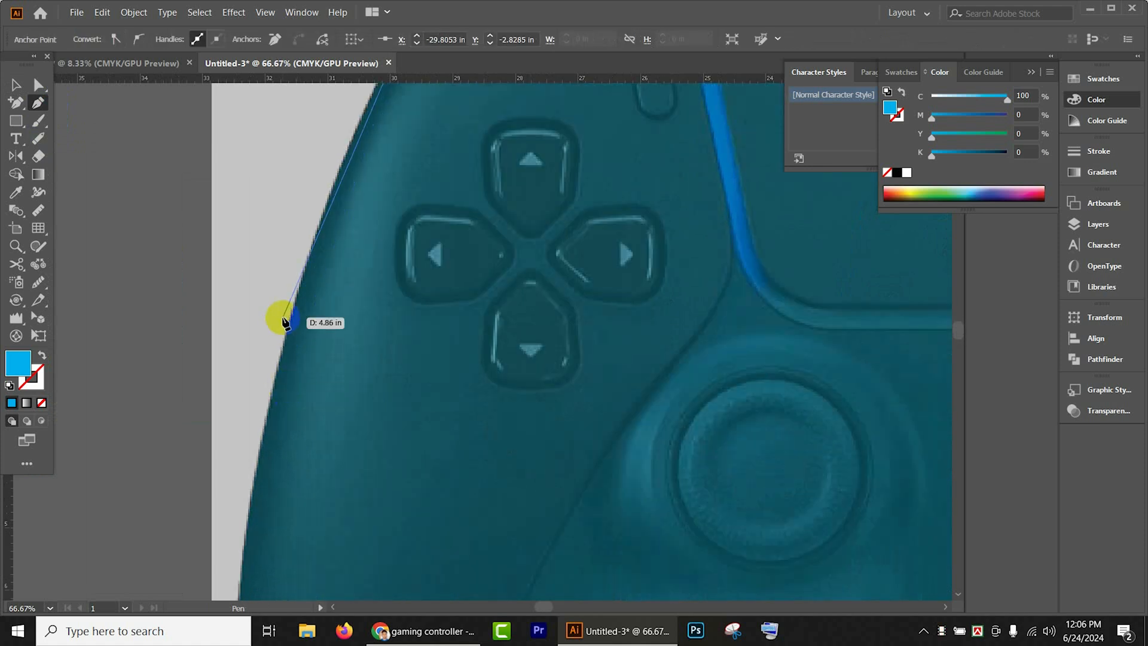
{"action": "key", "text": "space"}
{"action": "left_click_drag", "start_coordinate": [335, 329], "coordinate": [361, 231]}
{"action": "scroll", "coordinate": [364, 246], "scroll_direction": "down", "scroll_amount": 2}
{"action": "scroll", "coordinate": [358, 274], "scroll_direction": "up", "scroll_amount": 1}
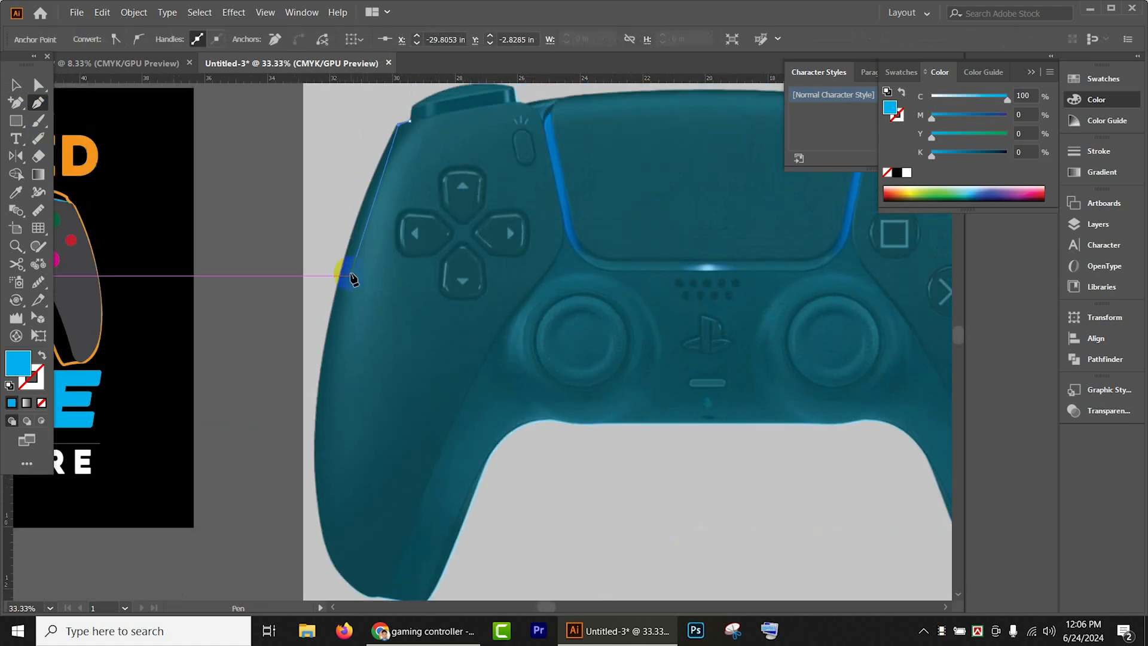
{"action": "scroll", "coordinate": [302, 461], "scroll_direction": "down", "scroll_amount": 1}
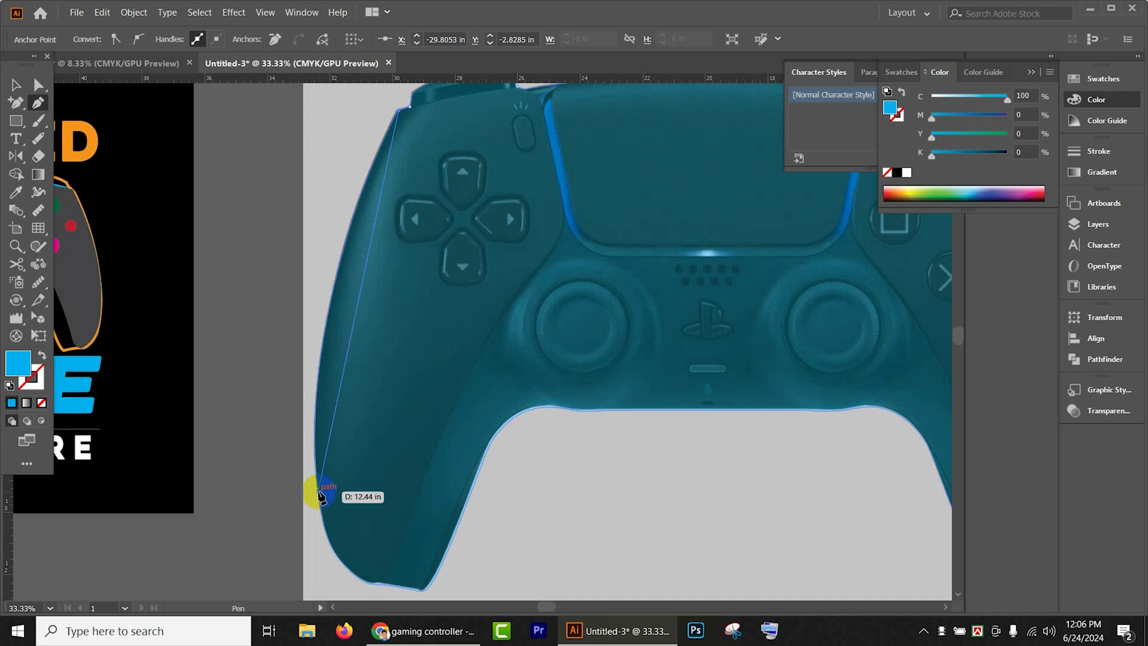
{"action": "left_click_drag", "start_coordinate": [318, 491], "coordinate": [345, 577]}
{"action": "scroll", "coordinate": [359, 460], "scroll_direction": "up", "scroll_amount": 4}
{"action": "scroll", "coordinate": [400, 412], "scroll_direction": "down", "scroll_amount": 1}
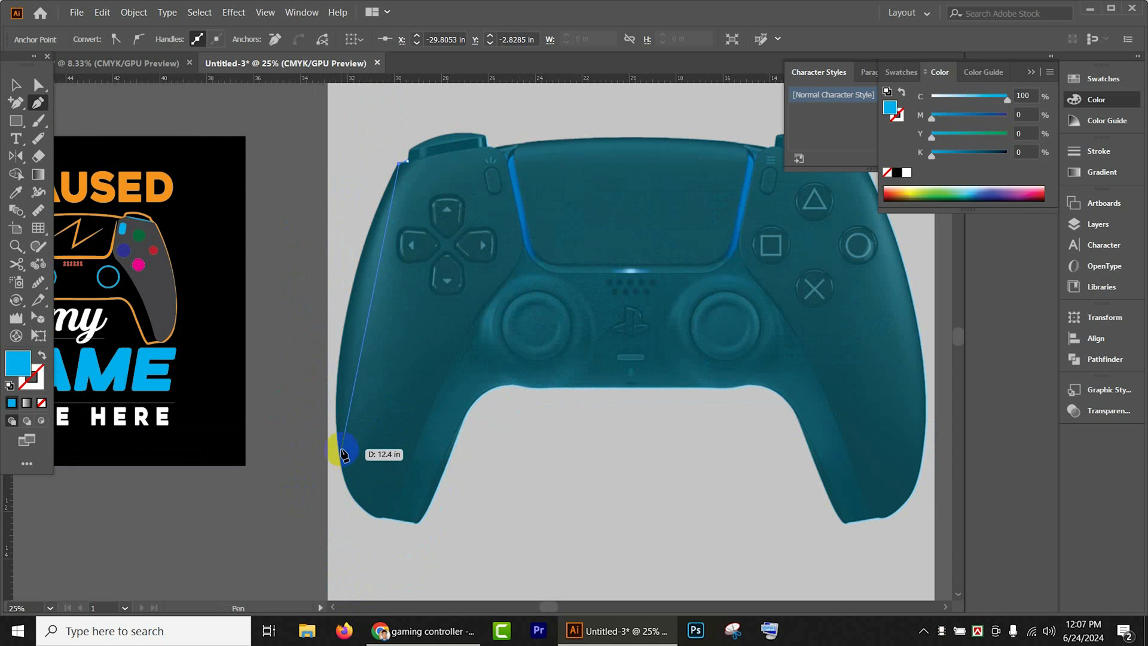
- Draw one long curved segment down the outer edge of the left grip and set the path's fill to none
{"action": "scroll", "coordinate": [340, 452], "scroll_direction": "down", "scroll_amount": 1}
{"action": "left_click_drag", "start_coordinate": [339, 445], "coordinate": [347, 546]}
{"action": "scroll", "coordinate": [366, 430], "scroll_direction": "up", "scroll_amount": 3}
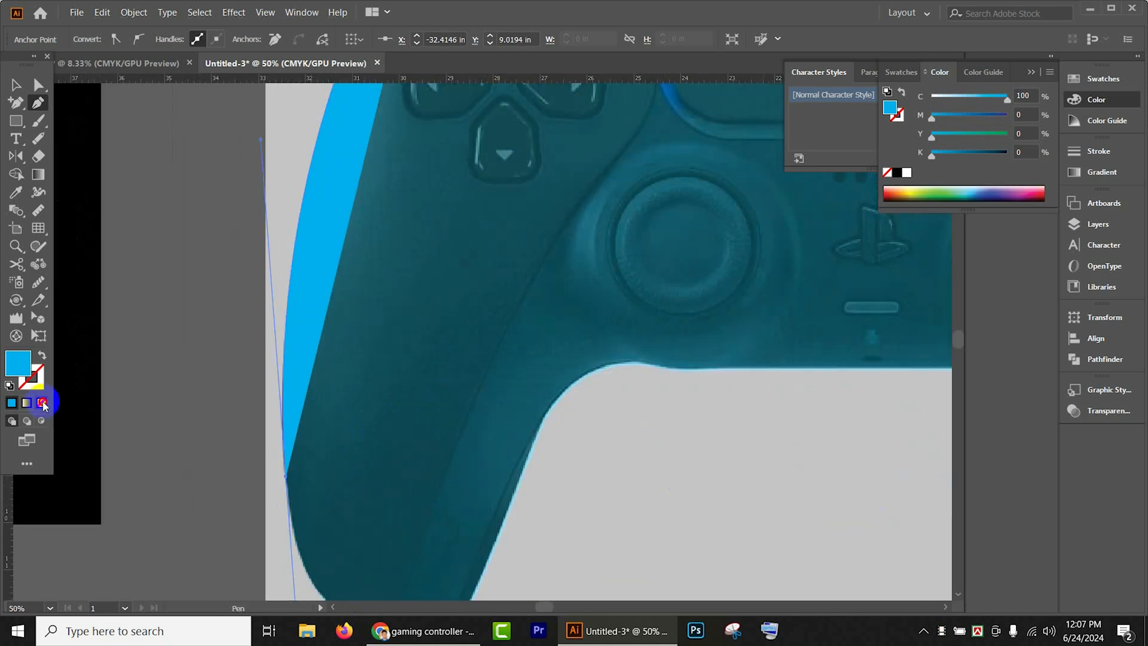
{"action": "left_click", "coordinate": [42, 403]}
{"action": "scroll", "coordinate": [374, 523], "scroll_direction": "down", "scroll_amount": 2}
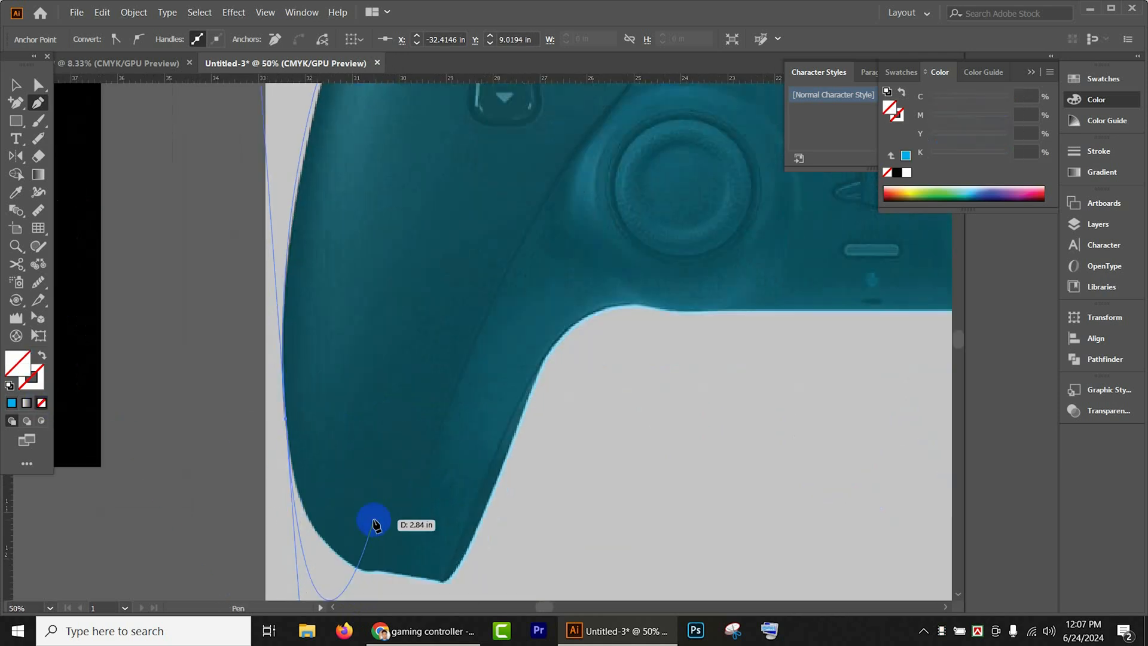
- Curve the path around the lower outer edge to the bottom of the left grip and remove the new anchor's outgoing handle
{"action": "left_click", "coordinate": [286, 422]}
{"action": "scroll", "coordinate": [317, 490], "scroll_direction": "down", "scroll_amount": 3}
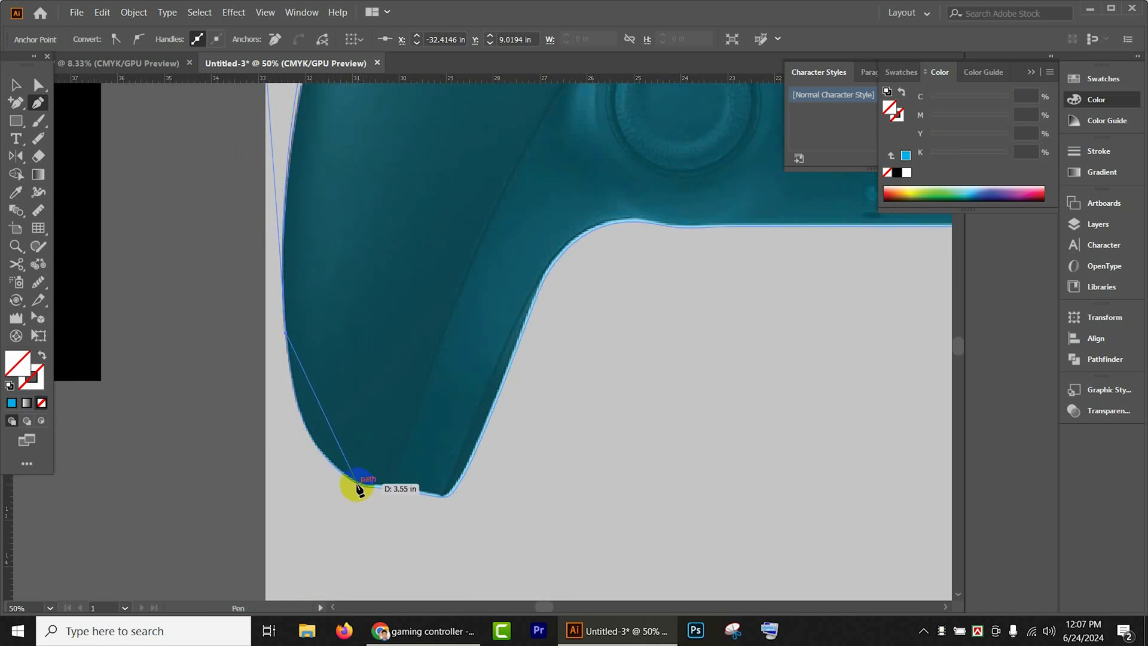
{"action": "left_click_drag", "start_coordinate": [359, 483], "coordinate": [430, 523]}
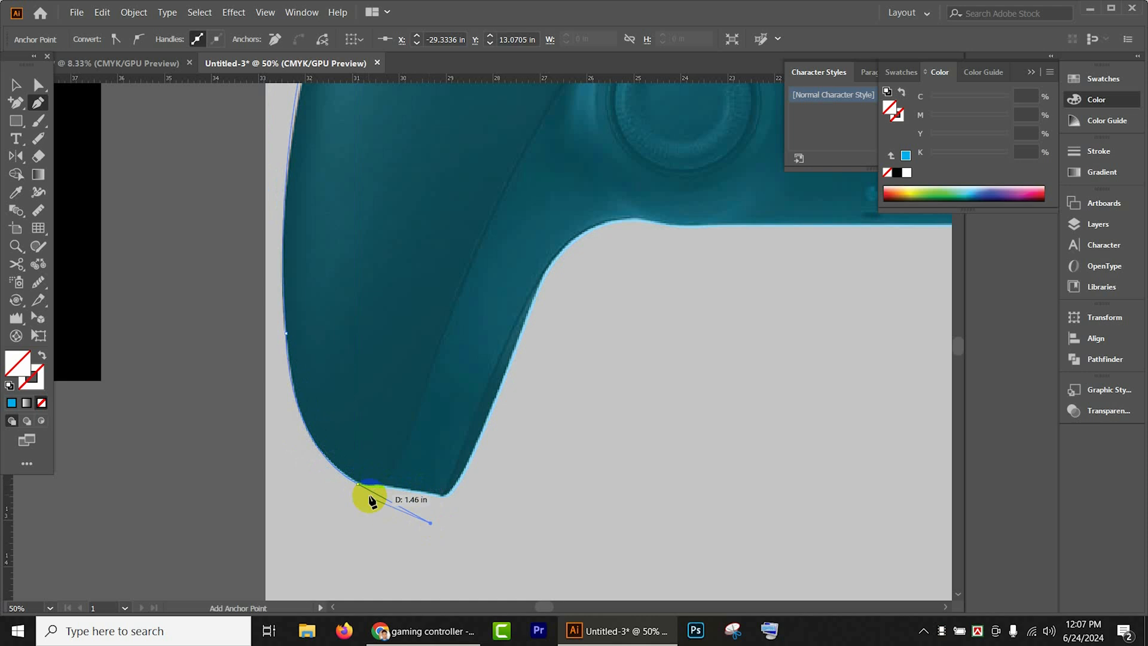
{"action": "left_click", "coordinate": [358, 483]}
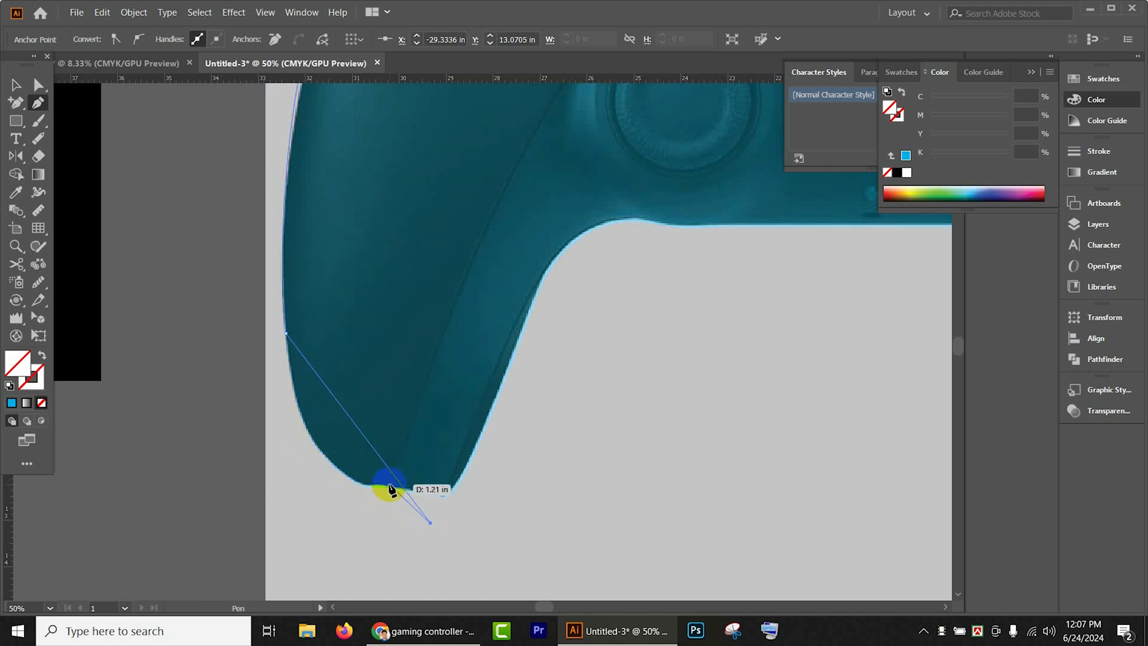
{"action": "key", "text": "ctrl+z"}
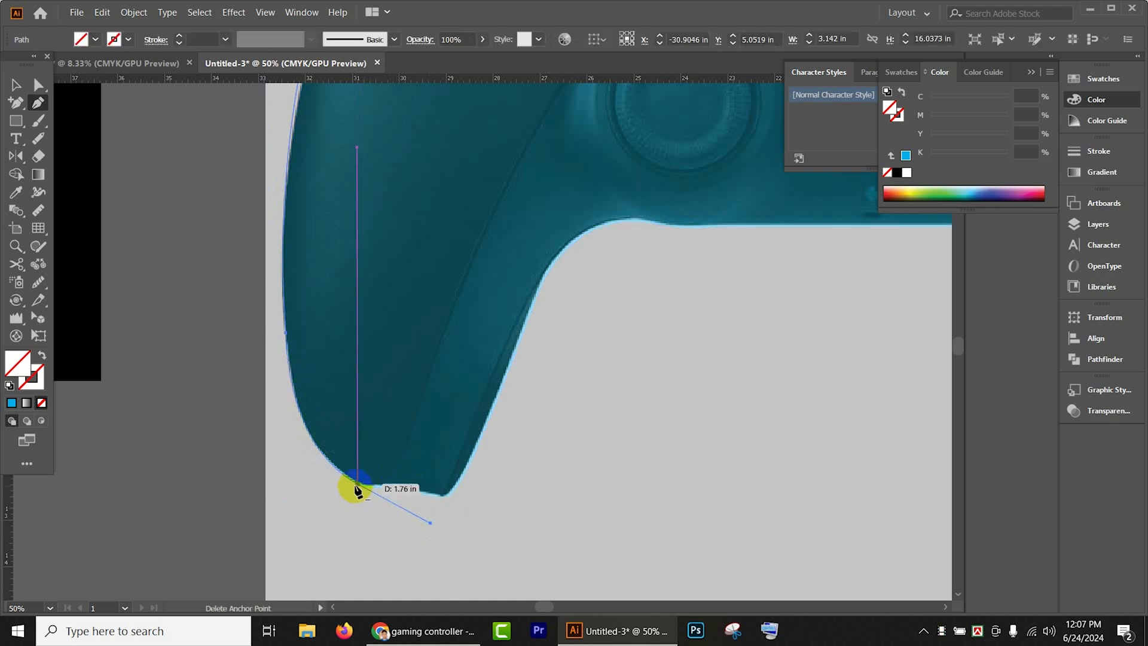
{"action": "left_click", "coordinate": [357, 485]}
{"action": "key", "text": "ctrl+z"}
{"action": "key", "text": "ctrl+z"}
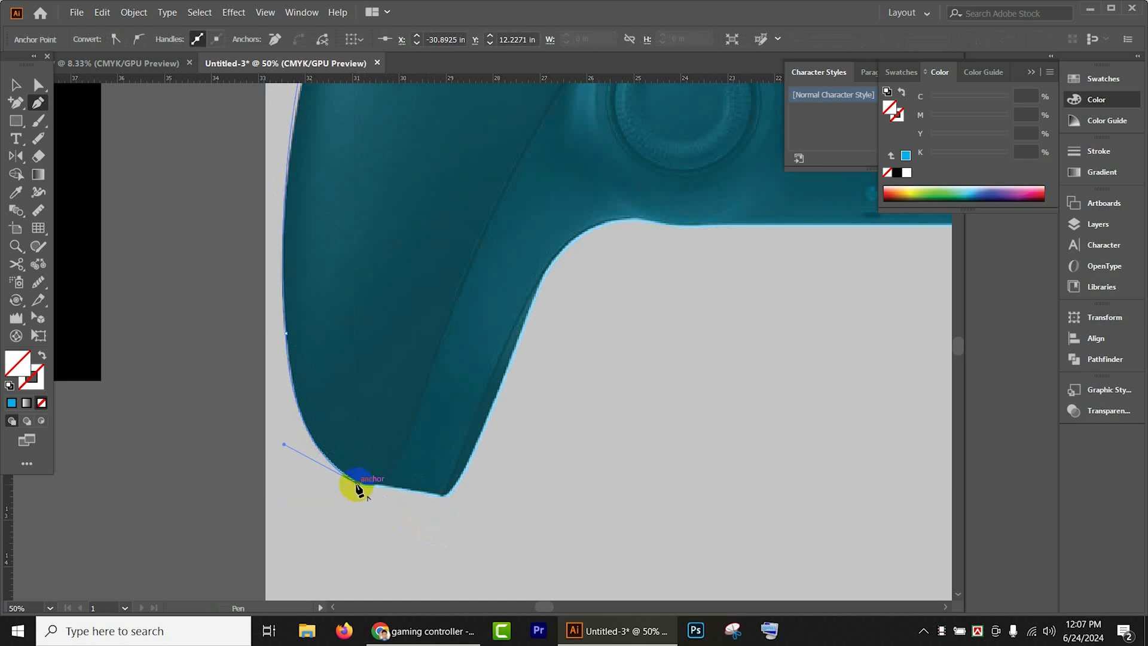
- Draw a curved segment from the grip's bottom up to the lower inner seam line and remove the anchor's outgoing handle
{"action": "left_click_drag", "start_coordinate": [357, 485], "coordinate": [426, 371]}
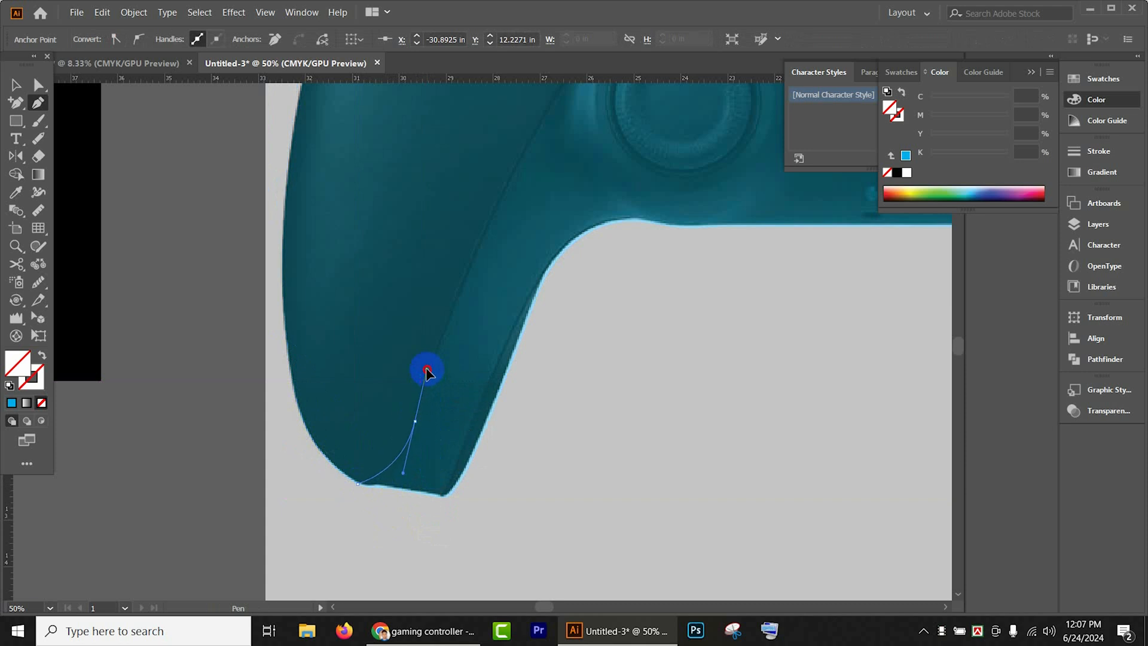
{"action": "left_click", "coordinate": [443, 332]}
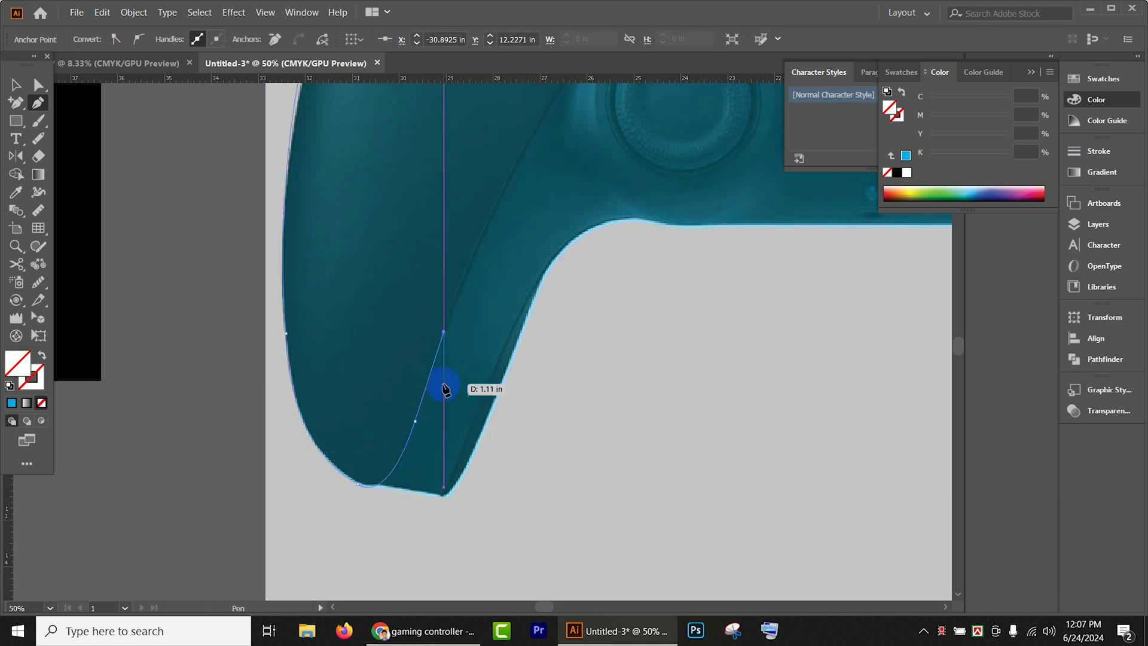
{"action": "left_click", "coordinate": [415, 421]}
{"action": "key", "text": "space"}
{"action": "left_click_drag", "start_coordinate": [447, 382], "coordinate": [367, 423]}
{"action": "left_click", "coordinate": [345, 492], "text": "ctrl"}
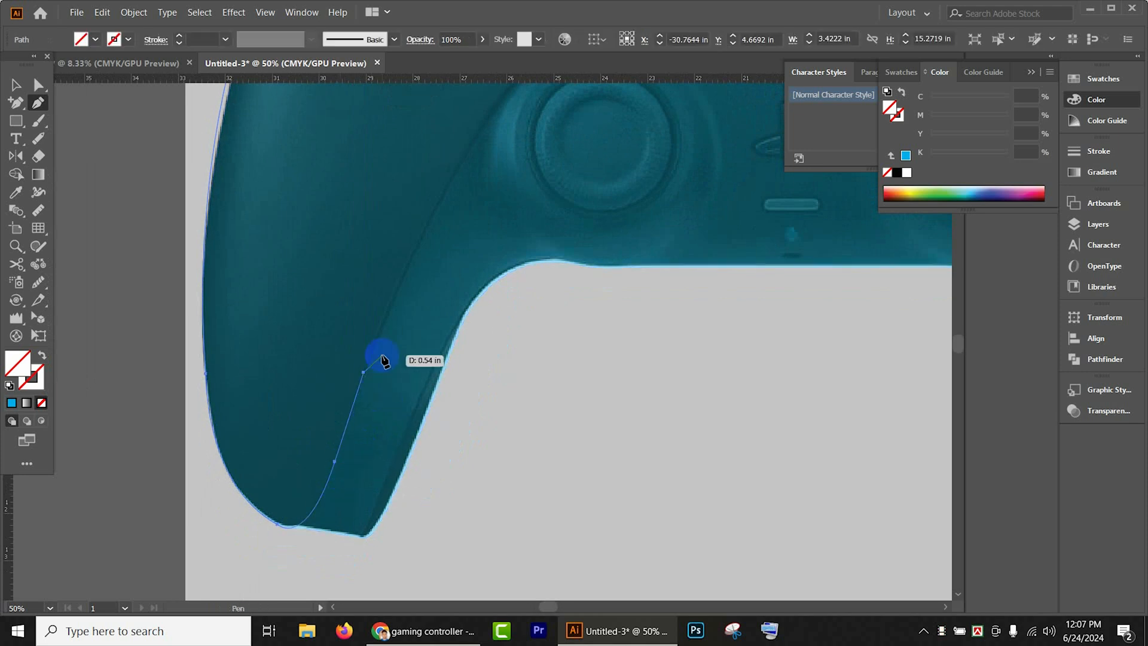
{"action": "key", "text": "ctrl+z"}
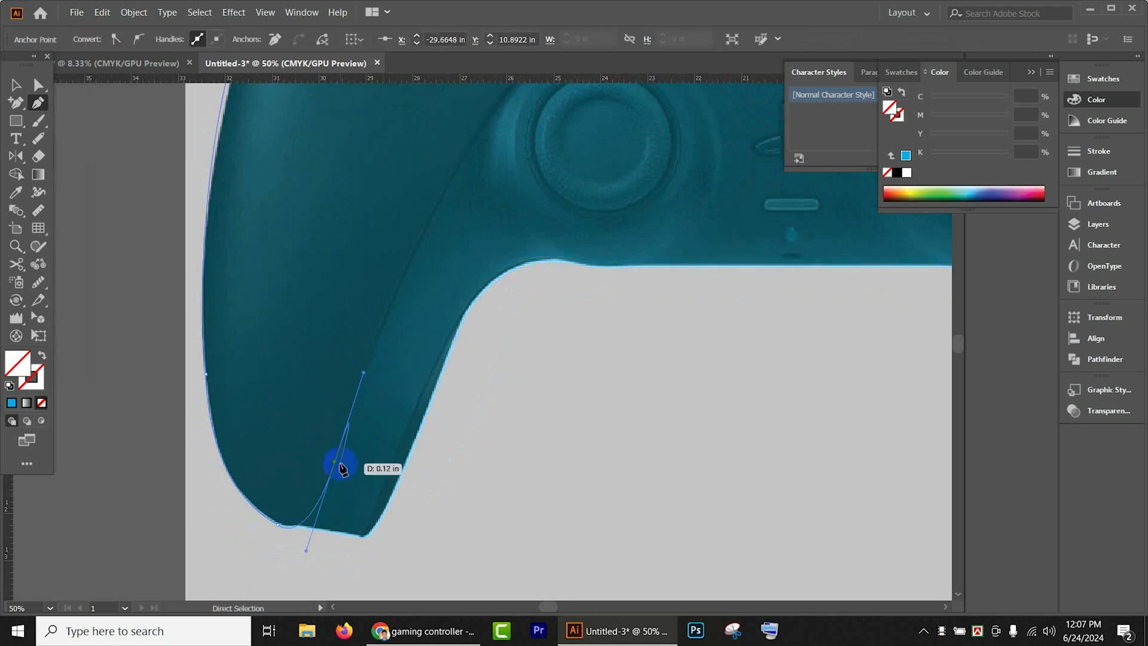
{"action": "left_click", "coordinate": [336, 462]}
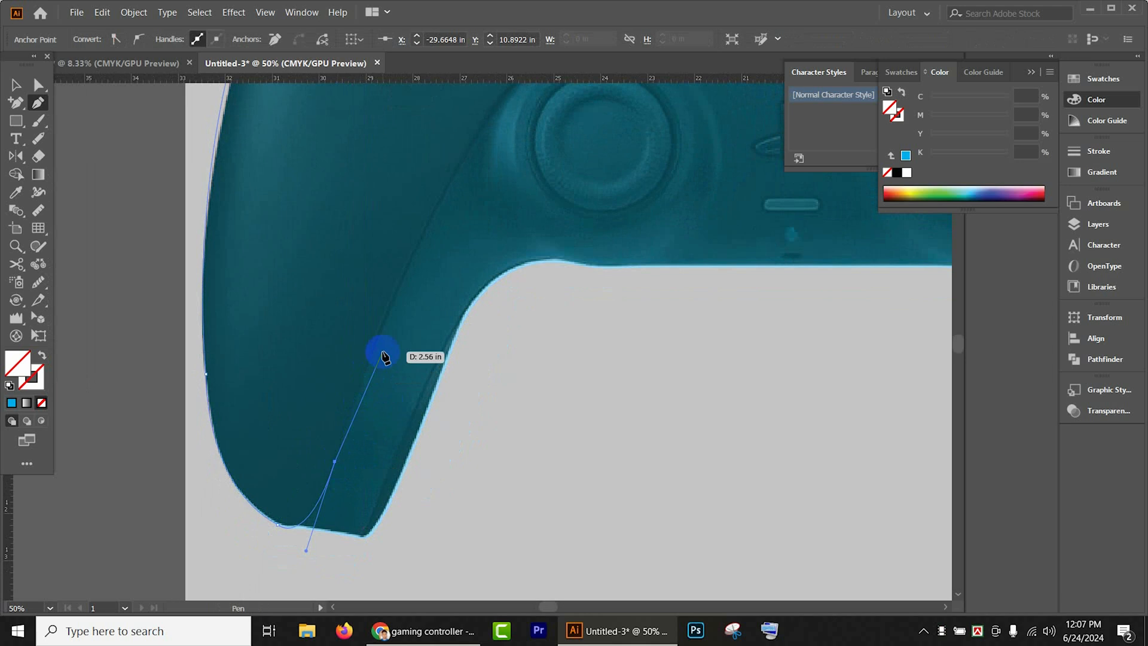
- Trace the grip's inner seam with one long curved segment up to beside the left thumbstick, ending without an outgoing handle
{"action": "left_click_drag", "start_coordinate": [394, 323], "coordinate": [316, 378]}
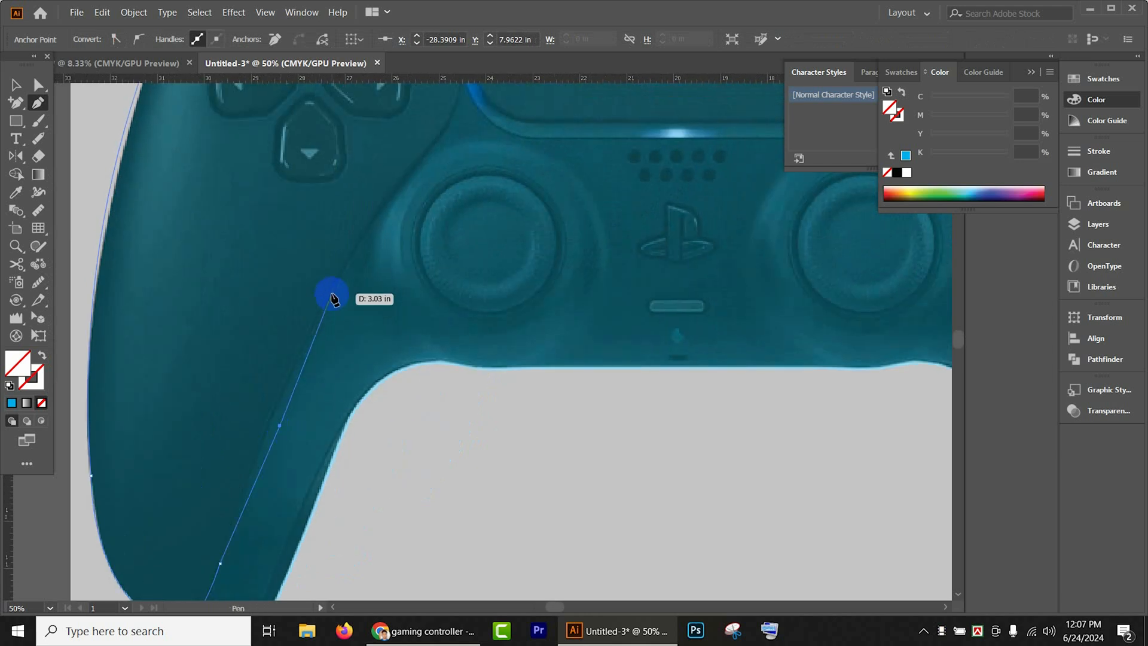
{"action": "key", "text": "ctrl+z"}
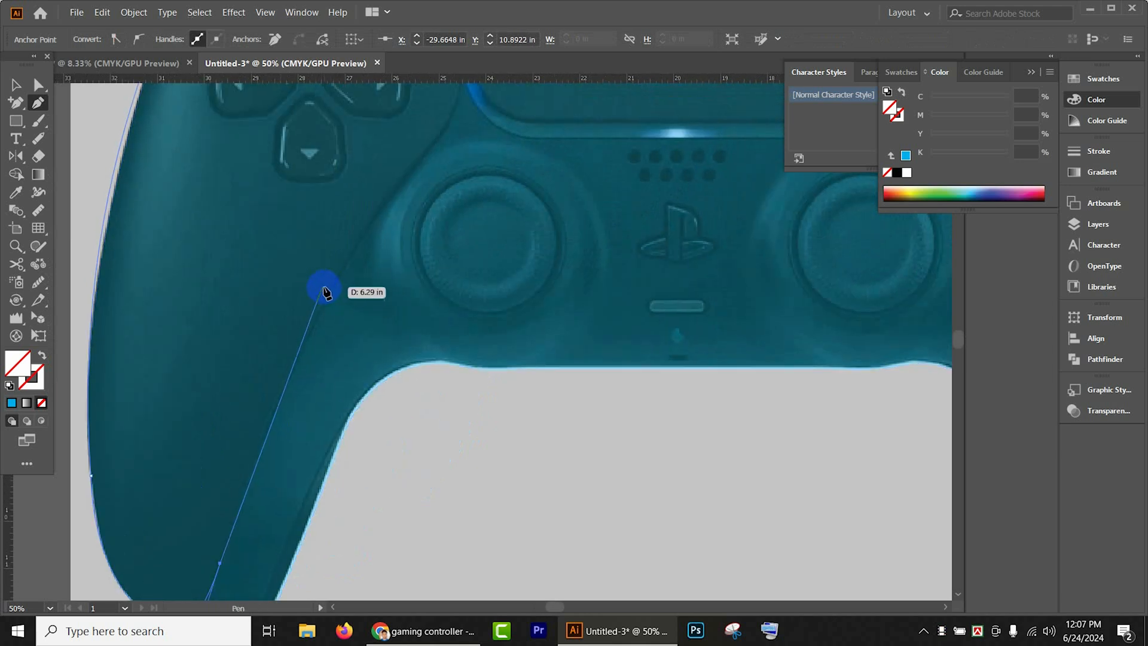
{"action": "left_click_drag", "start_coordinate": [331, 290], "coordinate": [406, 154]}
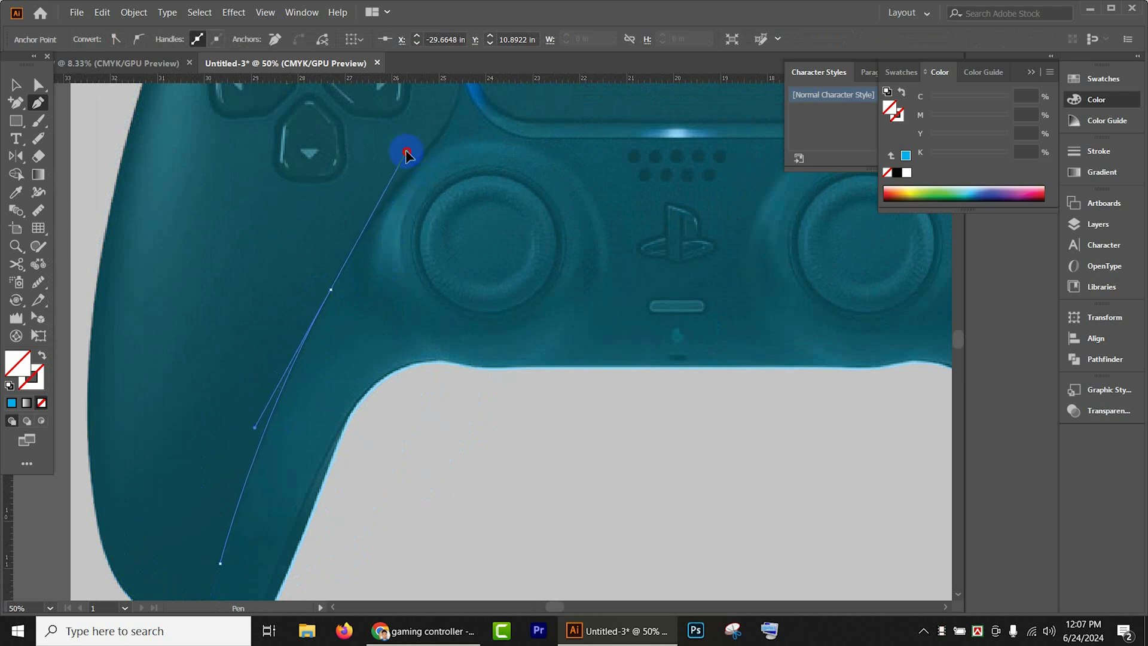
{"action": "left_click", "coordinate": [331, 291]}
{"action": "left_click_drag", "start_coordinate": [368, 282], "coordinate": [282, 415]}
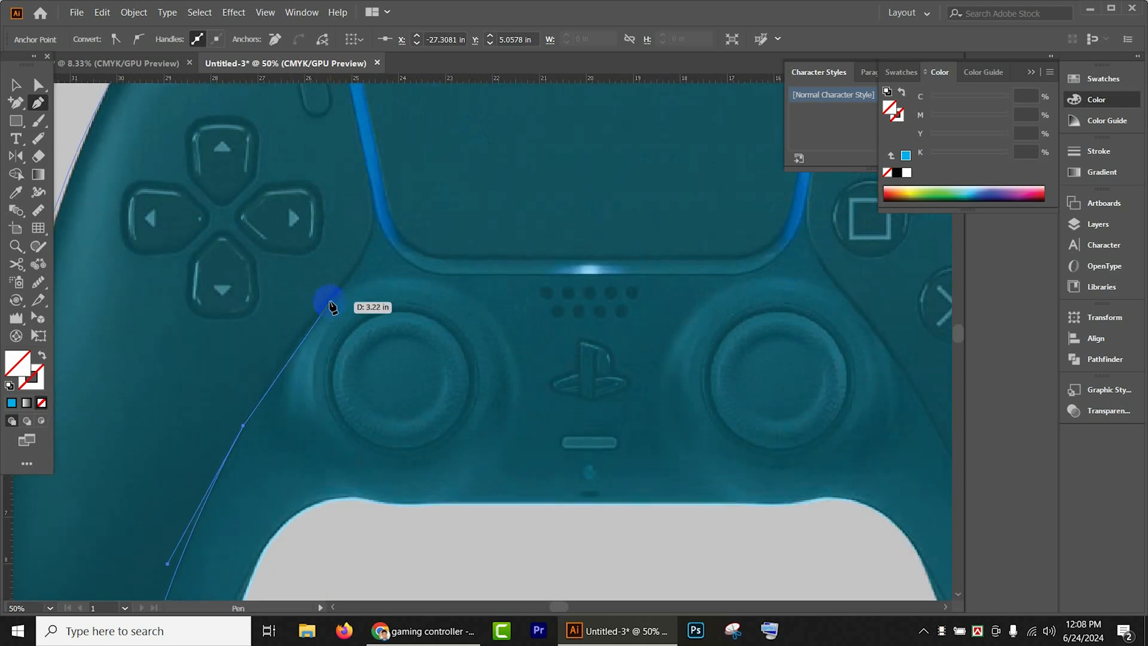
{"action": "left_click_drag", "start_coordinate": [326, 307], "coordinate": [334, 289]}
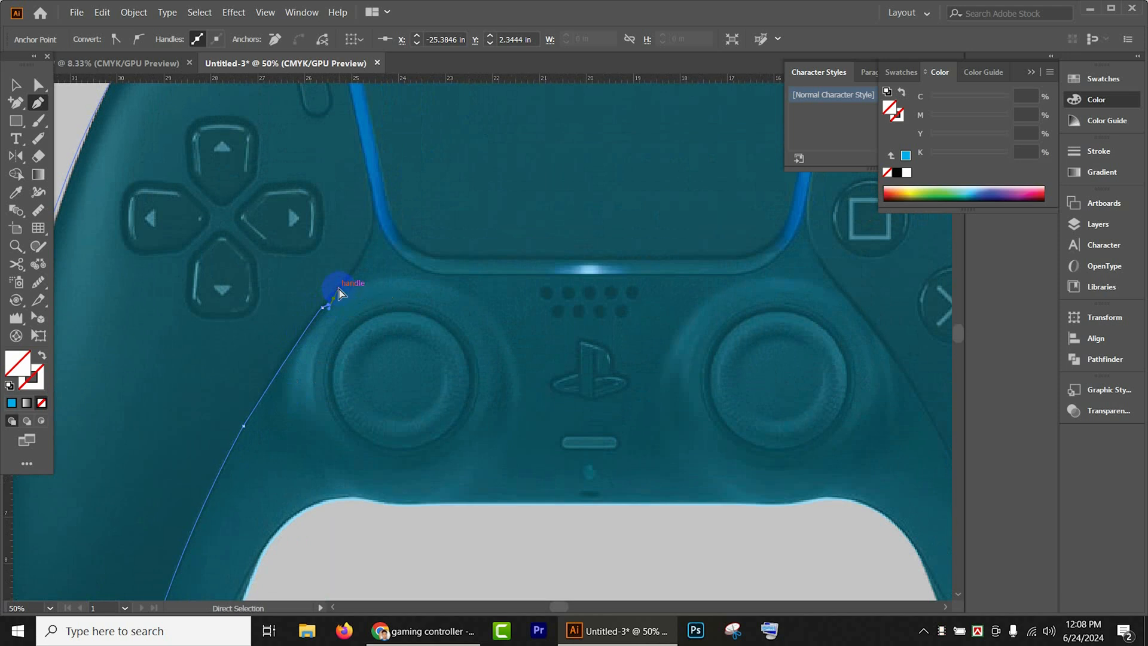
{"action": "key", "text": "ctrl+equal"}
{"action": "key", "text": "ctrl+z"}
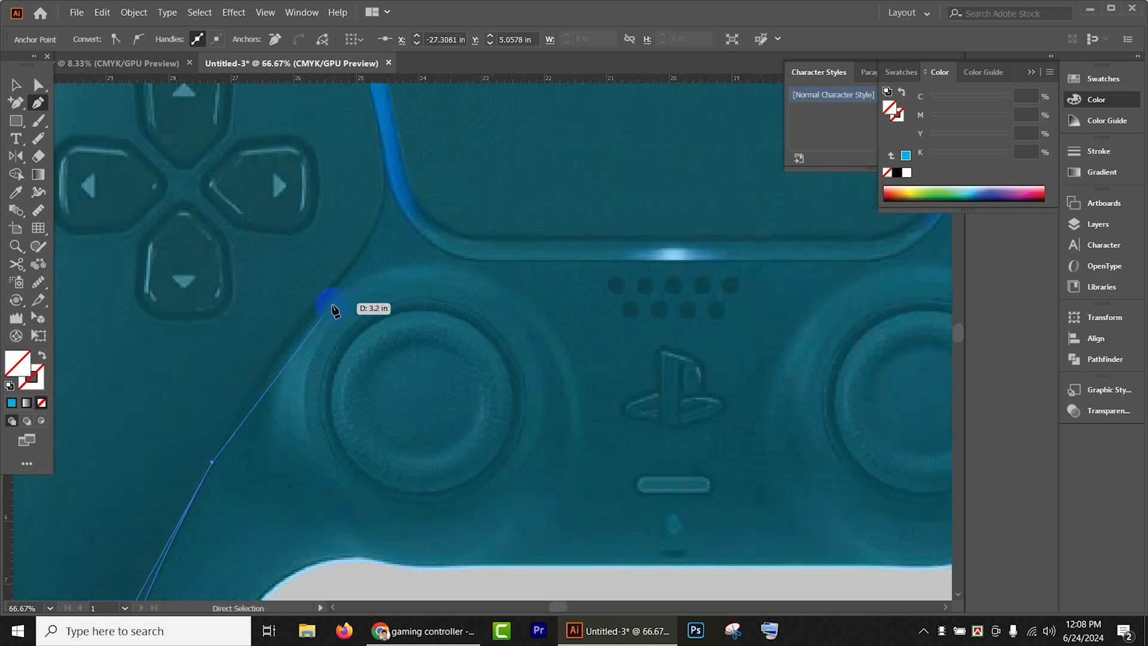
{"action": "left_click", "coordinate": [320, 296]}
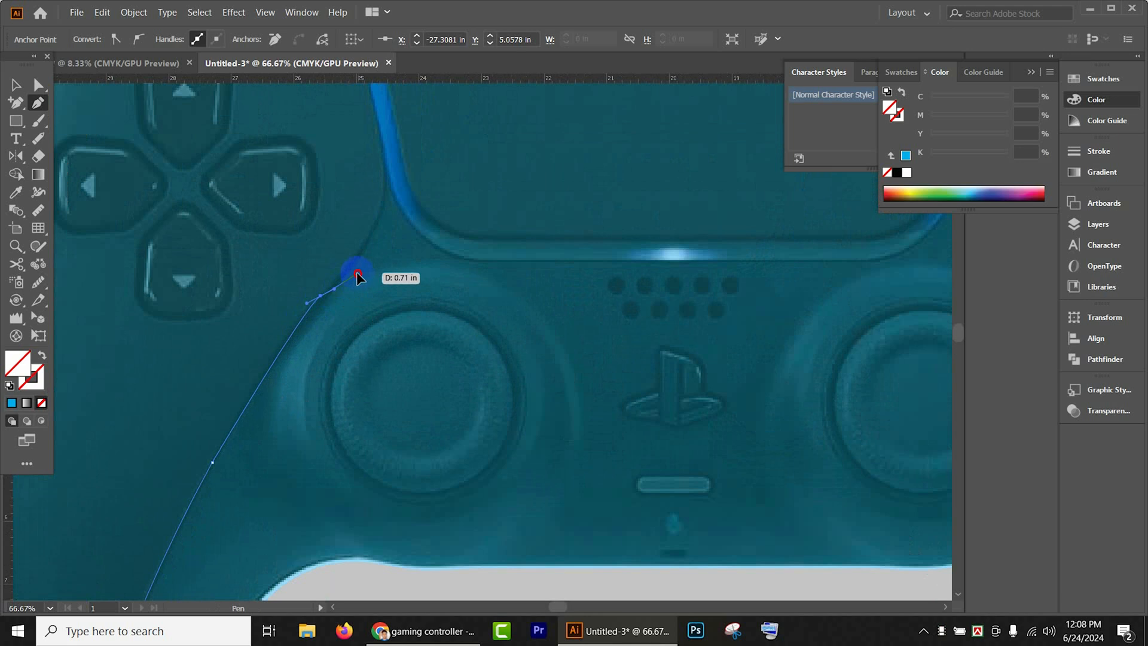
{"action": "key", "text": "ctrl+z"}
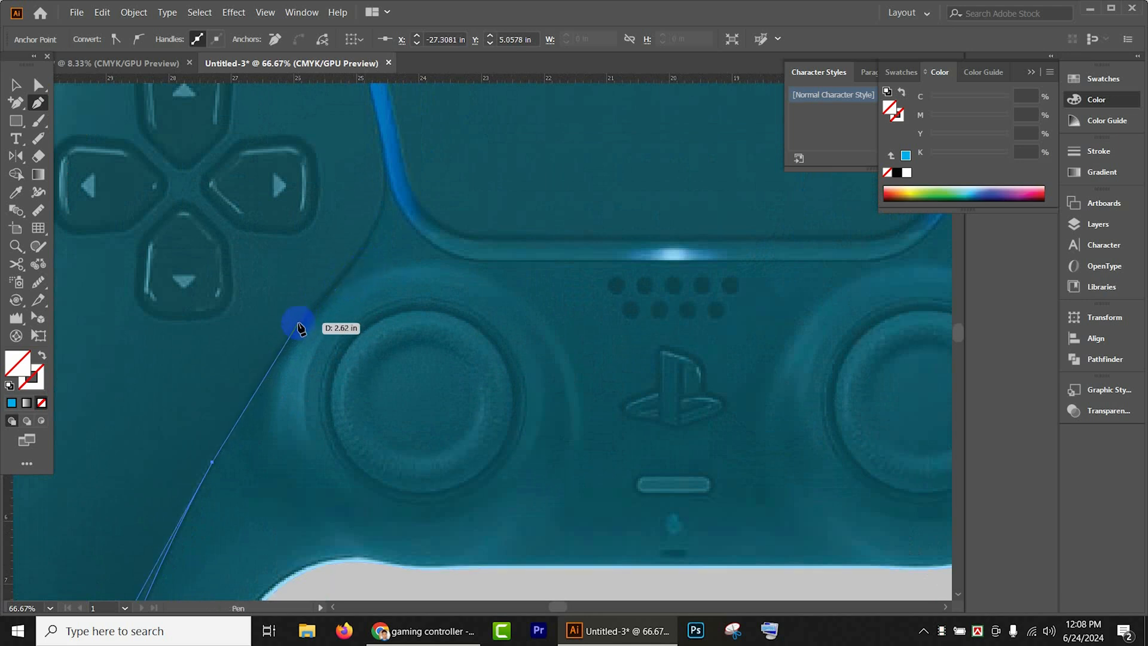
{"action": "left_click_drag", "start_coordinate": [300, 324], "coordinate": [368, 262]}
{"action": "key", "text": "ctrl+z"}
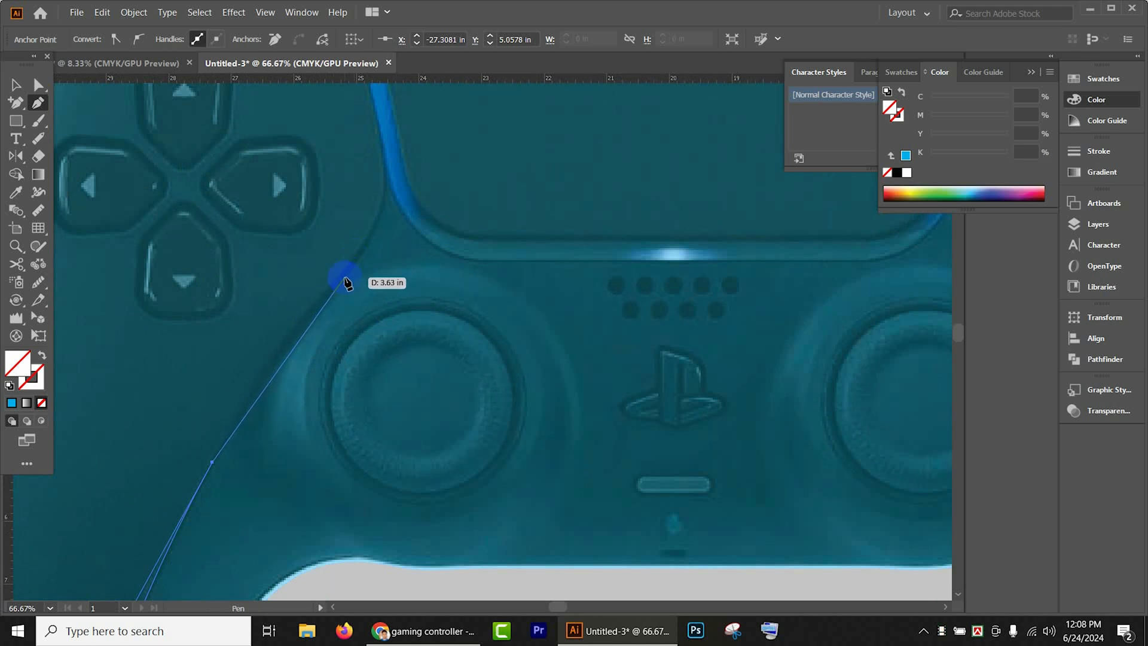
- Continue the path along the seam above the left thumbstick and curve it up to the outer edge of the blue light strip
{"action": "left_click_drag", "start_coordinate": [343, 276], "coordinate": [390, 245]}
{"action": "scroll", "coordinate": [345, 278], "scroll_direction": "down", "scroll_amount": 1}
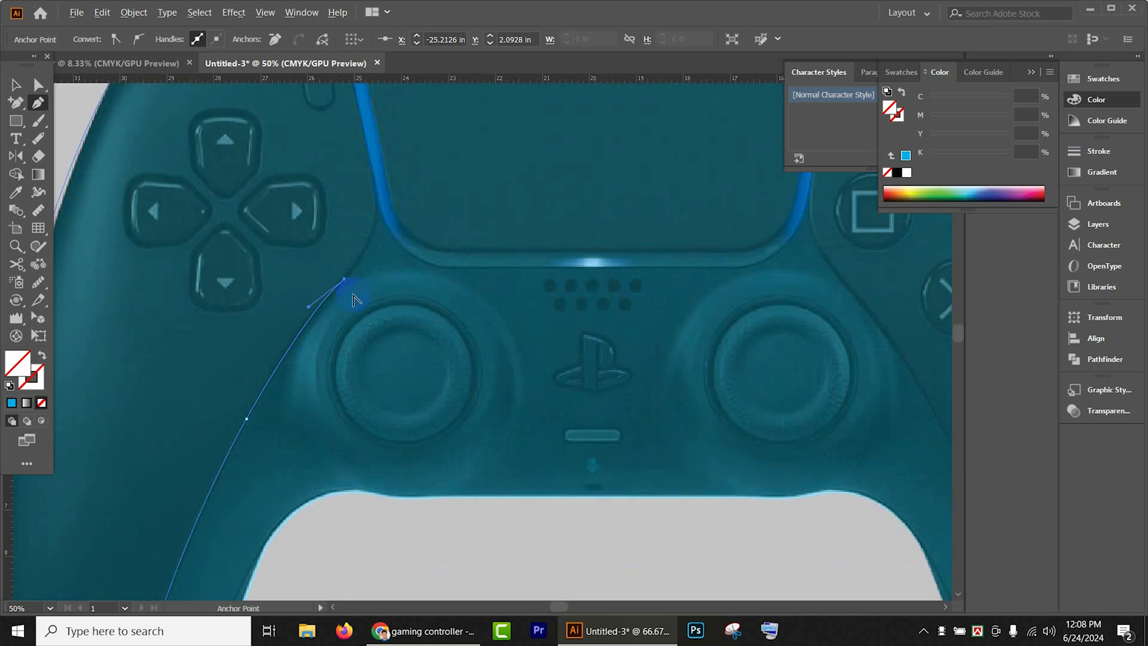
{"action": "left_click_drag", "start_coordinate": [386, 289], "coordinate": [543, 410]}
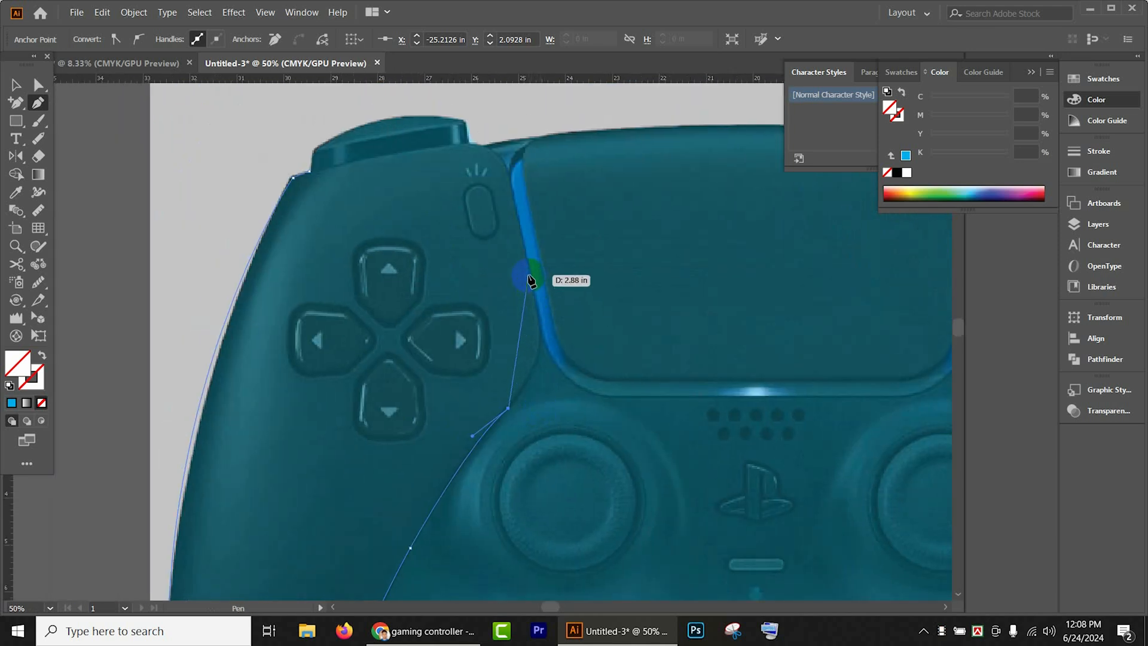
{"action": "left_click_drag", "start_coordinate": [529, 275], "coordinate": [516, 184]}
{"action": "key", "text": "ctrl+z"}
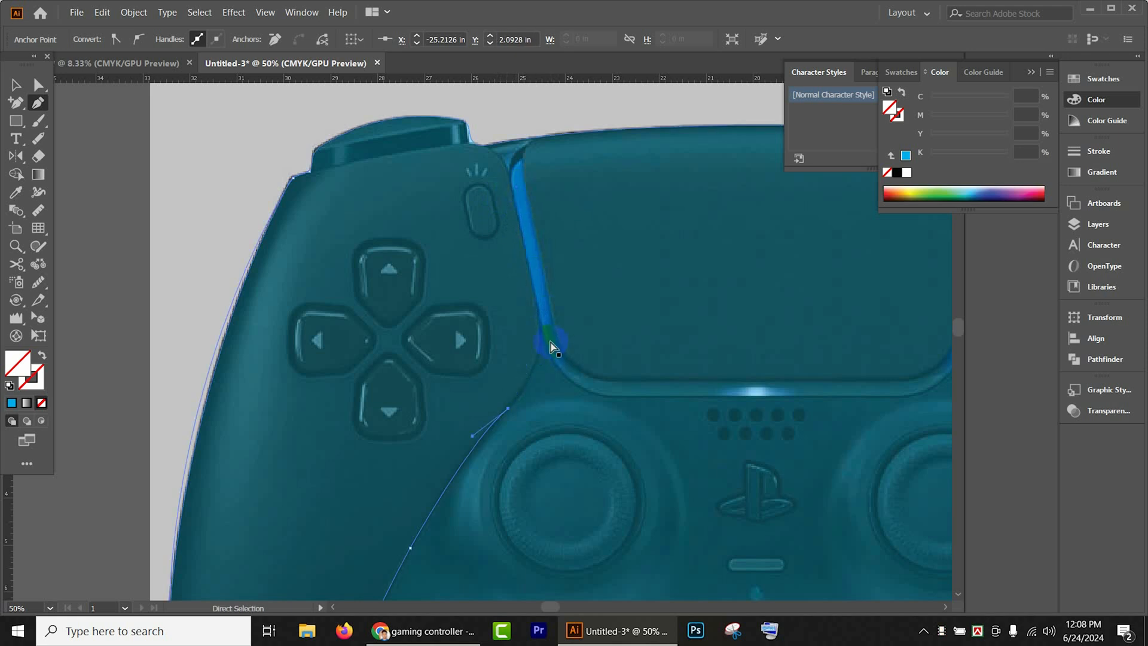
{"action": "left_click_drag", "start_coordinate": [539, 311], "coordinate": [532, 250]}
{"action": "left_click", "coordinate": [540, 313]}
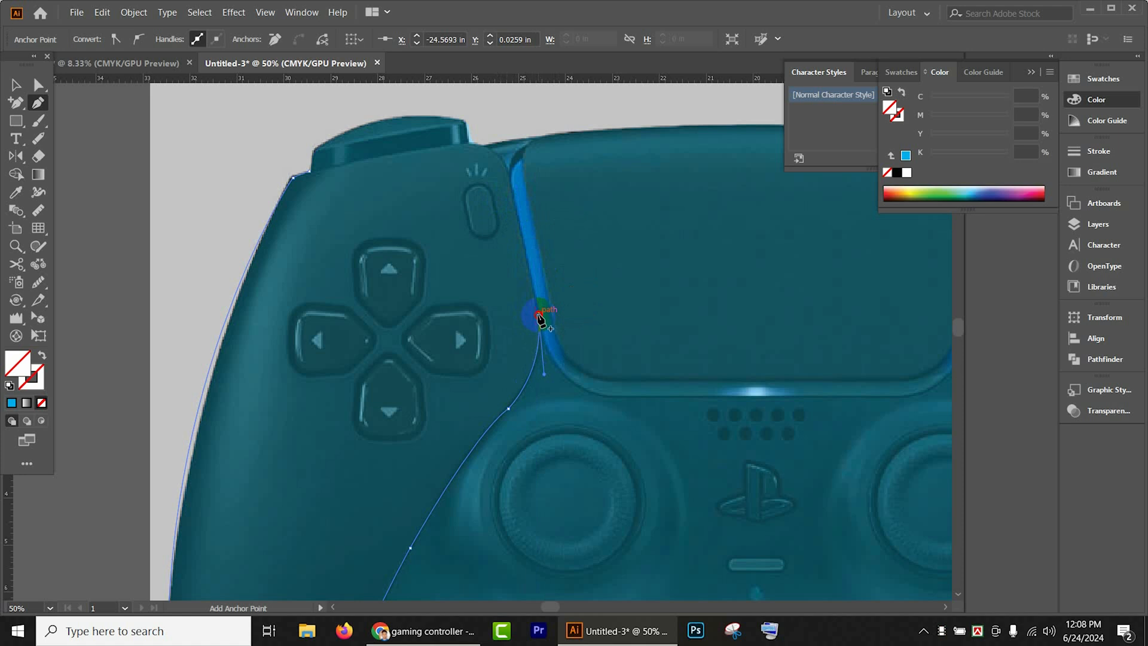
- Trace the light strip's outer edge upward, round the corner to the shoulder button, and close the path at its starting anchor
{"action": "left_click", "coordinate": [510, 175]}
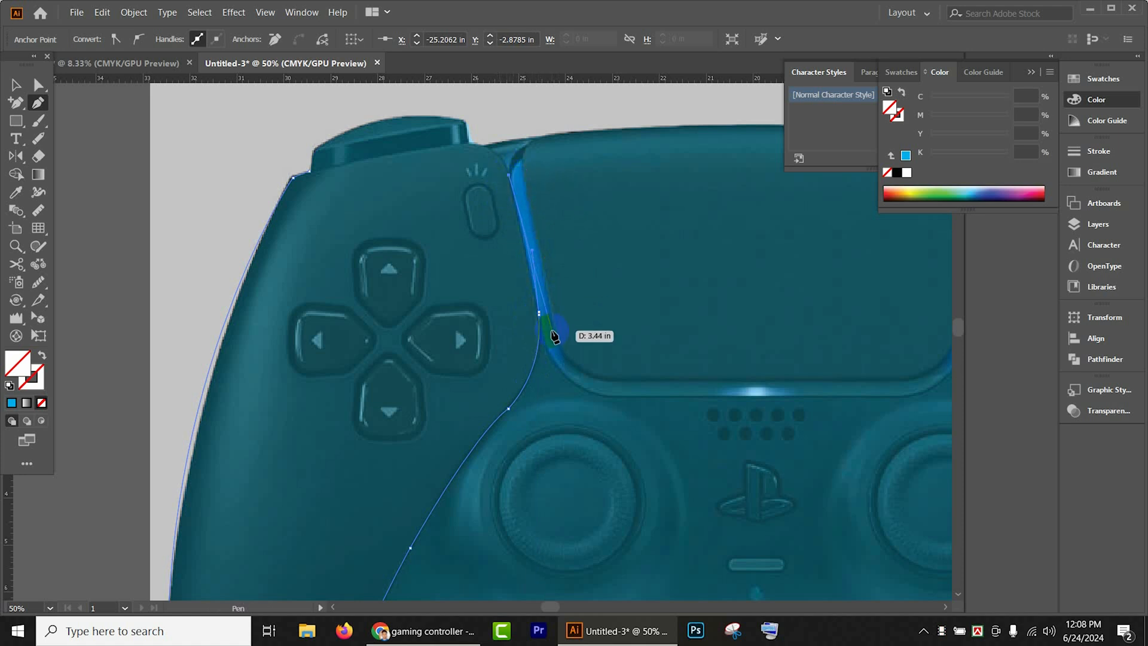
{"action": "key", "text": "ctrl+z"}
{"action": "scroll", "coordinate": [535, 308], "scroll_direction": "up", "scroll_amount": 4}
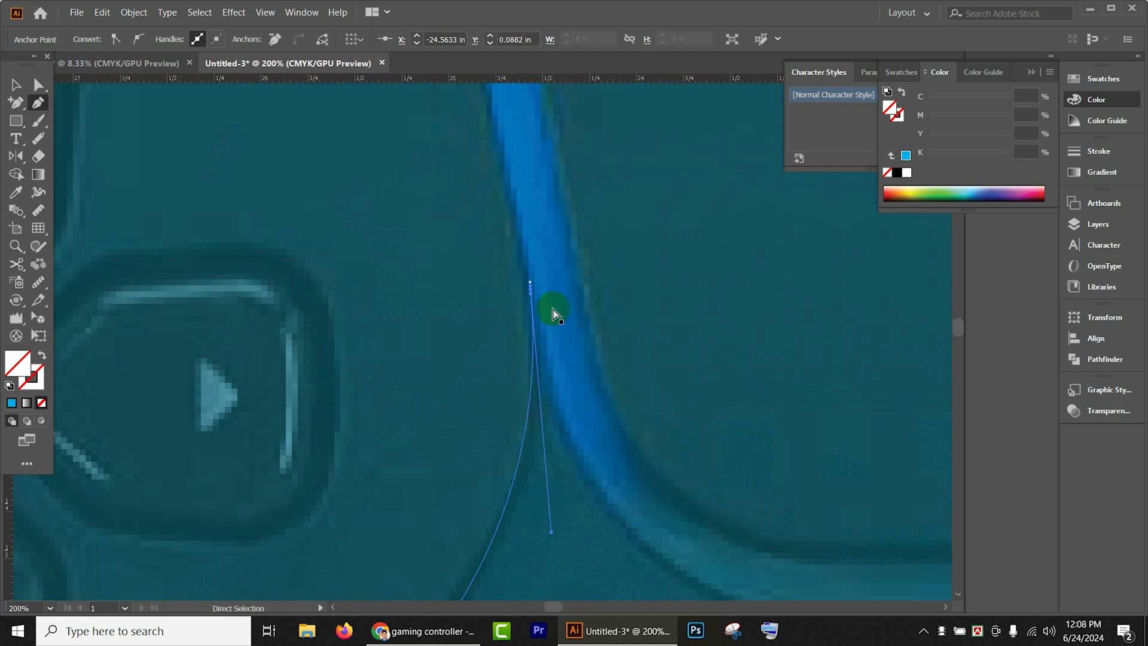
{"action": "left_click", "coordinate": [530, 281]}
{"action": "scroll", "coordinate": [530, 281], "scroll_direction": "down", "scroll_amount": 4}
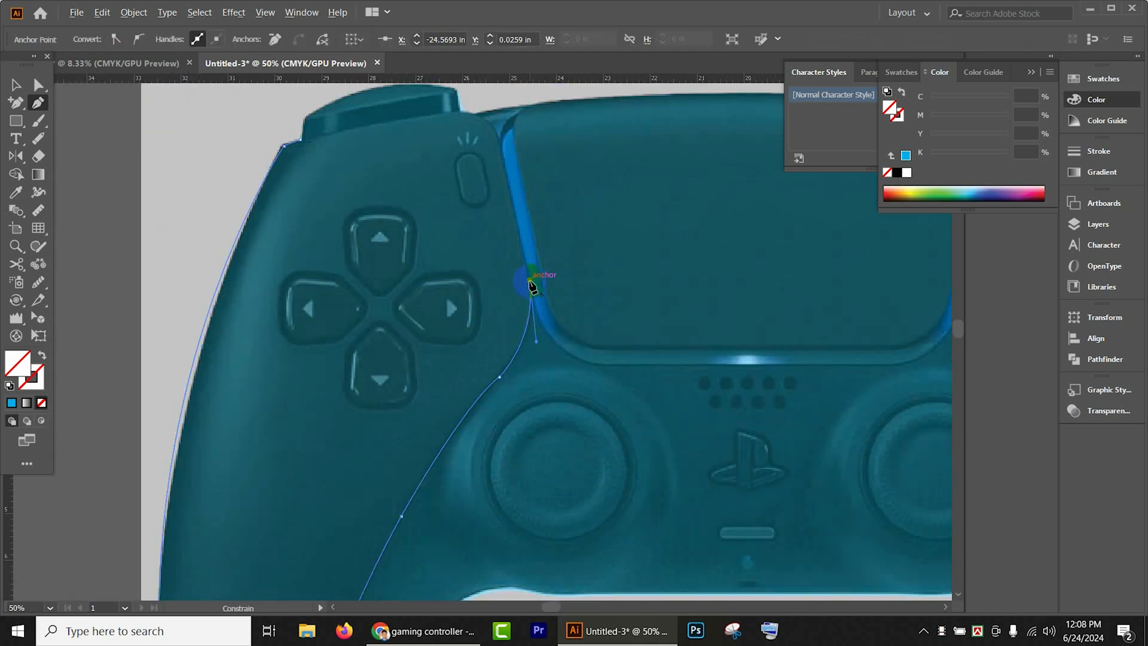
{"action": "left_click_drag", "start_coordinate": [531, 281], "coordinate": [516, 79]}
{"action": "left_click_drag", "start_coordinate": [507, 147], "coordinate": [421, 133]}
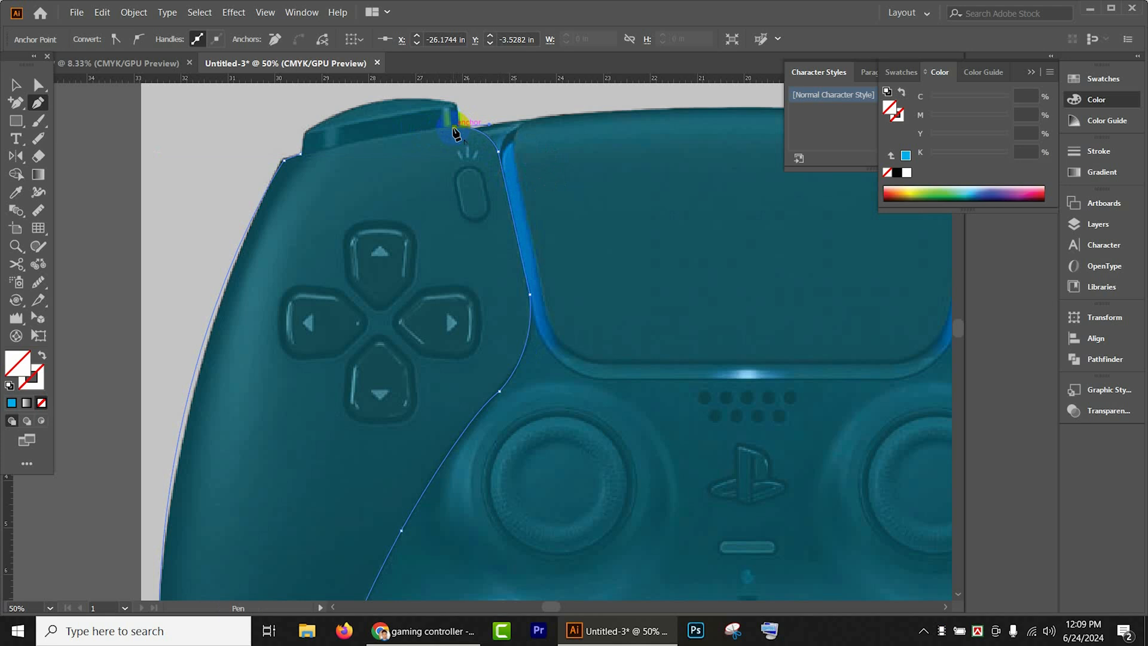
{"action": "left_click", "coordinate": [299, 154]}
- Fill the closed left grip shape with the dark color sampled from the controller photo and set its opacity to 100%
{"action": "scroll", "coordinate": [397, 200], "scroll_direction": "down", "scroll_amount": 3}
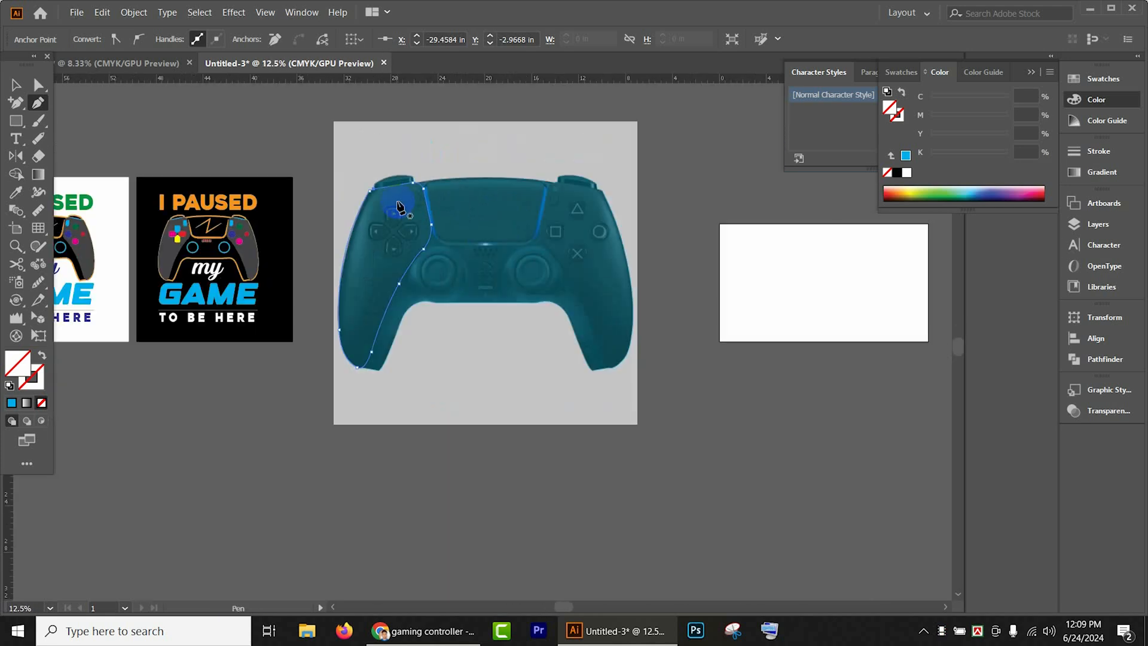
{"action": "key", "text": "i"}
{"action": "left_click", "coordinate": [374, 287]}
{"action": "left_click", "coordinate": [15, 86]}
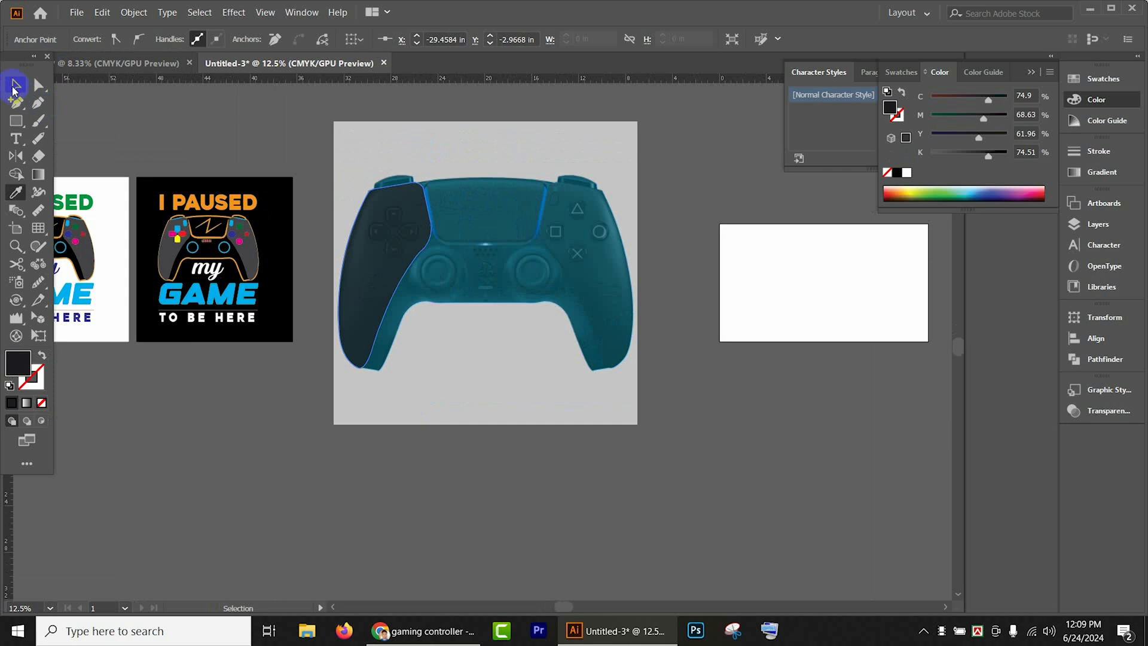
{"action": "left_click", "coordinate": [194, 122]}
{"action": "left_click", "coordinate": [378, 245]}
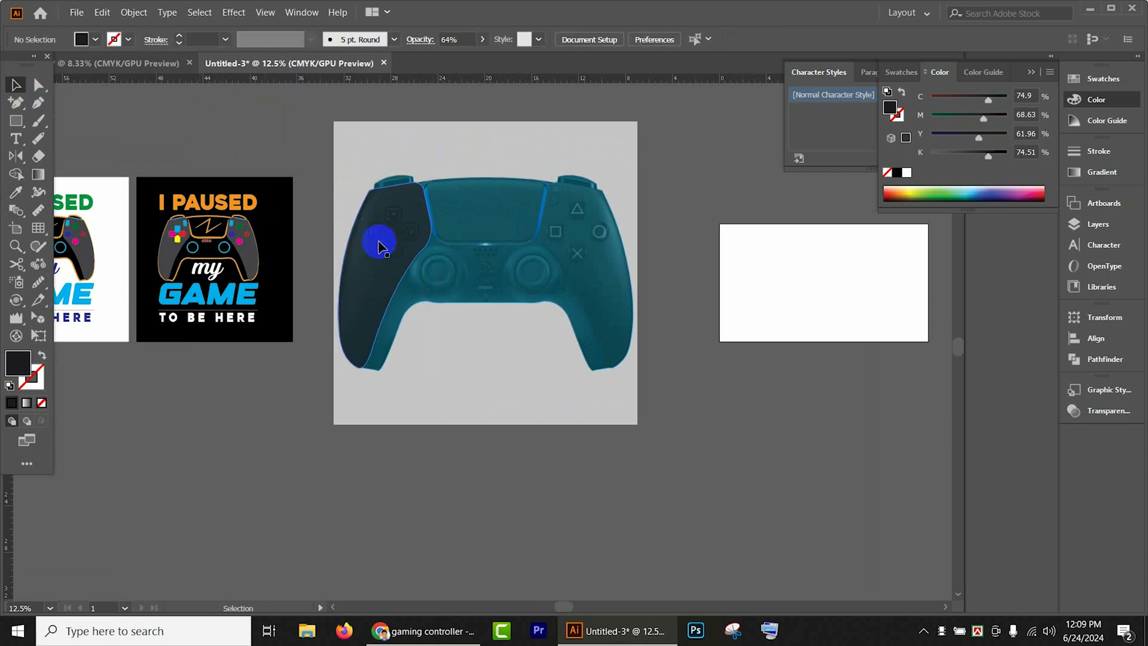
{"action": "left_click", "coordinate": [481, 39]}
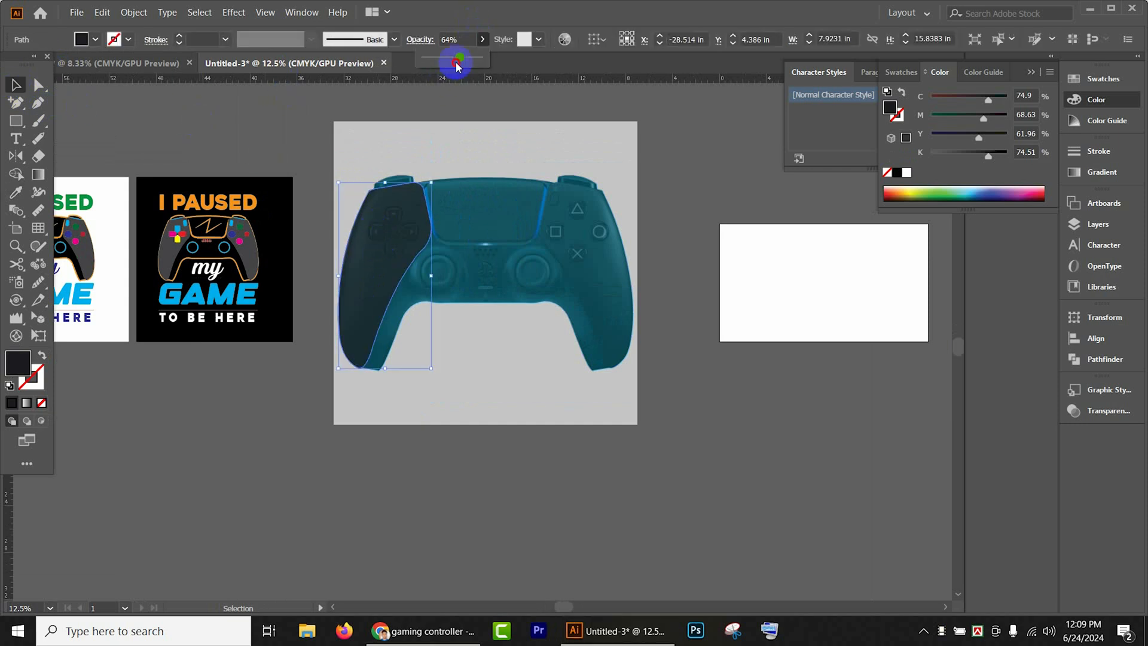
{"action": "left_click_drag", "start_coordinate": [457, 63], "coordinate": [599, 65]}
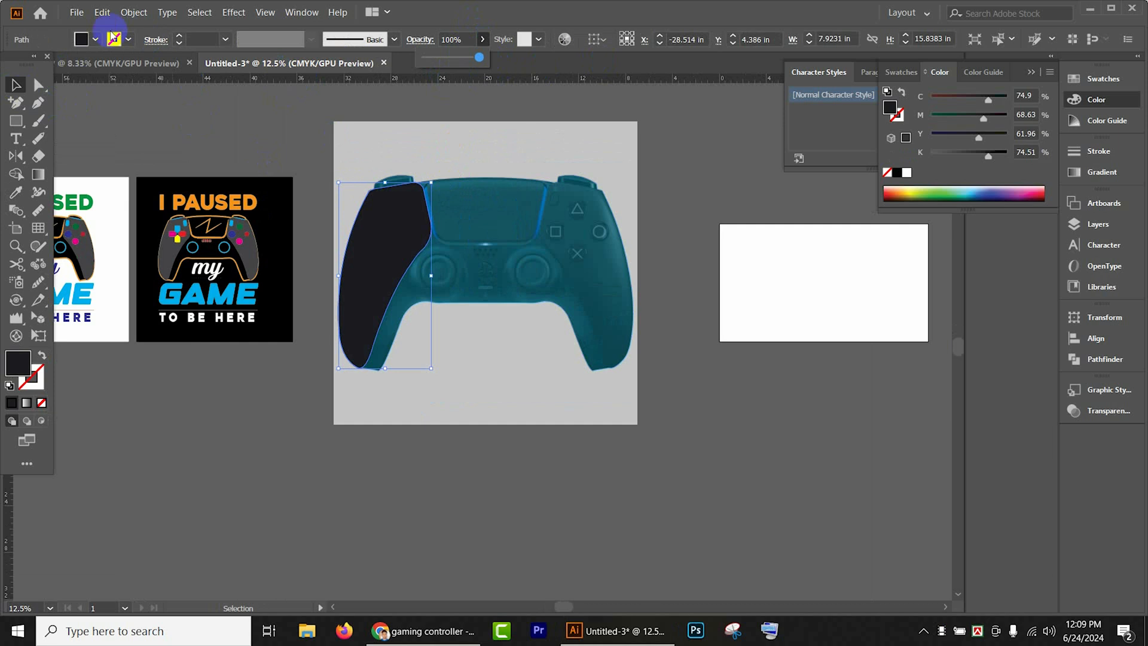
- Change the left grip shape's fill to the dark blue swatch with C 100, M 100, Y 0, K 0
{"action": "left_click", "coordinate": [95, 39]}
{"action": "left_click", "coordinate": [84, 65]}
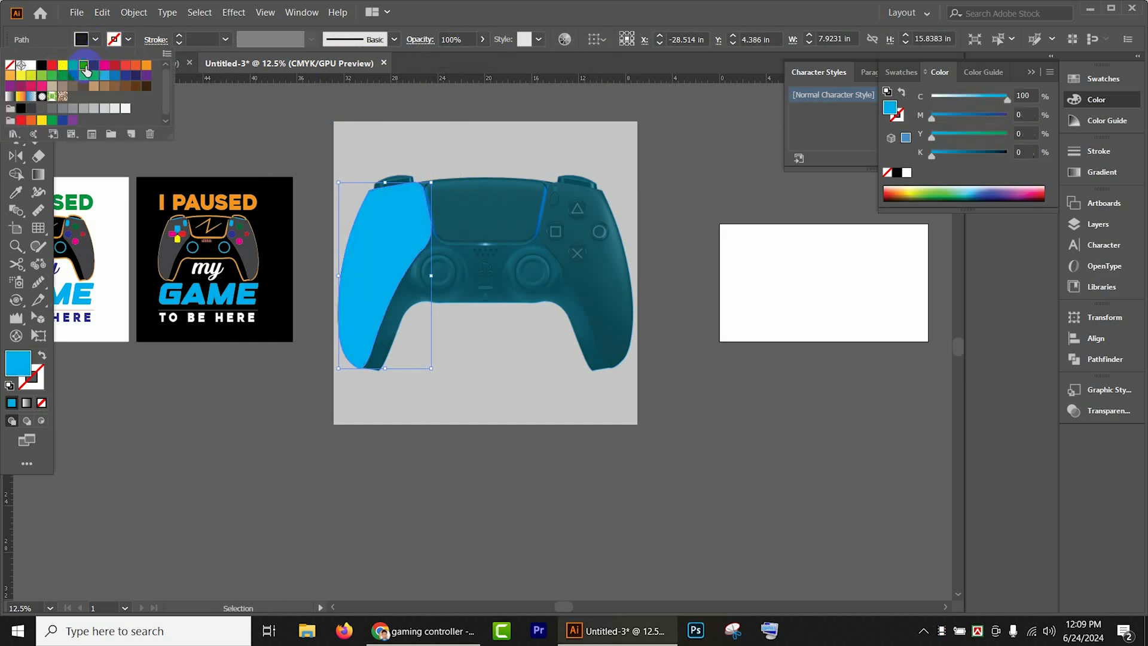
{"action": "left_click", "coordinate": [94, 66]}
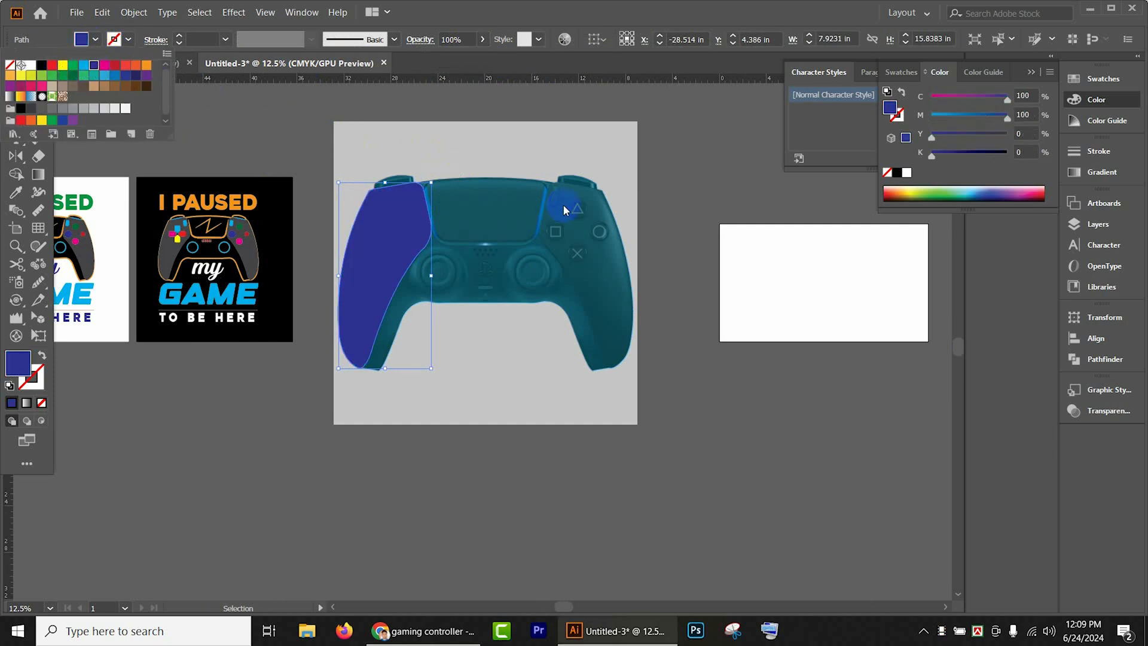
{"action": "left_click", "coordinate": [655, 207]}
{"action": "scroll", "coordinate": [655, 202], "scroll_direction": "down", "scroll_amount": 1}
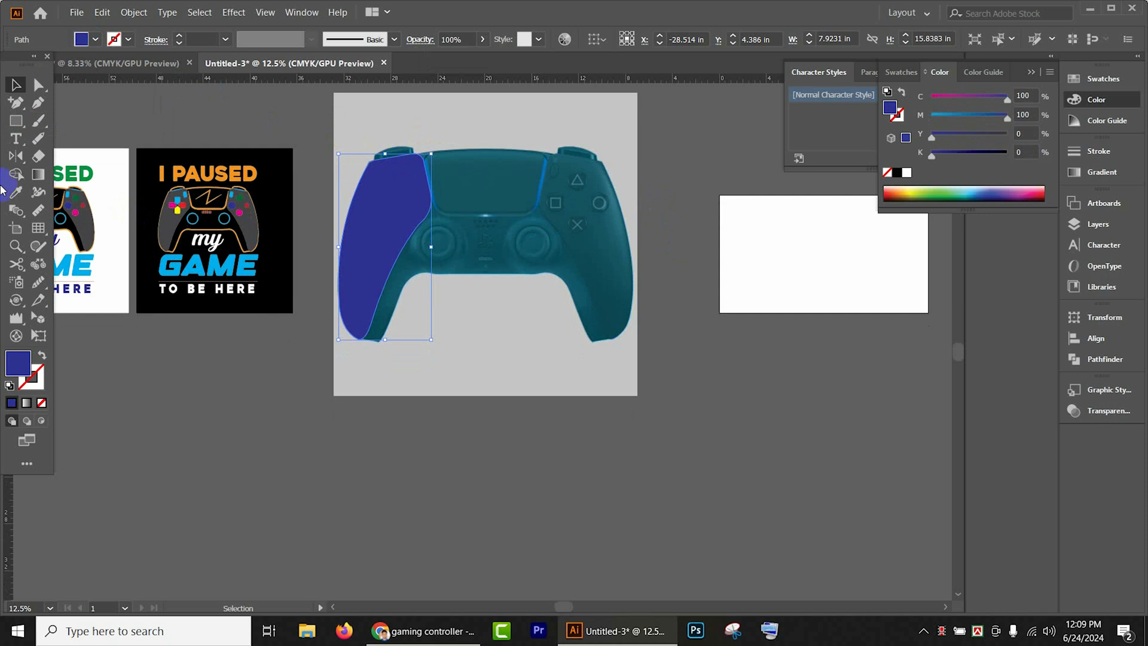
- Reflect a copy of the left grip shape across the vertical axis and place it over the controller's right grip
{"action": "double_click", "coordinate": [18, 161]}
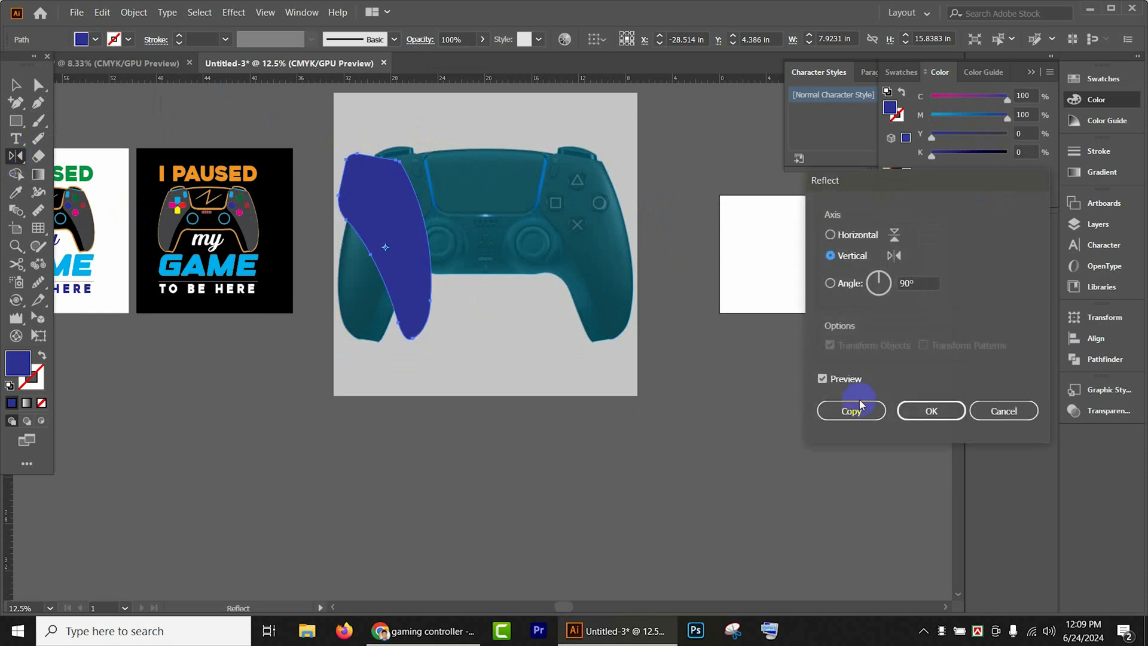
{"action": "left_click", "coordinate": [859, 410]}
{"action": "left_click", "coordinate": [15, 85]}
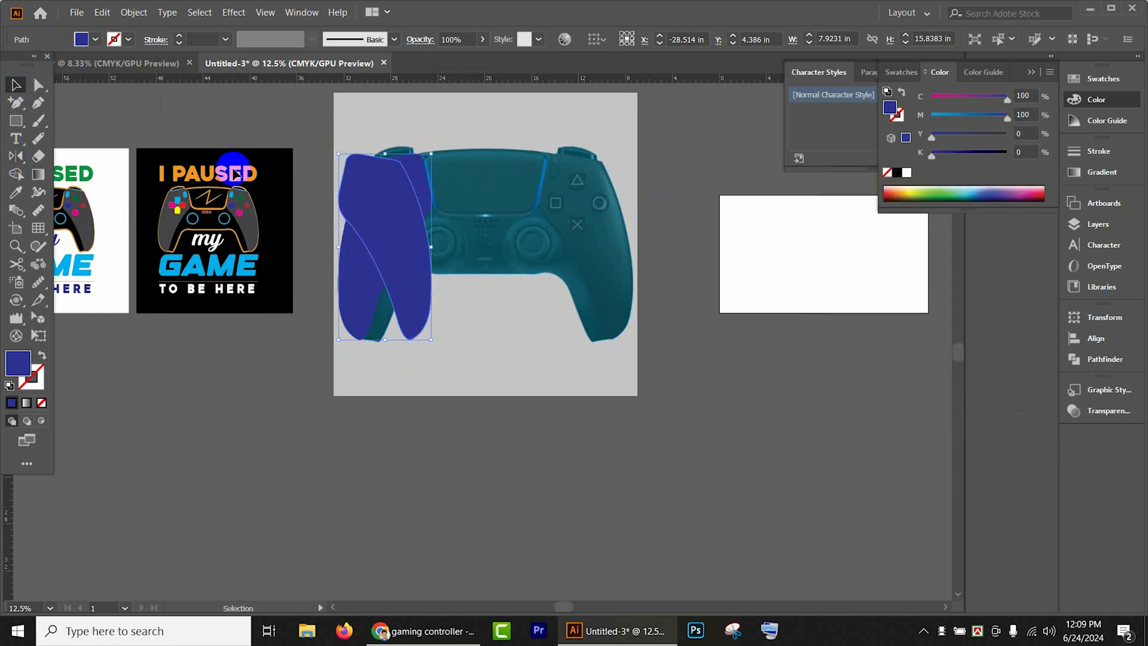
{"action": "left_click", "coordinate": [383, 233]}
{"action": "left_click_drag", "start_coordinate": [383, 234], "coordinate": [583, 239]}
{"action": "left_click", "coordinate": [722, 458]}
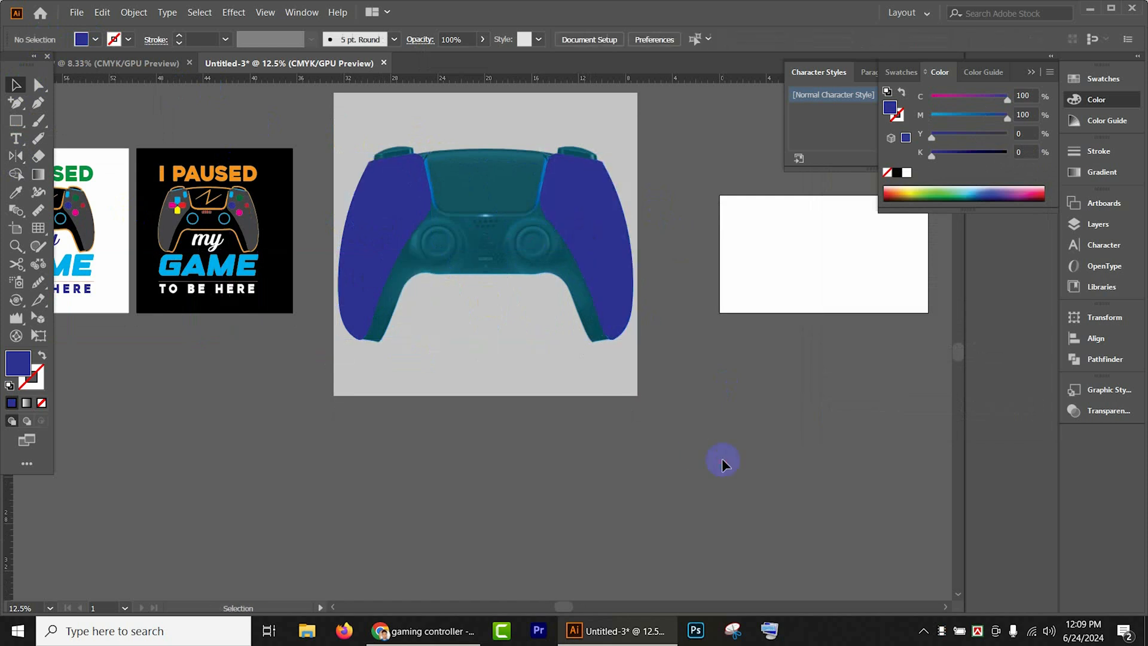
- Hide both the left and right grip shapes to uncover the controller photo
{"action": "scroll", "coordinate": [679, 323], "scroll_direction": "down", "scroll_amount": 3}
{"action": "scroll", "coordinate": [630, 236], "scroll_direction": "up", "scroll_amount": 6}
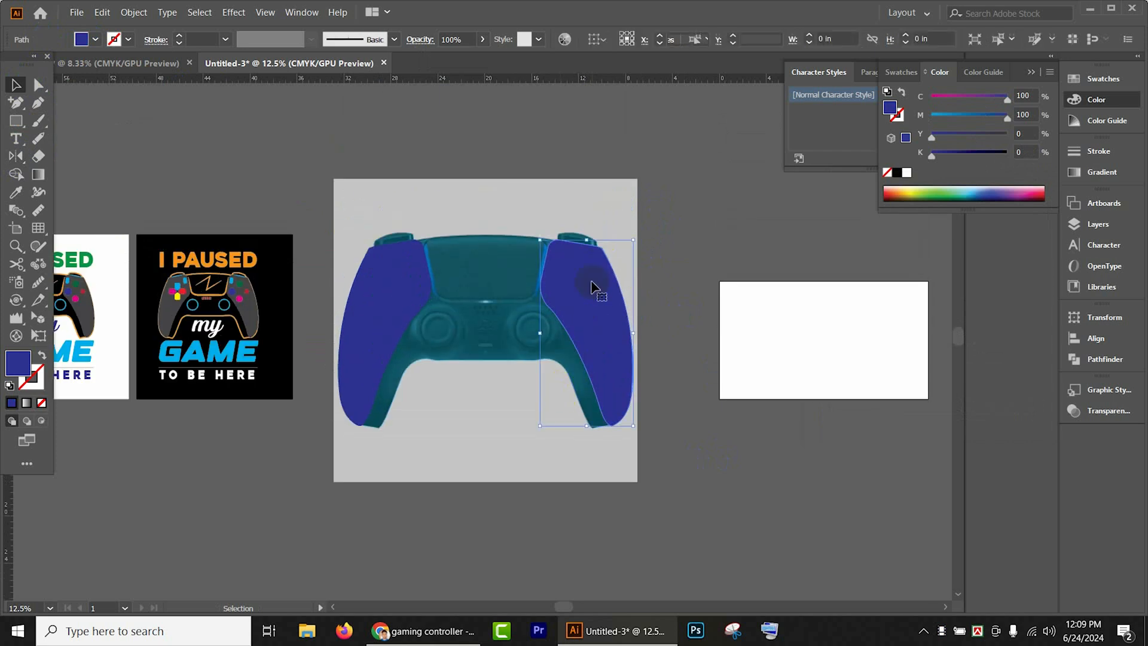
{"action": "left_click", "coordinate": [594, 287]}
{"action": "key", "text": "a"}
{"action": "left_click", "coordinate": [392, 317]}
{"action": "key", "text": "v"}
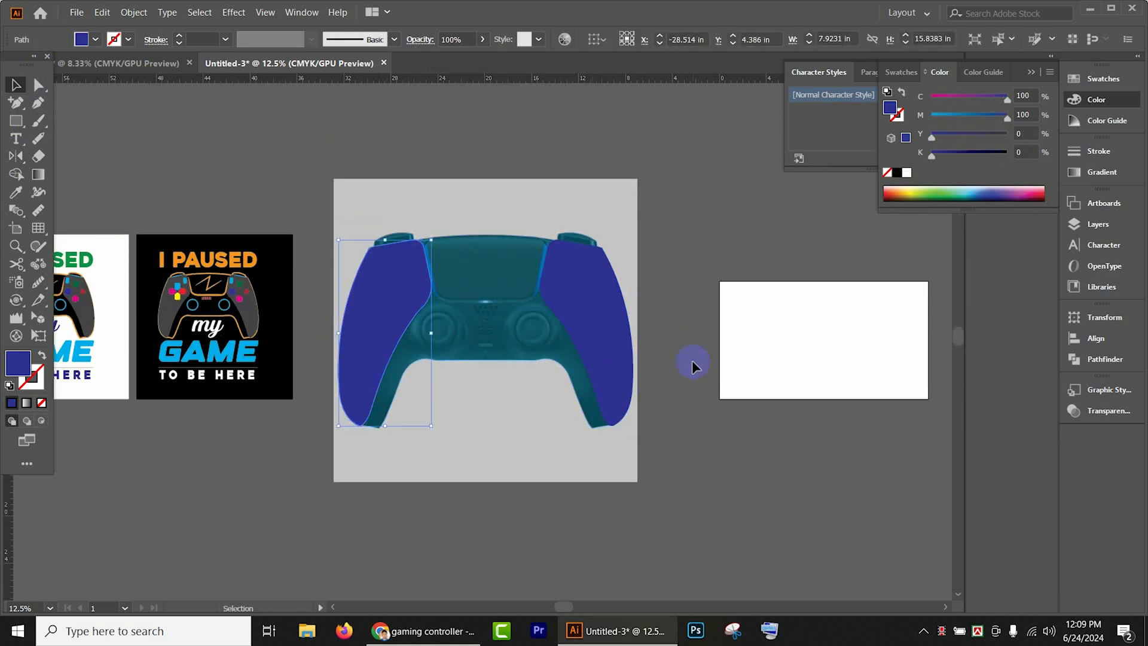
{"action": "left_click", "coordinate": [609, 330]}
{"action": "left_click", "coordinate": [368, 309], "text": "shift"}
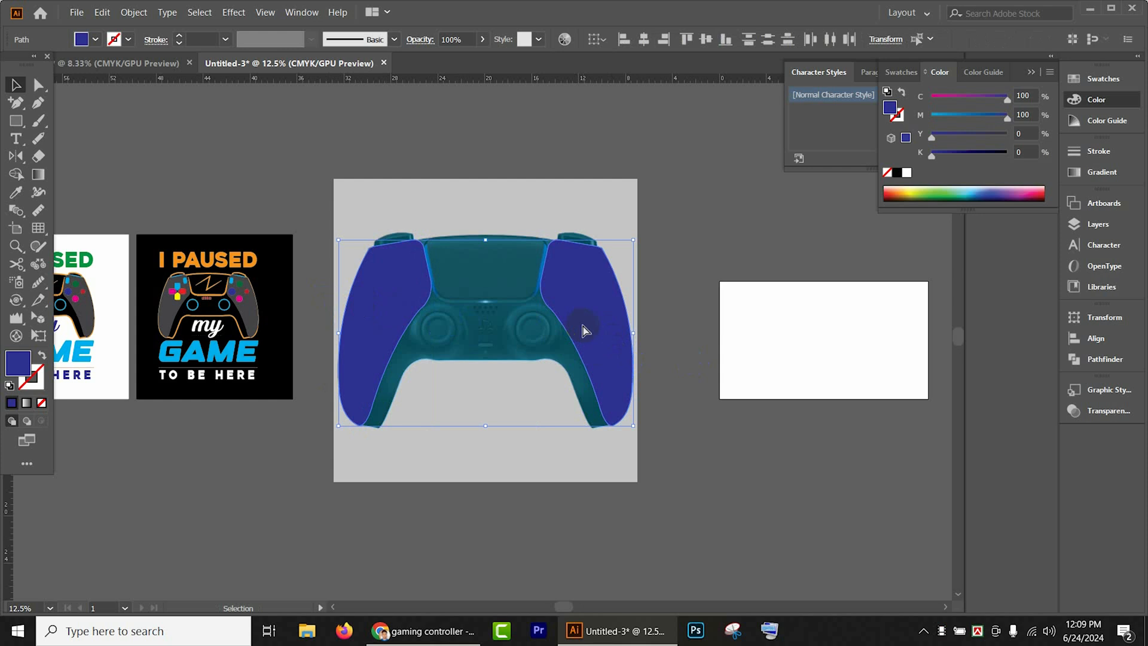
{"action": "key", "text": "ctrl+3"}
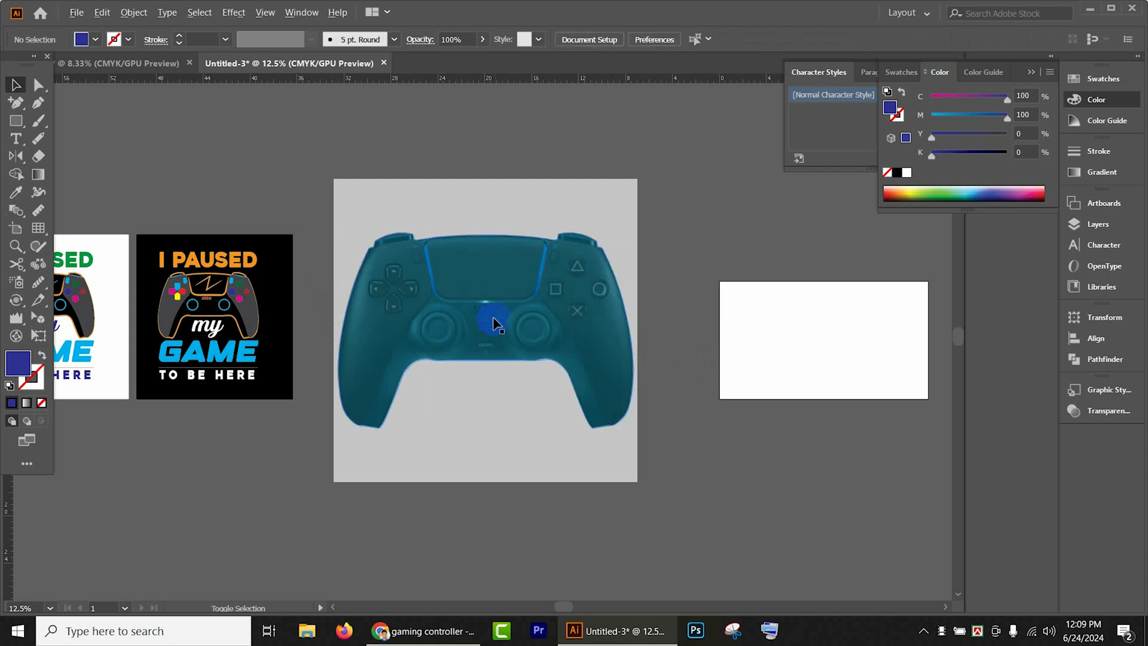
- Trace the light strip with the Pen tool from its upper-left end, around the lower-left corner and along the base toward the right corner
{"action": "scroll", "coordinate": [490, 318], "scroll_direction": "up", "scroll_amount": 3}
{"action": "left_click_drag", "start_coordinate": [283, 214], "coordinate": [347, 326]}
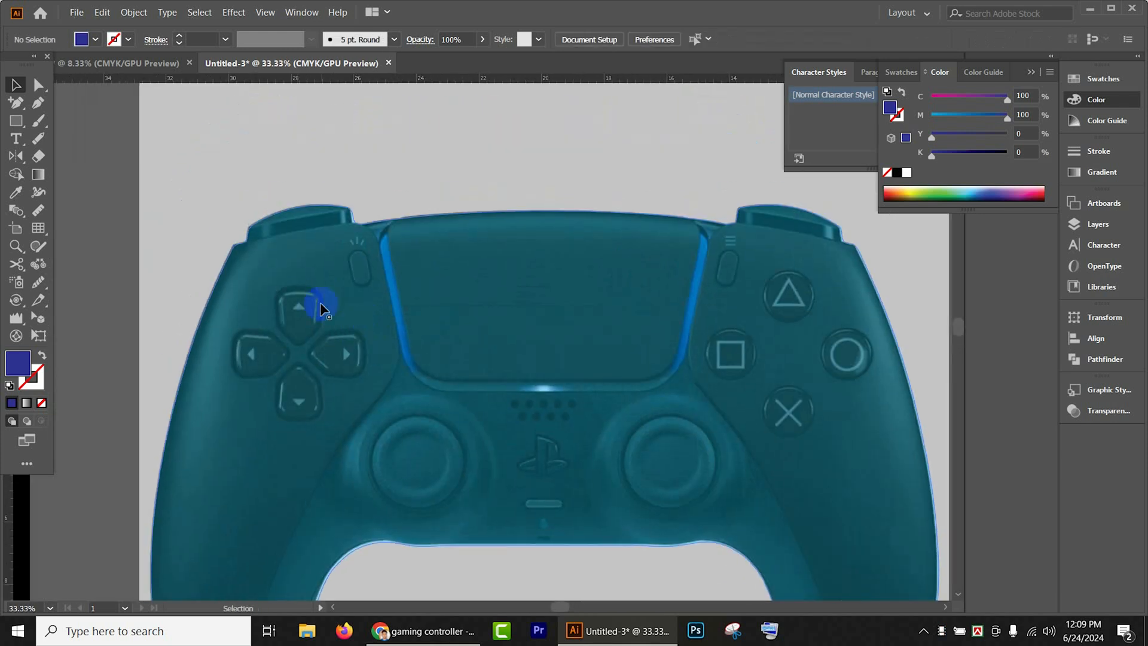
{"action": "left_click", "coordinate": [33, 105]}
{"action": "left_click", "coordinate": [349, 254]}
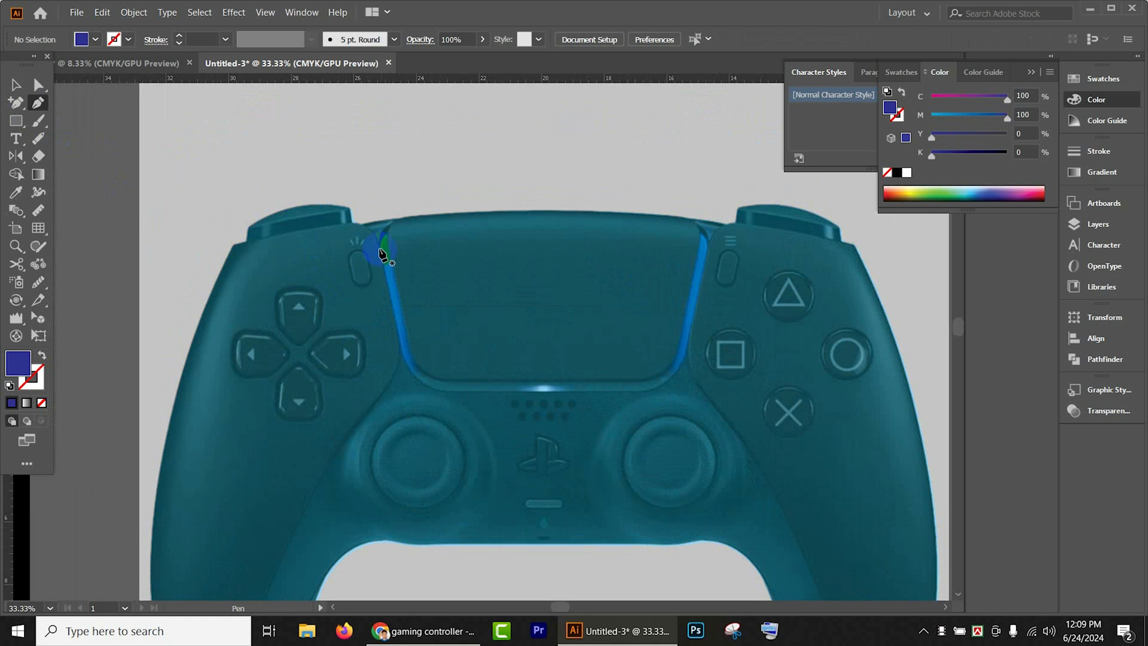
{"action": "left_click_drag", "start_coordinate": [402, 342], "coordinate": [409, 354]}
{"action": "left_click", "coordinate": [406, 348]}
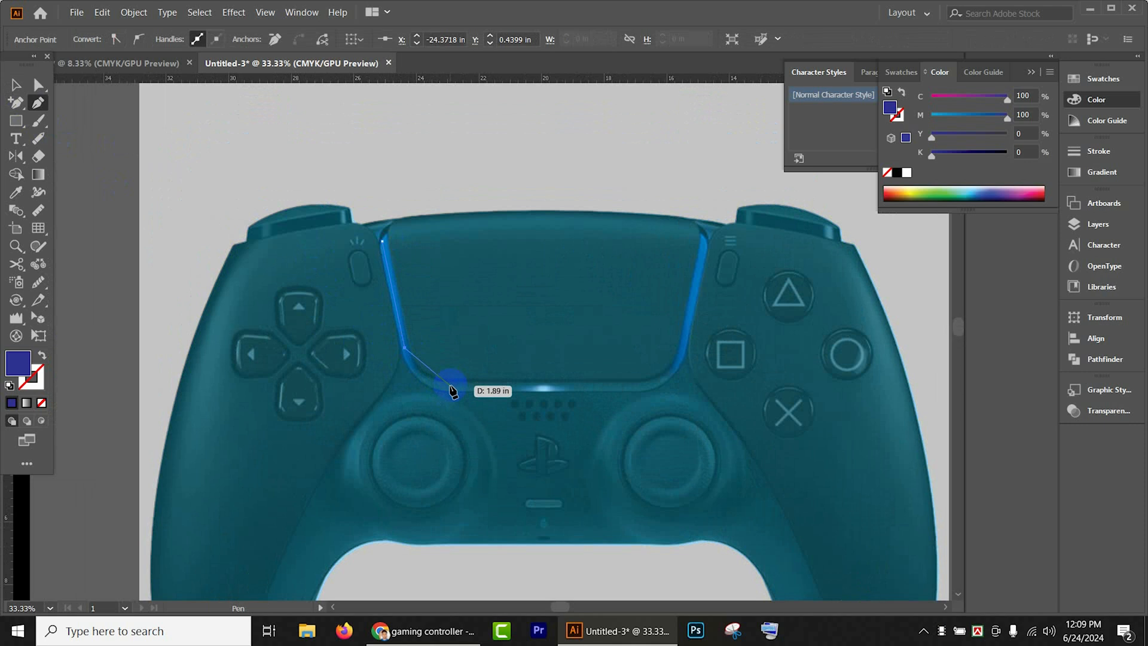
{"action": "left_click", "coordinate": [450, 386]}
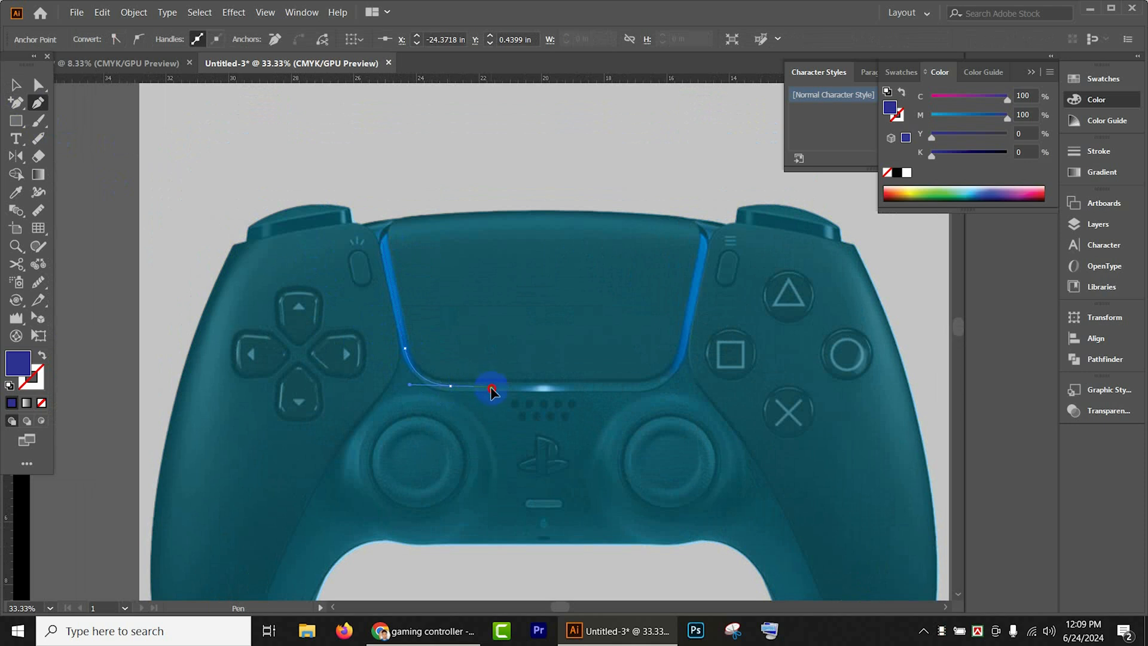
{"action": "left_click_drag", "start_coordinate": [493, 394], "coordinate": [492, 395]}
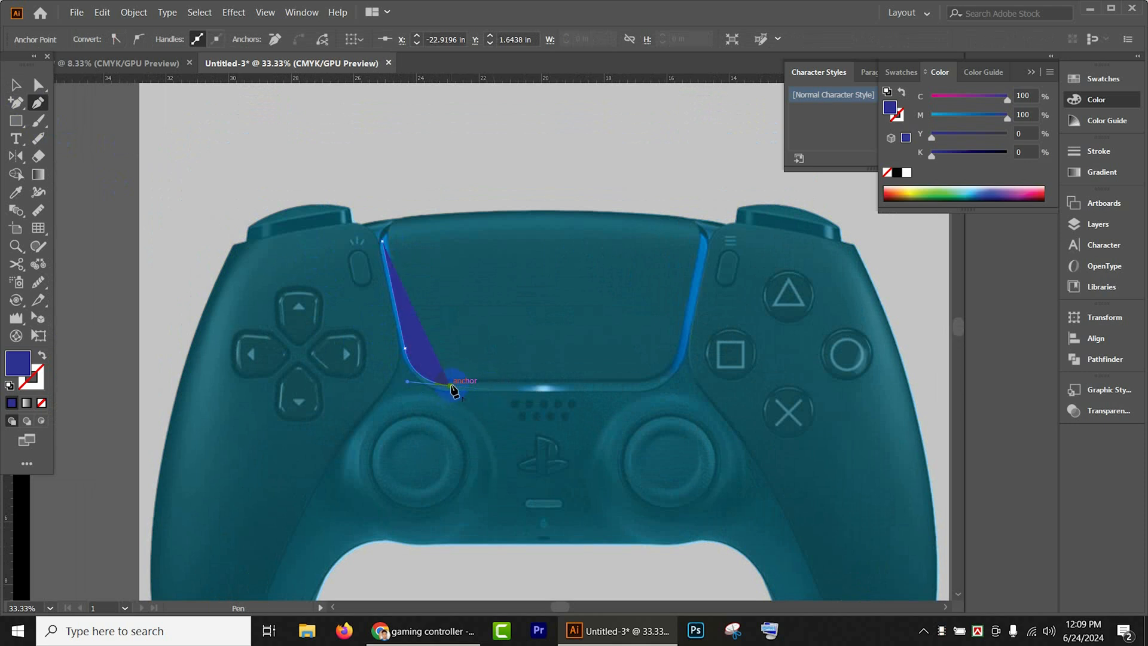
{"action": "left_click", "coordinate": [635, 387]}
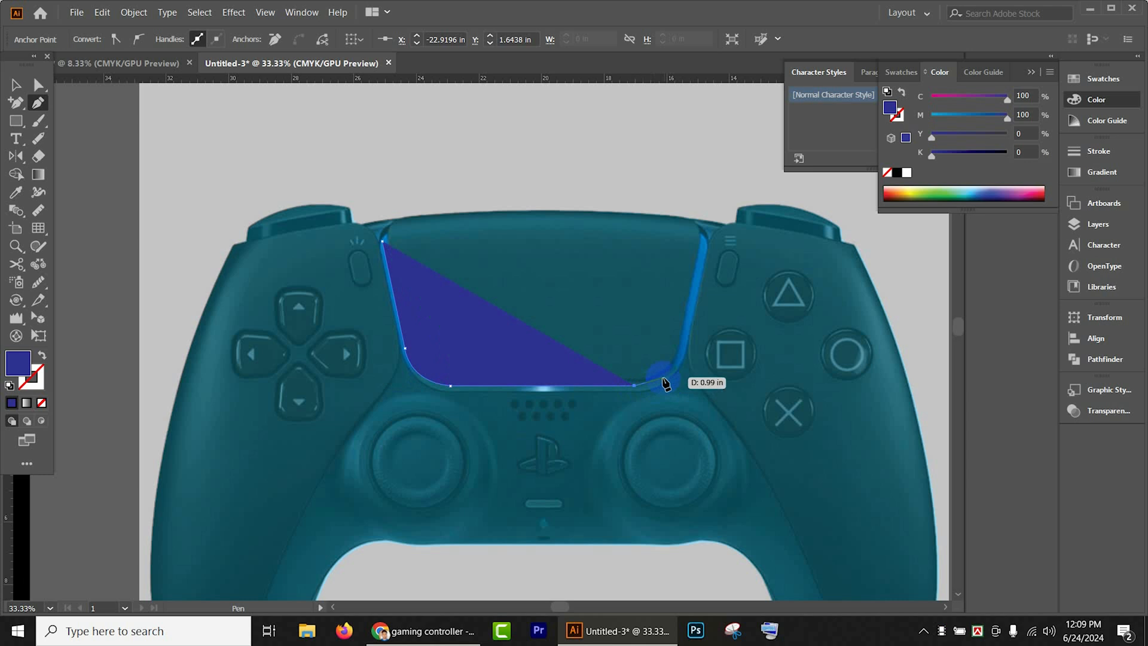
{"action": "left_click_drag", "start_coordinate": [683, 345], "coordinate": [687, 334]}
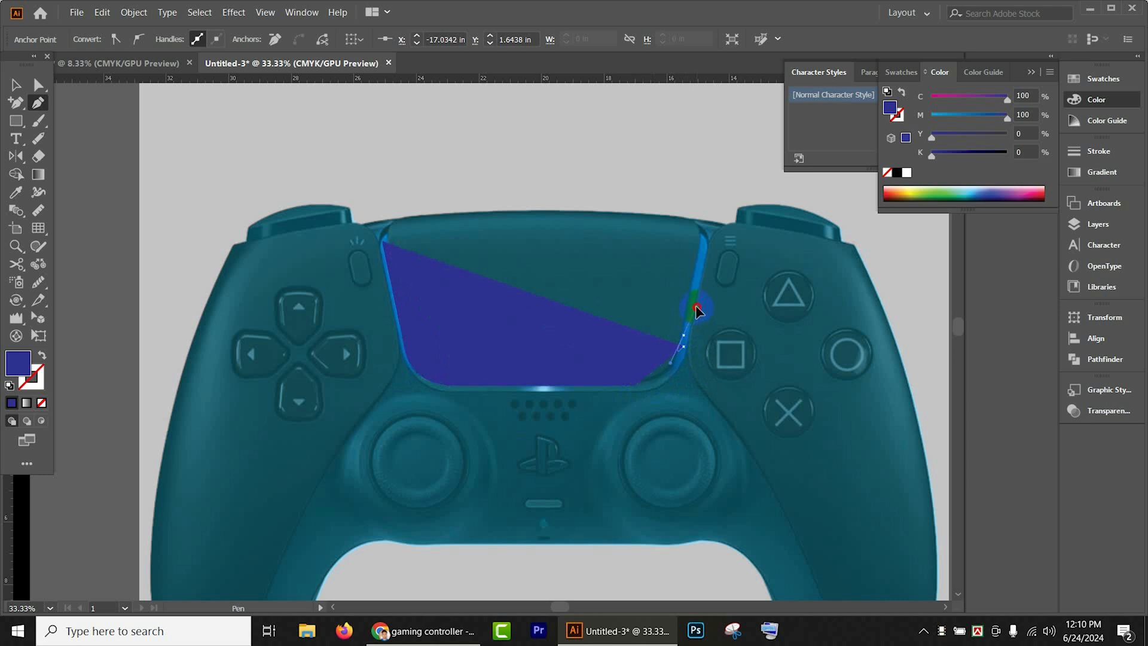
{"action": "key", "text": "ctrl+z"}
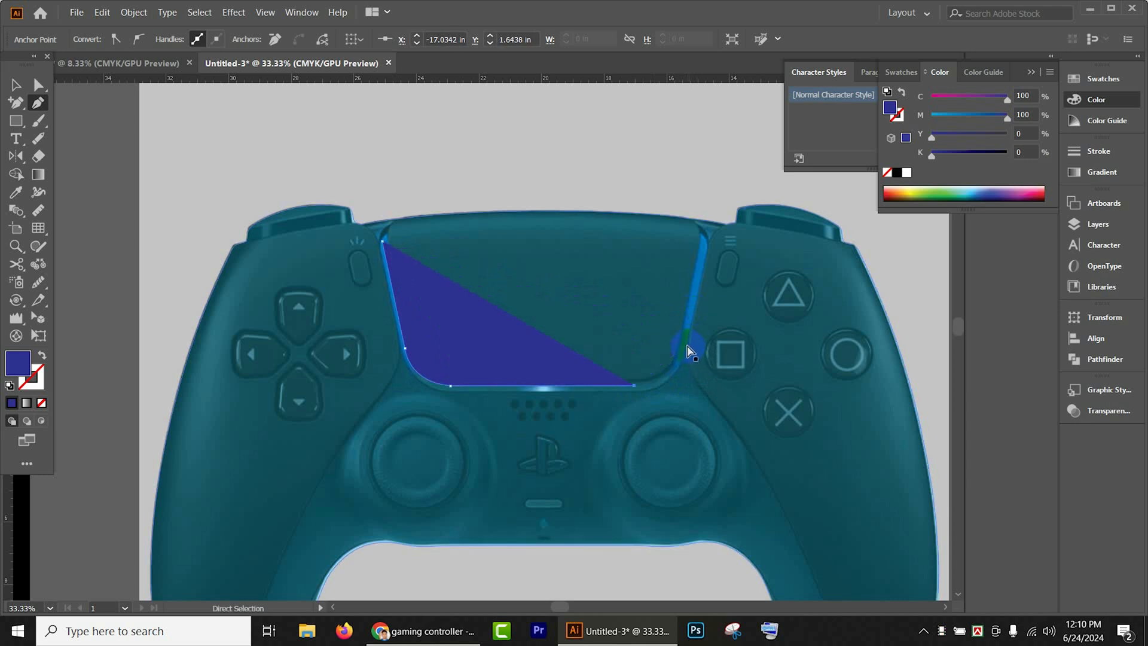
{"action": "left_click_drag", "start_coordinate": [686, 345], "coordinate": [686, 323]}
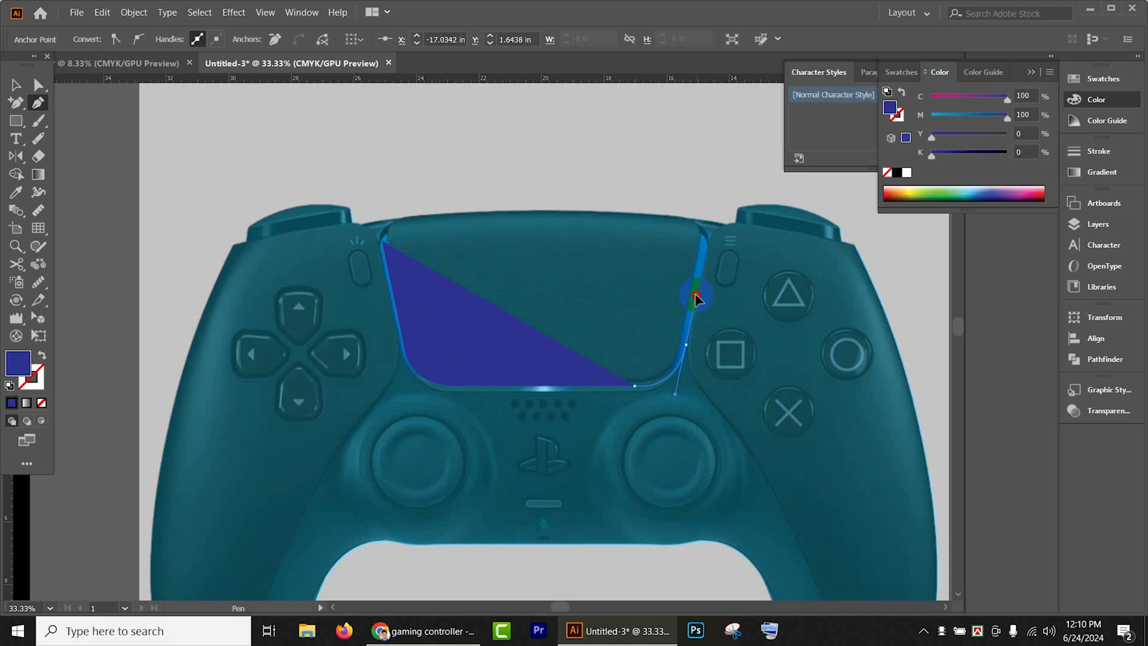
{"action": "left_click_drag", "start_coordinate": [695, 297], "coordinate": [697, 292]}
{"action": "key", "text": "ctrl+z"}
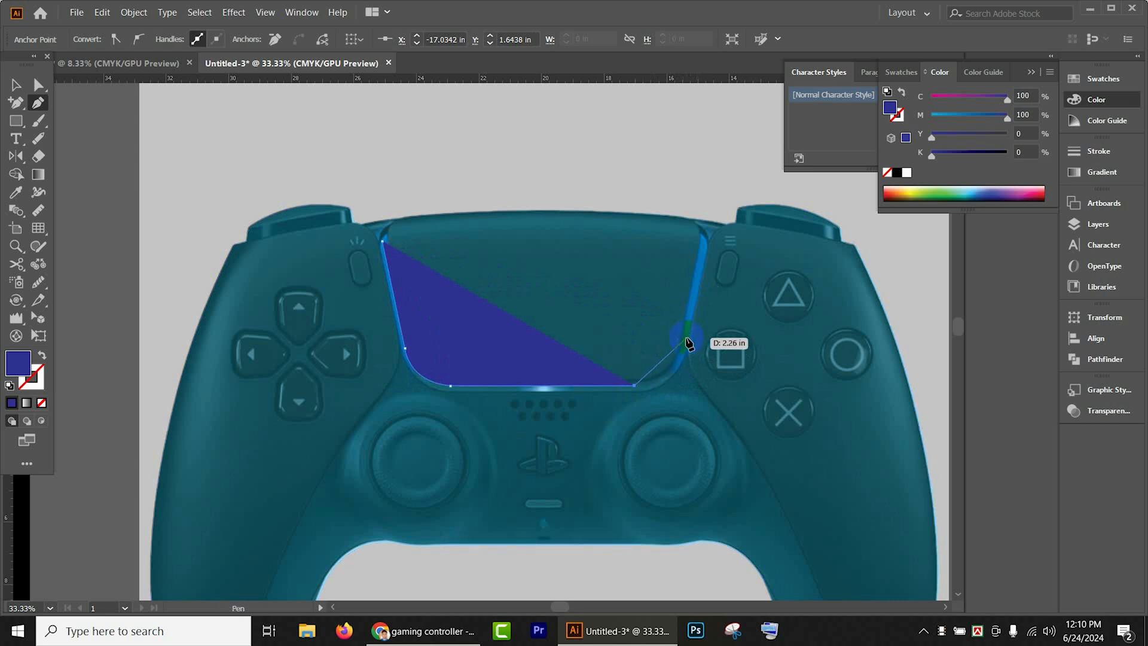
- Curve the path around the light strip's lower-right corner and extend it straight to the strip's upper-right end
{"action": "left_click_drag", "start_coordinate": [684, 341], "coordinate": [687, 295]}
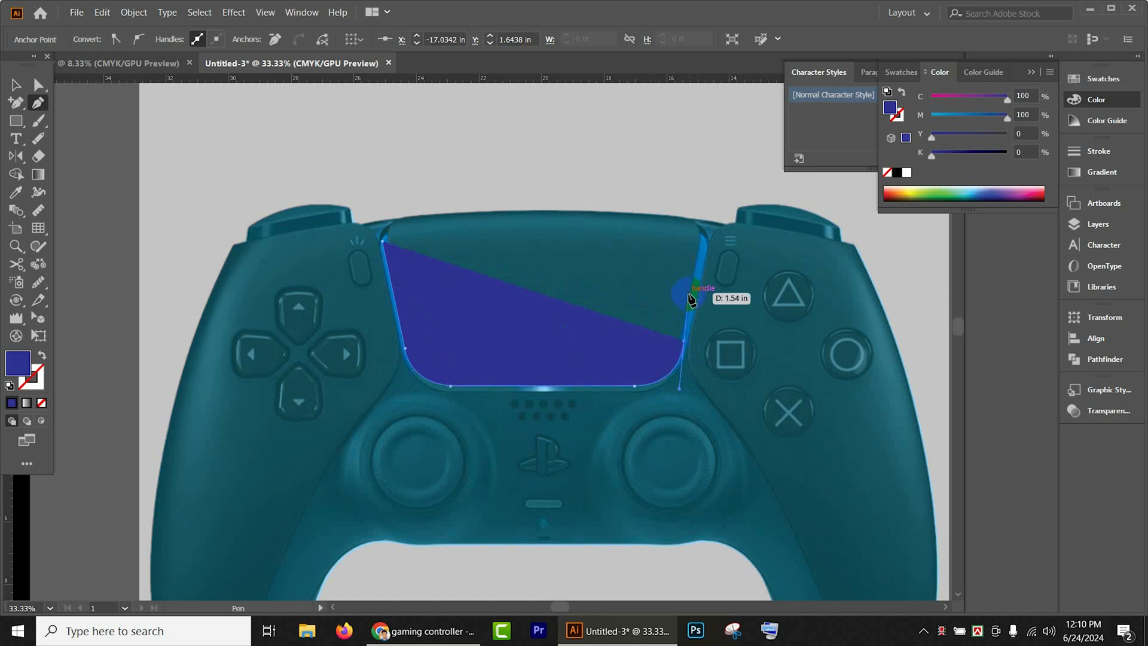
{"action": "left_click", "coordinate": [685, 341]}
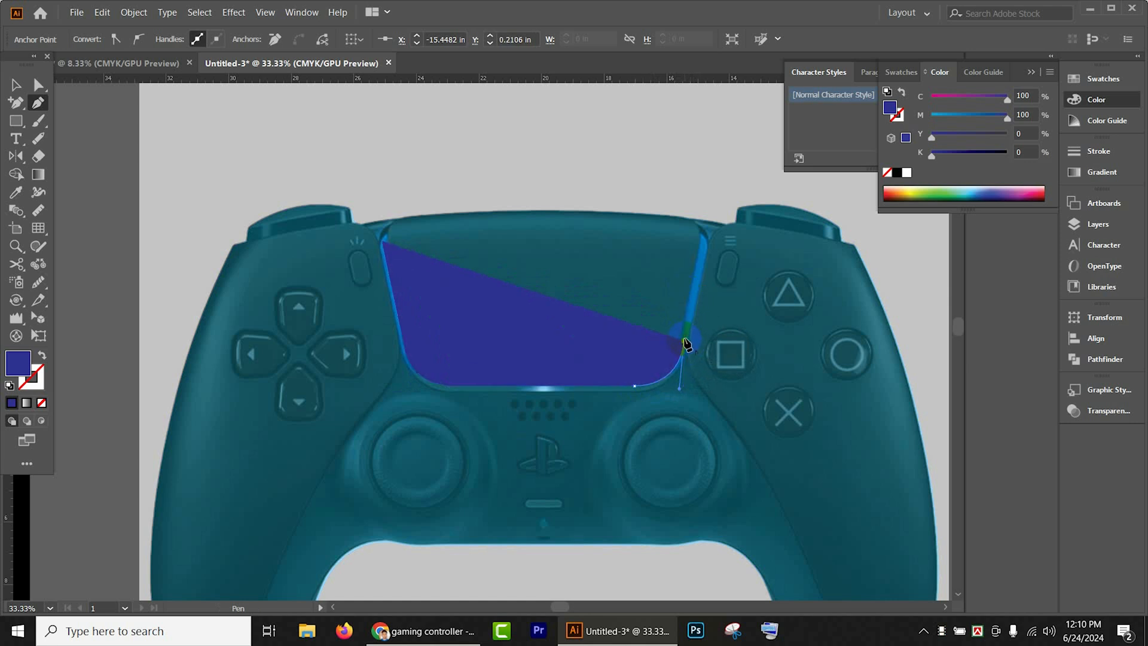
{"action": "left_click", "coordinate": [704, 245]}
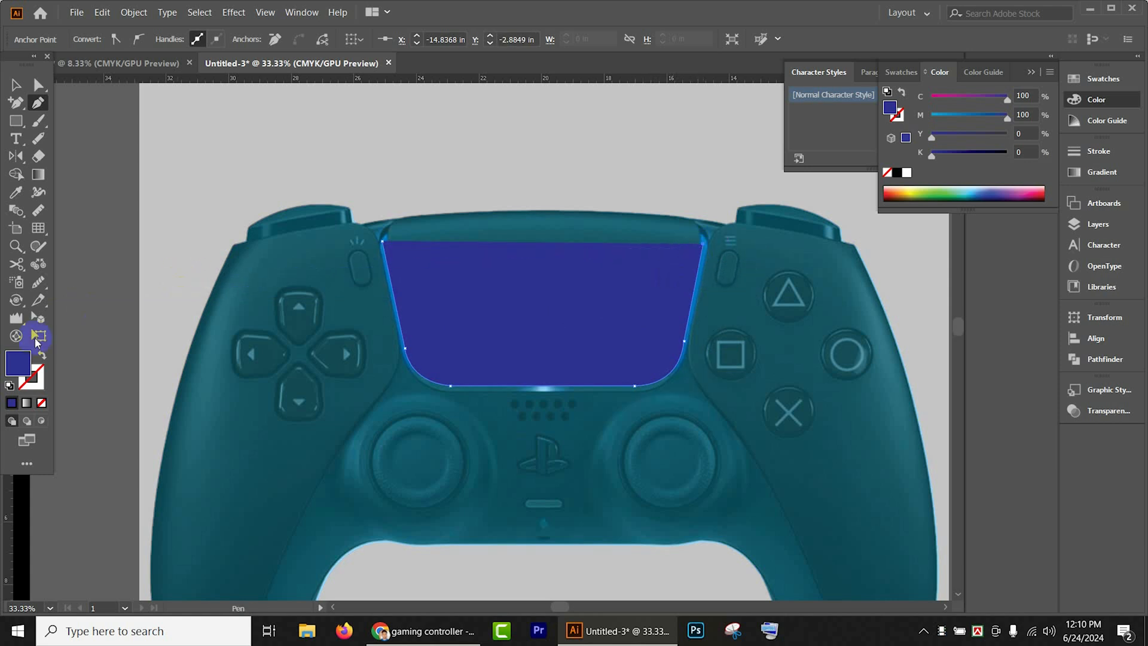
- Swap the light strip path's fill and stroke so the dark blue becomes its stroke, and select the whole path
{"action": "left_click", "coordinate": [41, 355]}
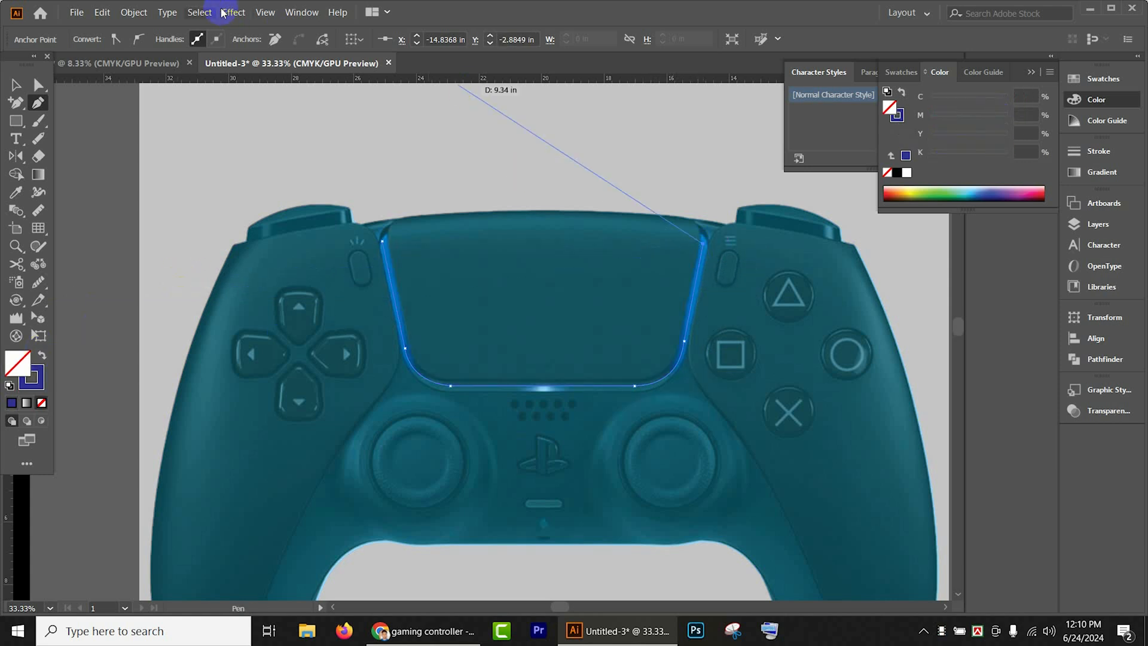
{"action": "left_click", "coordinate": [16, 87]}
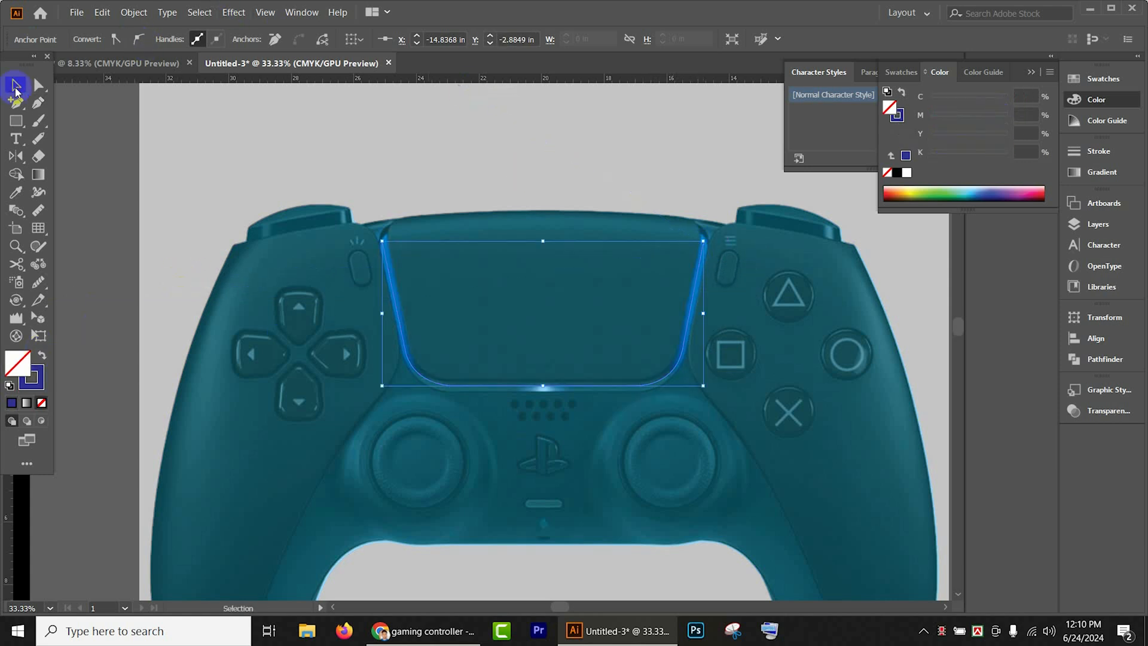
{"action": "left_click", "coordinate": [209, 148]}
{"action": "left_click", "coordinate": [390, 278]}
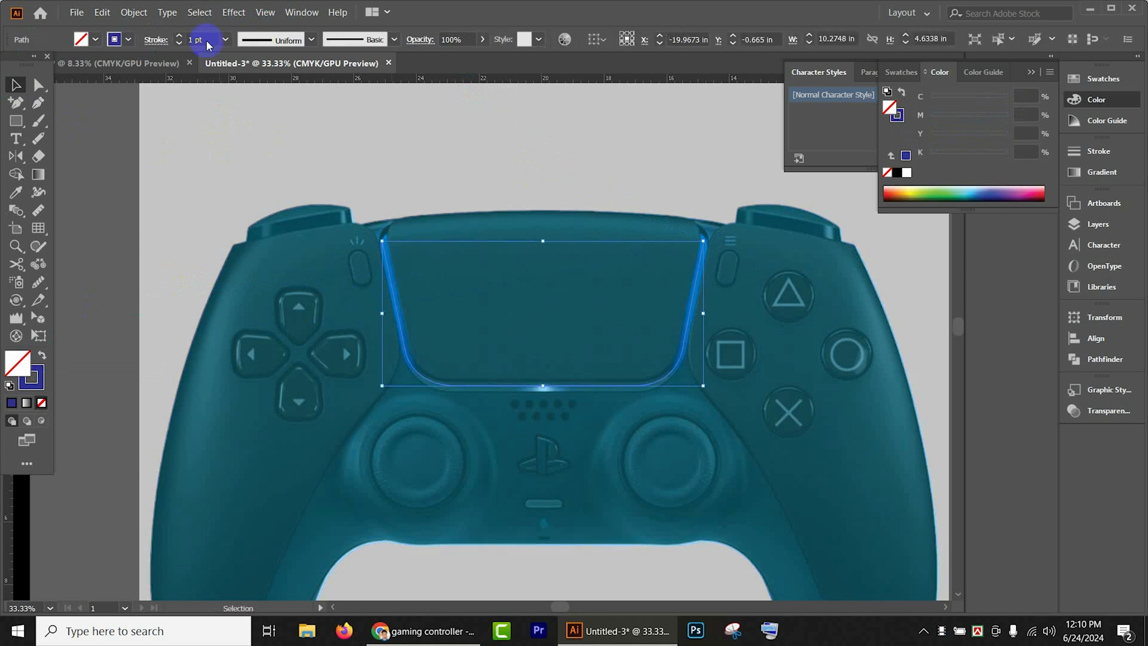
- Set the light strip path's stroke weight to 13 pt and its stroke color to the orange swatch
{"action": "left_click", "coordinate": [178, 36]}
{"action": "left_click", "coordinate": [178, 36]}
{"action": "left_click", "coordinate": [178, 37]}
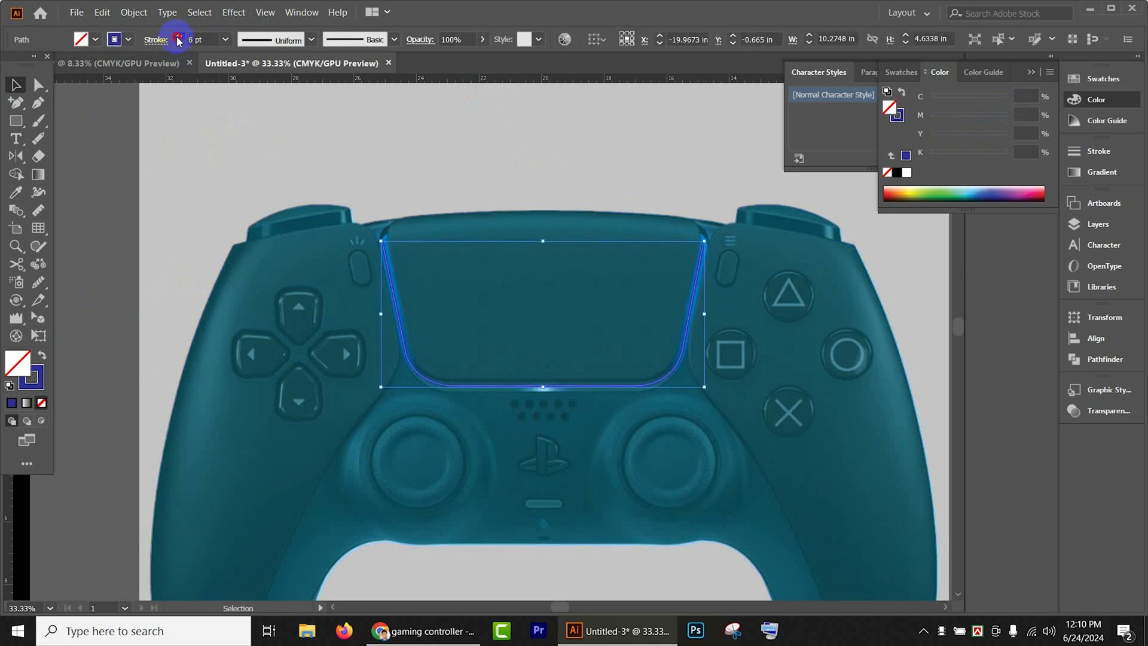
{"action": "left_click", "coordinate": [178, 37]}
{"action": "left_click", "coordinate": [178, 36]}
{"action": "left_click", "coordinate": [178, 37]}
{"action": "left_click", "coordinate": [178, 37]}
{"action": "left_click", "coordinate": [178, 36]}
{"action": "left_click", "coordinate": [178, 37]}
{"action": "left_click", "coordinate": [178, 37]}
{"action": "left_click", "coordinate": [128, 40]}
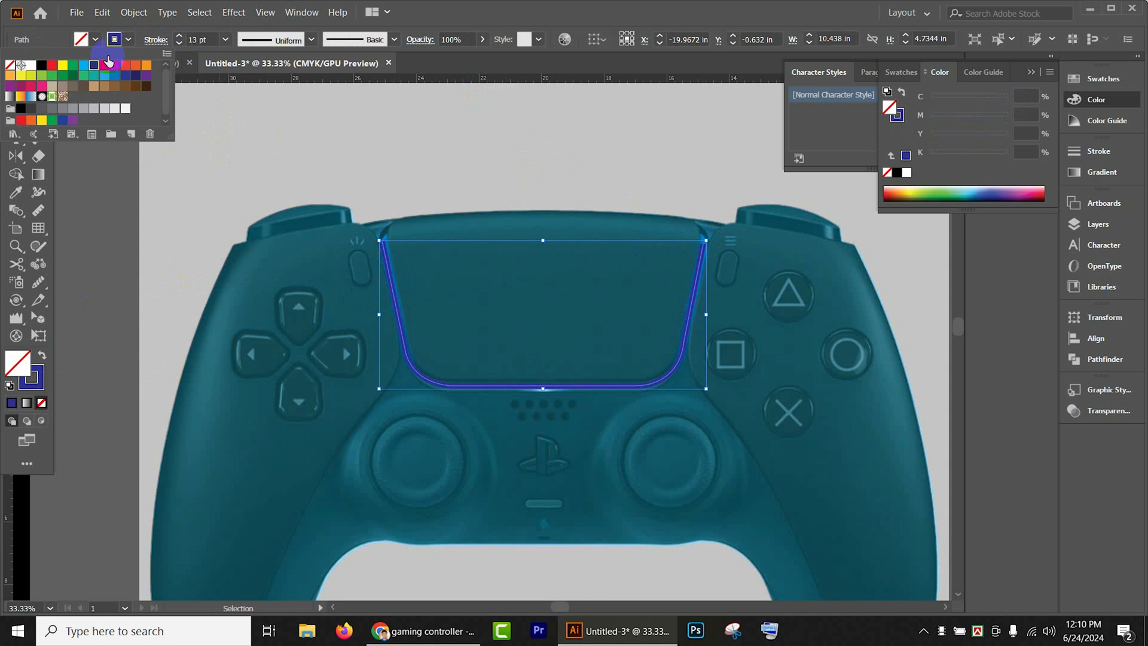
{"action": "left_click", "coordinate": [138, 66]}
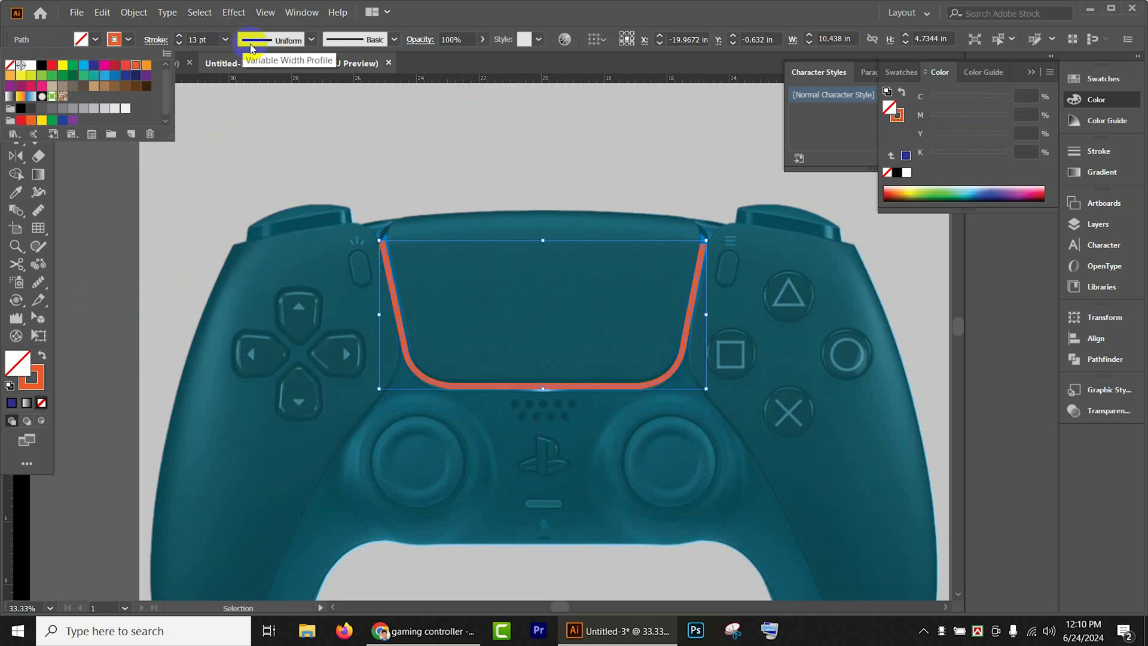
- Apply the lens-shaped variable width profile to the light strip's stroke at 19 pt and hide the path
{"action": "left_click", "coordinate": [284, 41]}
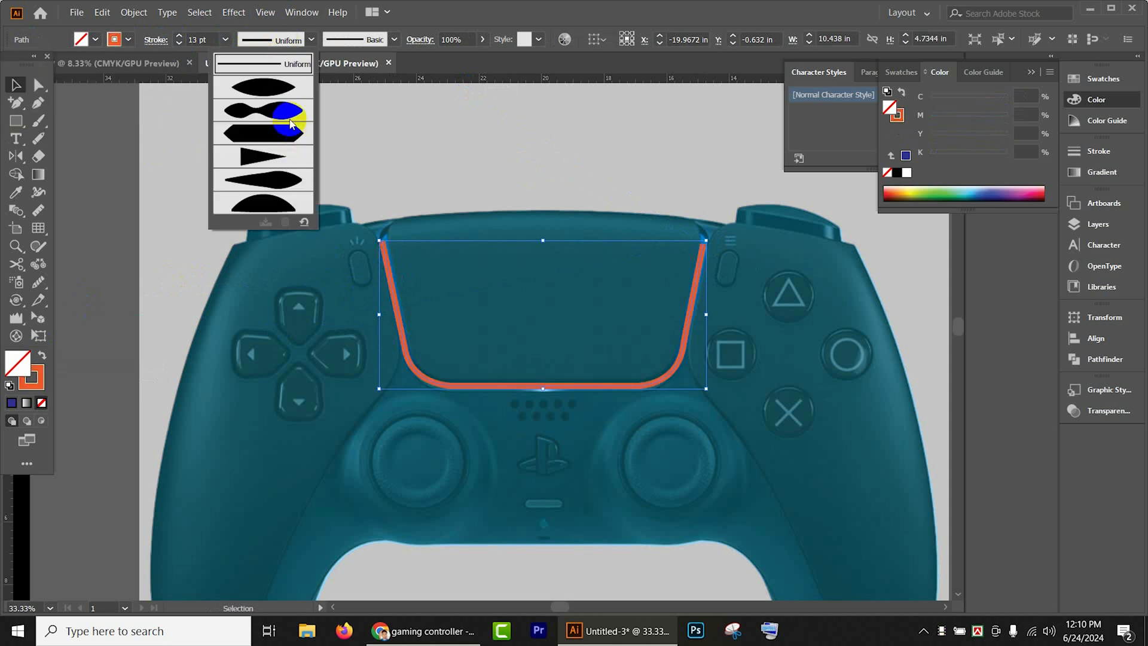
{"action": "left_click", "coordinate": [278, 94]}
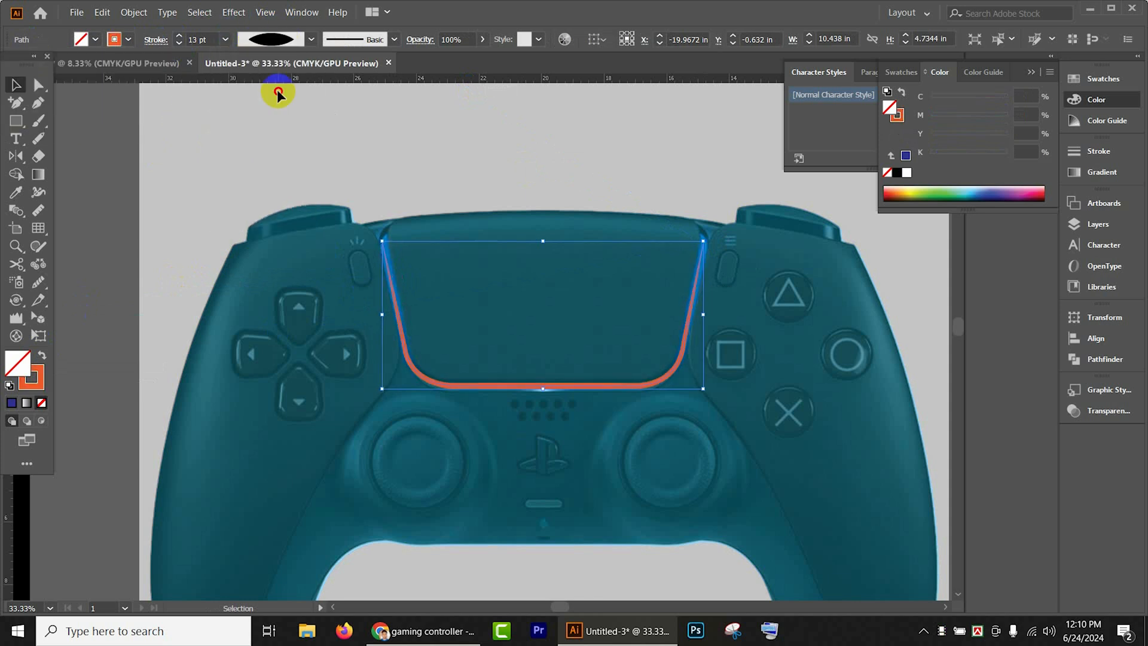
{"action": "left_click", "coordinate": [179, 36]}
{"action": "left_click", "coordinate": [179, 36]}
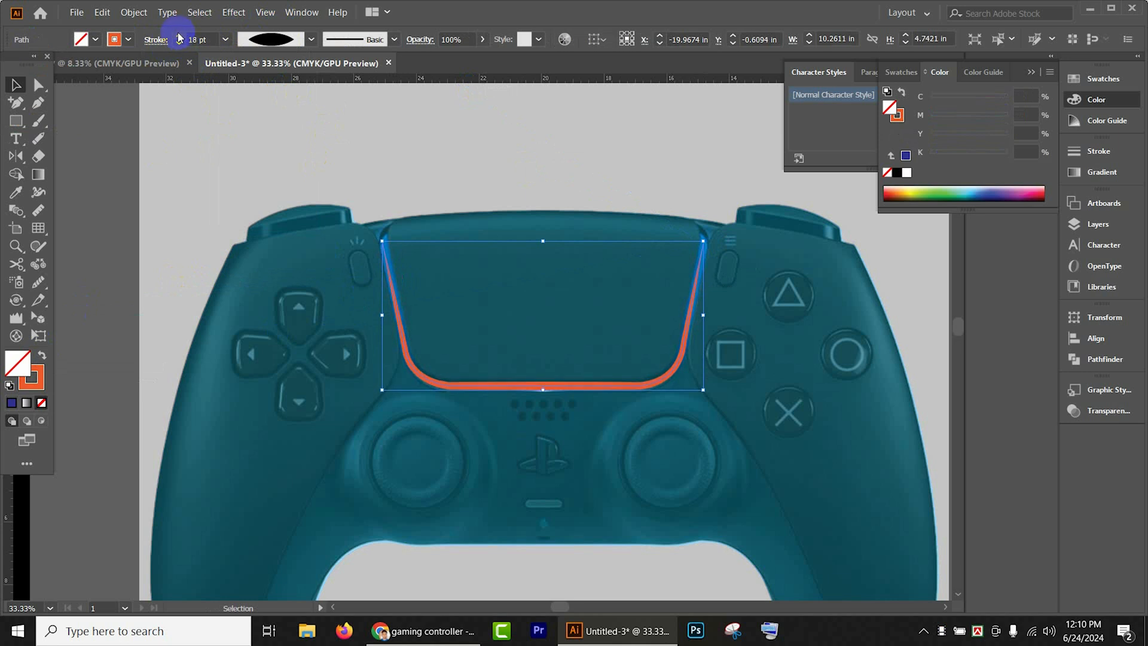
{"action": "key", "text": "ctrl+3"}
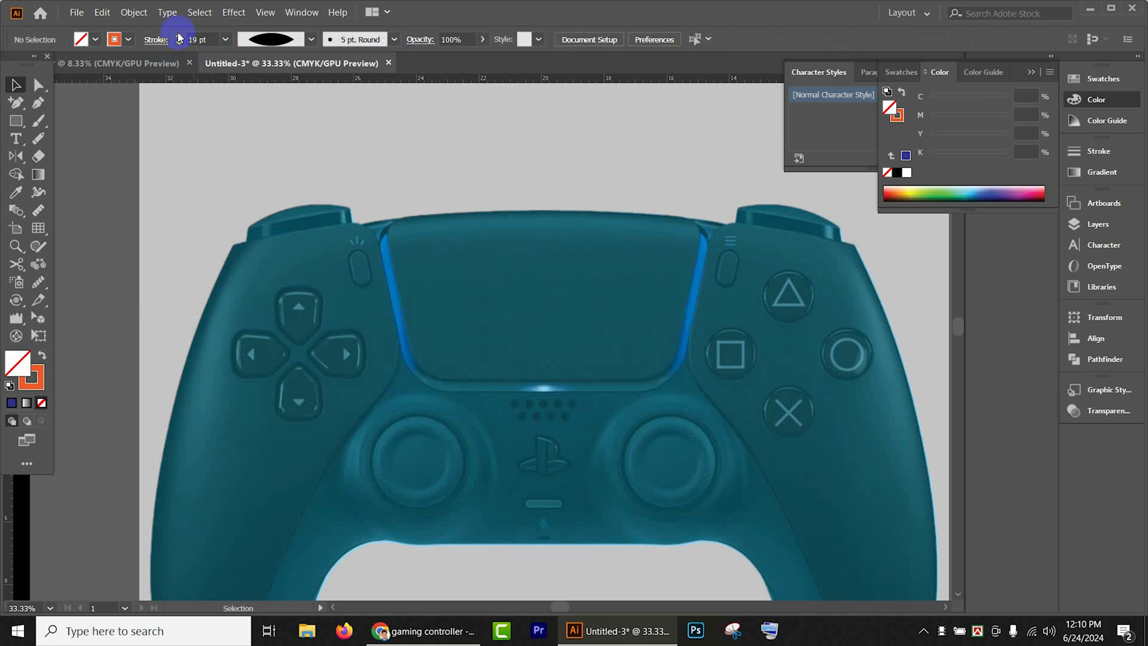
- Draw a rectangle about 0.8 by 1.41 in over the small oval button above the D-pad and make orange its fill with no stroke
{"action": "scroll", "coordinate": [191, 89], "scroll_direction": "down", "scroll_amount": 1}
{"action": "left_click", "coordinate": [15, 120]}
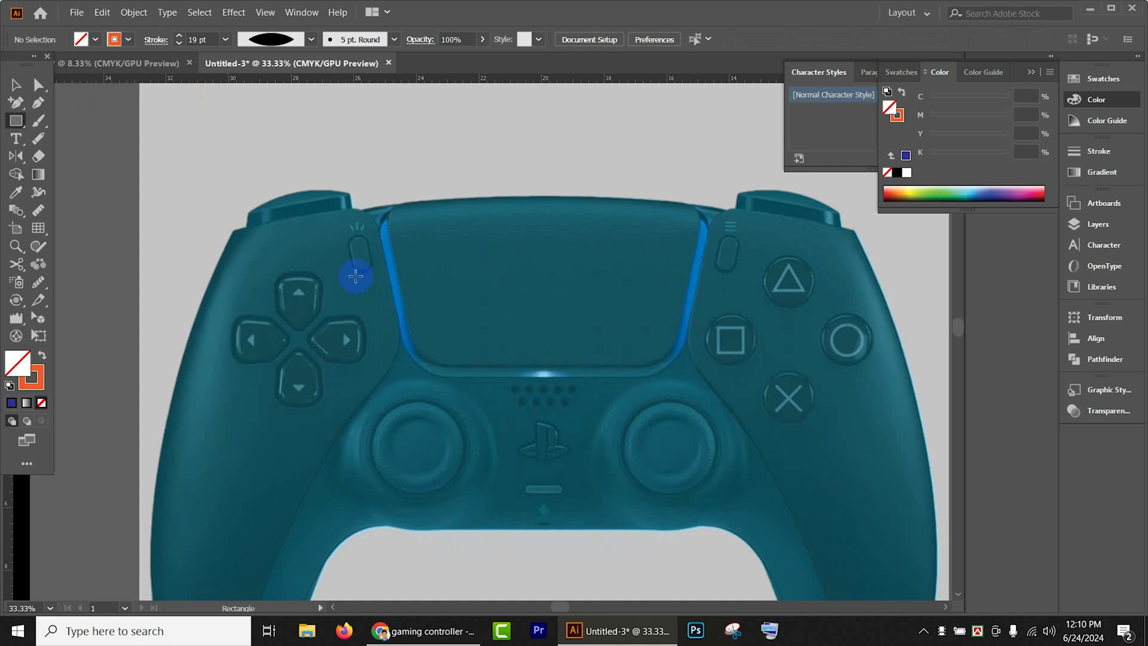
{"action": "left_click_drag", "start_coordinate": [350, 234], "coordinate": [375, 278]}
{"action": "scroll", "coordinate": [375, 278], "scroll_direction": "up", "scroll_amount": 2}
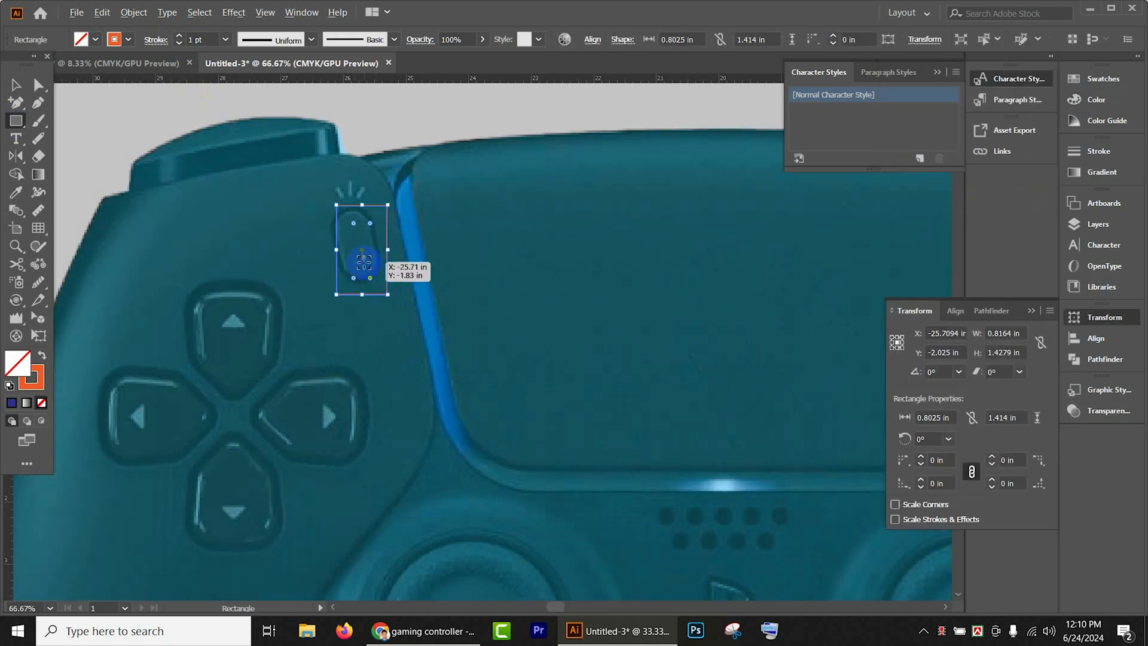
{"action": "left_click", "coordinate": [40, 356]}
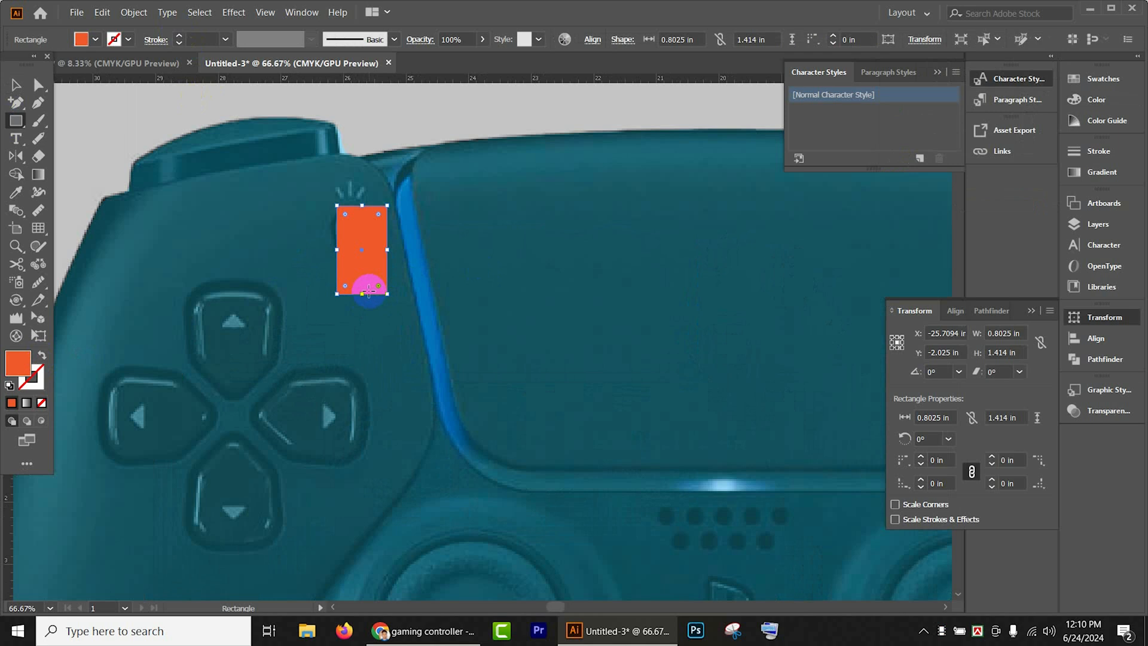
- Round all corners of the orange rectangle to the maximum radius of 0.4013 in, forming a pill shape
{"action": "left_click_drag", "start_coordinate": [379, 286], "coordinate": [372, 226]}
{"action": "double_click", "coordinate": [15, 85]}
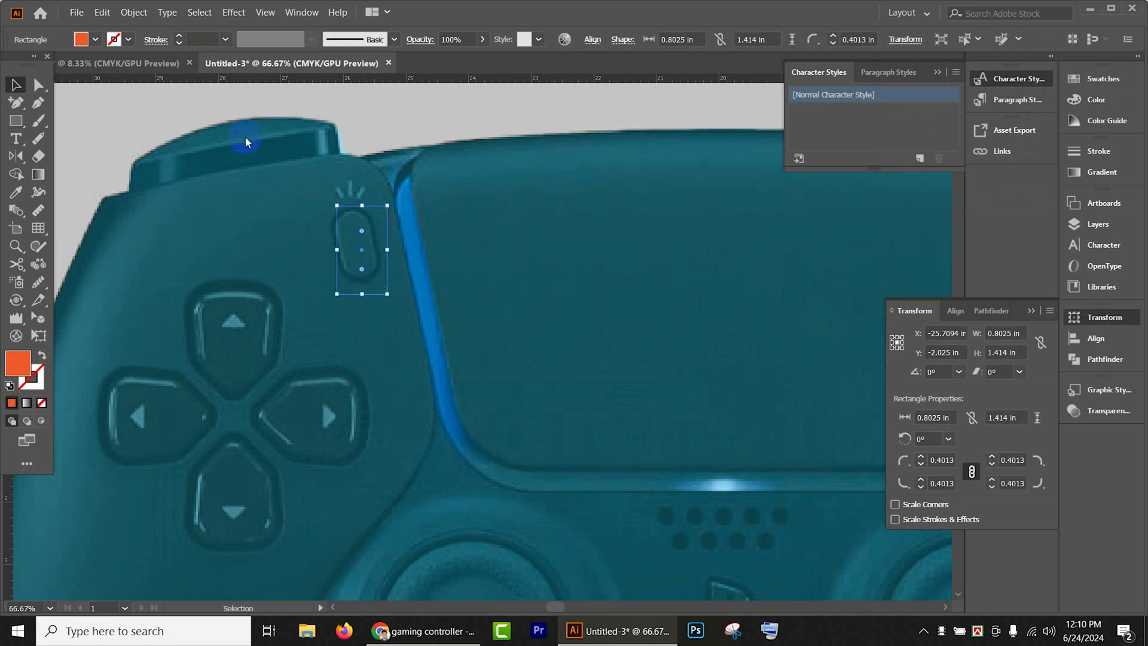
{"action": "left_click", "coordinate": [650, 428]}
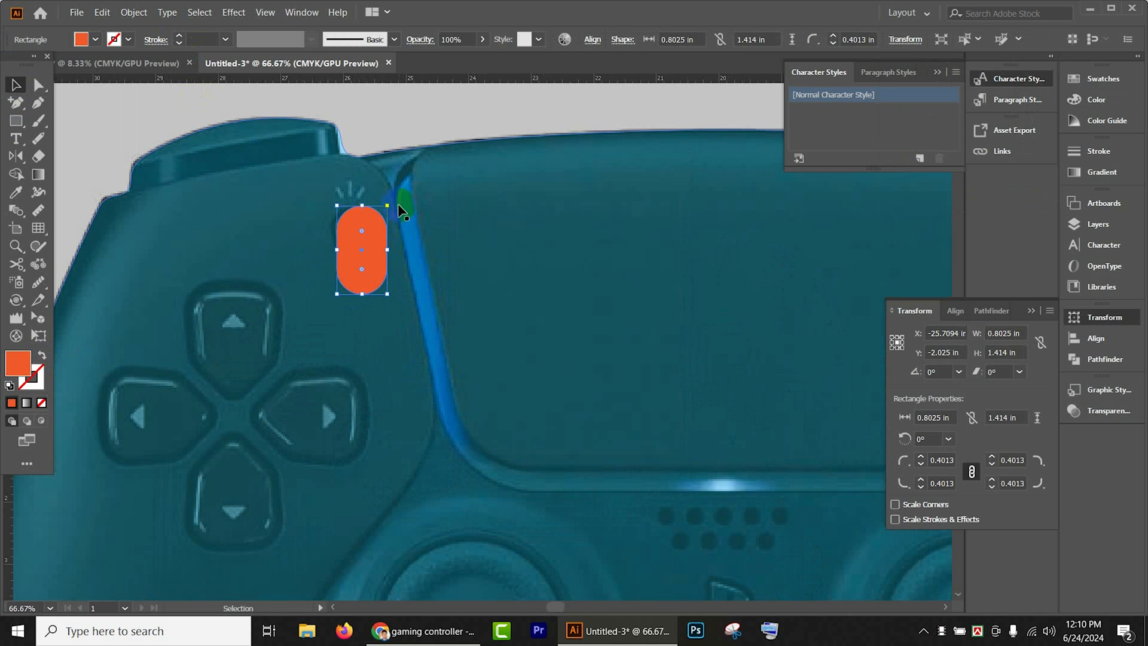
- Rotate the orange pill by about 12° and move it slightly upward so it aligns with the oval button above the D-pad
{"action": "left_click_drag", "start_coordinate": [390, 200], "coordinate": [383, 182]}
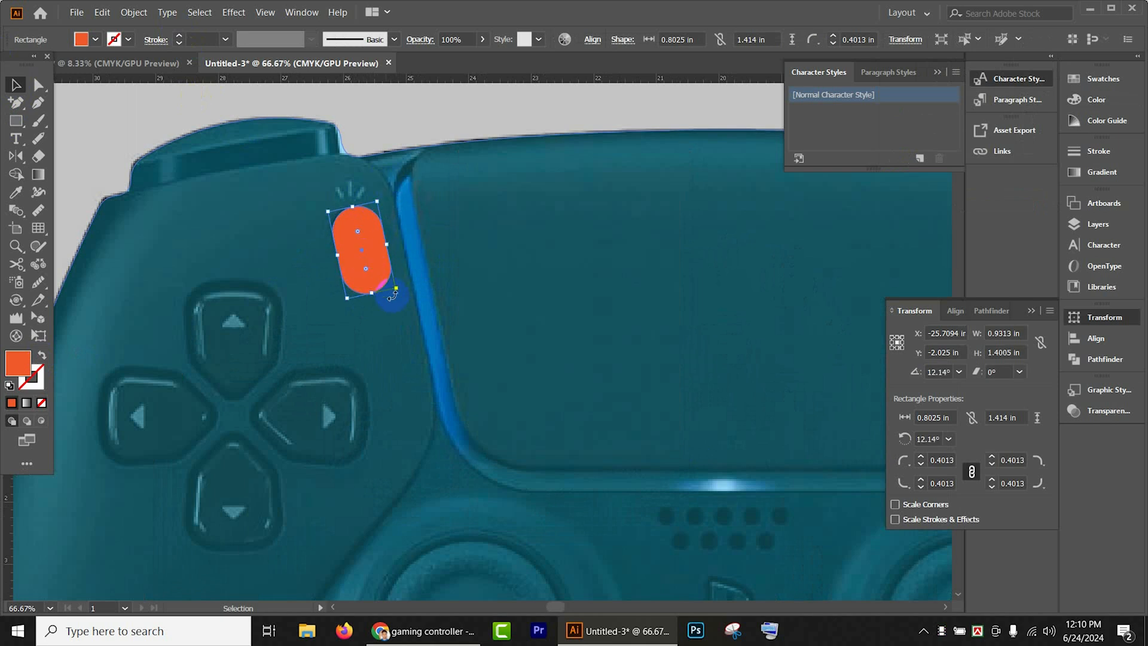
{"action": "left_click_drag", "start_coordinate": [373, 291], "coordinate": [372, 287]}
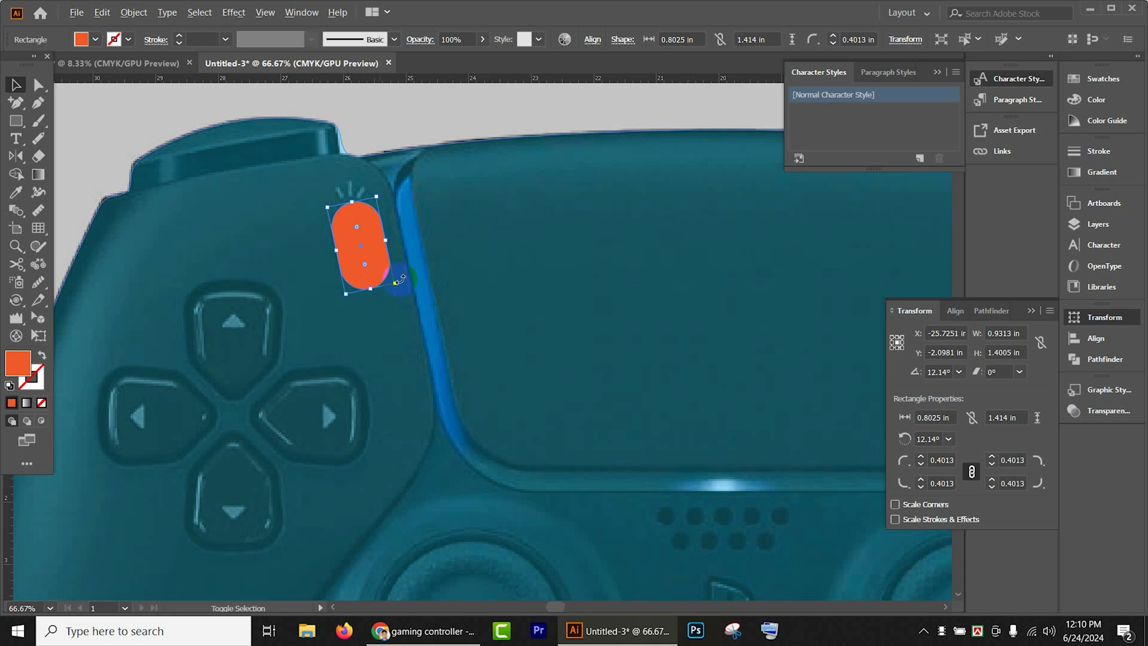
- Place a mirrored copy of the orange pill over the matching oval button near the triangle button, and hide both pills
{"action": "scroll", "coordinate": [397, 279], "scroll_direction": "down", "scroll_amount": 2}
{"action": "left_click_drag", "start_coordinate": [503, 291], "coordinate": [369, 250]}
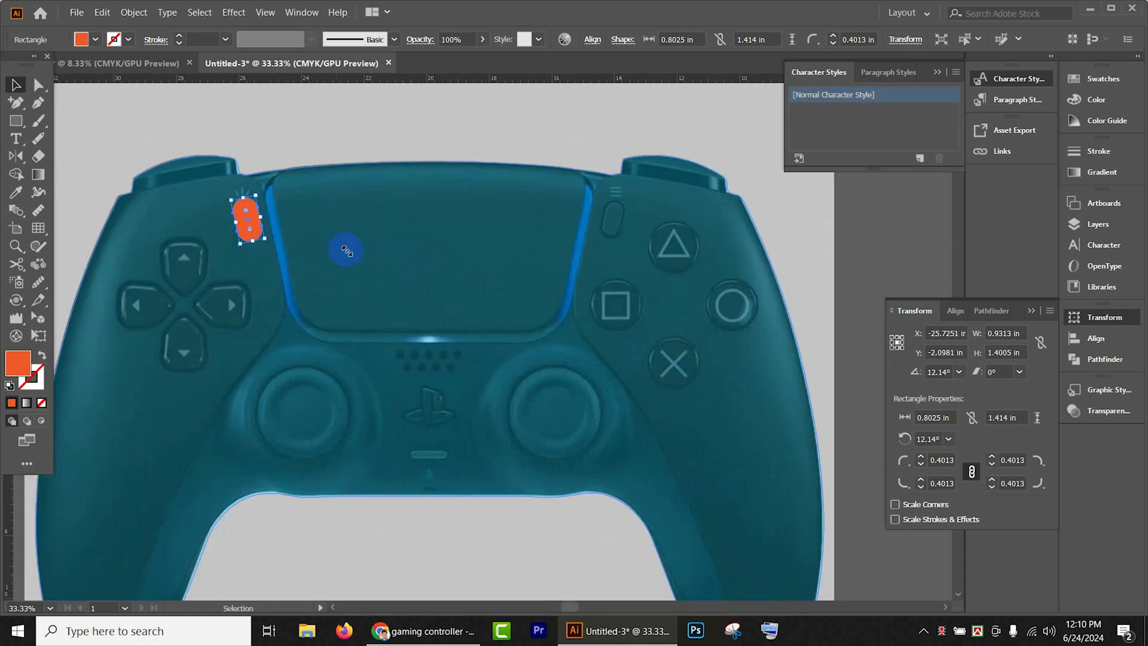
{"action": "double_click", "coordinate": [16, 156]}
{"action": "left_click", "coordinate": [845, 409]}
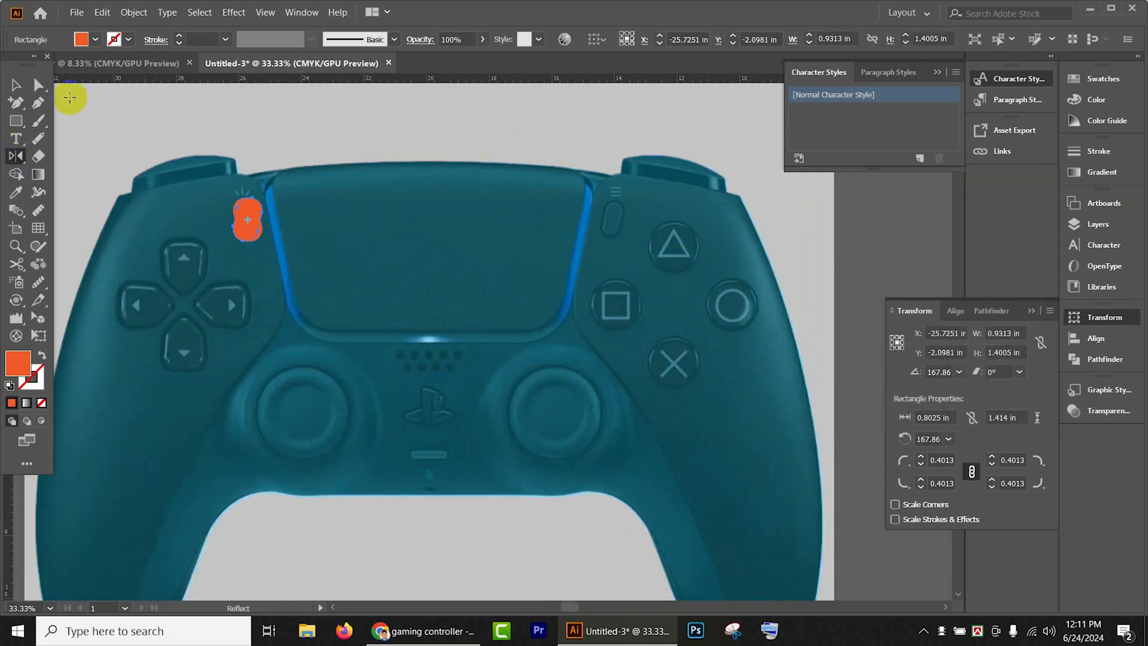
{"action": "left_click", "coordinate": [18, 86]}
{"action": "left_click_drag", "start_coordinate": [253, 223], "coordinate": [619, 227]}
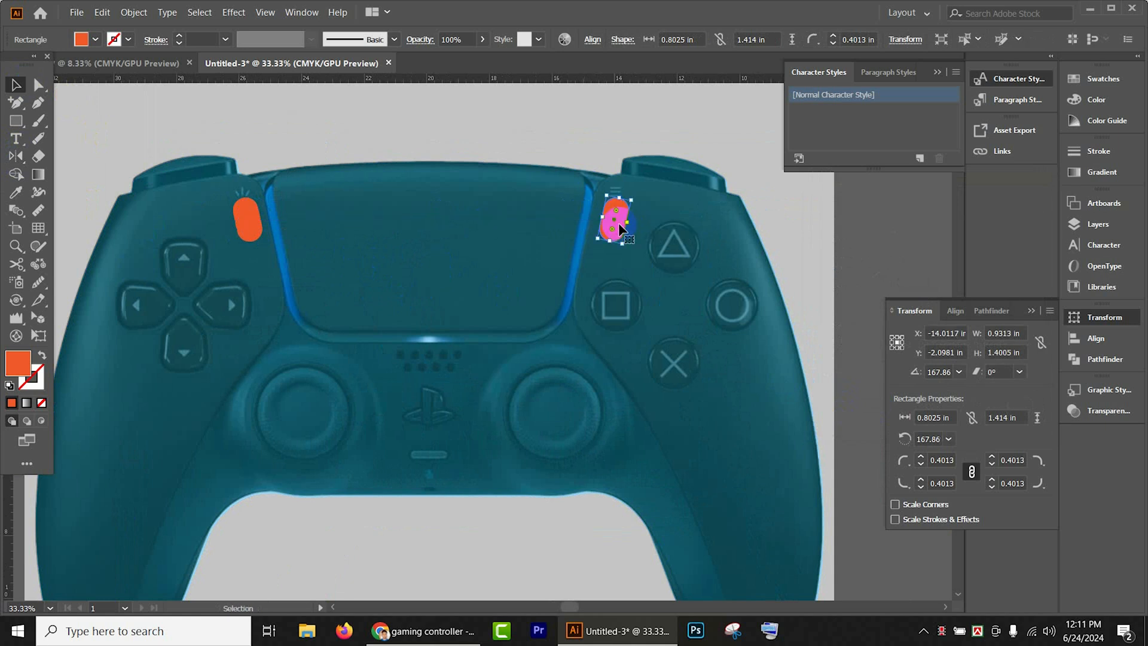
{"action": "left_click", "coordinate": [246, 222], "text": "shift"}
{"action": "key", "text": "Delete"}
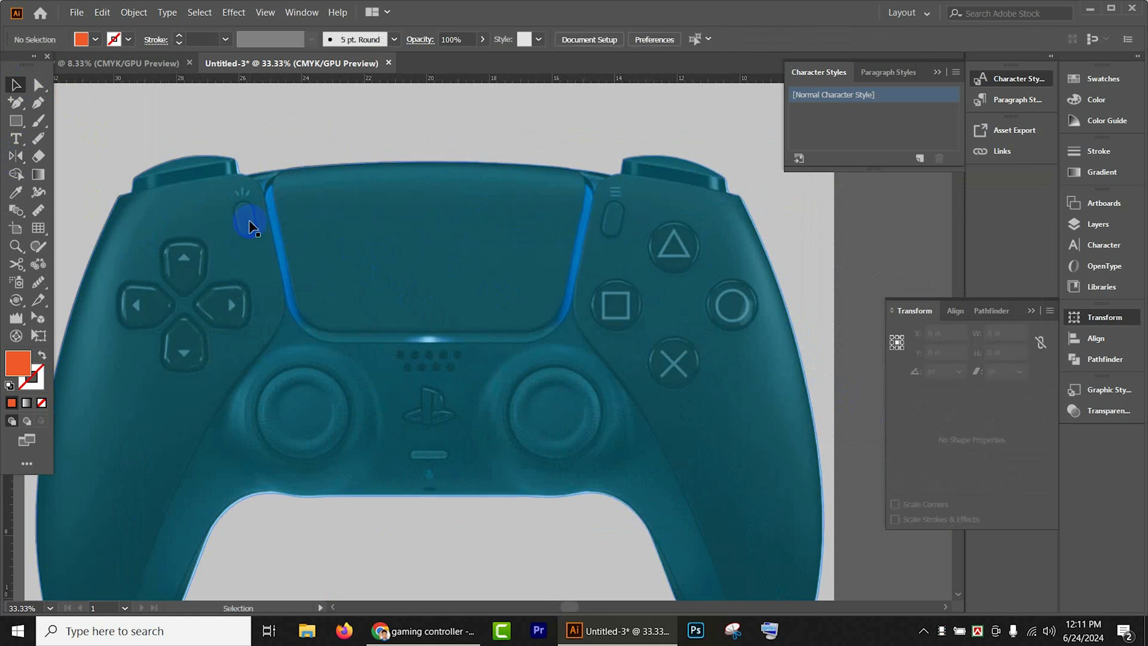
- Draw an orange rectangle about 1.17 by 1.91 in over the D-pad's up button and add an anchor point midway along its bottom edge
{"action": "scroll", "coordinate": [239, 245], "scroll_direction": "down", "scroll_amount": 2}
{"action": "left_click", "coordinate": [23, 122]}
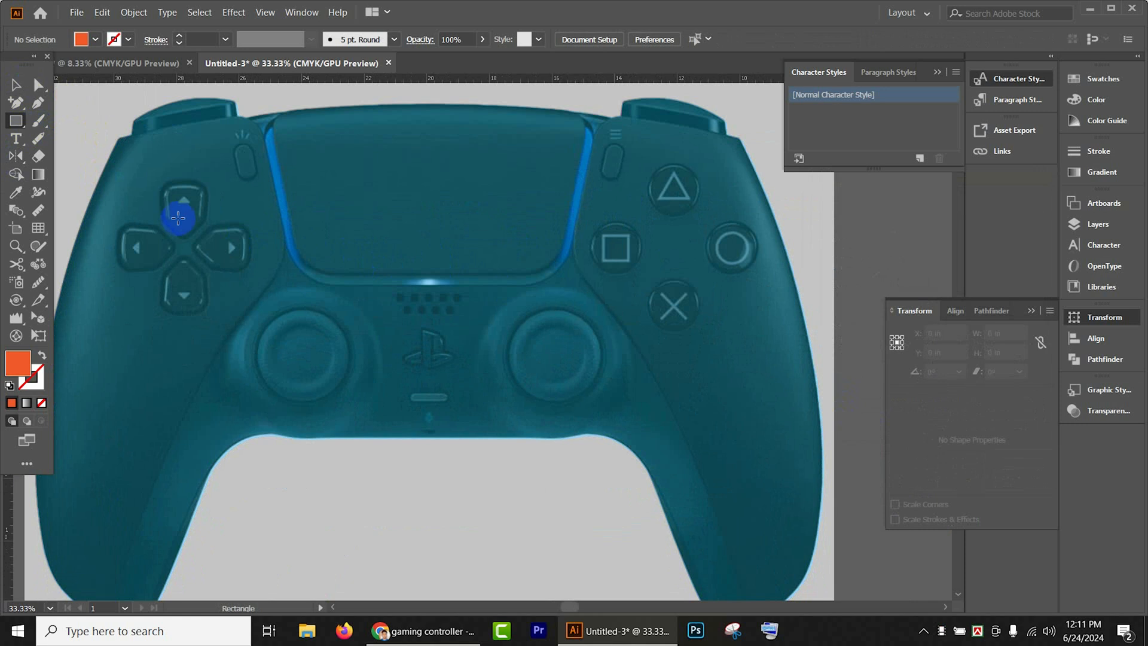
{"action": "left_click_drag", "start_coordinate": [166, 182], "coordinate": [203, 242]}
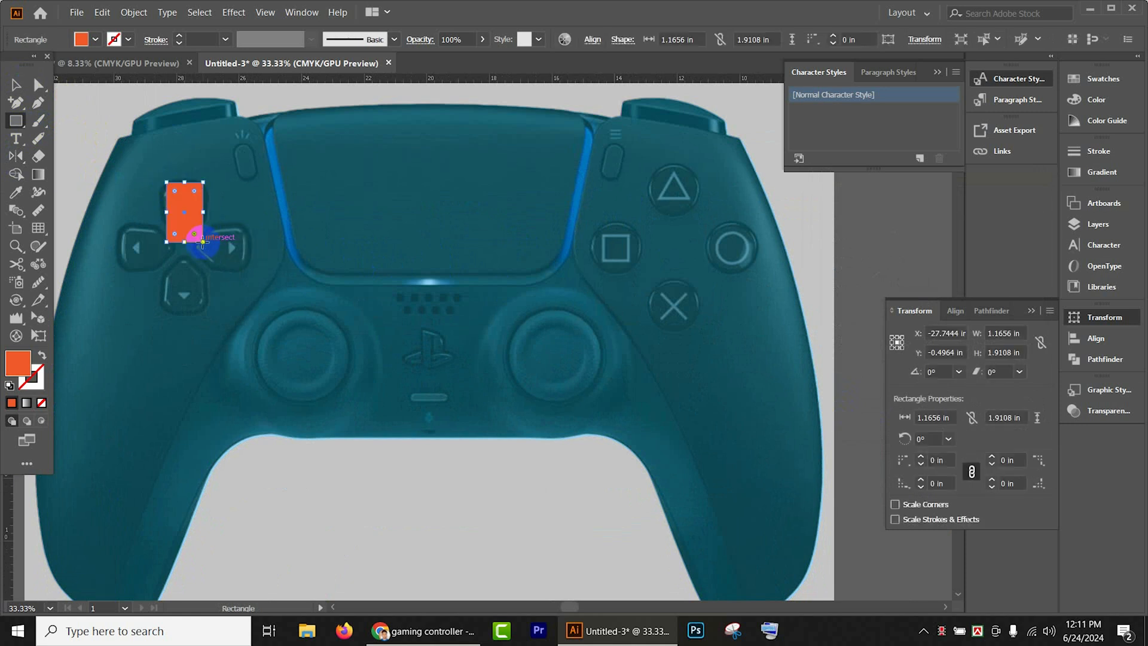
{"action": "left_click", "coordinate": [17, 104]}
{"action": "scroll", "coordinate": [187, 251], "scroll_direction": "up", "scroll_amount": 2}
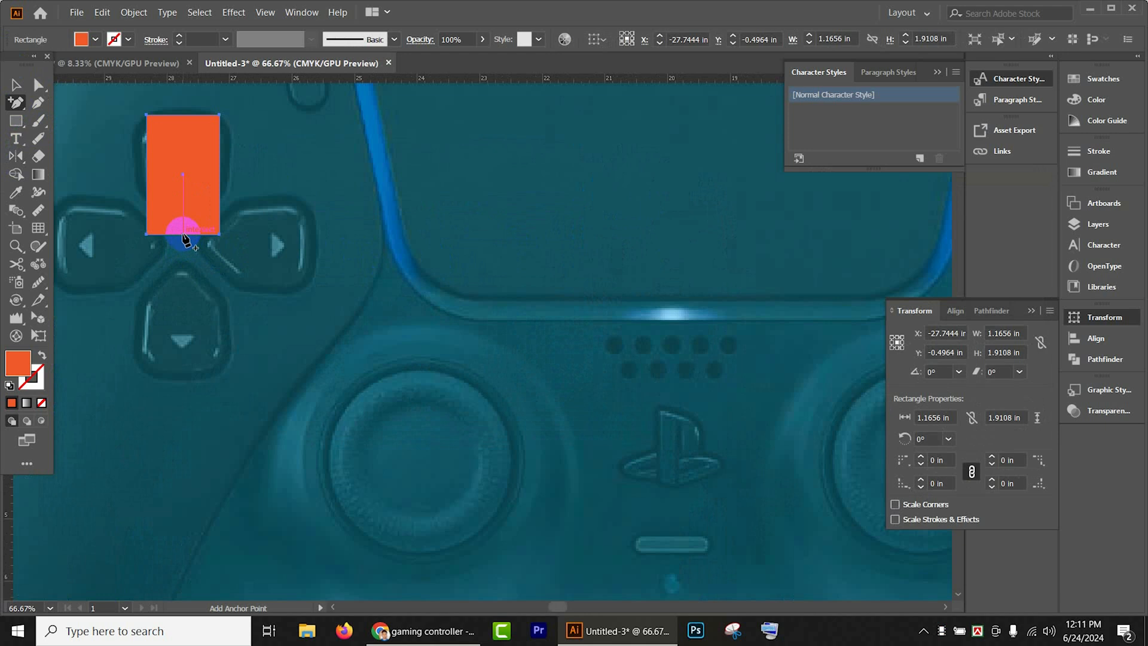
{"action": "left_click", "coordinate": [183, 234]}
- Raise the rectangle's bottom corner and middle anchor points to form a downward-pointing tip, making the shape about 1.7 in tall
{"action": "left_click", "coordinate": [18, 88]}
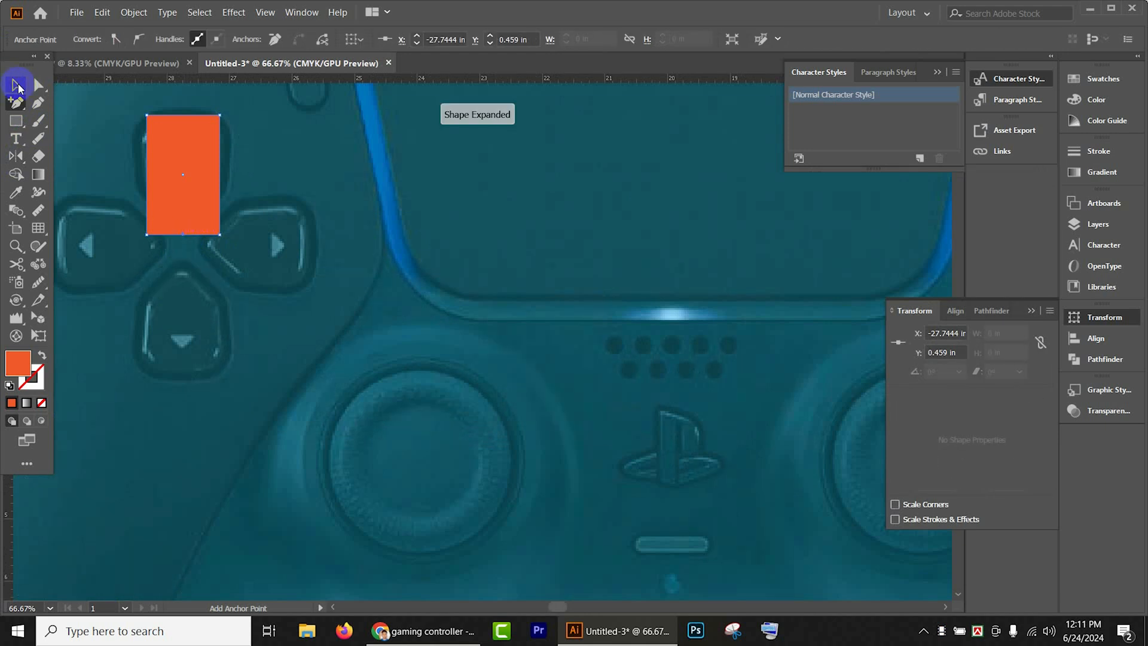
{"action": "left_click", "coordinate": [38, 85]}
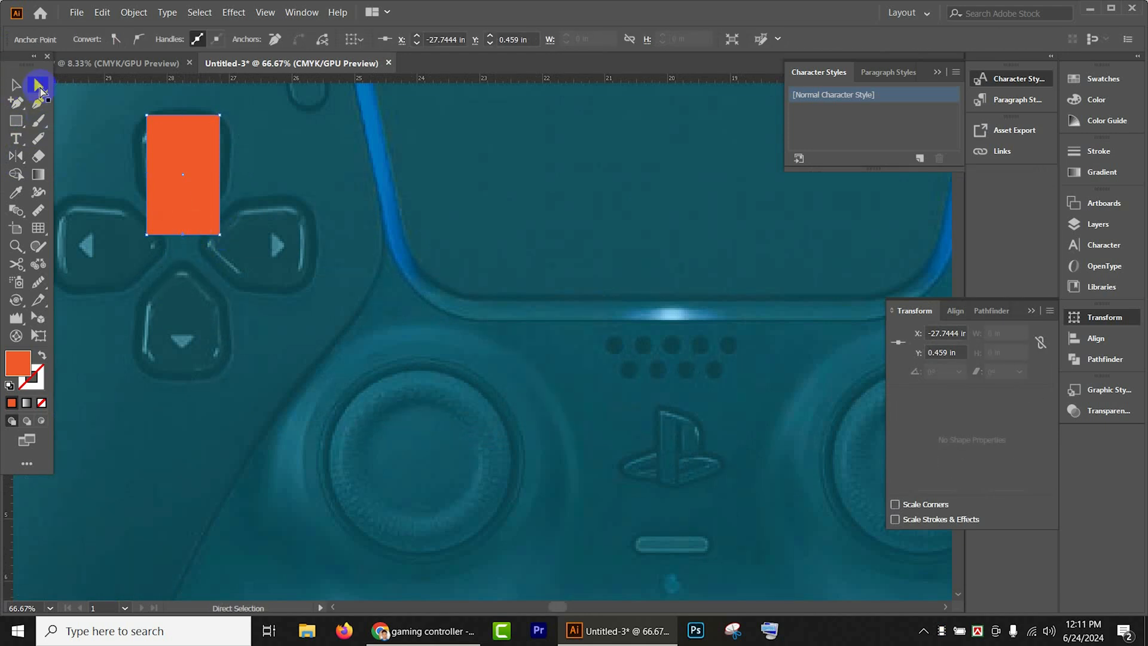
{"action": "left_click", "coordinate": [219, 234]}
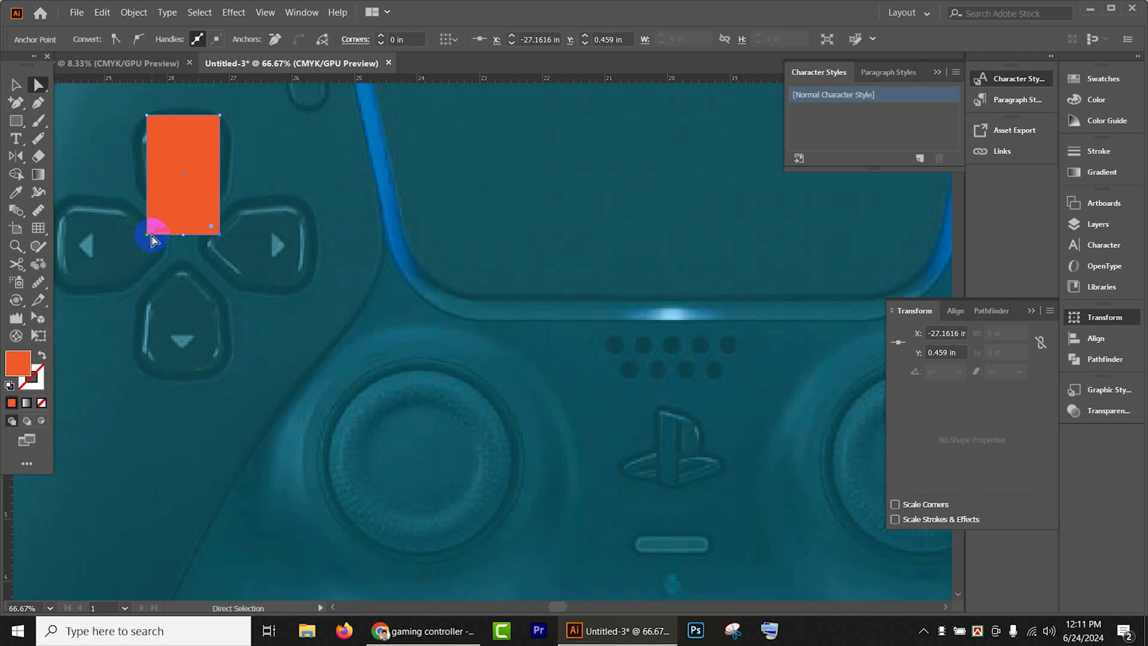
{"action": "left_click", "coordinate": [183, 238]}
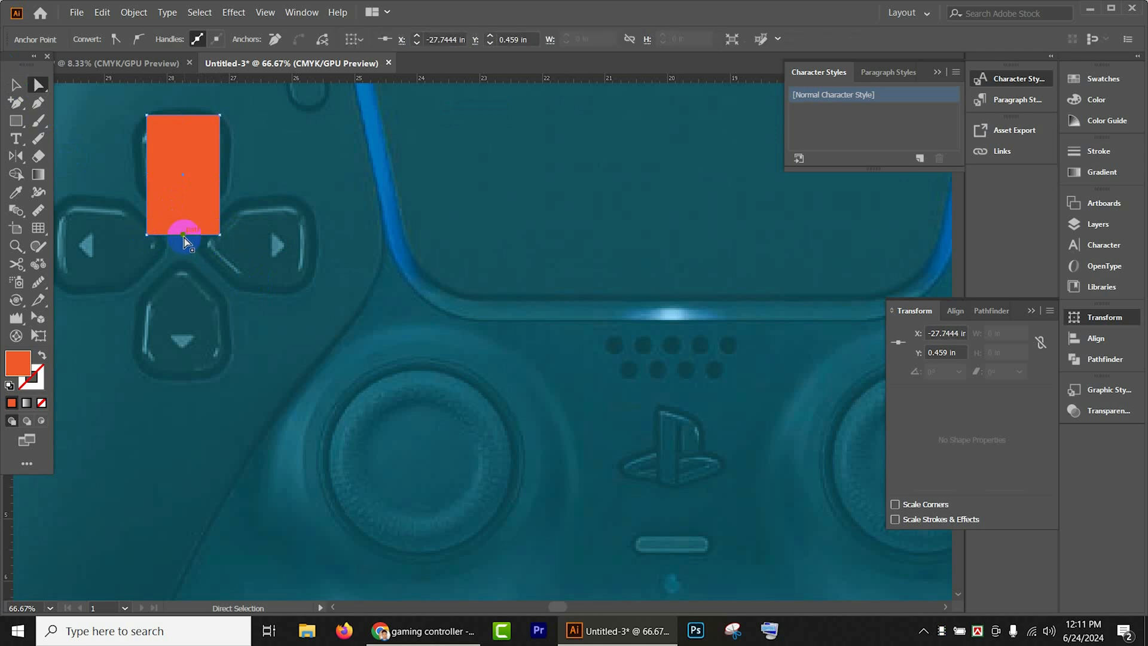
{"action": "left_click", "coordinate": [182, 237]}
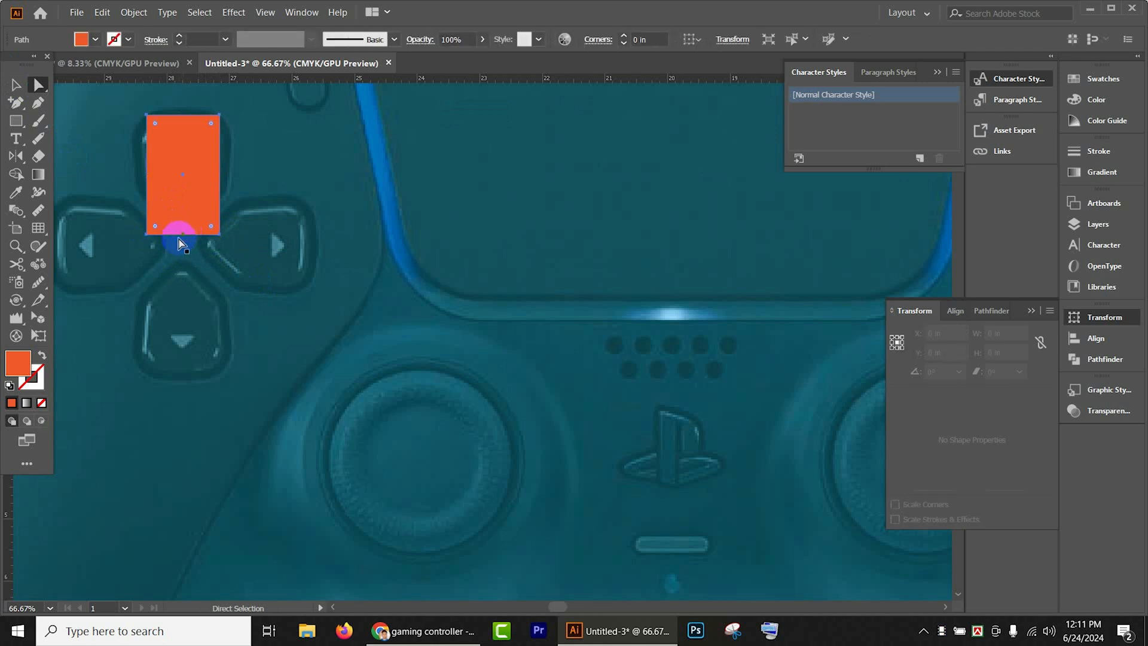
{"action": "left_click", "coordinate": [182, 239]}
{"action": "mouse_move", "coordinate": [183, 239]}
{"action": "left_mouse_down"}
{"action": "mouse_move", "coordinate": [184, 285]}
{"action": "mouse_move", "coordinate": [183, 221]}
{"action": "left_mouse_up"}
{"action": "left_click", "coordinate": [16, 88]}
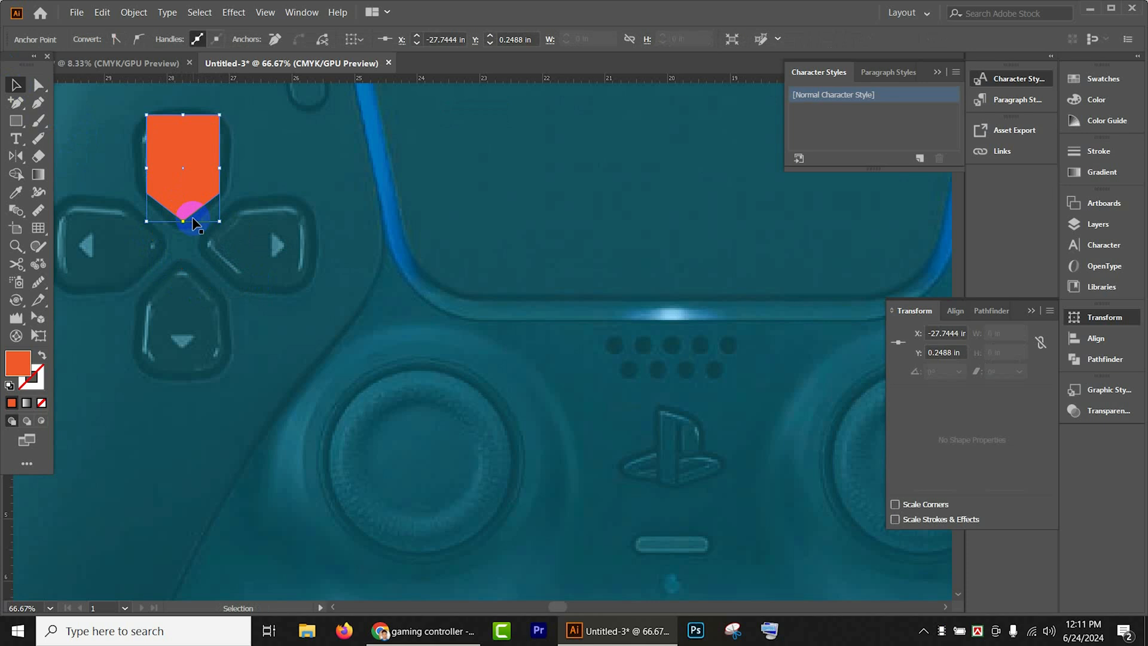
{"action": "left_click", "coordinate": [39, 84]}
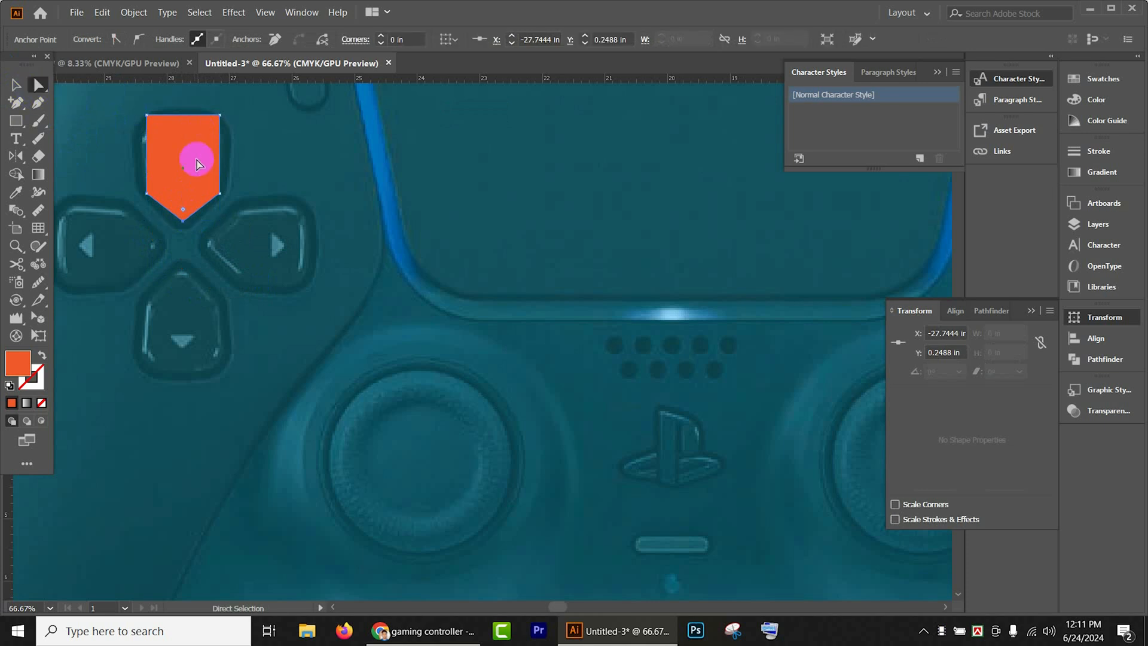
- Round all corners of the pointed D-pad shape to a 0.25 in radius
{"action": "left_click", "coordinate": [20, 87]}
{"action": "left_click", "coordinate": [189, 154]}
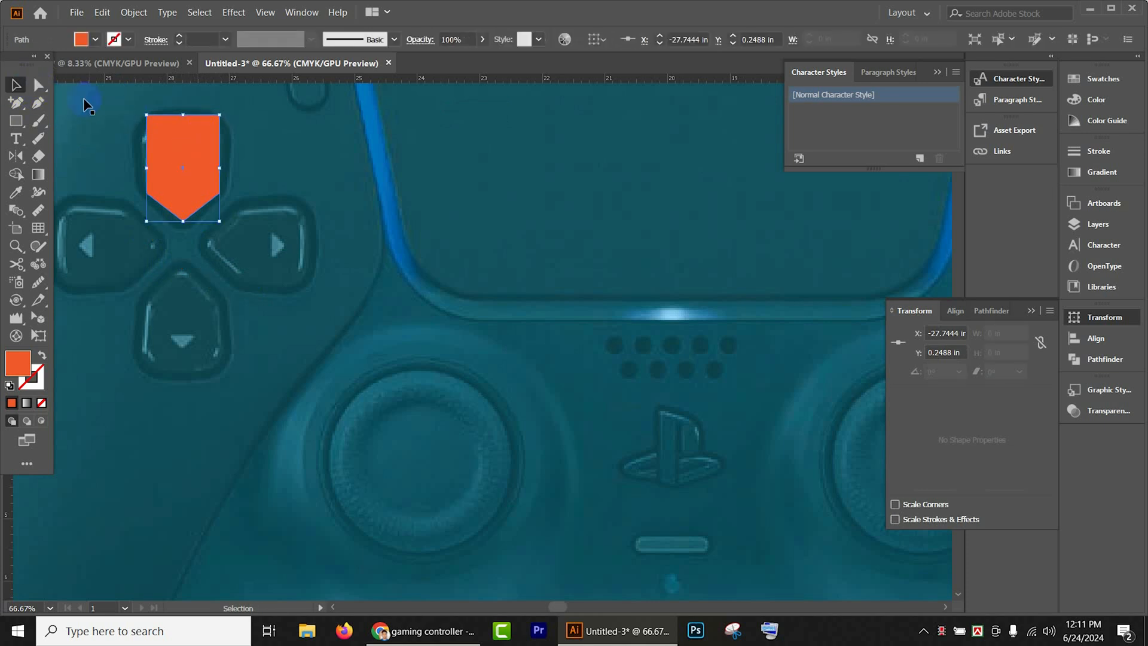
{"action": "left_click", "coordinate": [38, 85]}
{"action": "left_click_drag", "start_coordinate": [212, 125], "coordinate": [205, 134]}
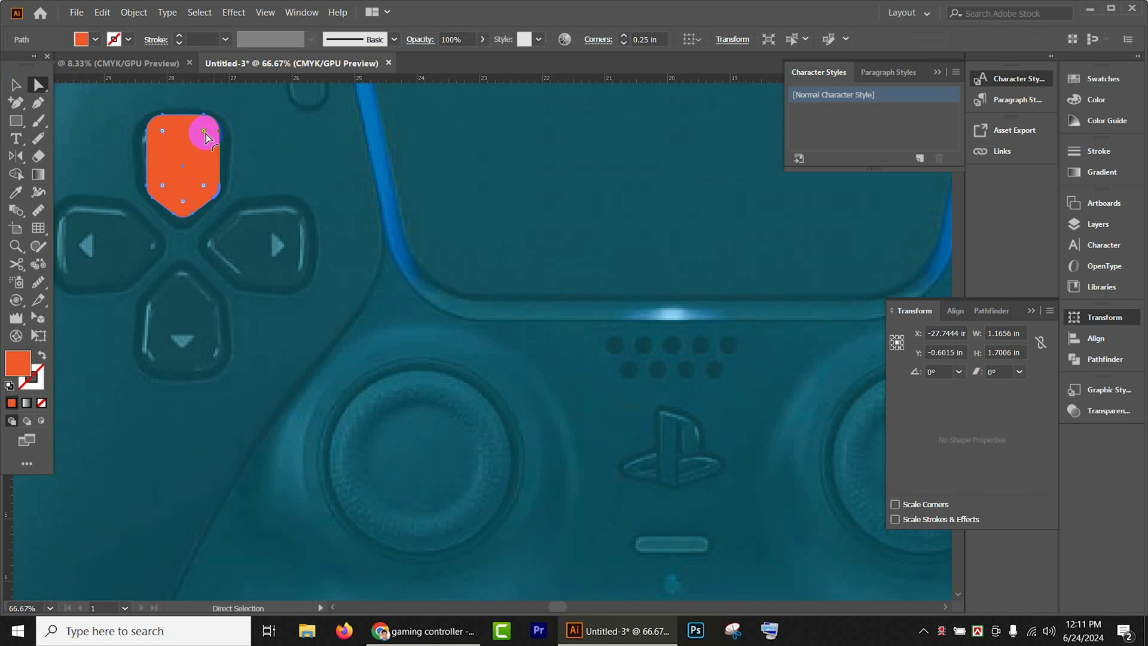
{"action": "left_click", "coordinate": [11, 88]}
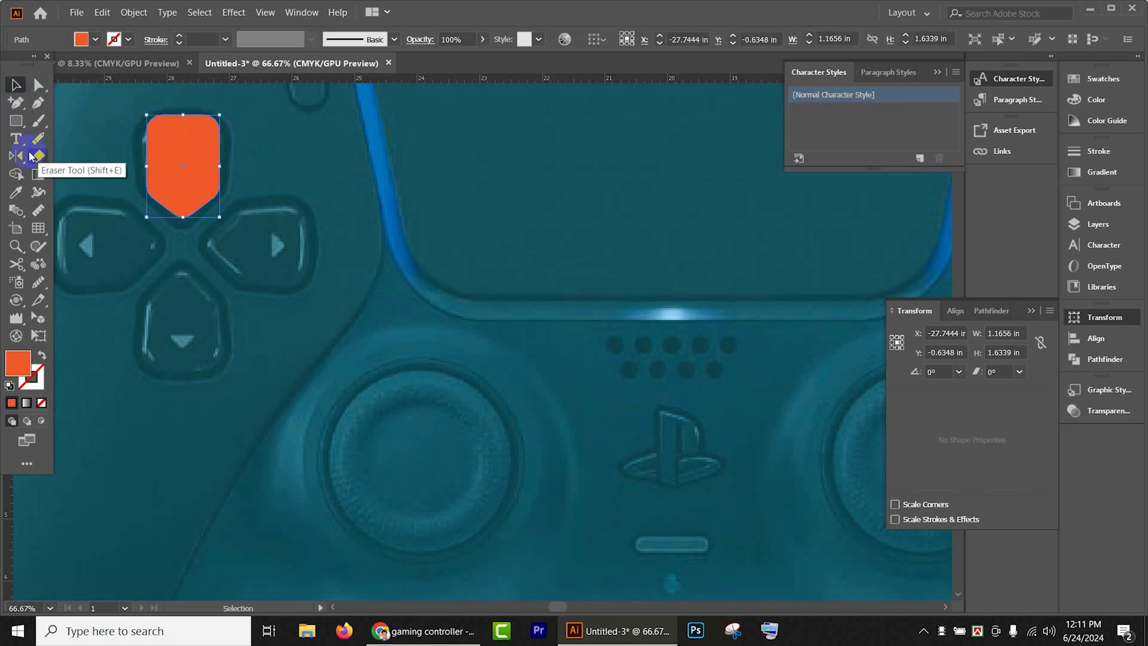
- Rotate copies of the D-pad shape around the D-pad's center at 90° intervals to cover all four direction buttons
{"action": "left_click_drag", "start_coordinate": [17, 157], "coordinate": [80, 158]}
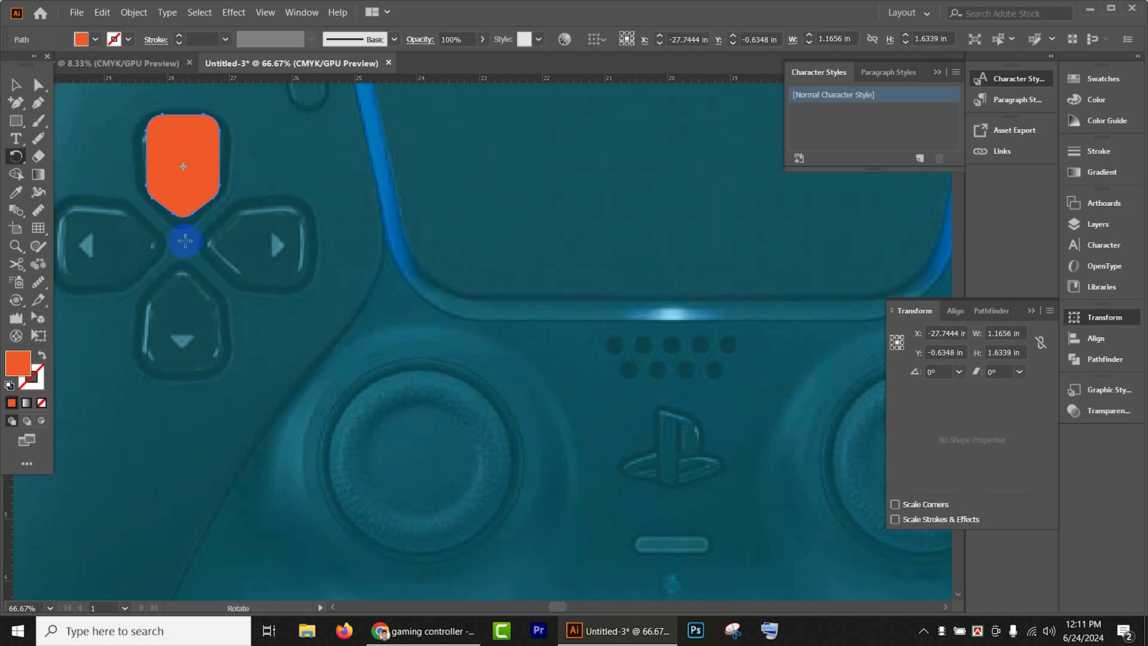
{"action": "left_click", "coordinate": [181, 247]}
{"action": "left_click_drag", "start_coordinate": [195, 159], "coordinate": [266, 257]}
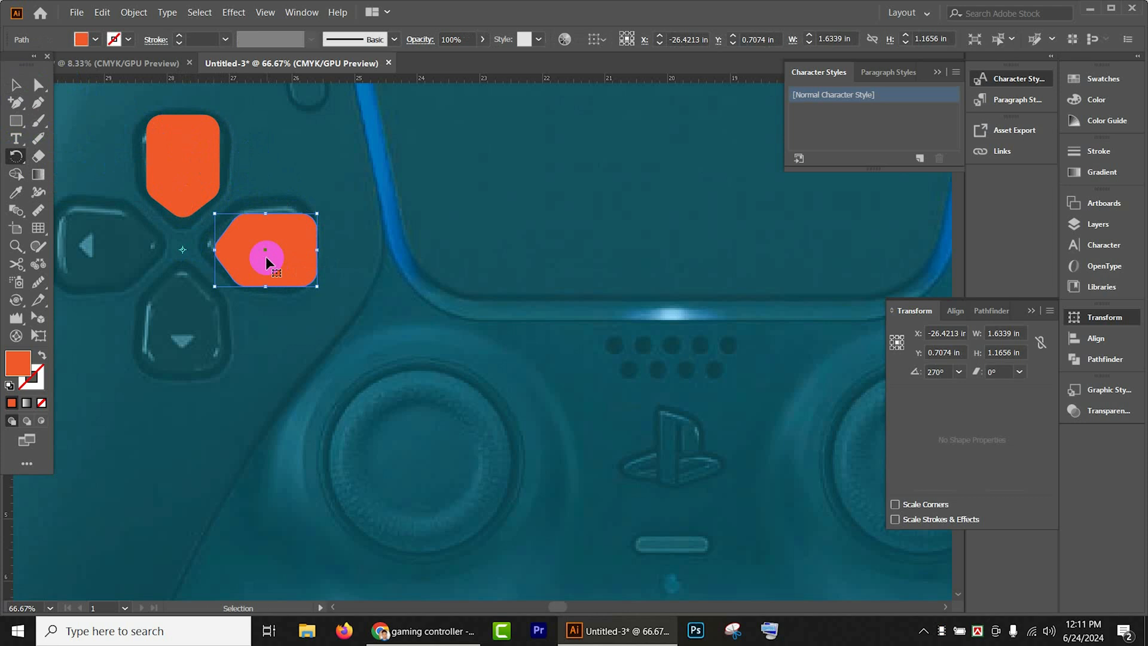
{"action": "key", "text": "ctrl+d"}
{"action": "key", "text": "ctrl+d"}
{"action": "left_click", "coordinate": [15, 87]}
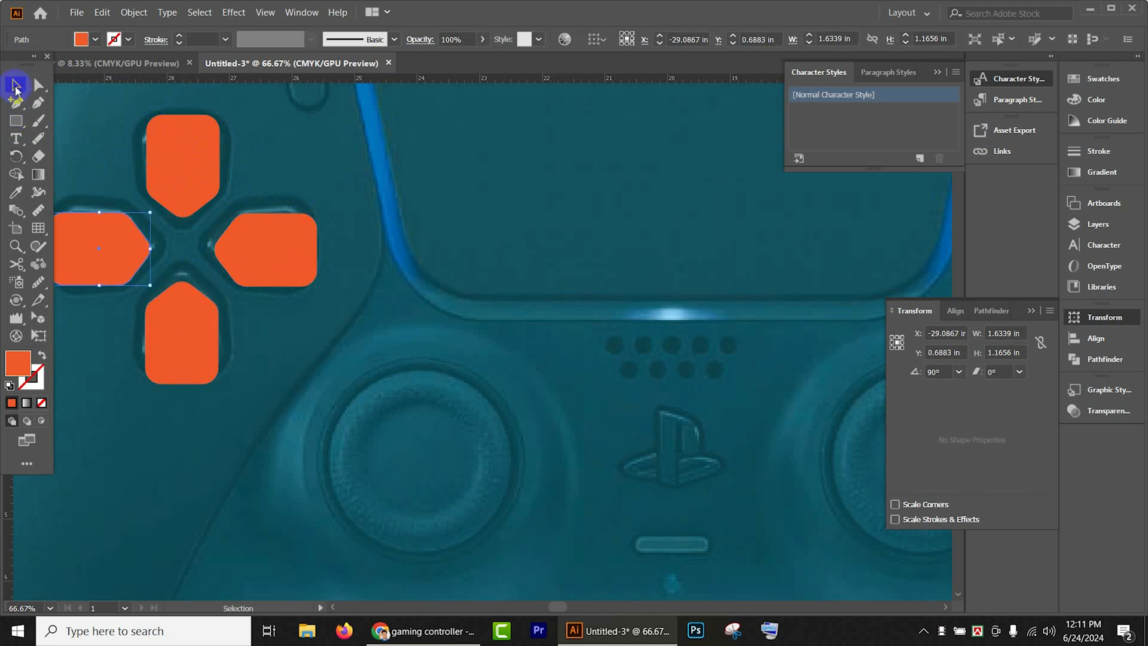
- Select all four orange D-pad shapes and hide them
{"action": "key", "text": "ctrl+minus"}
{"action": "left_click", "coordinate": [263, 238]}
{"action": "left_click", "coordinate": [175, 243], "text": "shift"}
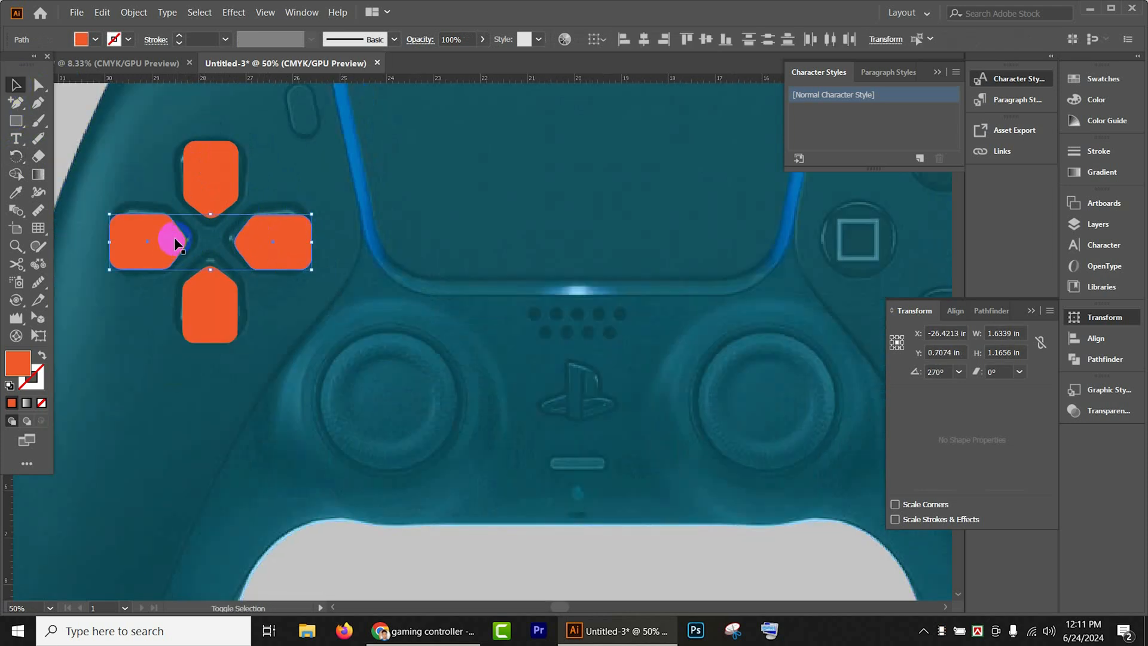
{"action": "left_click", "coordinate": [216, 200], "text": "shift"}
{"action": "left_click", "coordinate": [216, 314], "text": "shift"}
{"action": "key", "text": "a"}
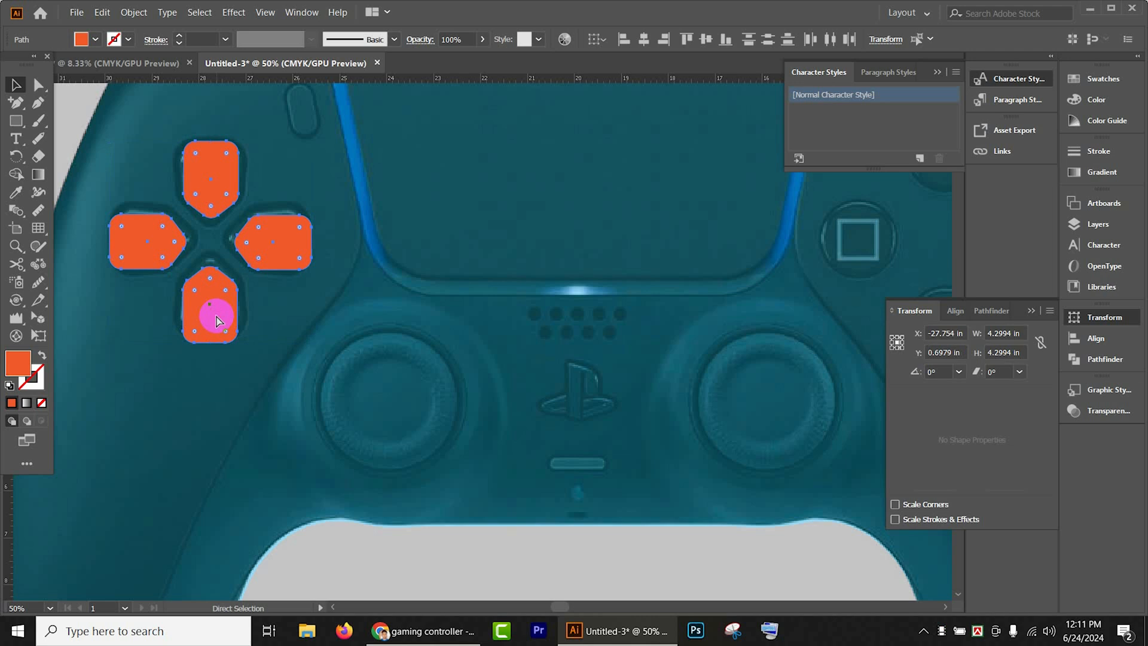
{"action": "key", "text": "v"}
{"action": "key", "text": "Delete"}
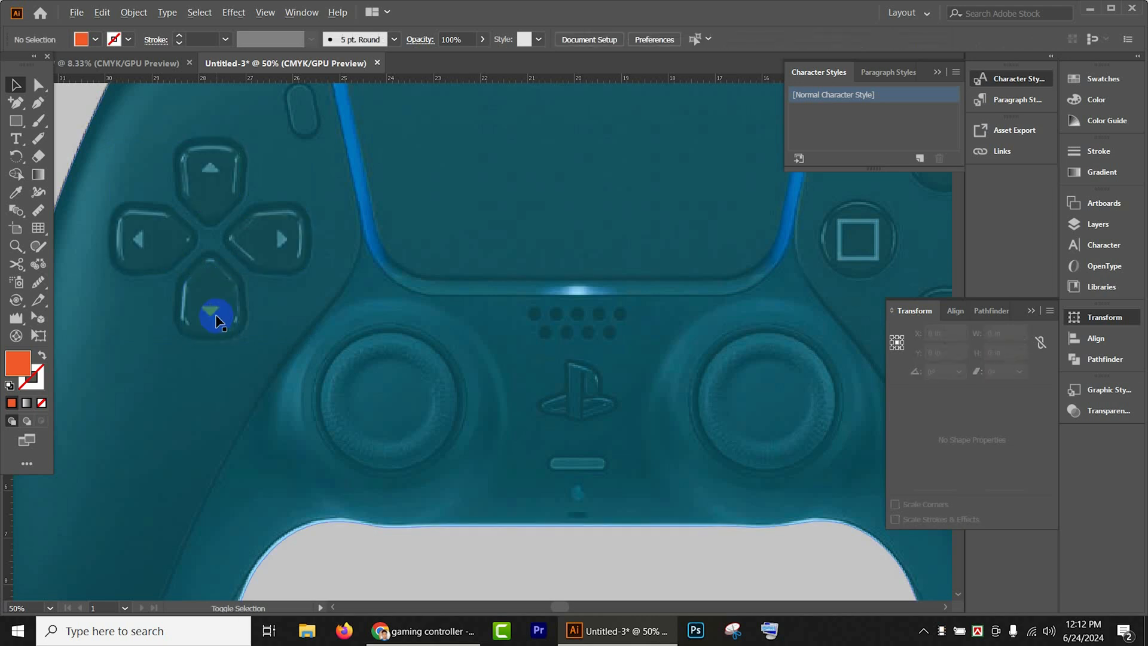
- Draw an orange circle about 1.5 in wide over the square button and another the same size over the triangle button
{"action": "scroll", "coordinate": [216, 316], "scroll_direction": "down", "scroll_amount": 2}
{"action": "left_click_drag", "start_coordinate": [456, 350], "coordinate": [321, 342]}
{"action": "left_click", "coordinate": [39, 156]}
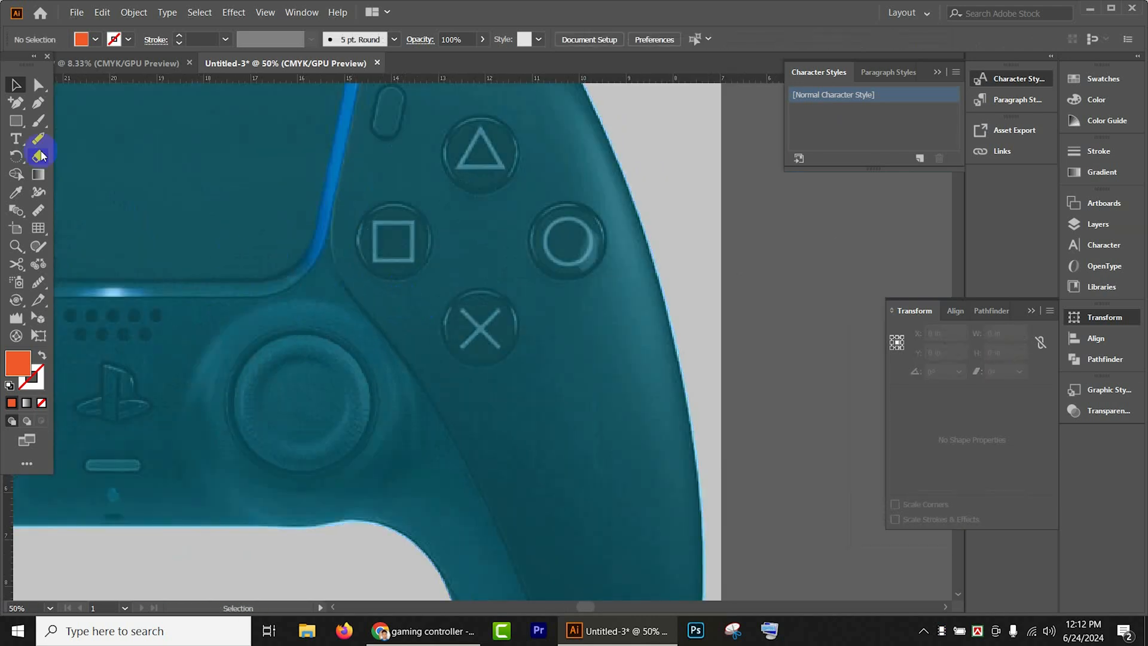
{"action": "left_click", "coordinate": [16, 121]}
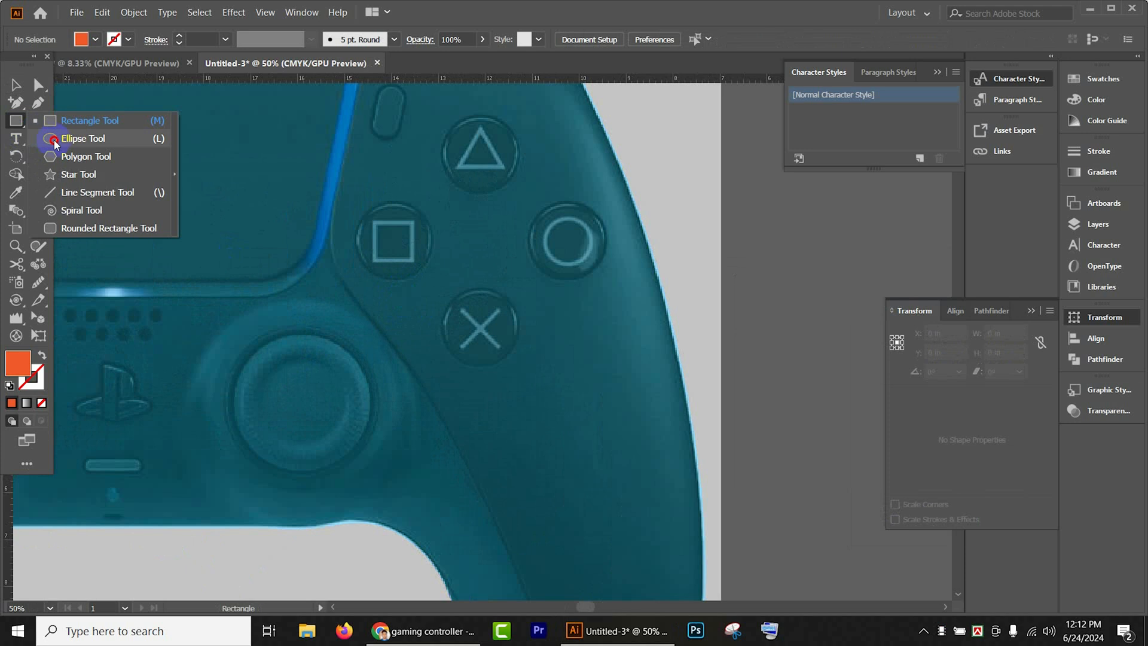
{"action": "left_click", "coordinate": [48, 141]}
{"action": "mouse_move", "coordinate": [390, 239]}
{"action": "left_mouse_down"}
{"action": "mouse_move", "coordinate": [411, 273]}
{"action": "mouse_move", "coordinate": [495, 178]}
{"action": "mouse_move", "coordinate": [484, 166]}
{"action": "left_mouse_up"}
{"action": "left_click", "coordinate": [16, 84]}
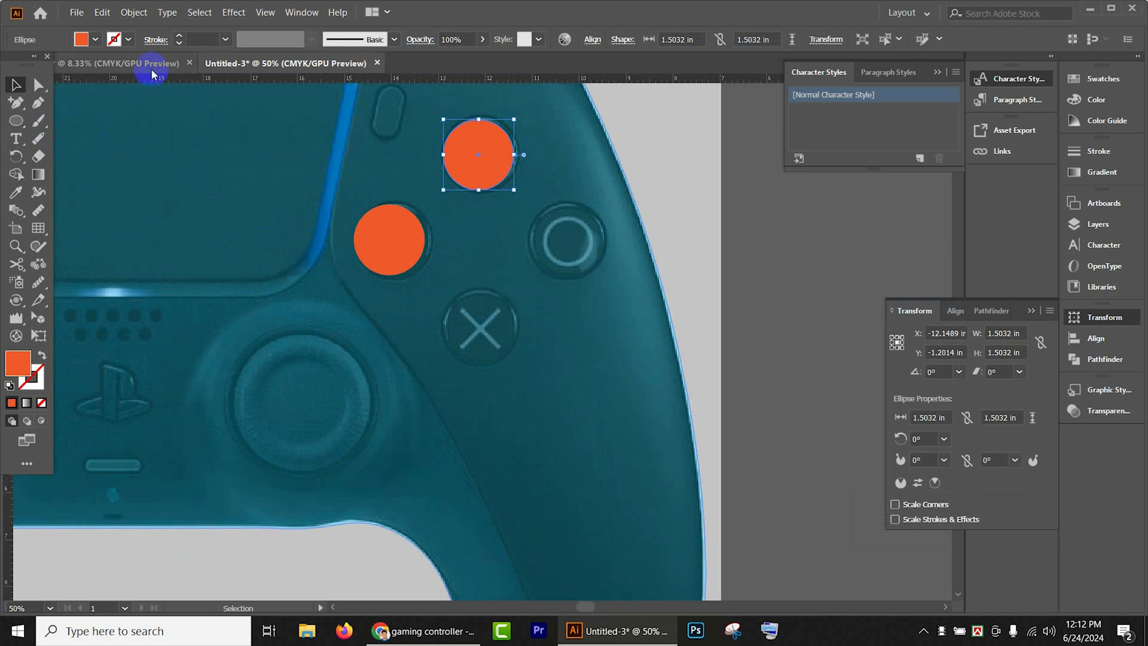
- Fill the circle over the triangle button with the CMYK Magenta swatch, leaving the swatch definition unedited
{"action": "left_click", "coordinate": [95, 40]}
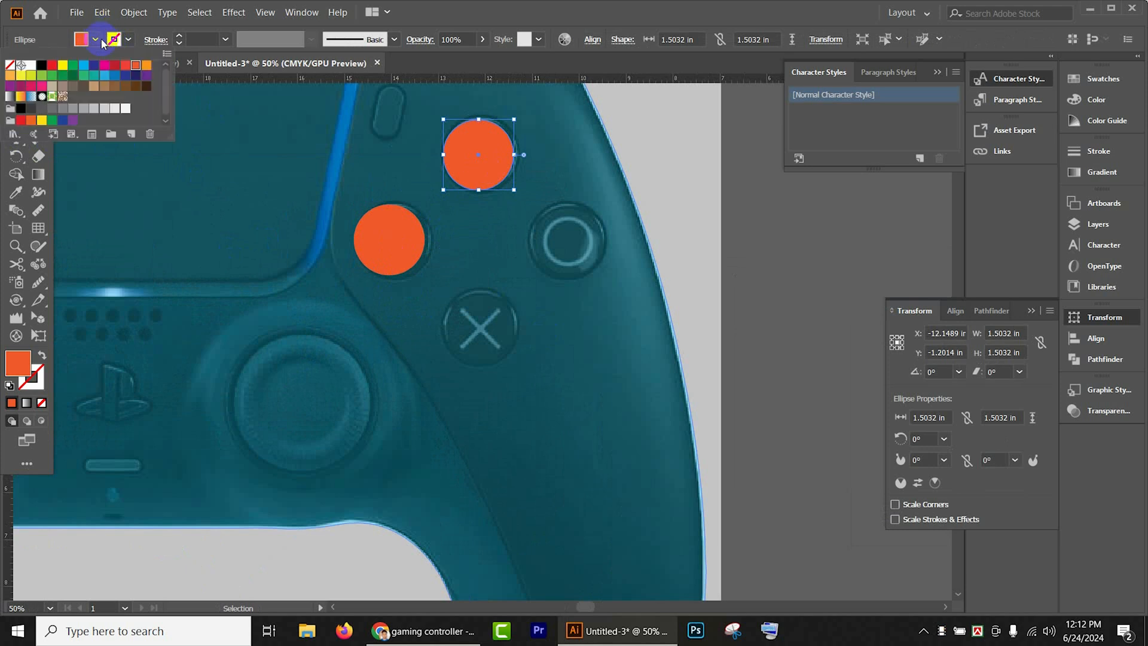
{"action": "left_click", "coordinate": [102, 67]}
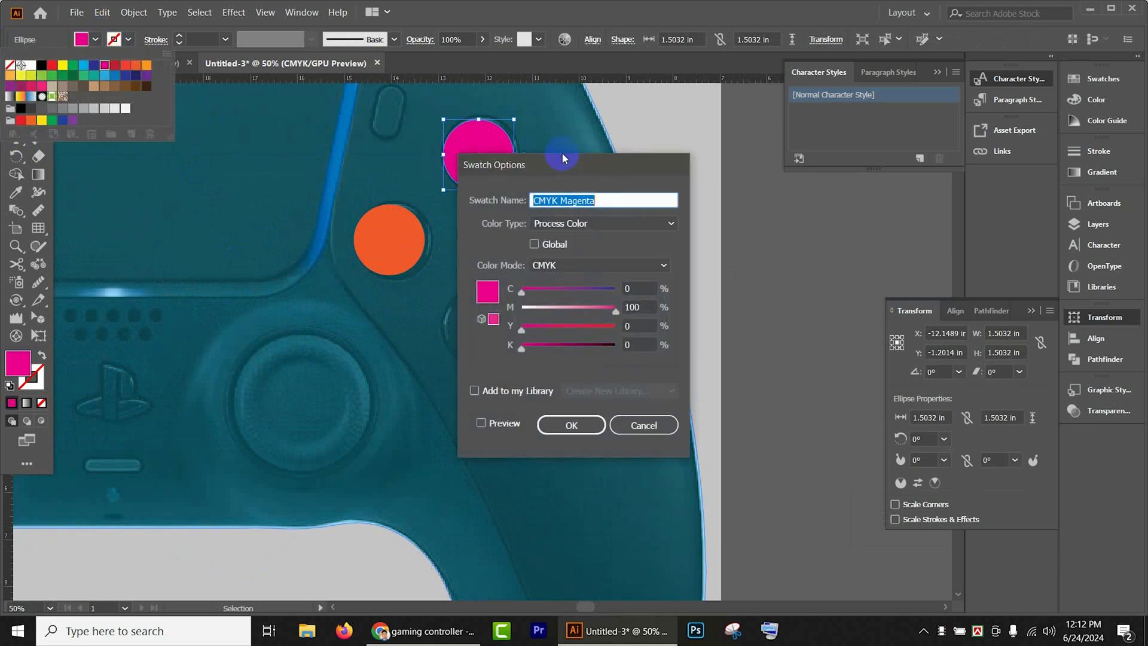
{"action": "left_click", "coordinate": [644, 427]}
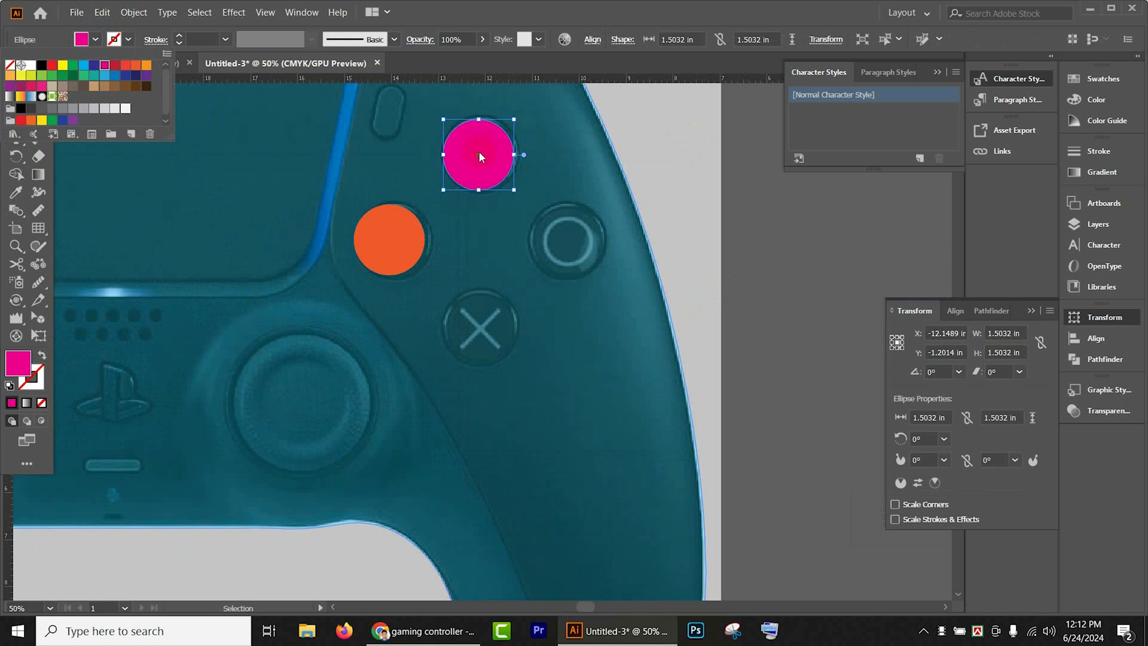
- Copy the magenta circle onto the controller's circle button and fill the copy with the dark blue swatch
{"action": "left_click", "coordinate": [479, 157]}
{"action": "left_click_drag", "start_coordinate": [495, 154], "coordinate": [581, 237]}
{"action": "left_click", "coordinate": [96, 39]}
{"action": "double_click", "coordinate": [94, 65]}
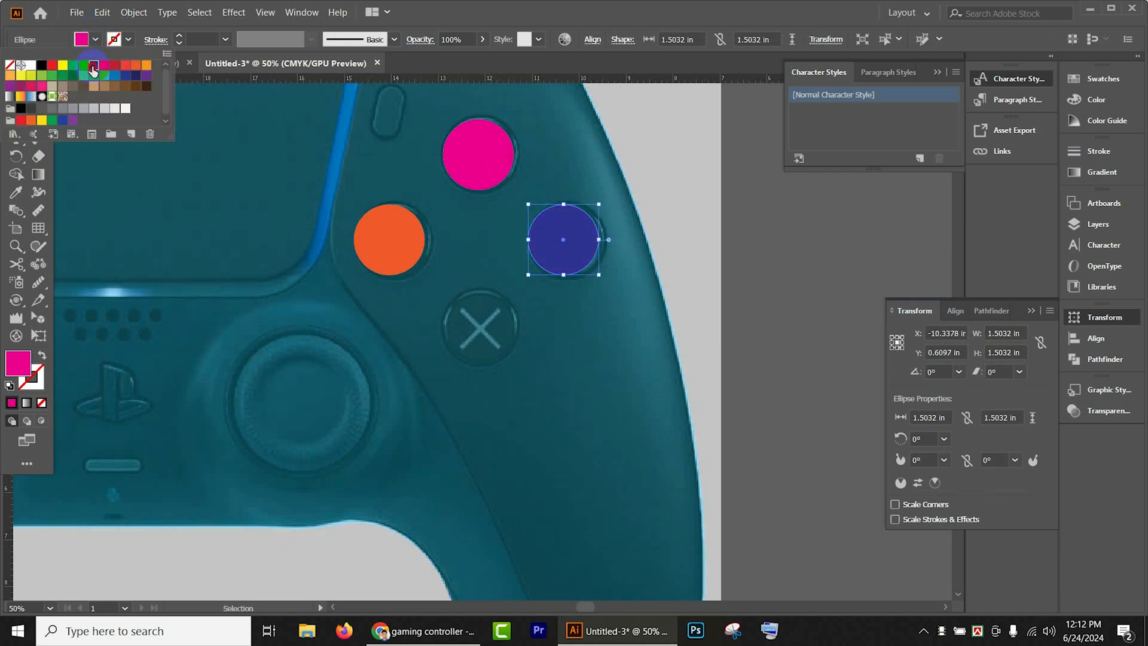
{"action": "left_click", "coordinate": [645, 425]}
{"action": "left_click", "coordinate": [572, 250]}
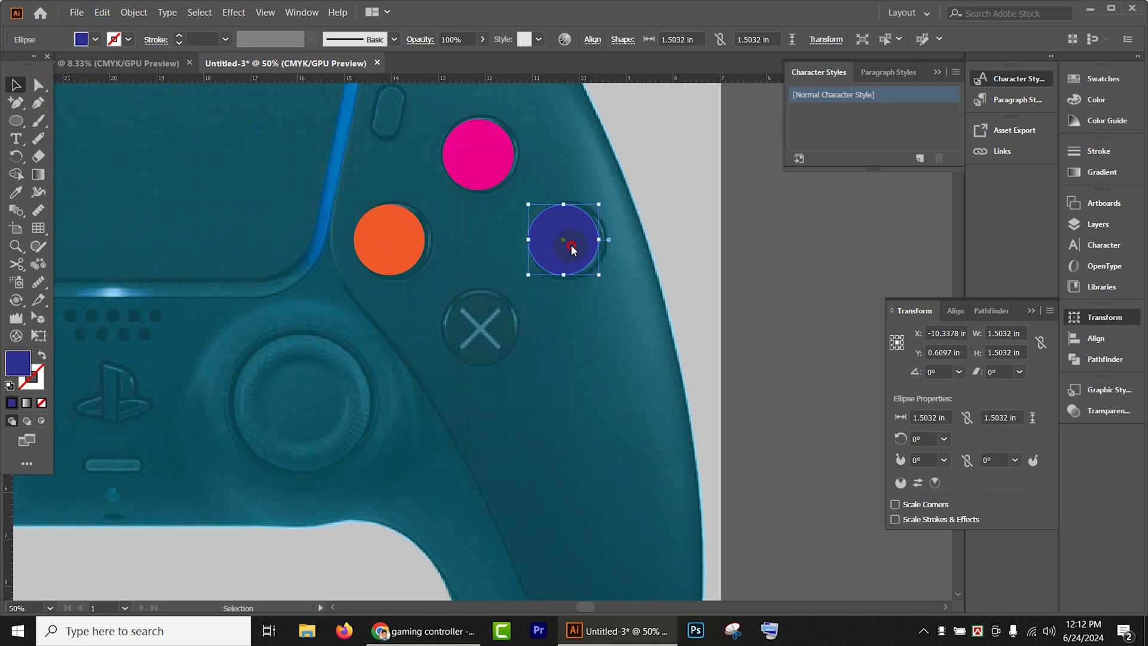
- Copy the dark blue circle onto the X button and fill the copy with the cyan swatch
{"action": "left_click_drag", "start_coordinate": [572, 250], "coordinate": [491, 337]}
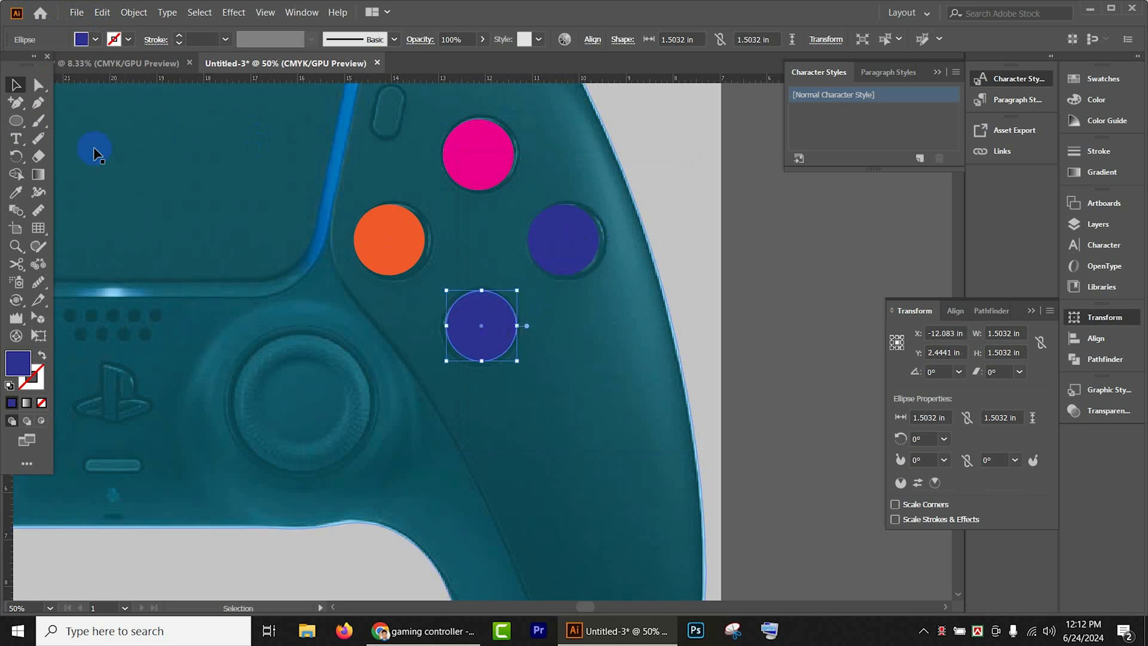
{"action": "left_click", "coordinate": [96, 40]}
{"action": "left_click", "coordinate": [78, 66]}
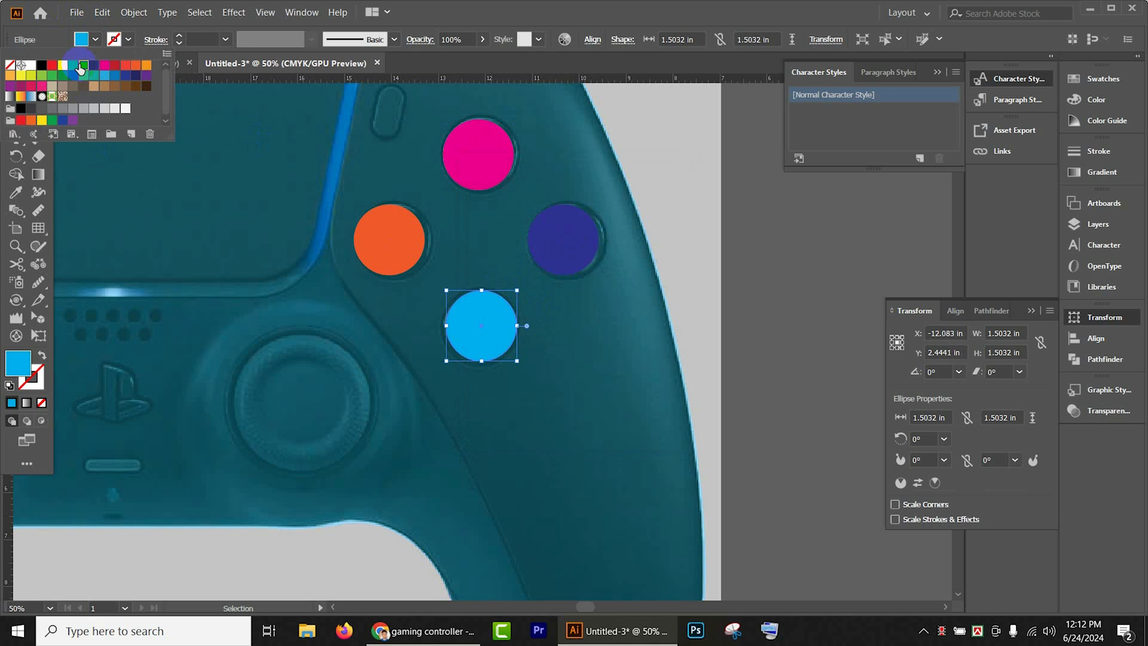
{"action": "left_click", "coordinate": [759, 363]}
{"action": "left_click", "coordinate": [568, 250]}
{"action": "left_click", "coordinate": [489, 170], "text": "shift"}
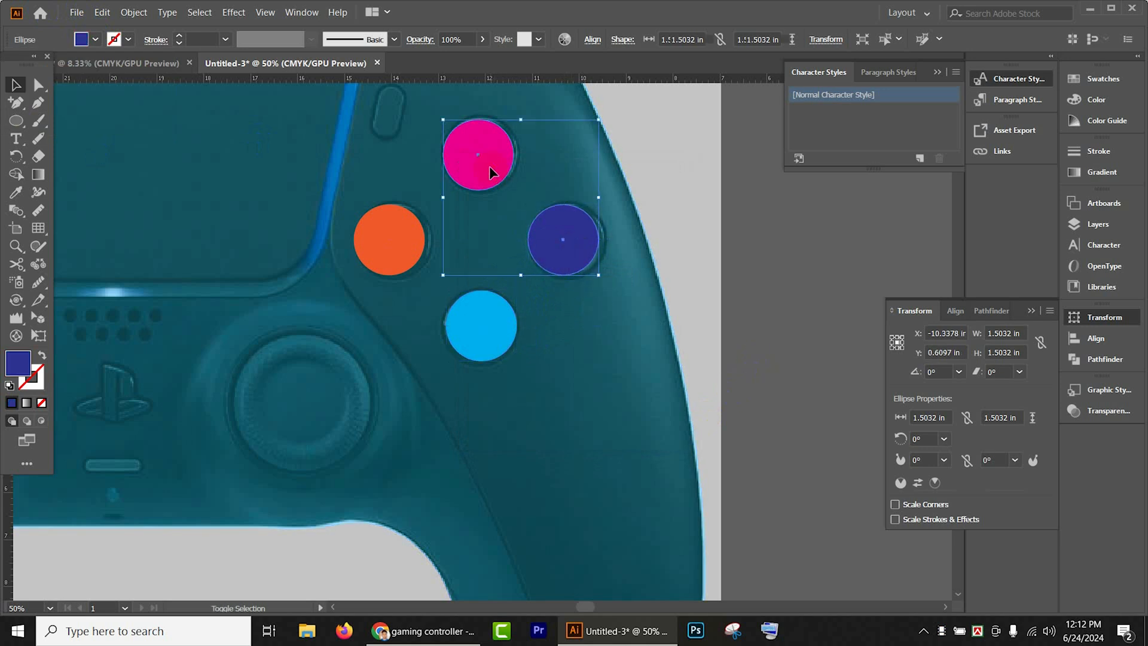
{"action": "left_click", "coordinate": [398, 249], "text": "shift"}
{"action": "left_click", "coordinate": [525, 351], "text": "shift"}
{"action": "left_click", "coordinate": [490, 334], "text": "shift"}
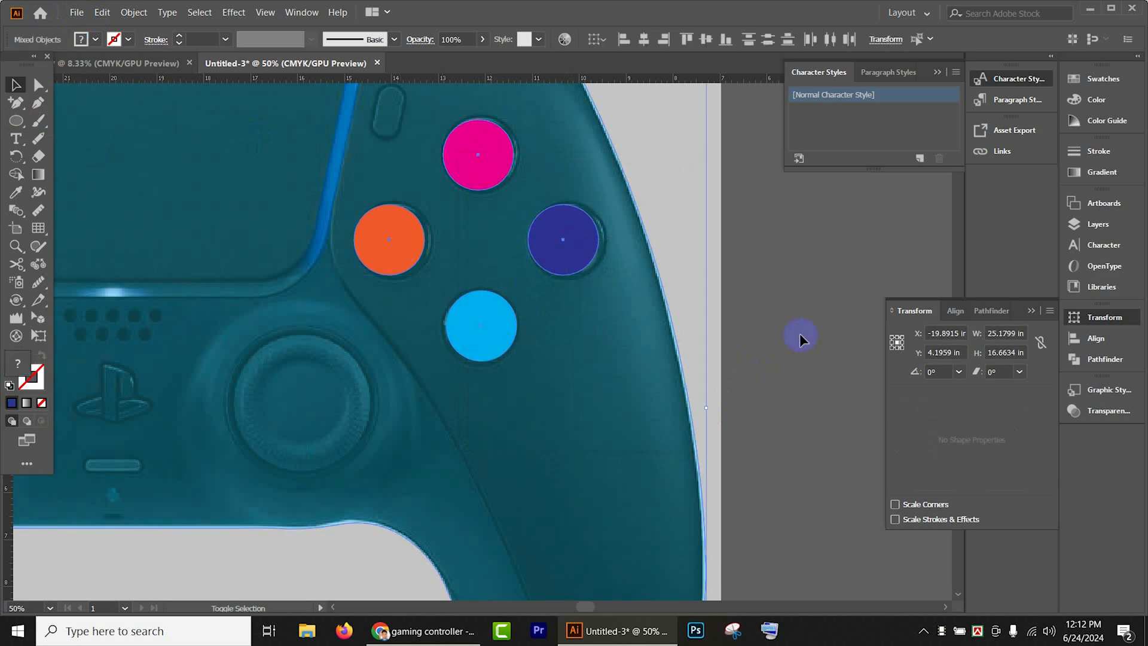
{"action": "left_click", "coordinate": [765, 296]}
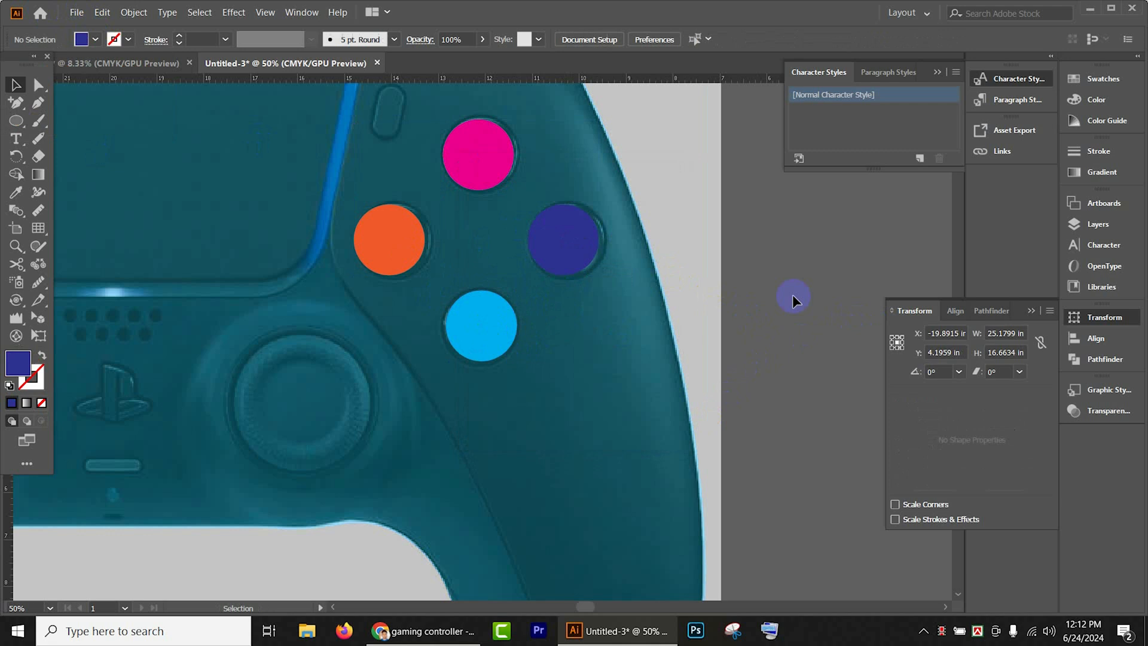
- Hide the dark blue, magenta, orange and cyan circles covering the four action buttons
{"action": "left_click", "coordinate": [551, 242]}
{"action": "left_click", "coordinate": [499, 176], "text": "shift"}
{"action": "left_click", "coordinate": [410, 243], "text": "shift"}
{"action": "left_click", "coordinate": [484, 336], "text": "shift"}
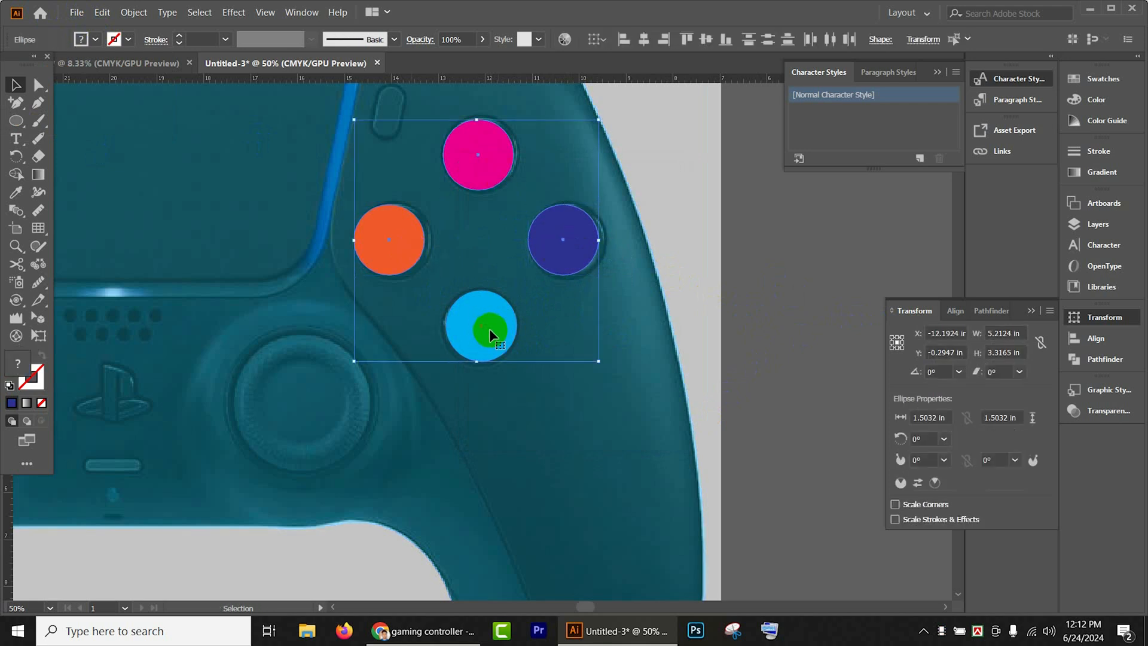
{"action": "key", "text": "Delete"}
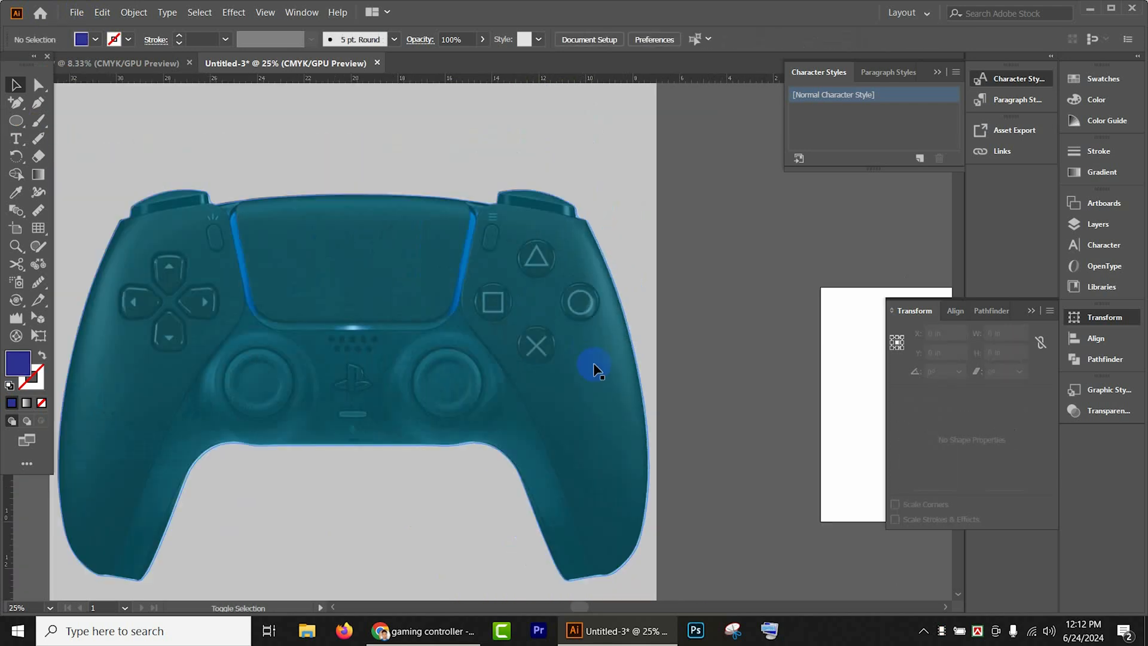
- Draw a circle about 2.9 in wide over the controller's right thumbstick and copy it onto the left thumbstick
{"action": "key", "text": "ctrl+0"}
{"action": "left_click_drag", "start_coordinate": [612, 314], "coordinate": [638, 302]}
{"action": "scroll", "coordinate": [634, 306], "scroll_direction": "down", "scroll_amount": 1}
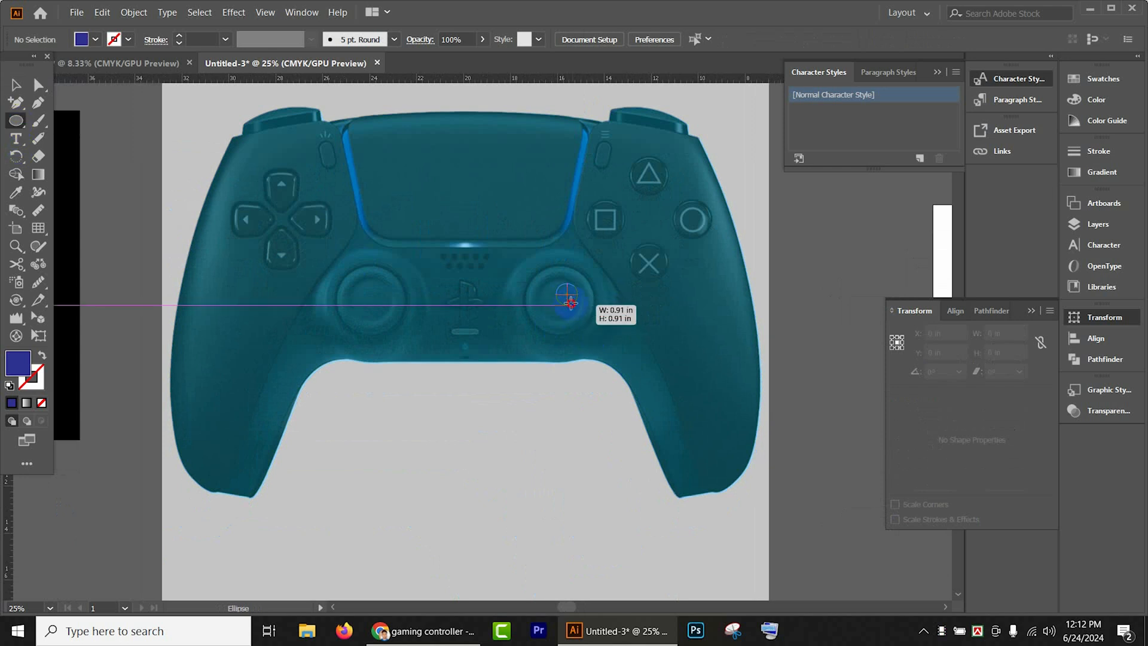
{"action": "mouse_move", "coordinate": [566, 294]}
{"action": "left_mouse_down"}
{"action": "mouse_move", "coordinate": [587, 328]}
{"action": "mouse_move", "coordinate": [575, 328]}
{"action": "left_mouse_up"}
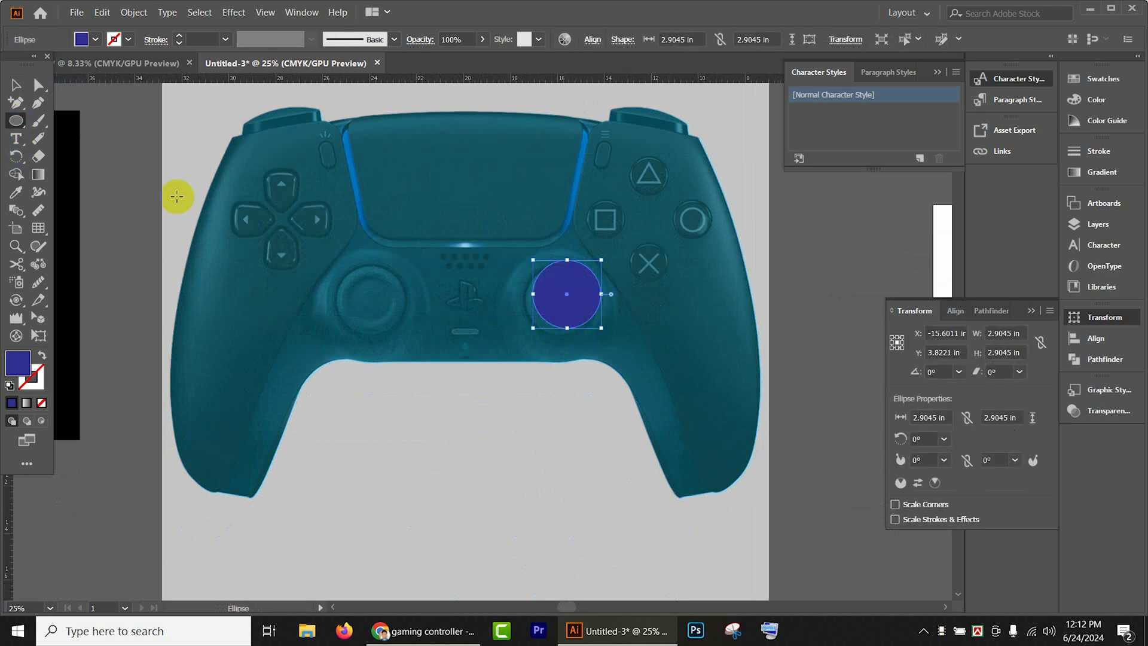
{"action": "left_click", "coordinate": [15, 83]}
{"action": "left_click_drag", "start_coordinate": [536, 284], "coordinate": [374, 303]}
- Fill both thumbstick circles with yellow and hide them
{"action": "left_click", "coordinate": [559, 307], "text": "shift"}
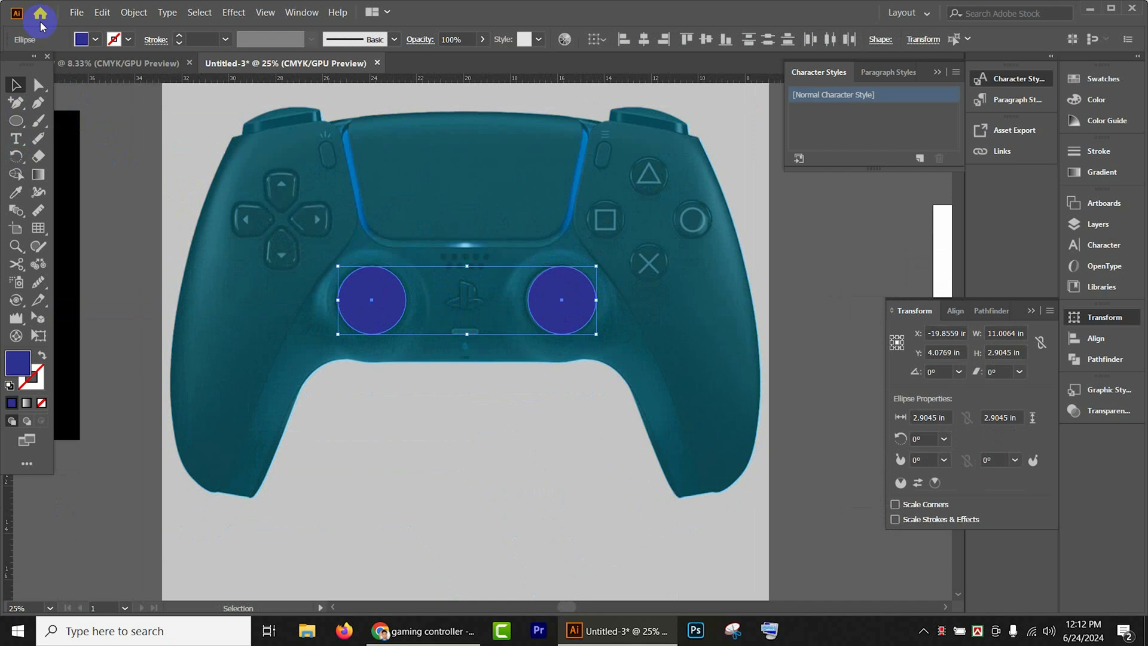
{"action": "left_click", "coordinate": [94, 40]}
{"action": "left_click", "coordinate": [71, 69]}
{"action": "left_click", "coordinate": [64, 67]}
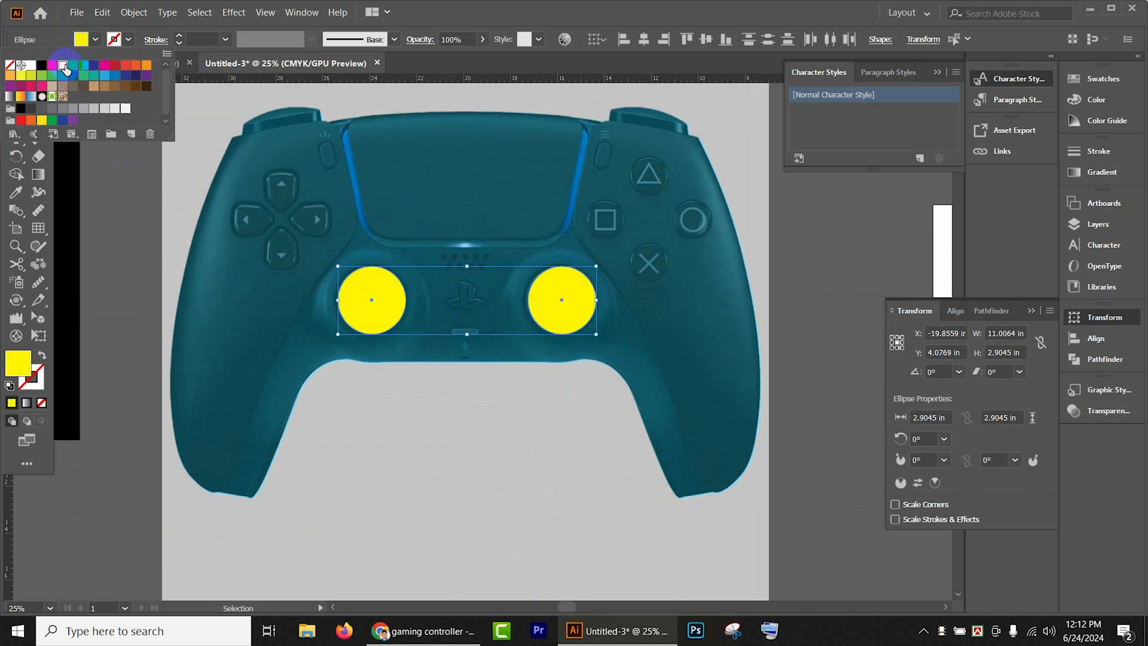
{"action": "key", "text": "ctrl+3"}
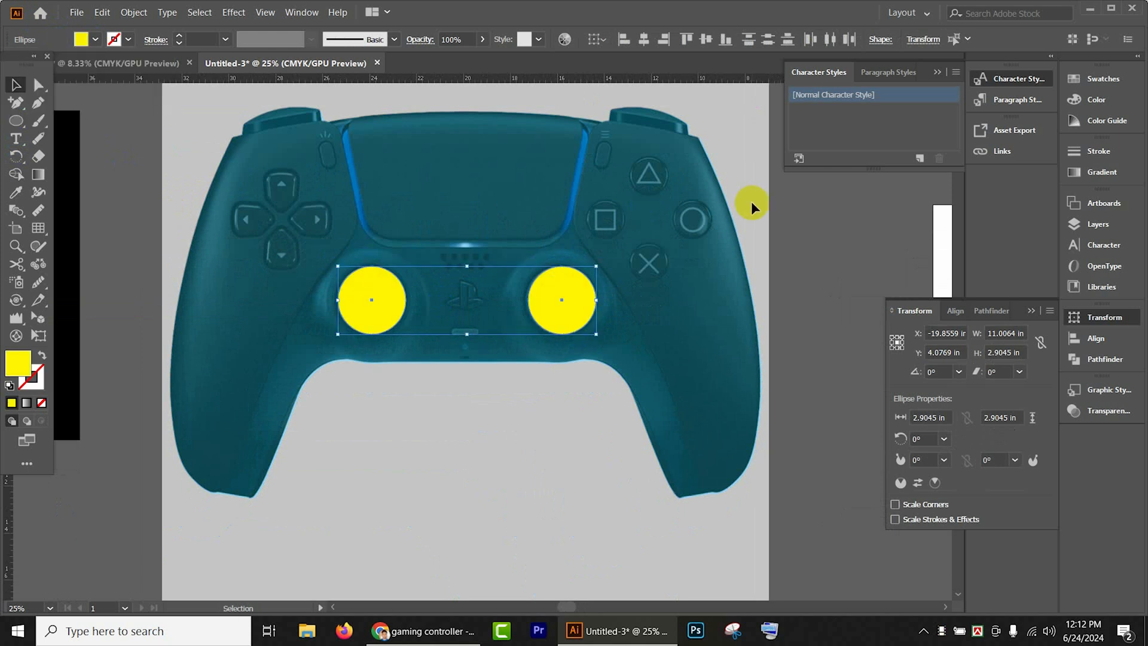
{"action": "key", "text": "ctrl+3"}
{"action": "scroll", "coordinate": [752, 204], "scroll_direction": "up", "scroll_amount": 1}
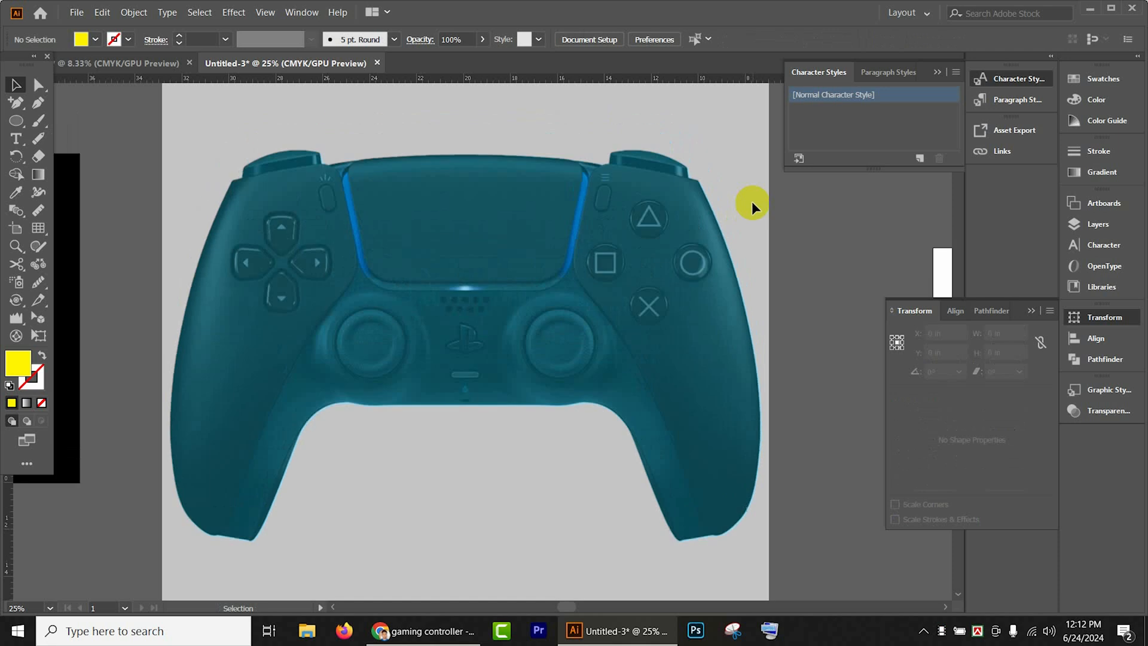
- Draw a yellow circle about 0.52 in wide at the leftmost upper speaker hole, removing the stray duplicate
{"action": "left_click", "coordinate": [16, 122]}
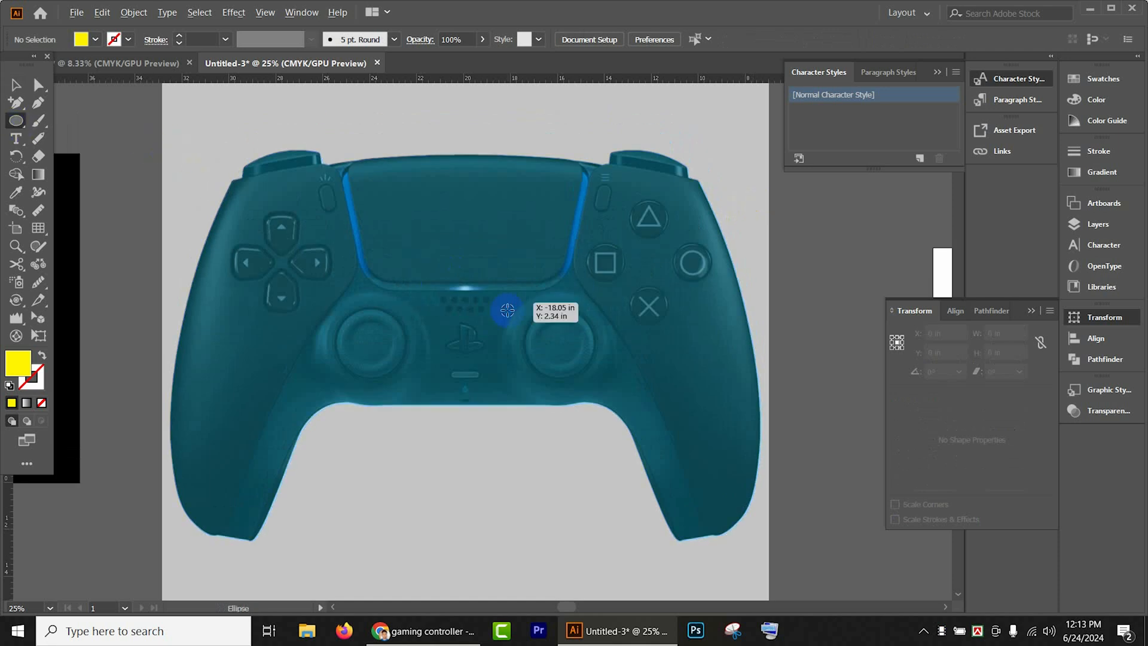
{"action": "scroll", "coordinate": [500, 307], "scroll_direction": "up", "scroll_amount": 3}
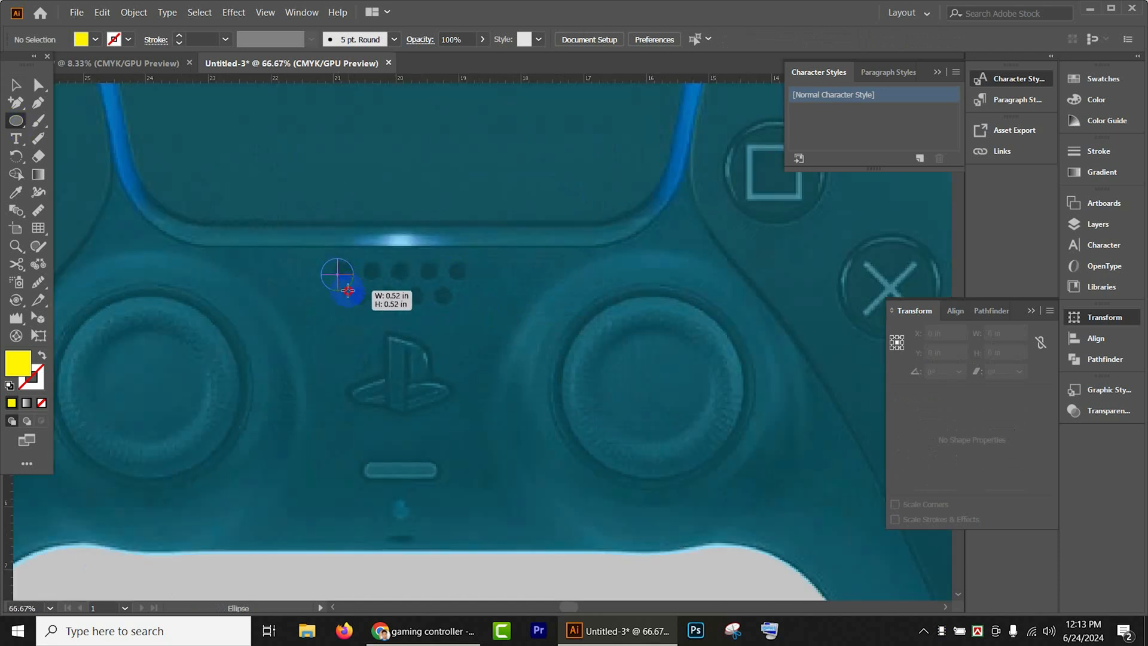
{"action": "left_click", "coordinate": [338, 274]}
{"action": "left_click", "coordinate": [538, 341]}
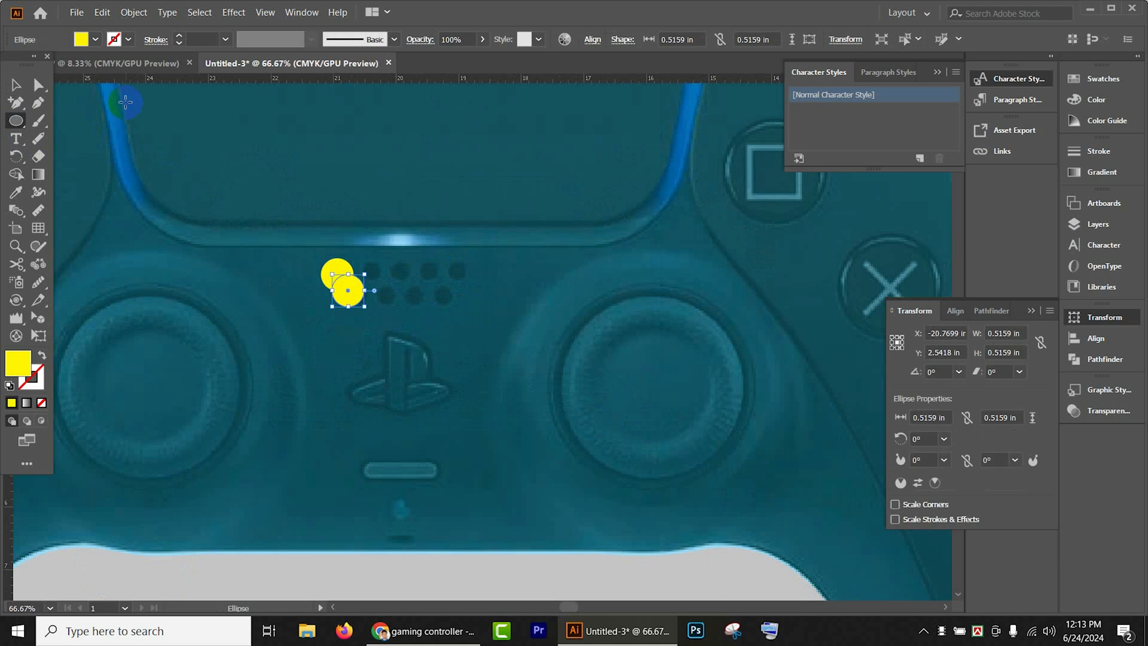
{"action": "left_click", "coordinate": [16, 85]}
{"action": "key", "text": "Delete"}
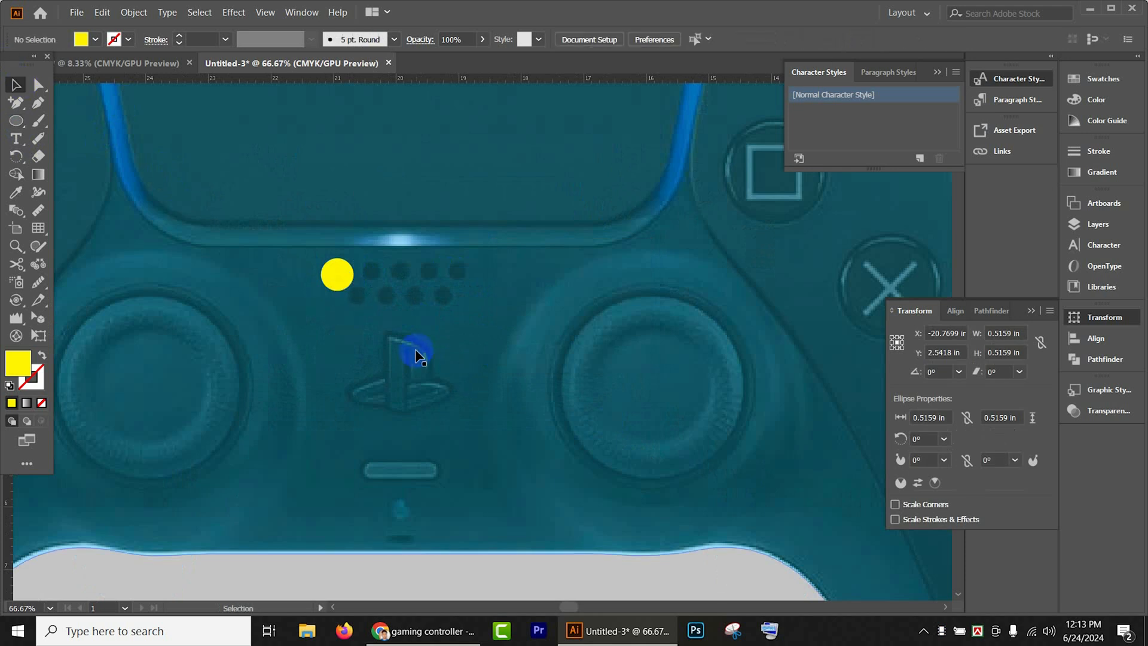
{"action": "left_click", "coordinate": [342, 287]}
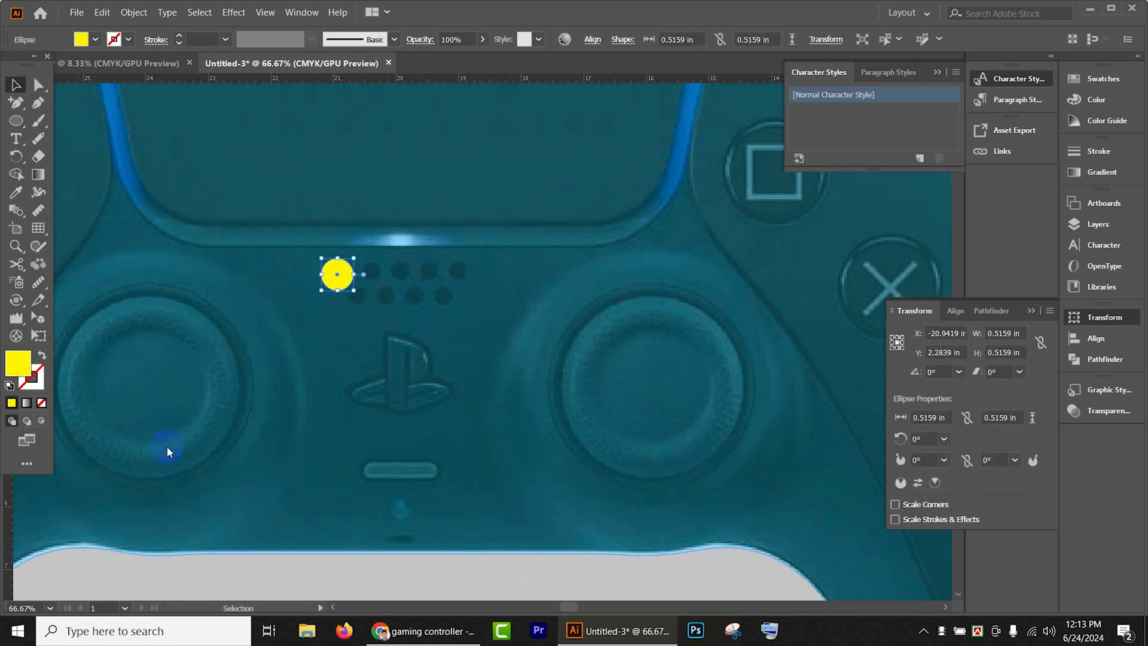
{"action": "left_click_drag", "start_coordinate": [344, 282], "coordinate": [355, 282]}
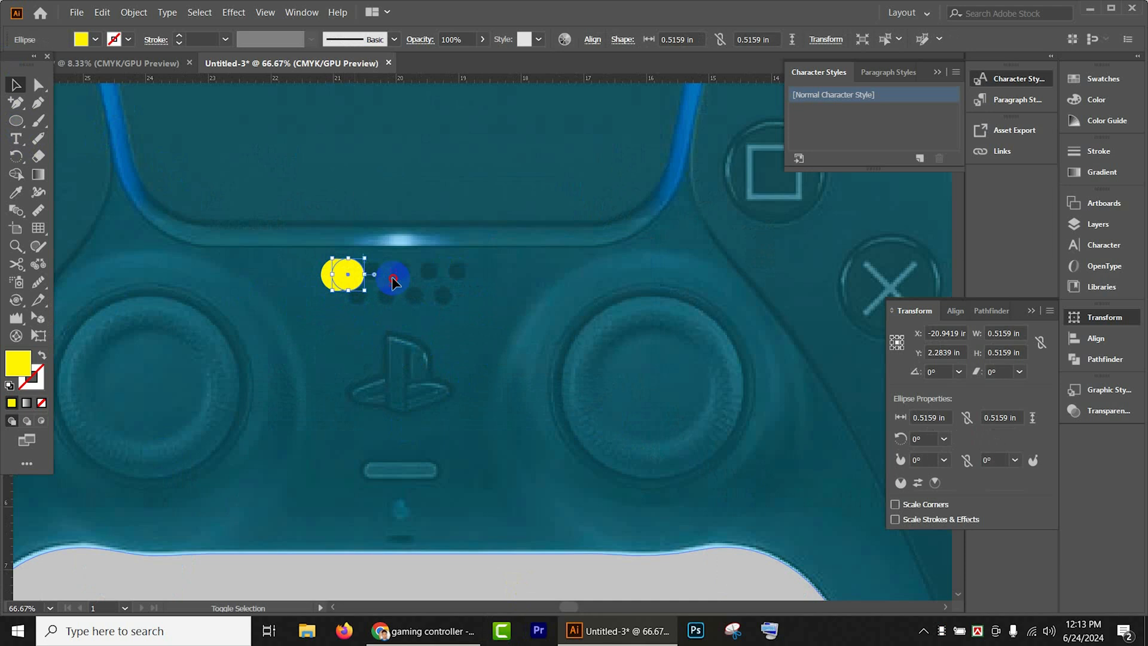
{"action": "left_click", "coordinate": [392, 284], "text": "ctrl+shift"}
{"action": "key", "text": "ctrl+z"}
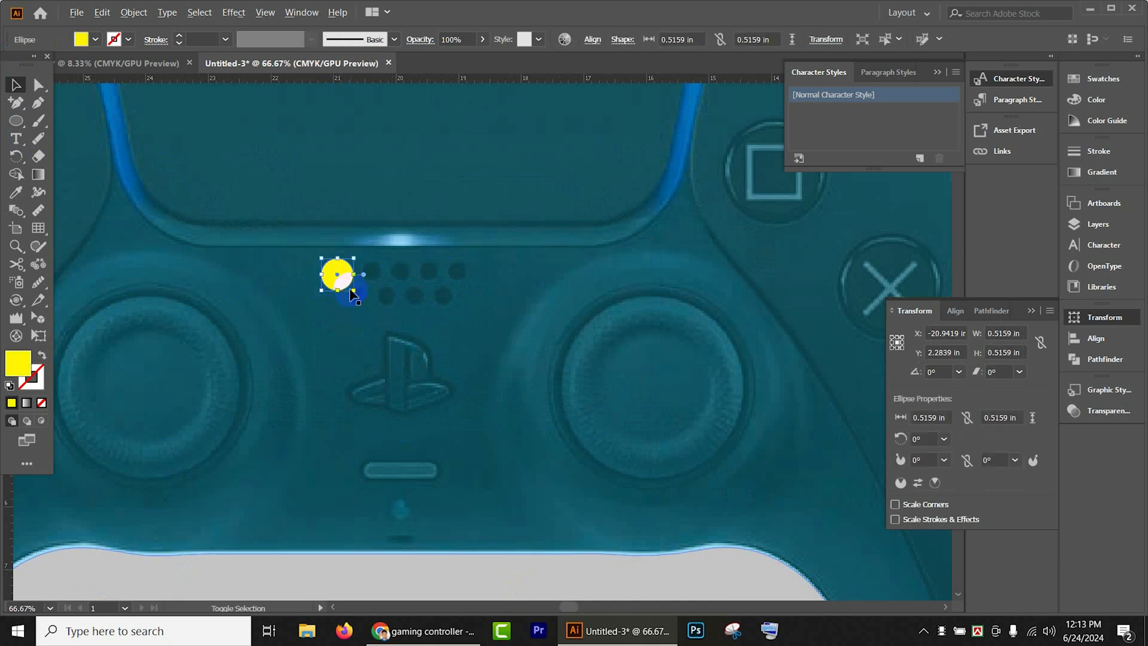
- Shrink the speaker-hole circle to about 0.34 in and duplicate it at even spacing into a row of five
{"action": "left_click_drag", "start_coordinate": [353, 291], "coordinate": [485, 264]}
{"action": "scroll", "coordinate": [343, 280], "scroll_direction": "up", "scroll_amount": 4}
{"action": "key", "text": "ctrl+d"}
{"action": "key", "text": "ctrl+d"}
{"action": "key", "text": "ctrl+d"}
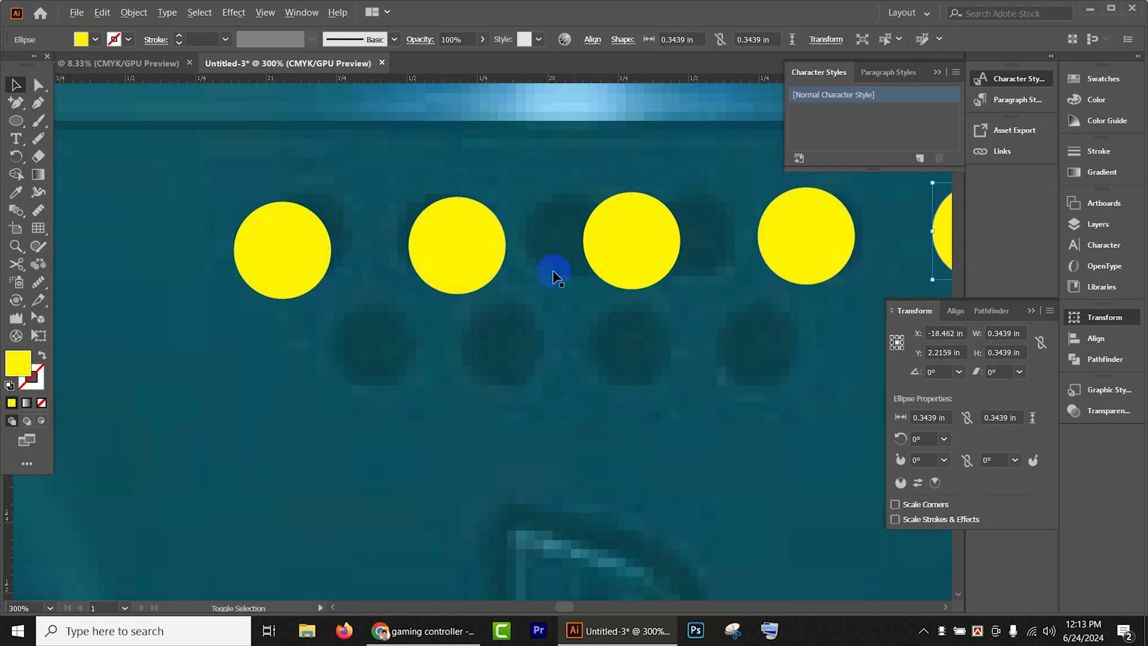
- Copy the row of five yellow circles below itself, offset slightly to the left, as a second speaker-hole row
{"action": "scroll", "coordinate": [761, 325], "scroll_direction": "down", "scroll_amount": 2}
{"action": "left_click", "coordinate": [791, 288], "text": "shift"}
{"action": "left_click", "coordinate": [687, 285], "text": "shift"}
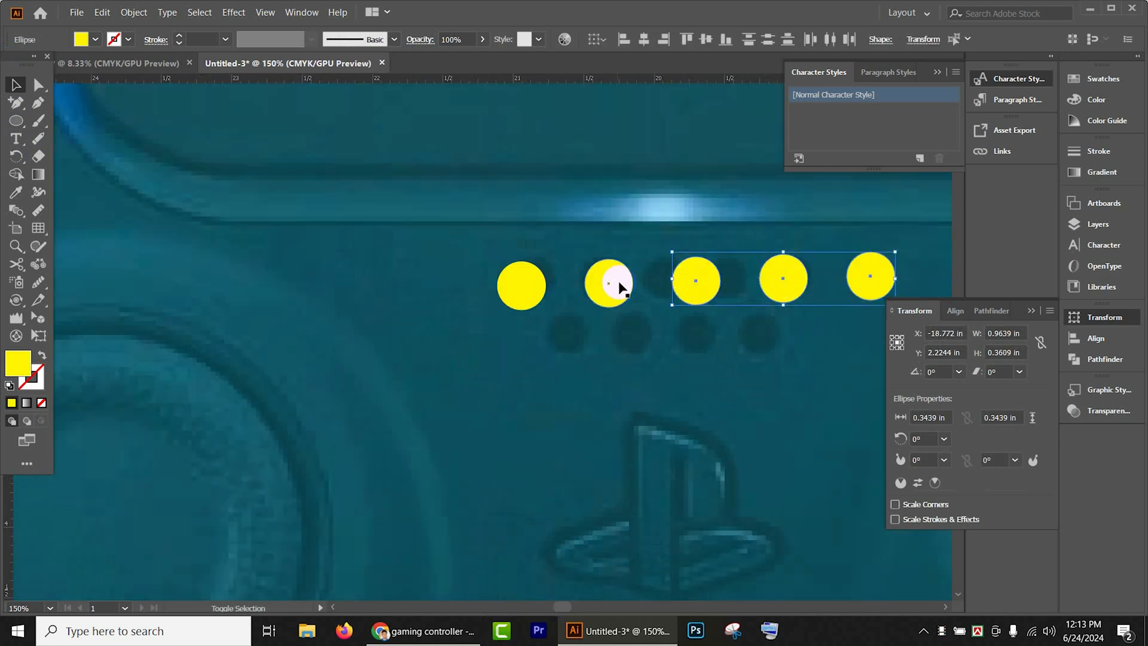
{"action": "left_click", "coordinate": [614, 287], "text": "shift"}
{"action": "left_click", "coordinate": [524, 286], "text": "shift"}
{"action": "left_click_drag", "start_coordinate": [705, 293], "coordinate": [668, 353]}
{"action": "scroll", "coordinate": [670, 358], "scroll_direction": "down", "scroll_amount": 2}
{"action": "left_click_drag", "start_coordinate": [722, 395], "coordinate": [628, 364]}
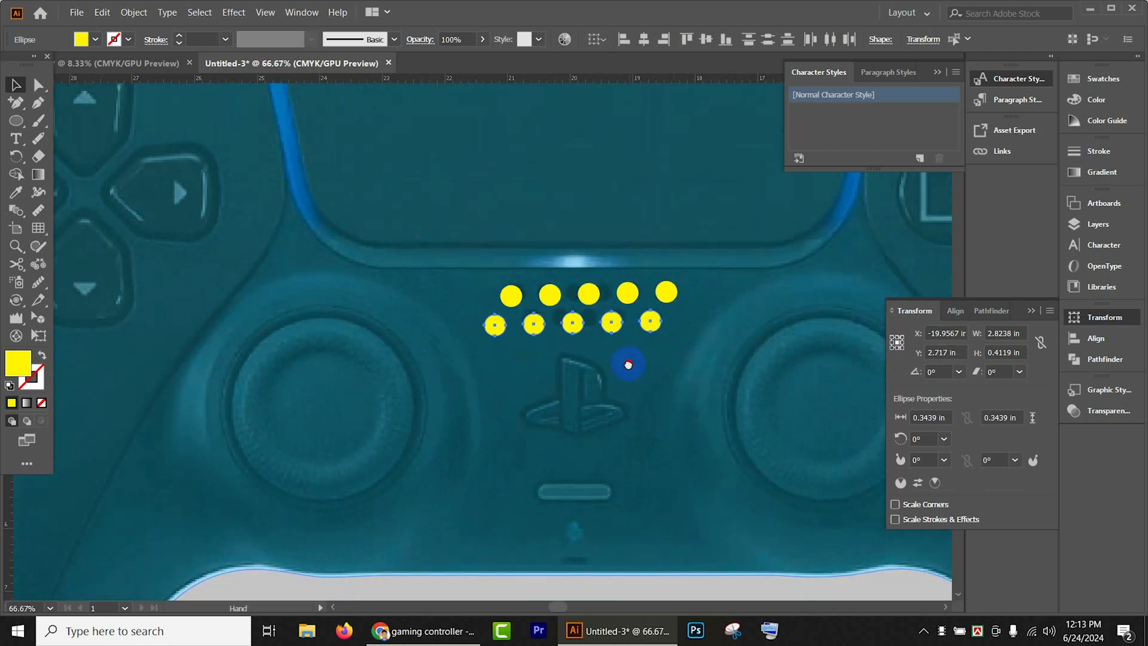
- Group the ten yellow speaker-hole circles and hide the group
{"action": "left_click", "coordinate": [630, 300], "text": "shift"}
{"action": "left_click", "coordinate": [665, 293], "text": "shift"}
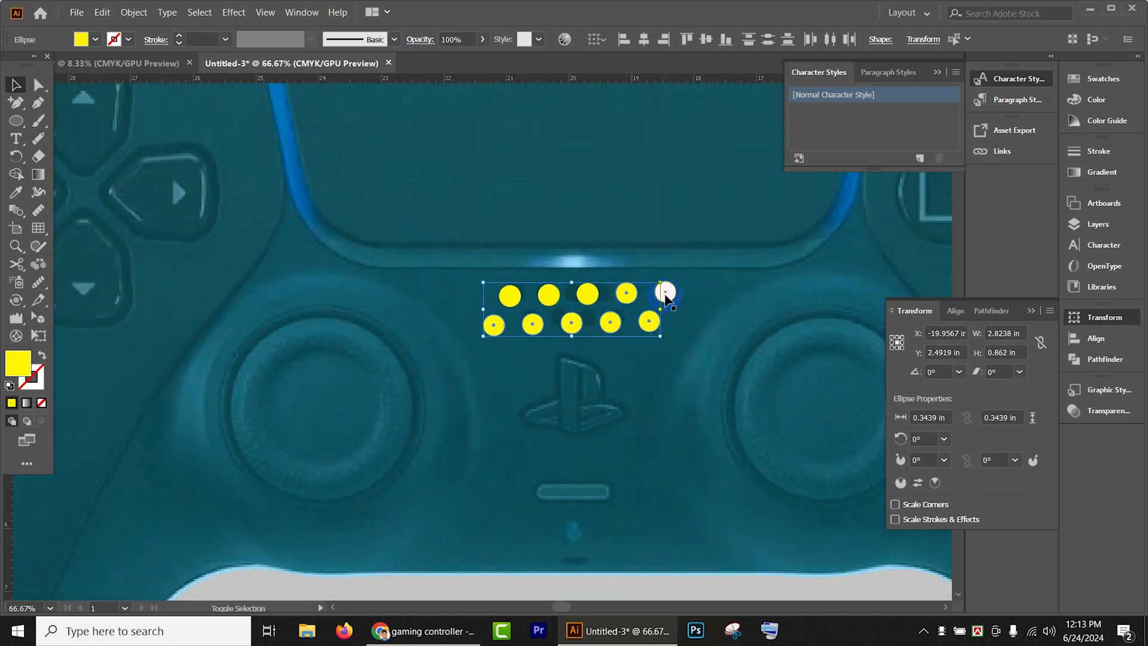
{"action": "left_click", "coordinate": [587, 294], "text": "shift"}
{"action": "left_click", "coordinate": [548, 295], "text": "shift"}
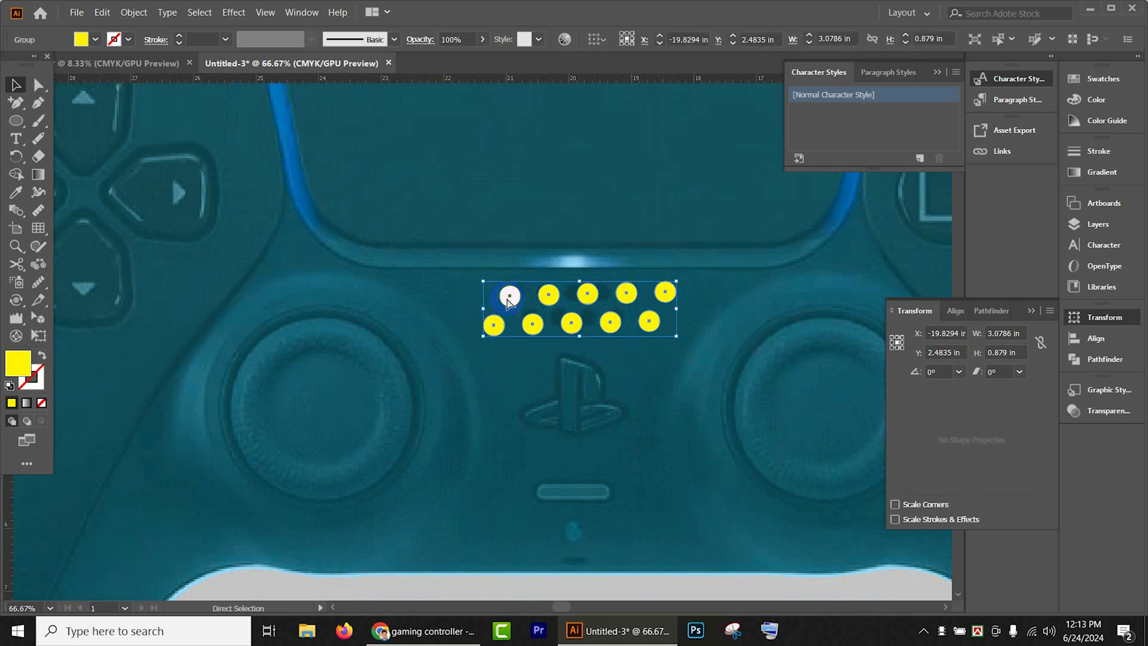
{"action": "key", "text": "Delete"}
{"action": "scroll", "coordinate": [506, 299], "scroll_direction": "down", "scroll_amount": 3}
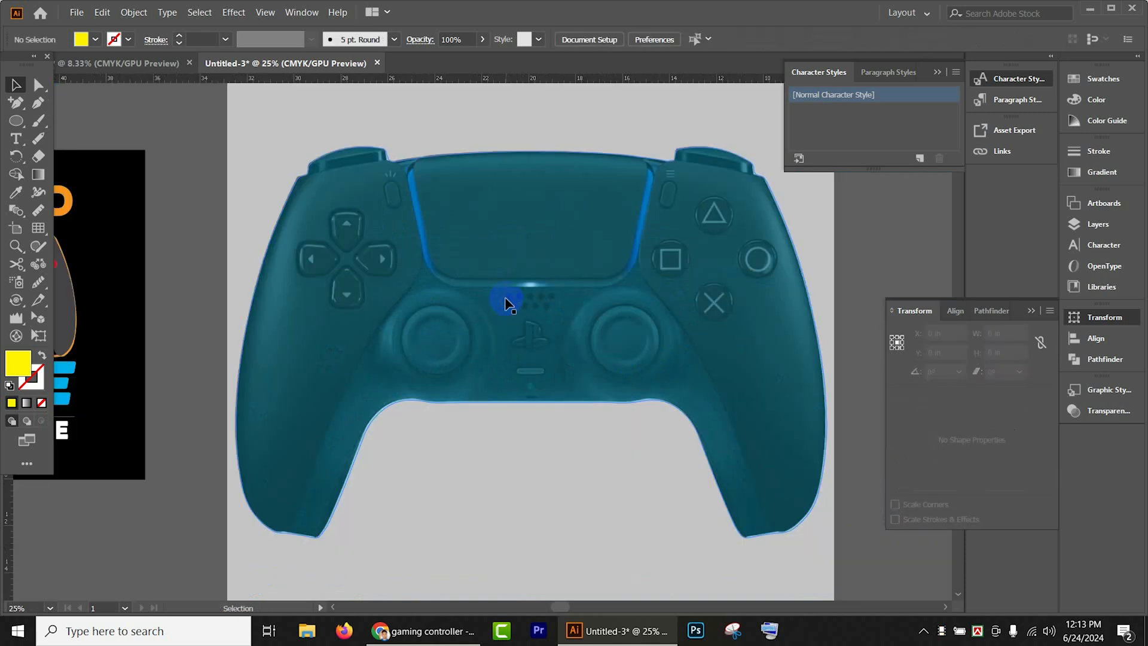
- Draw a straight line about 3.72 in long at about 10° along the lower edge of the left shoulder button
{"action": "scroll", "coordinate": [506, 300], "scroll_direction": "down", "scroll_amount": 1}
{"action": "scroll", "coordinate": [509, 303], "scroll_direction": "up", "scroll_amount": 3}
{"action": "scroll", "coordinate": [373, 246], "scroll_direction": "up", "scroll_amount": 4}
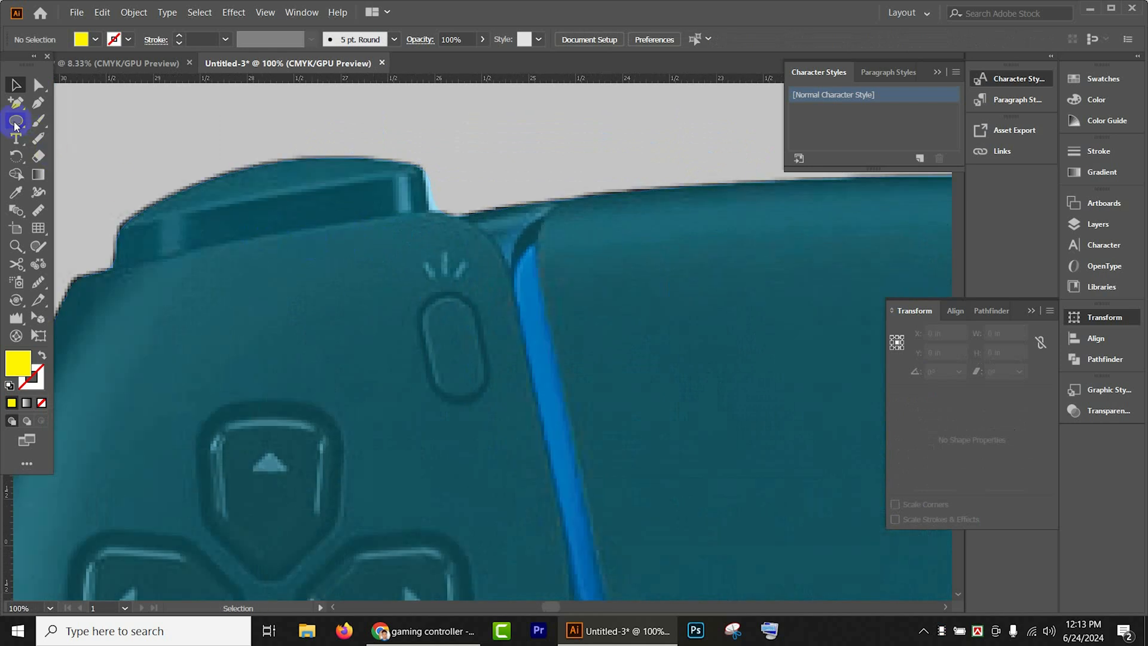
{"action": "left_click_drag", "start_coordinate": [14, 121], "coordinate": [71, 195]}
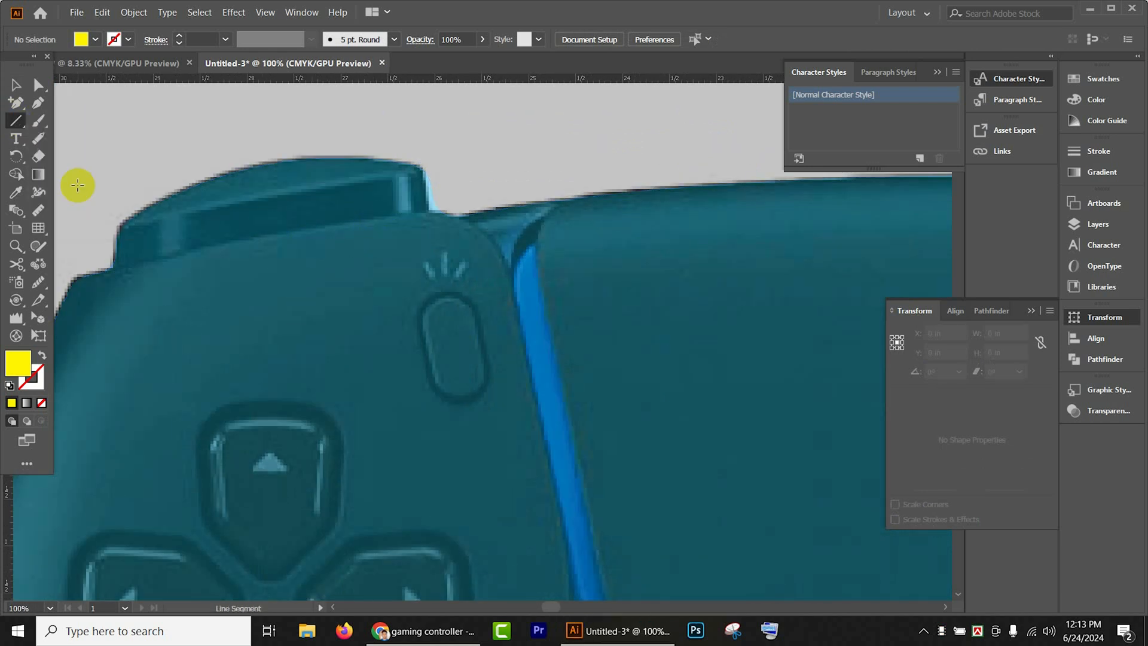
{"action": "left_click_drag", "start_coordinate": [96, 267], "coordinate": [441, 206]}
- Give the shoulder-button line an 8 pt stroke with the width profile that tapers at both ends
{"action": "left_click", "coordinate": [181, 39]}
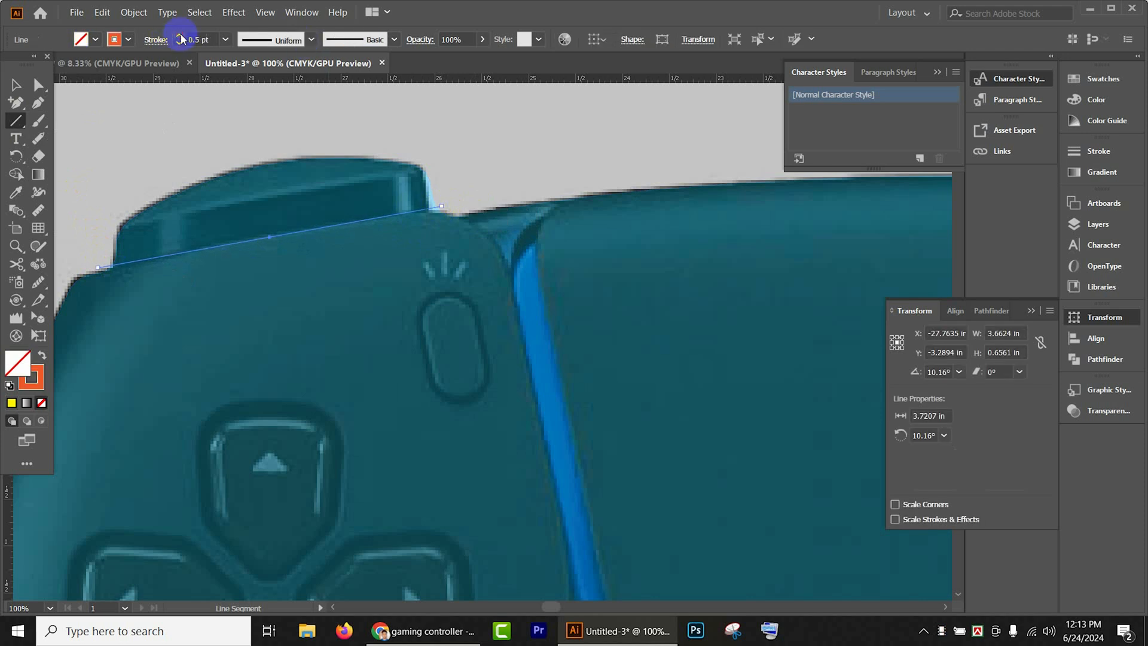
{"action": "left_click", "coordinate": [180, 40]}
{"action": "left_click", "coordinate": [180, 40]}
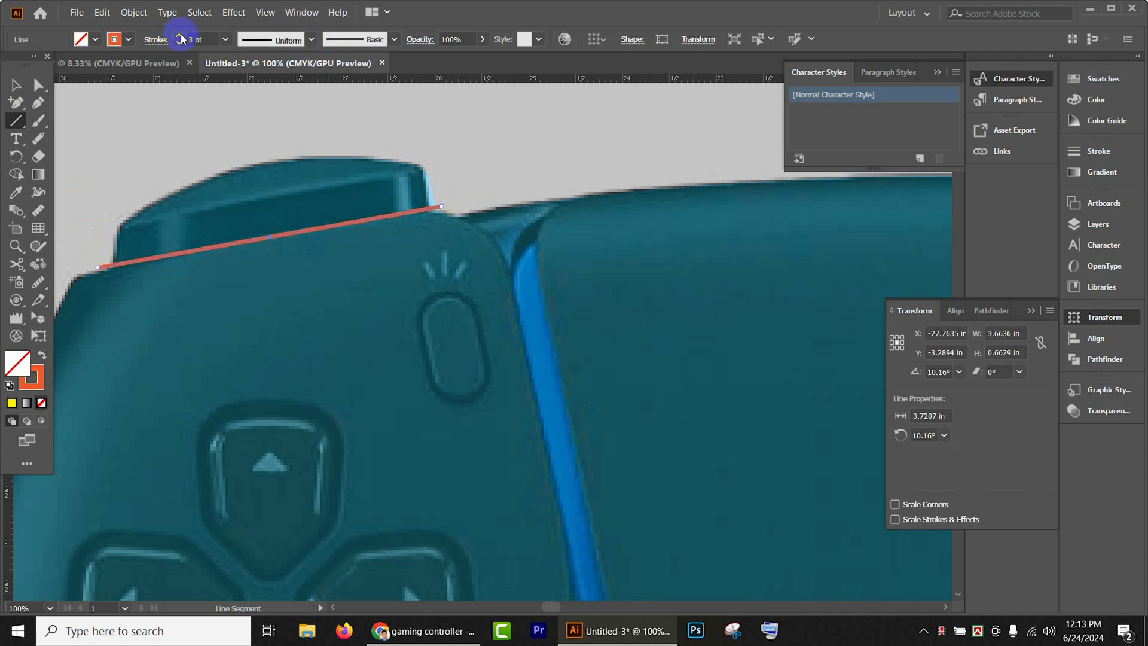
{"action": "left_click", "coordinate": [278, 40]}
{"action": "left_click", "coordinate": [261, 85]}
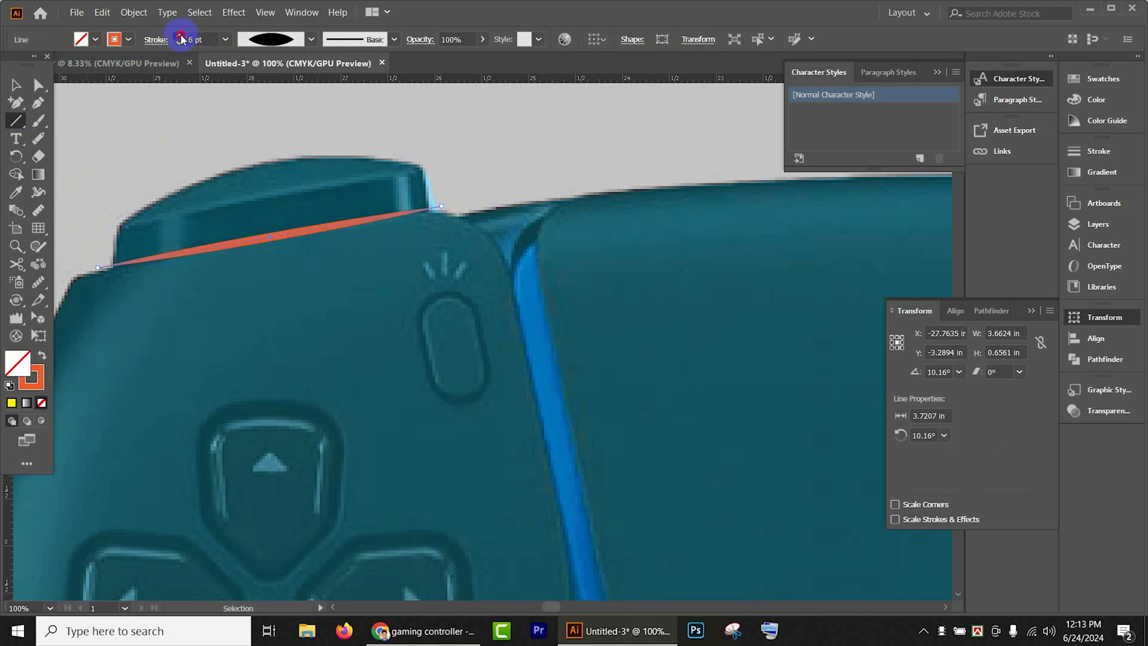
- Create a reflected copy of the tapered shoulder-button line across the vertical axis
{"action": "left_click", "coordinate": [12, 86]}
{"action": "scroll", "coordinate": [233, 153], "scroll_direction": "down", "scroll_amount": 3}
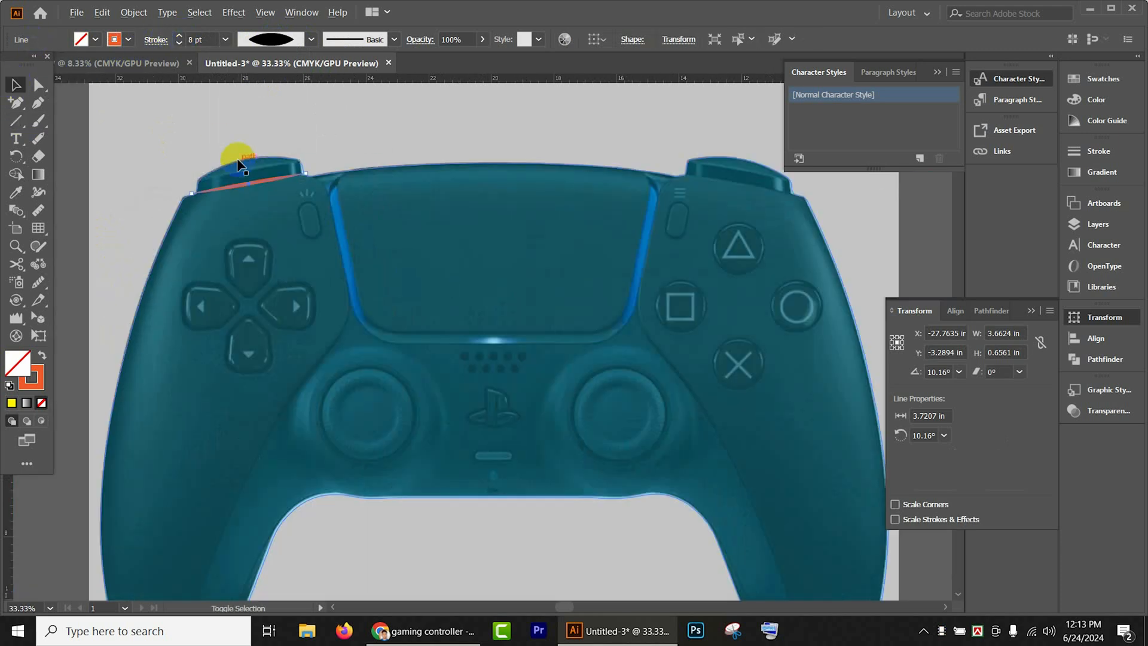
{"action": "left_click", "coordinate": [19, 161]}
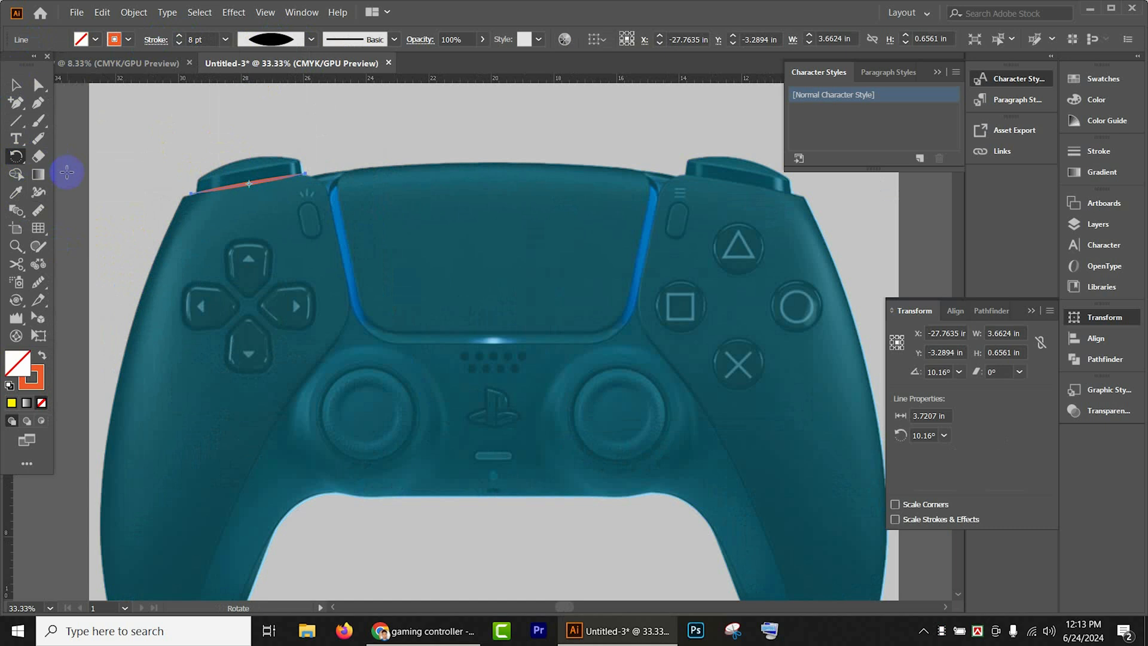
{"action": "left_click", "coordinate": [20, 162]}
{"action": "left_click", "coordinate": [63, 177]}
{"action": "double_click", "coordinate": [19, 158]}
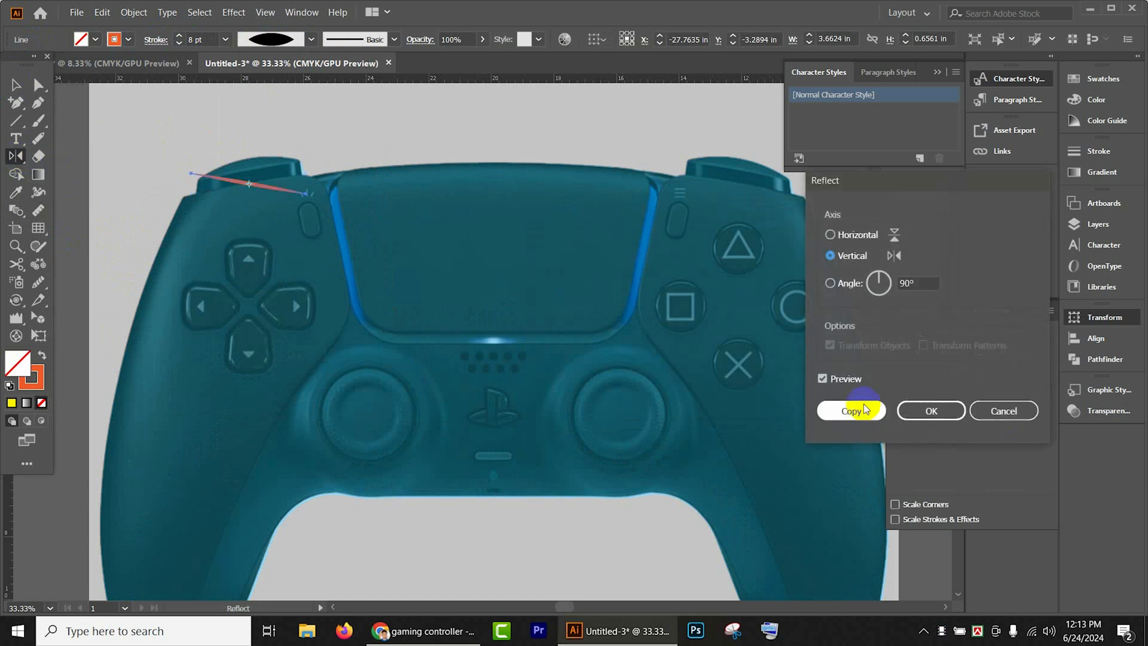
{"action": "left_click", "coordinate": [855, 410]}
{"action": "left_click", "coordinate": [244, 184]}
{"action": "left_click", "coordinate": [14, 84]}
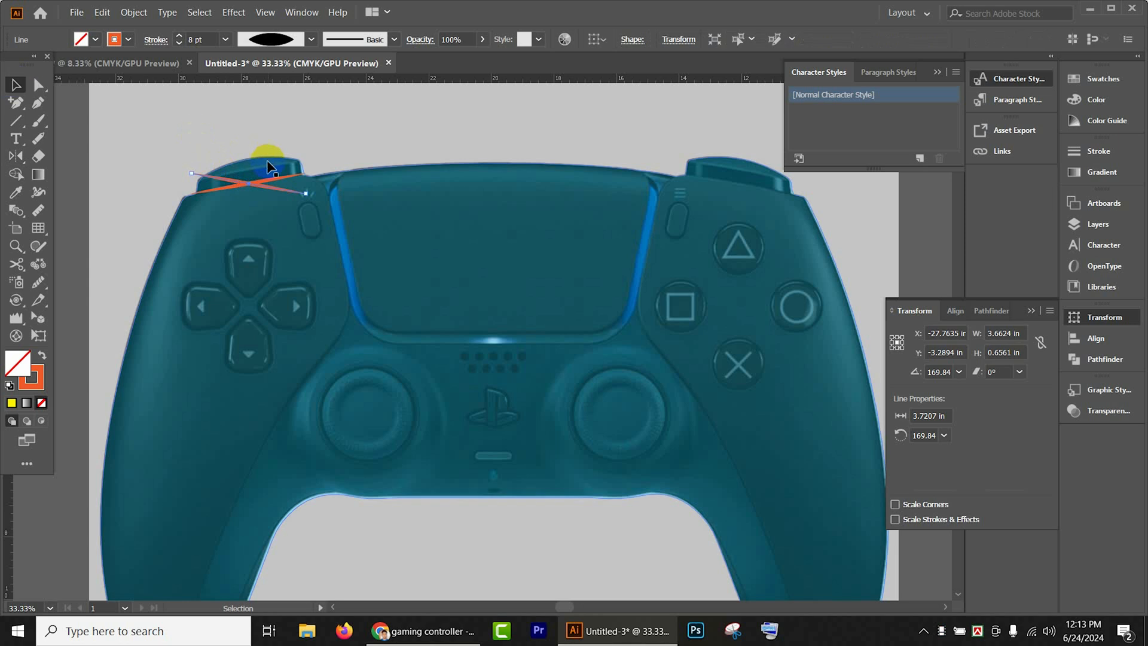
- Move the reflected tapered line to the lower edge of the right shoulder button, and hide both shoulder-button lines
{"action": "left_click_drag", "start_coordinate": [231, 182], "coordinate": [666, 180]}
{"action": "key", "text": "ctrl+z"}
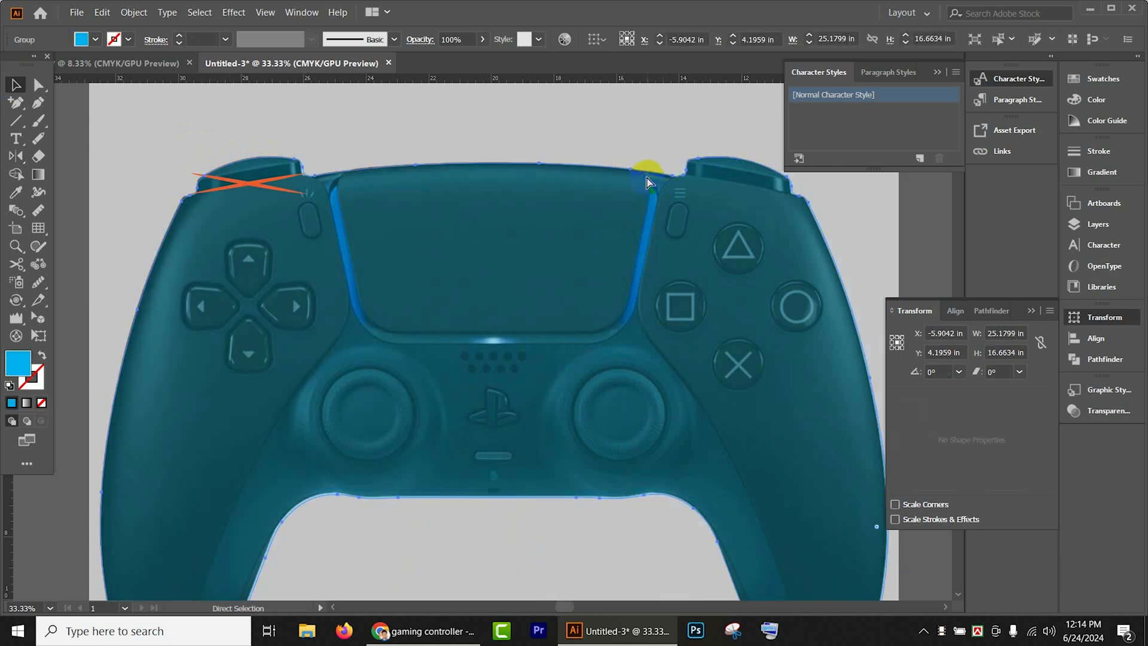
{"action": "left_click", "coordinate": [269, 190]}
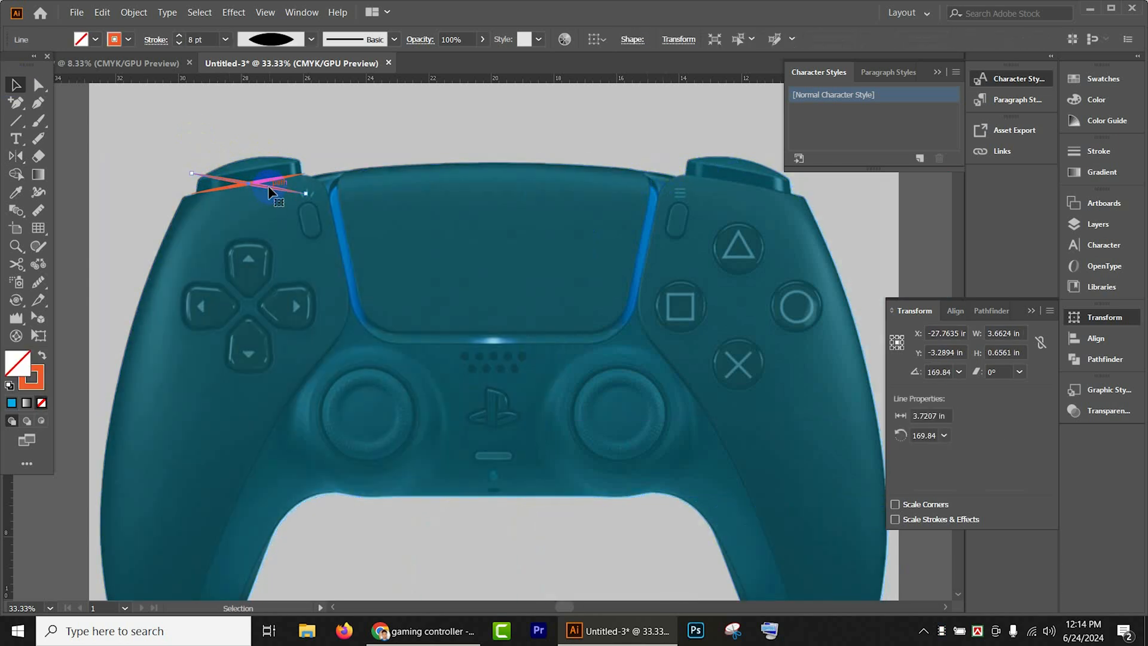
{"action": "left_click_drag", "start_coordinate": [269, 190], "coordinate": [759, 186]}
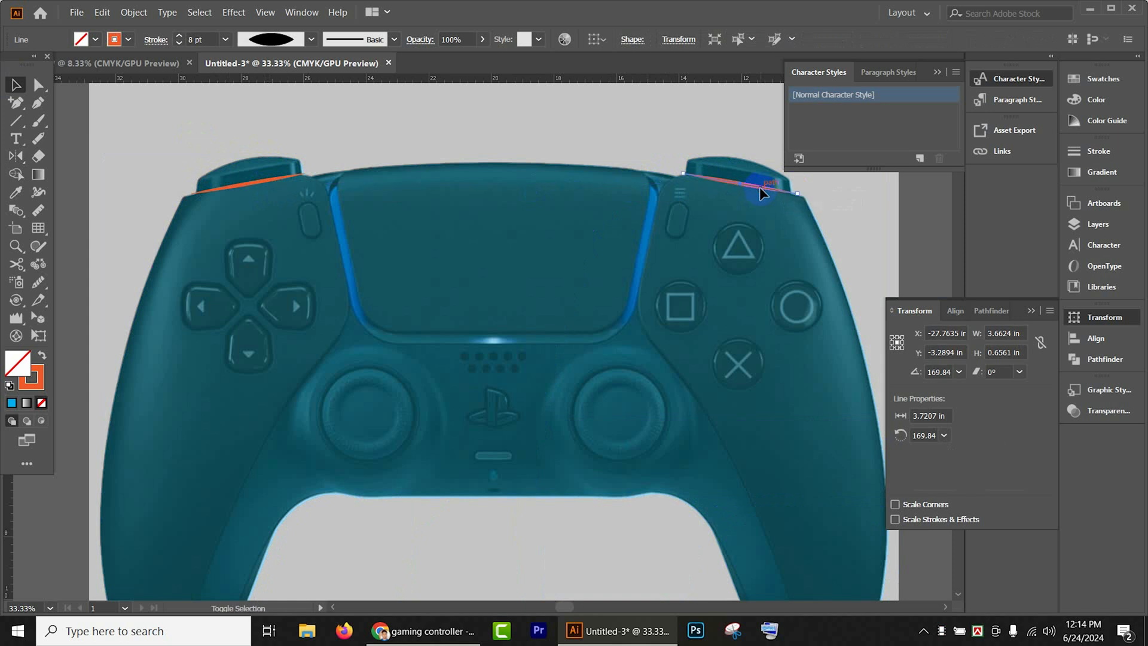
{"action": "left_click", "coordinate": [272, 179], "text": "shift"}
{"action": "key", "text": "Delete"}
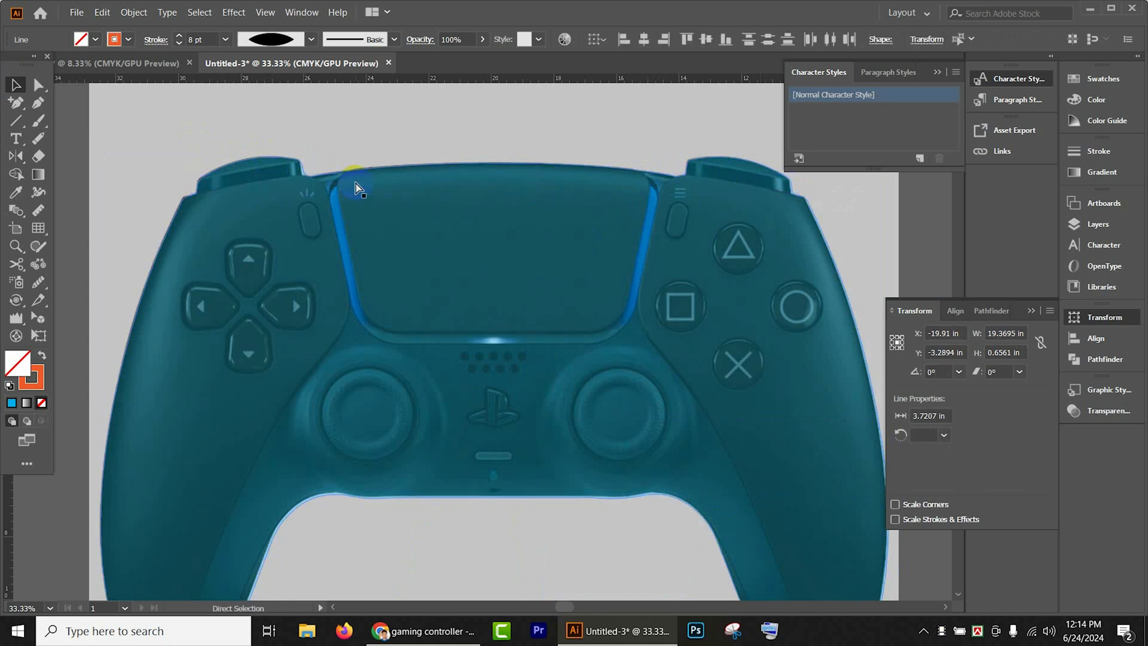
- Draw a rectangle about 1.24 in by 0.24 in over the small bar below the PlayStation logo
{"action": "scroll", "coordinate": [357, 185], "scroll_direction": "down", "scroll_amount": 3}
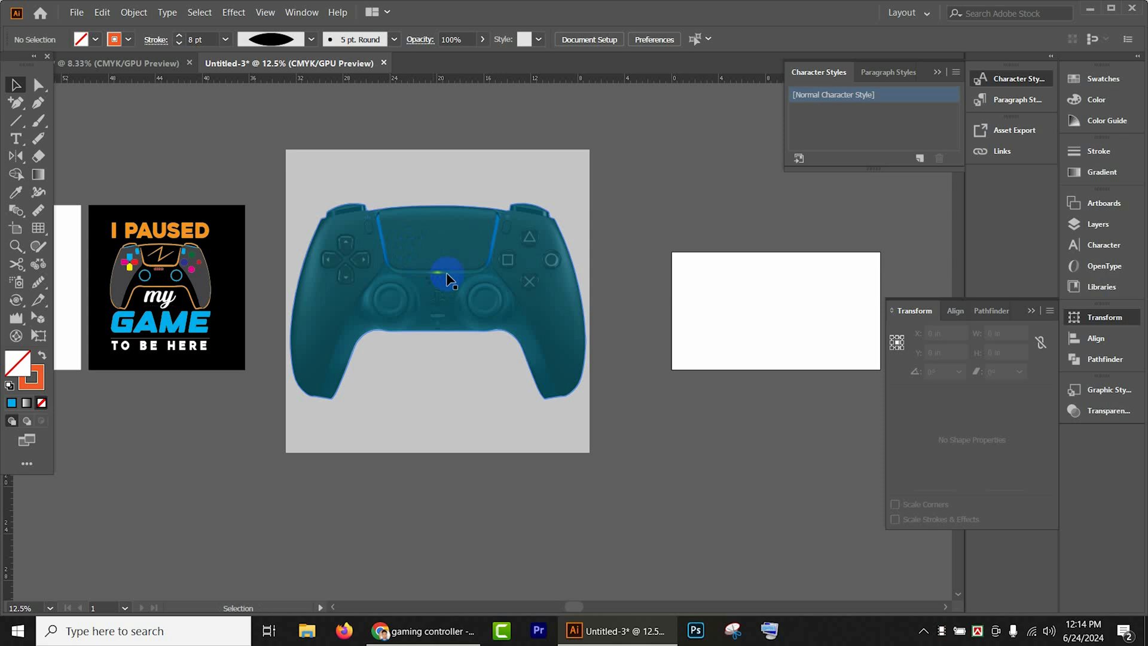
{"action": "scroll", "coordinate": [507, 277], "scroll_direction": "up", "scroll_amount": 2}
{"action": "scroll", "coordinate": [507, 277], "scroll_direction": "down", "scroll_amount": 1}
{"action": "scroll", "coordinate": [482, 267], "scroll_direction": "up", "scroll_amount": 5}
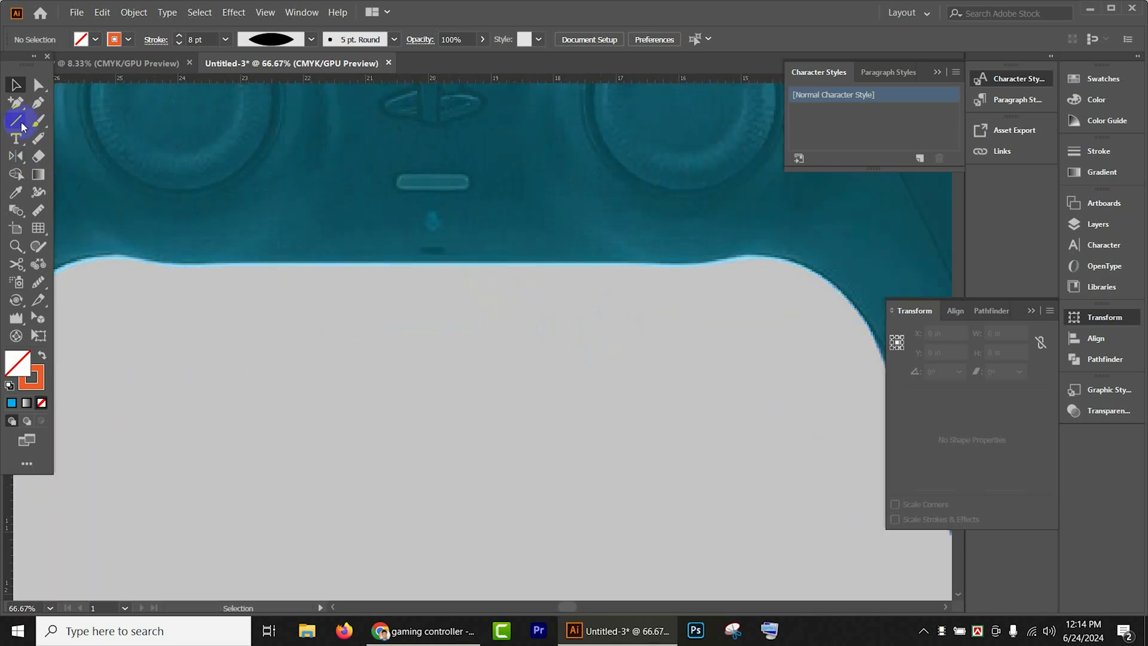
{"action": "left_click", "coordinate": [21, 124]}
{"action": "left_click", "coordinate": [36, 104]}
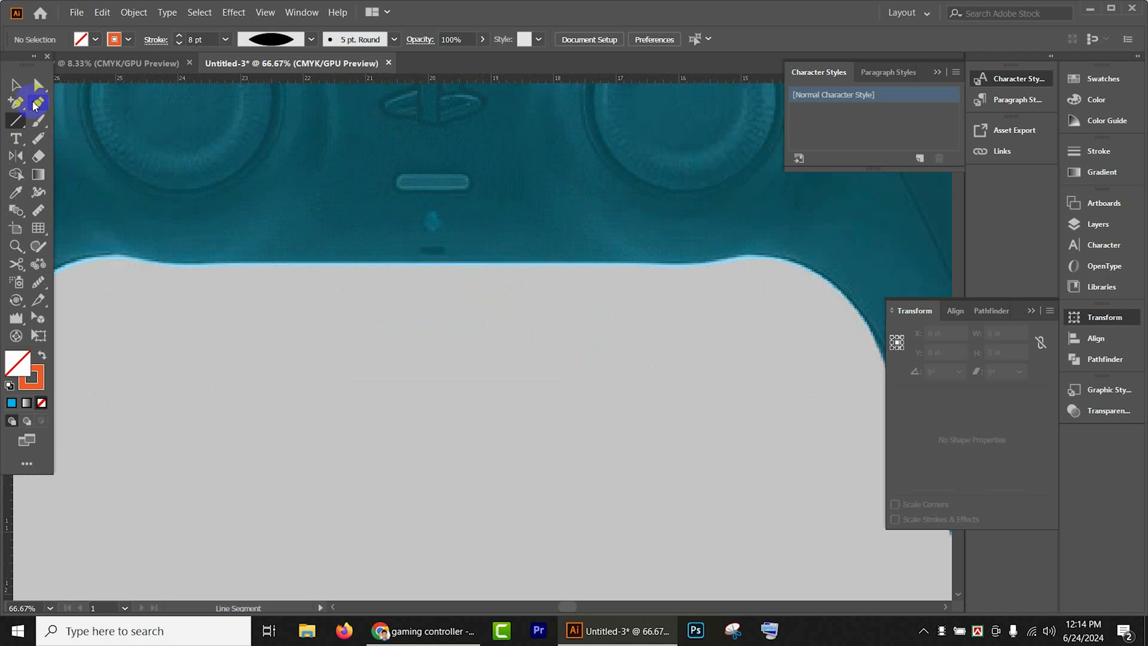
{"action": "left_click_drag", "start_coordinate": [17, 121], "coordinate": [78, 119]}
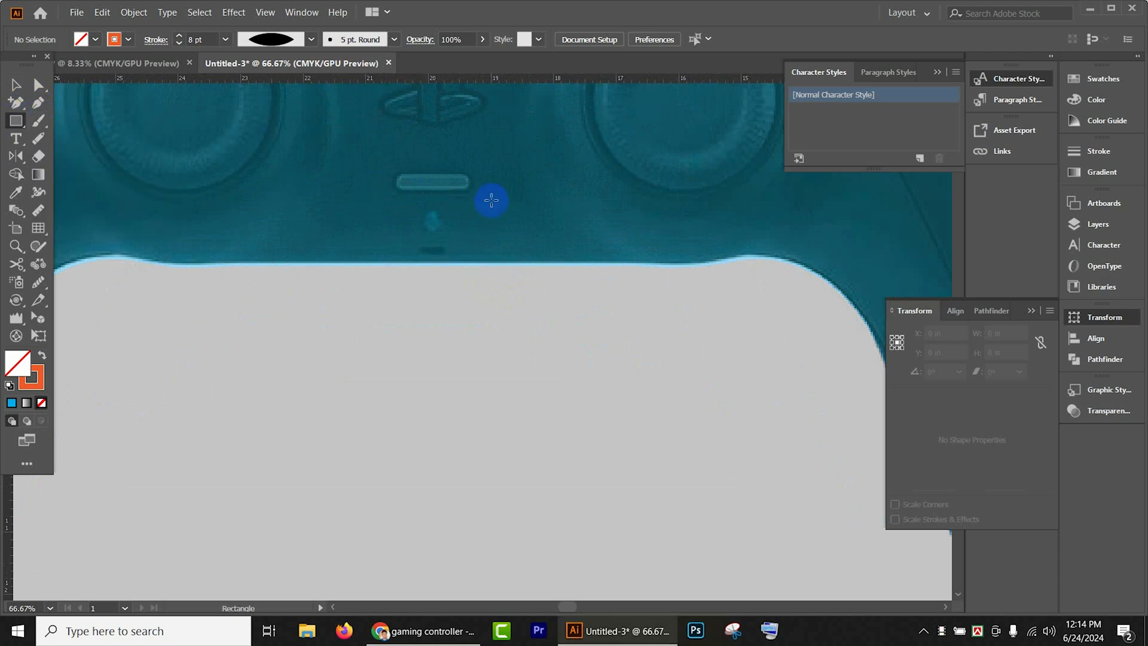
{"action": "left_click_drag", "start_coordinate": [391, 174], "coordinate": [471, 189]}
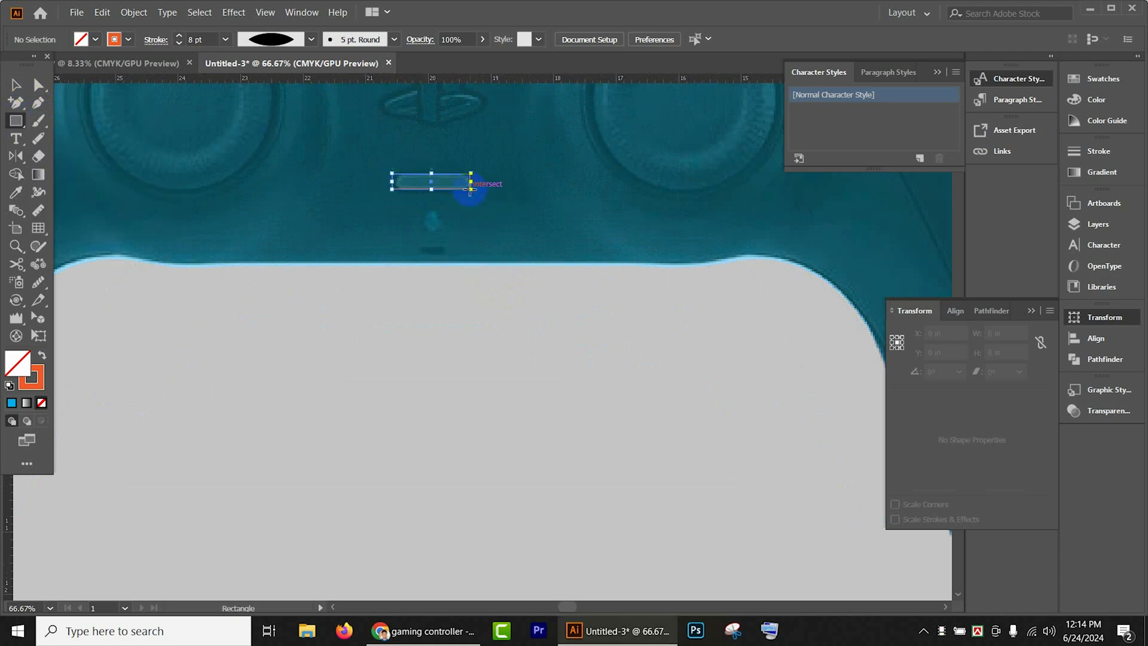
- Make the bar a fully rounded rectangle with an orange fill and no stroke, and hide it
{"action": "scroll", "coordinate": [460, 185], "scroll_direction": "up", "scroll_amount": 2}
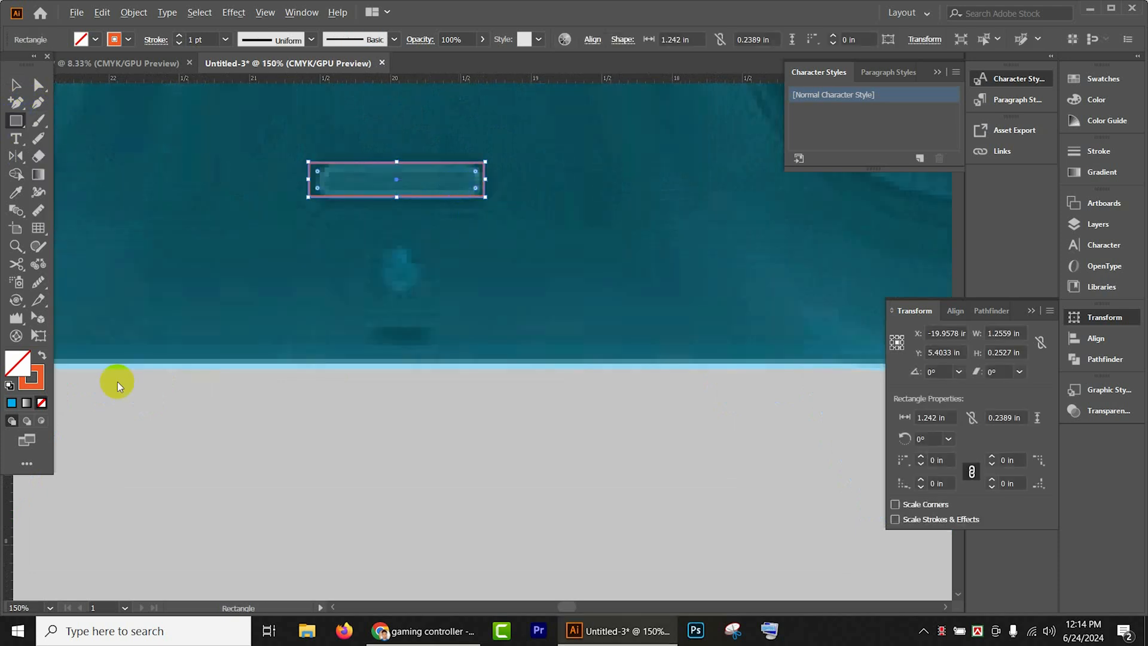
{"action": "left_click", "coordinate": [42, 355]}
{"action": "left_click_drag", "start_coordinate": [389, 178], "coordinate": [440, 179]}
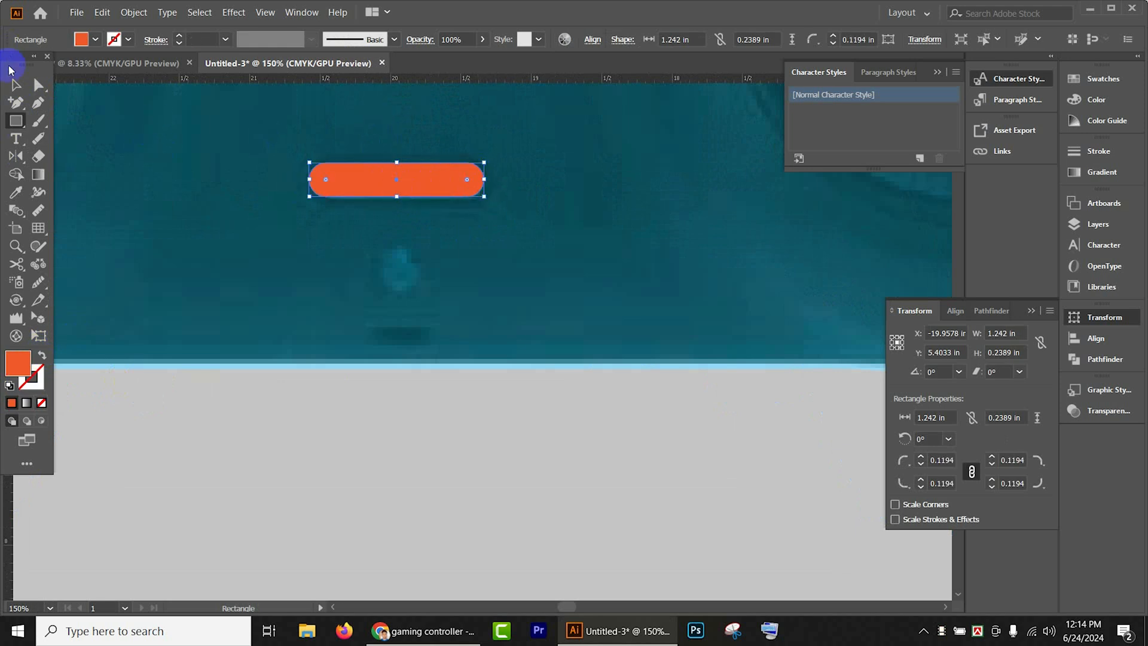
{"action": "left_click", "coordinate": [16, 84]}
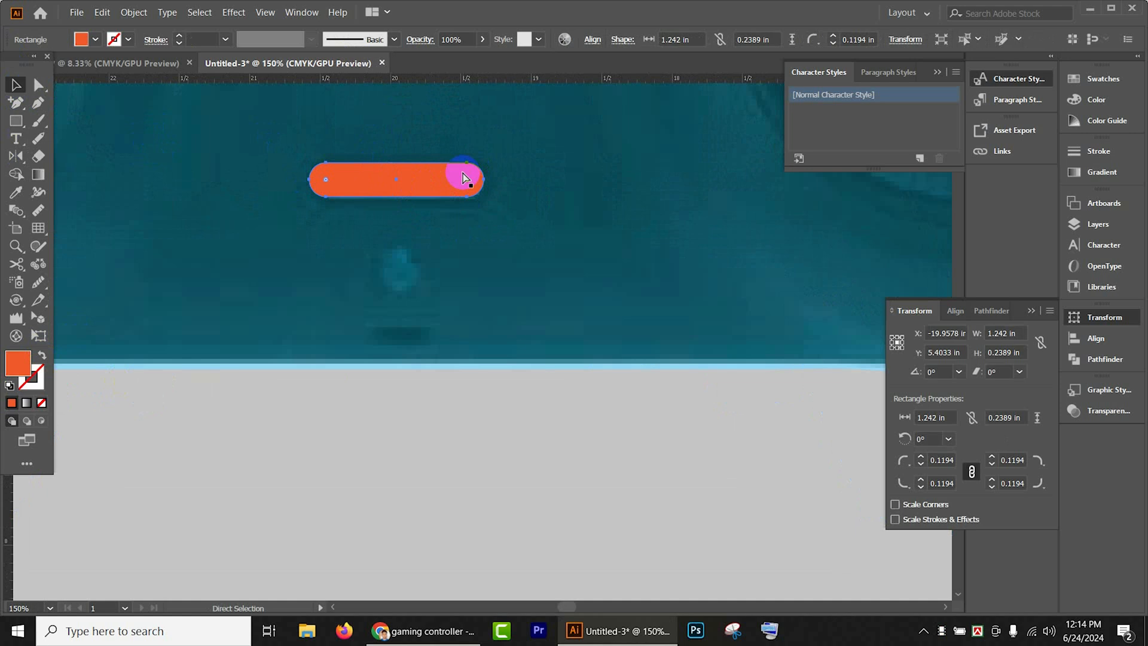
{"action": "key", "text": "Delete"}
- Show all hidden controller shapes and group them together
{"action": "scroll", "coordinate": [470, 186], "scroll_direction": "down", "scroll_amount": 6}
{"action": "scroll", "coordinate": [696, 326], "scroll_direction": "down", "scroll_amount": 2}
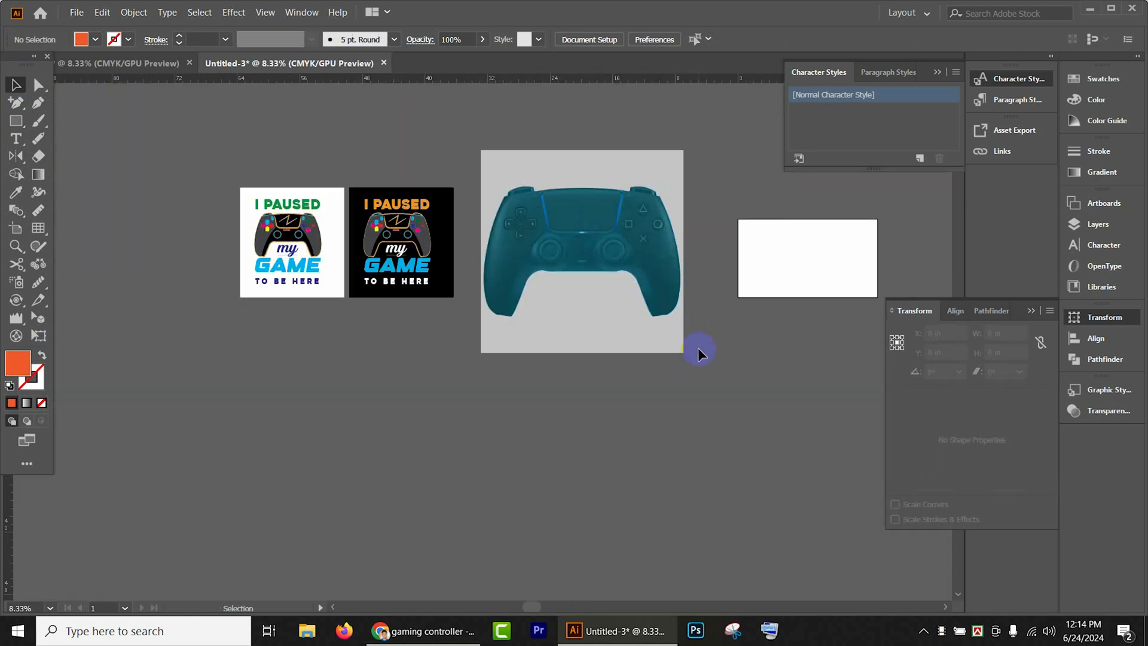
{"action": "left_click_drag", "start_coordinate": [725, 348], "coordinate": [627, 418]}
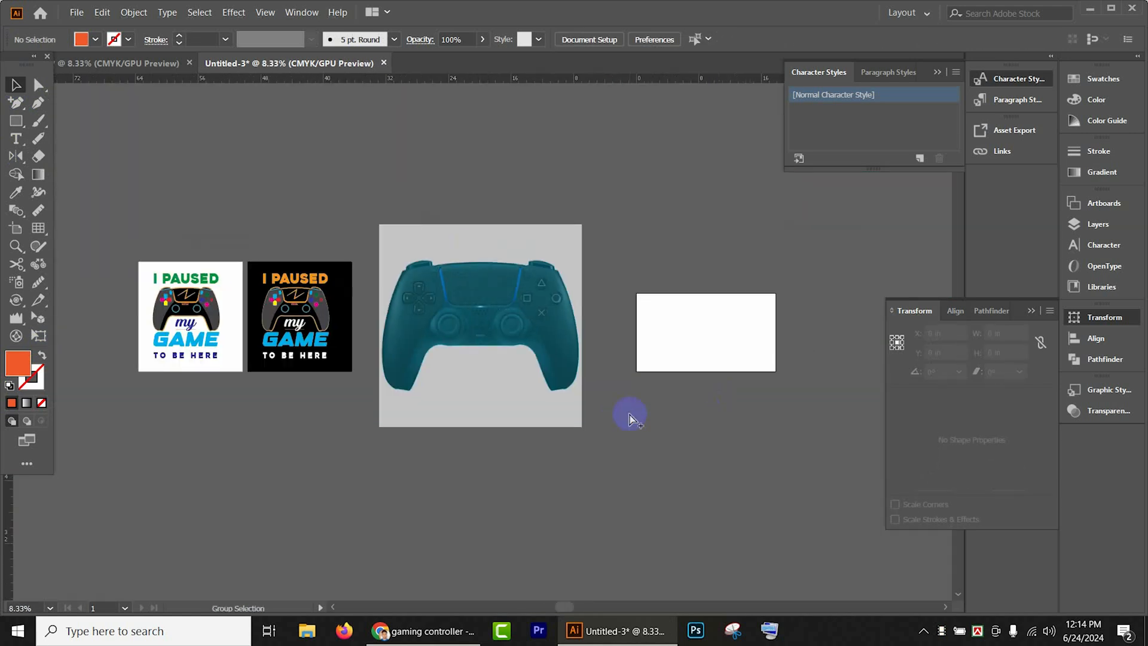
{"action": "key", "text": "ctrl+alt+3"}
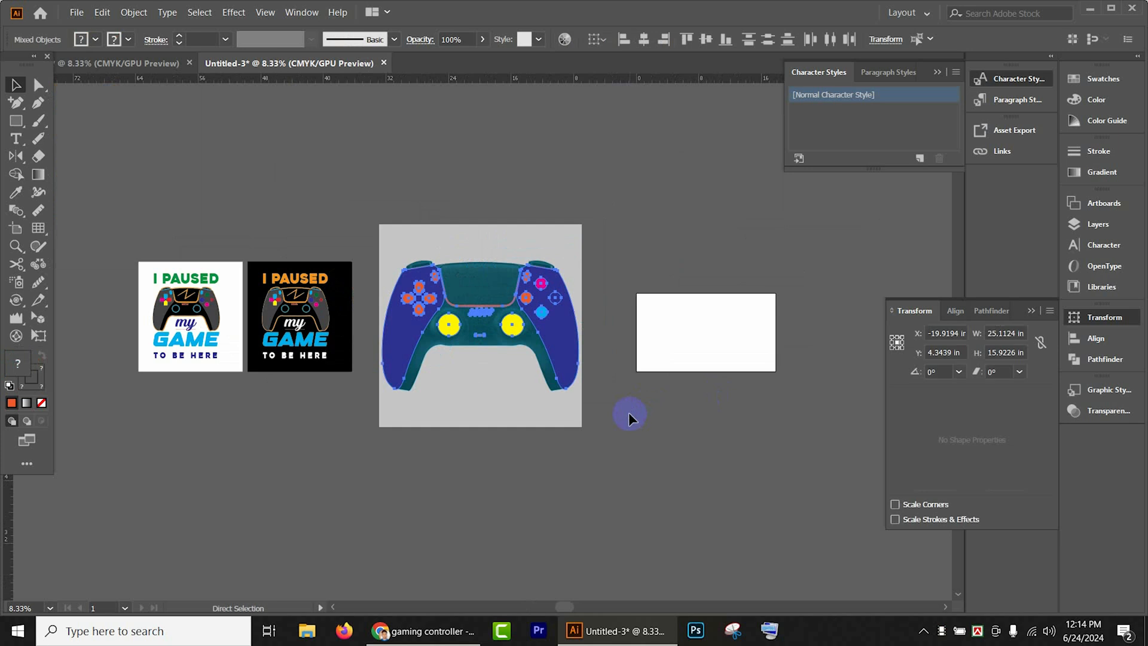
{"action": "key", "text": "a"}
{"action": "key", "text": "v"}
{"action": "left_click", "coordinate": [535, 375]}
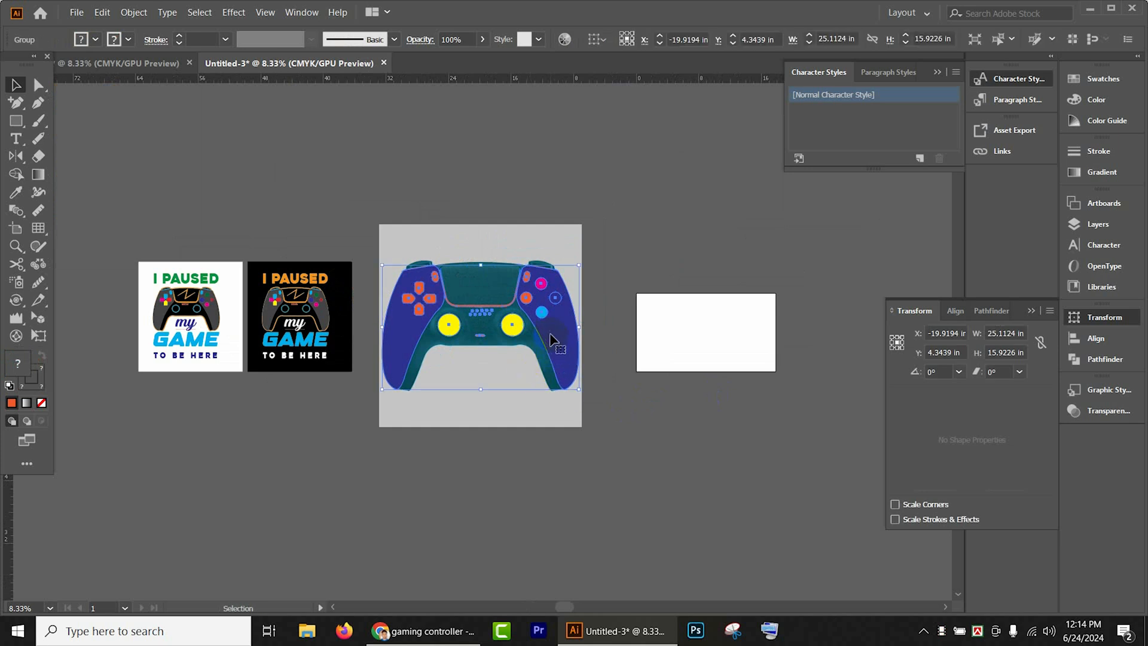
- Unlock the controller photo and the base shape, and move the photo away from the tracing, past the blank white artboard
{"action": "left_click", "coordinate": [562, 238]}
{"action": "key", "text": "ctrl+alt+2"}
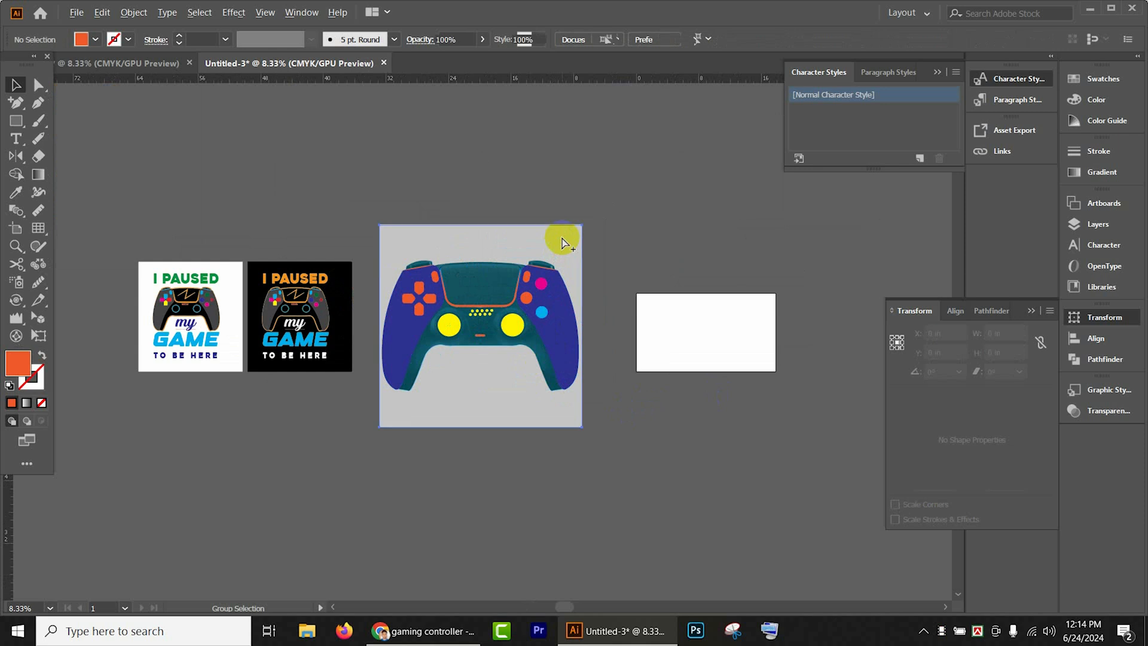
{"action": "left_click_drag", "start_coordinate": [561, 236], "coordinate": [870, 190]}
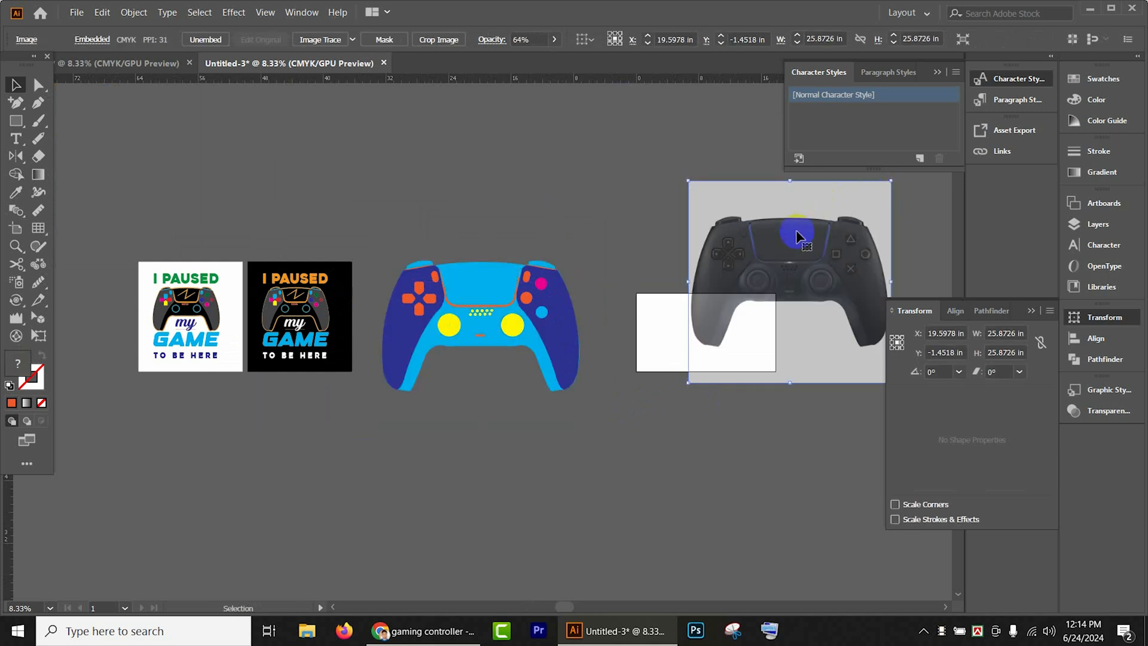
{"action": "left_click_drag", "start_coordinate": [608, 262], "coordinate": [461, 321]}
{"action": "left_click_drag", "start_coordinate": [637, 294], "coordinate": [755, 218]}
{"action": "scroll", "coordinate": [433, 313], "scroll_direction": "up", "scroll_amount": 1}
{"action": "left_click_drag", "start_coordinate": [433, 313], "coordinate": [720, 277]}
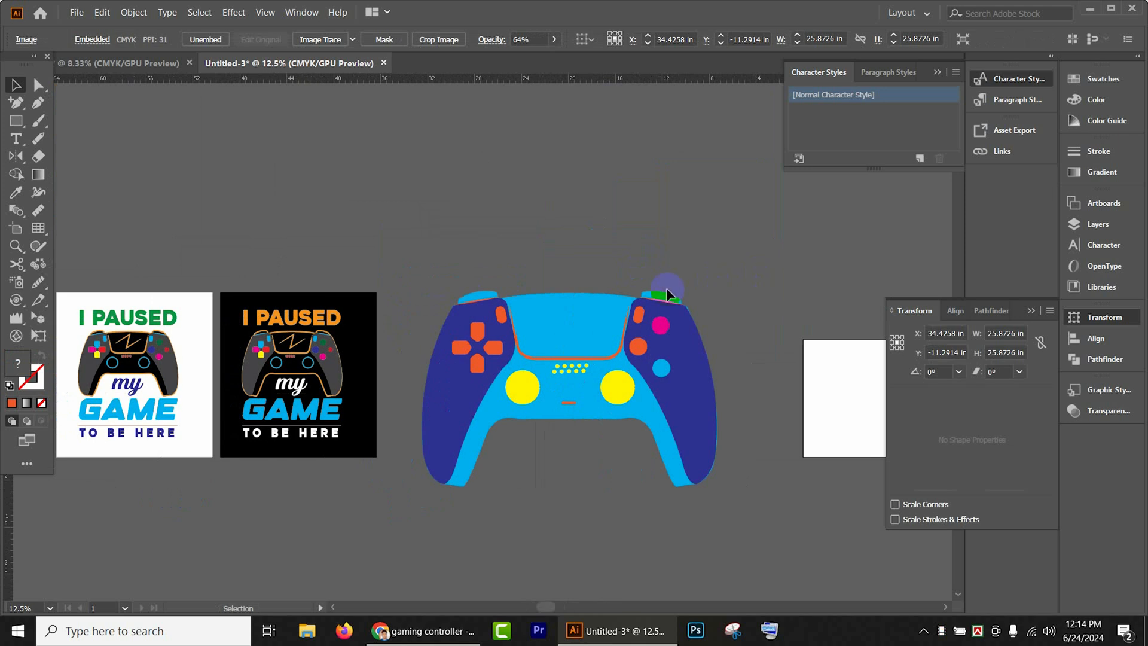
- Examine the traced controller's outline, buttons and grips up close and beside the finished T-shirt designs
{"action": "scroll", "coordinate": [661, 286], "scroll_direction": "up", "scroll_amount": 1}
{"action": "scroll", "coordinate": [661, 285], "scroll_direction": "up", "scroll_amount": 1}
{"action": "scroll", "coordinate": [661, 284], "scroll_direction": "down", "scroll_amount": 1}
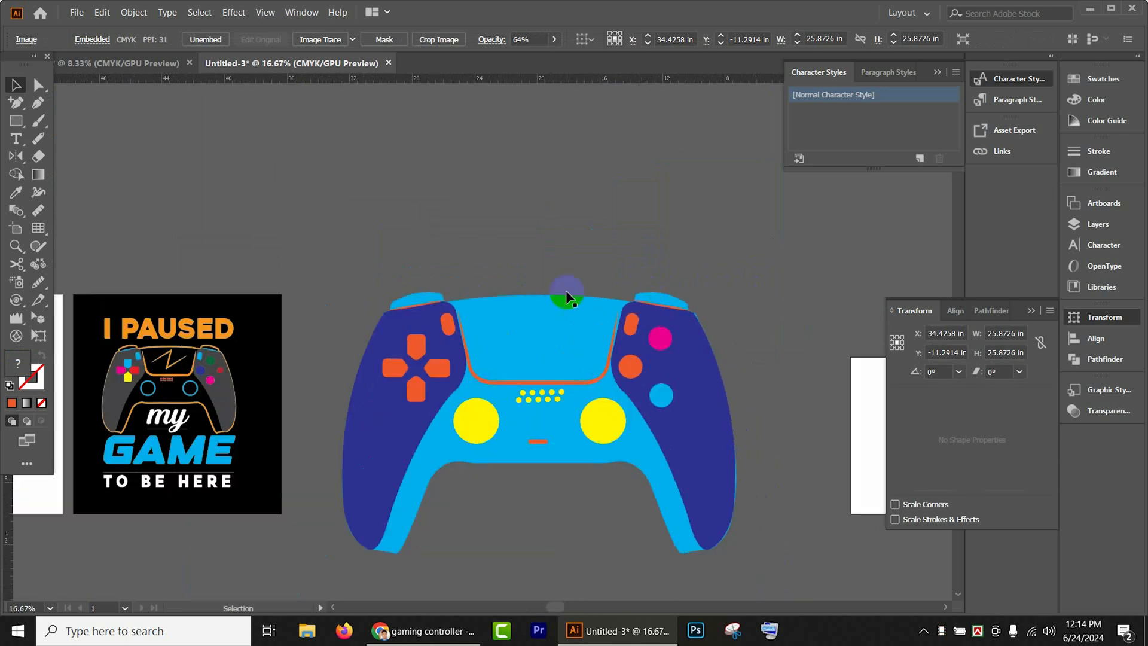
{"action": "left_click_drag", "start_coordinate": [566, 289], "coordinate": [483, 179]}
{"action": "scroll", "coordinate": [585, 239], "scroll_direction": "up", "scroll_amount": 1}
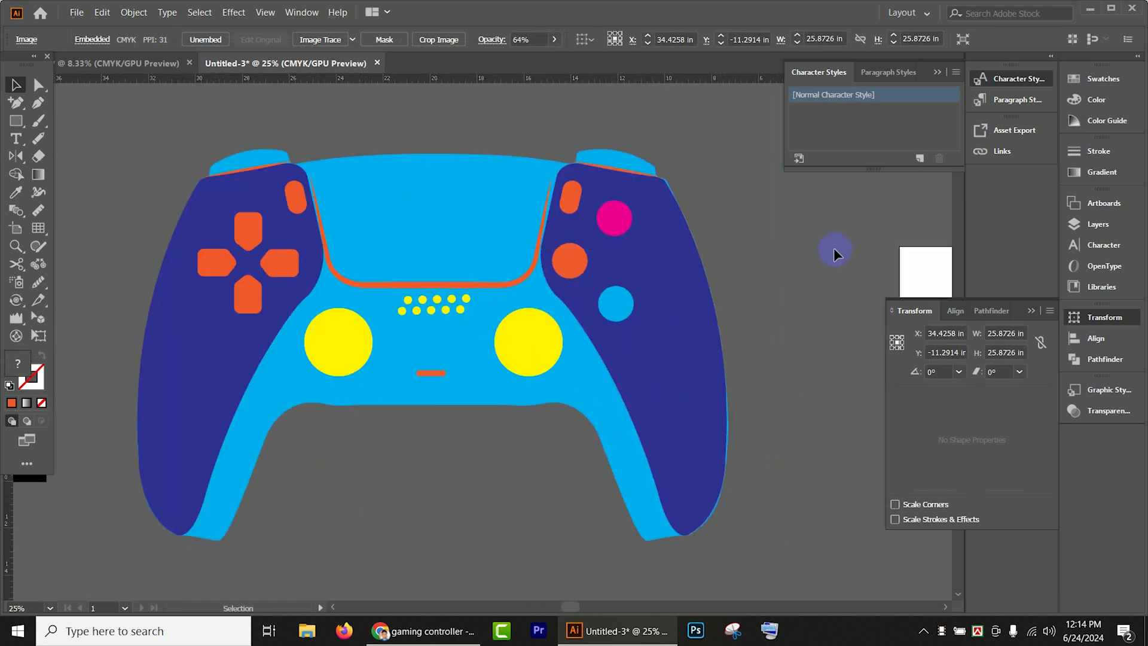
{"action": "left_click", "coordinate": [751, 253]}
{"action": "scroll", "coordinate": [637, 453], "scroll_direction": "down", "scroll_amount": 1}
{"action": "scroll", "coordinate": [636, 453], "scroll_direction": "up", "scroll_amount": 1}
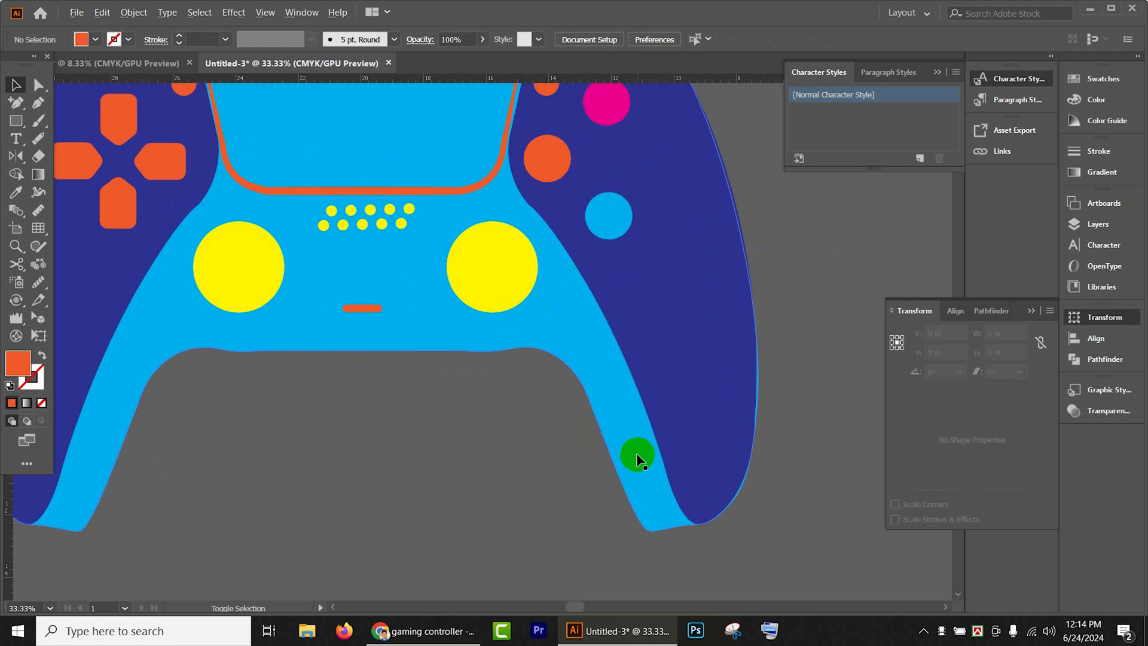
{"action": "scroll", "coordinate": [712, 456], "scroll_direction": "down", "scroll_amount": 2}
{"action": "scroll", "coordinate": [492, 438], "scroll_direction": "down", "scroll_amount": 1}
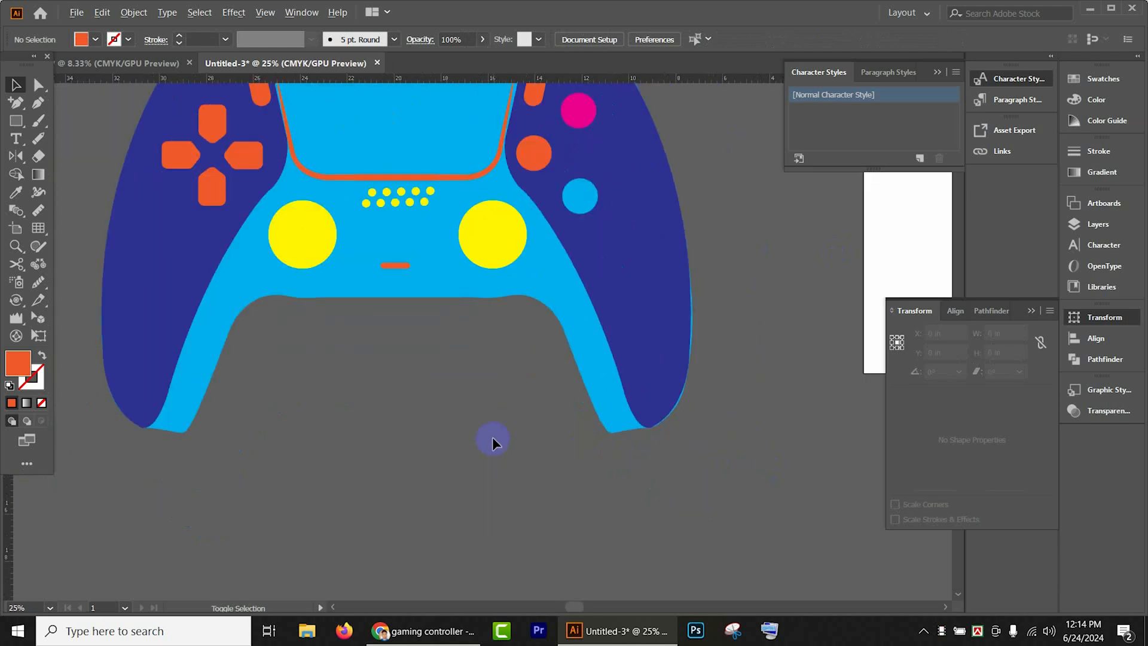
{"action": "left_click_drag", "start_coordinate": [492, 438], "coordinate": [586, 443]}
{"action": "scroll", "coordinate": [585, 441], "scroll_direction": "down", "scroll_amount": 2}
{"action": "left_click_drag", "start_coordinate": [664, 425], "coordinate": [192, 389]}
{"action": "left_click_drag", "start_coordinate": [676, 385], "coordinate": [871, 360]}
{"action": "left_click_drag", "start_coordinate": [353, 345], "coordinate": [600, 345]}
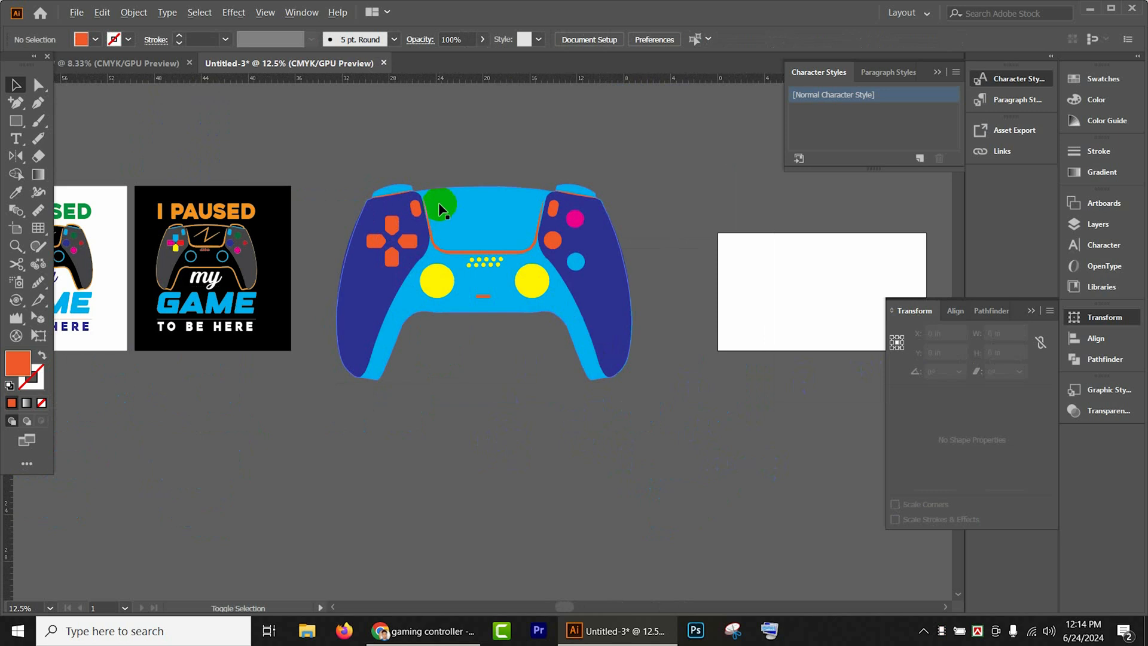
{"action": "scroll", "coordinate": [439, 202], "scroll_direction": "up", "scroll_amount": 1}
{"action": "scroll", "coordinate": [447, 198], "scroll_direction": "up", "scroll_amount": 2}
{"action": "scroll", "coordinate": [447, 197], "scroll_direction": "down", "scroll_amount": 1}
{"action": "scroll", "coordinate": [532, 335], "scroll_direction": "down", "scroll_amount": 1}
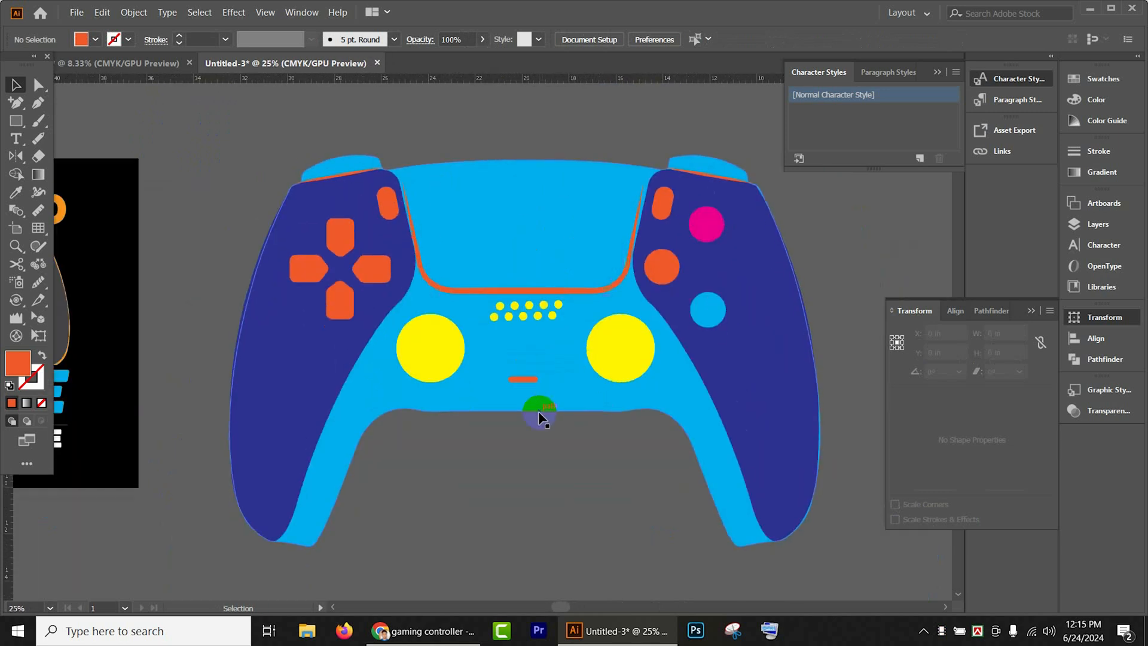
- Draw a four-point zigzag path about 6.3 in wide and 3.7 in high across the controller's touchpad with the Pen tool
{"action": "left_click", "coordinate": [16, 86]}
{"action": "left_click", "coordinate": [39, 105]}
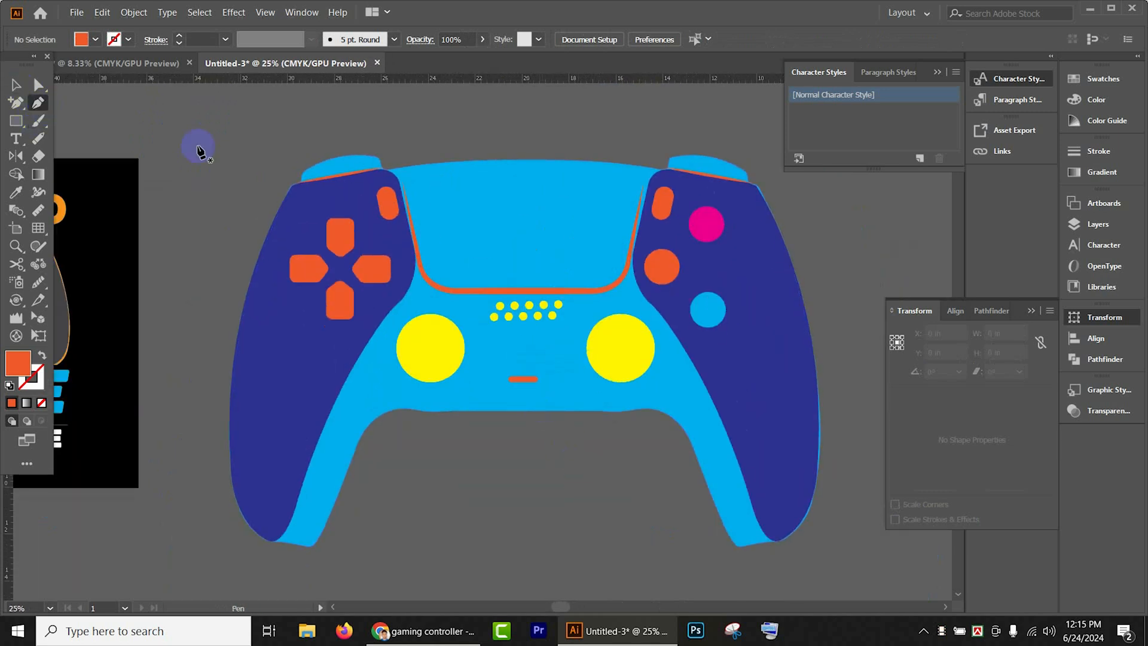
{"action": "left_click", "coordinate": [441, 240]}
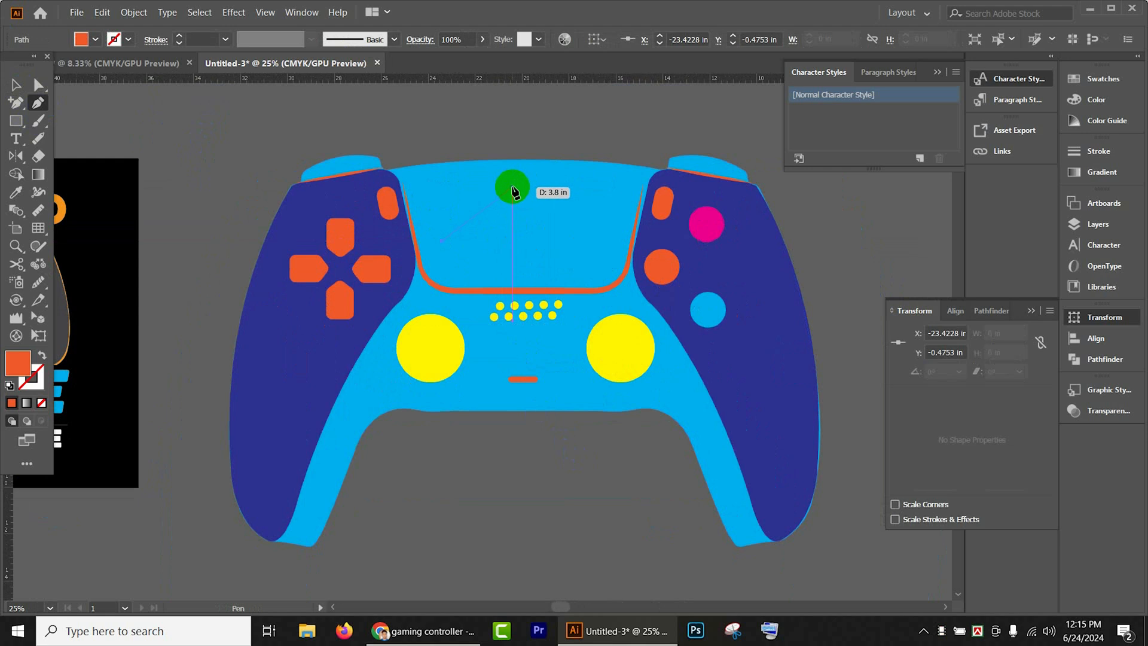
{"action": "left_click", "coordinate": [515, 186]}
{"action": "left_click", "coordinate": [507, 265]}
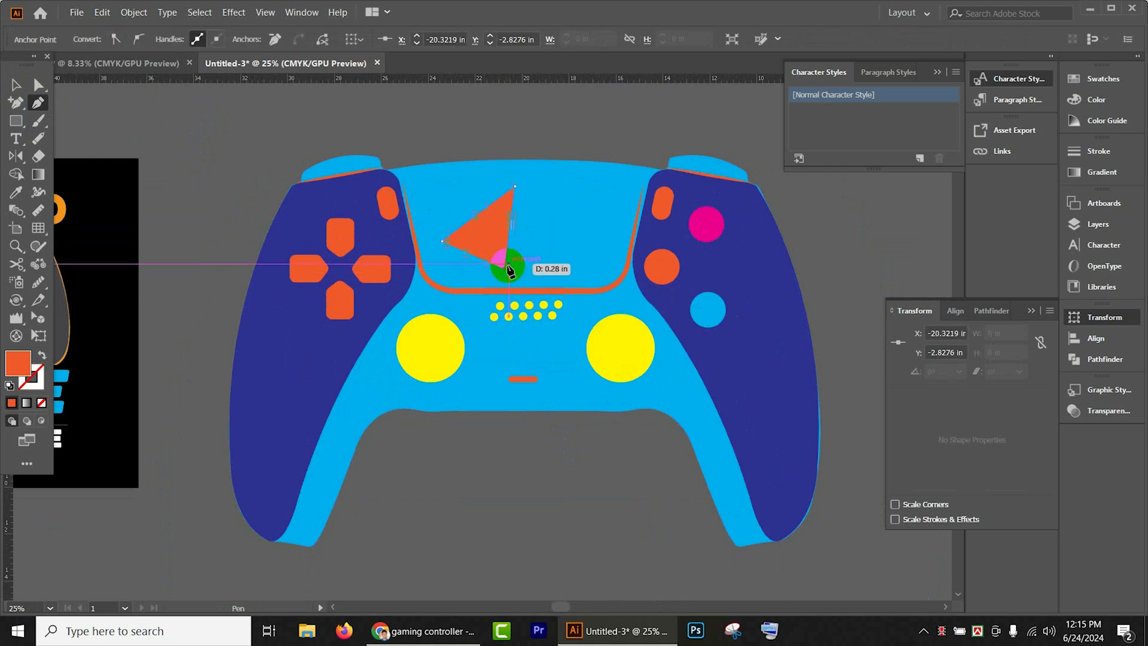
{"action": "left_click", "coordinate": [589, 203]}
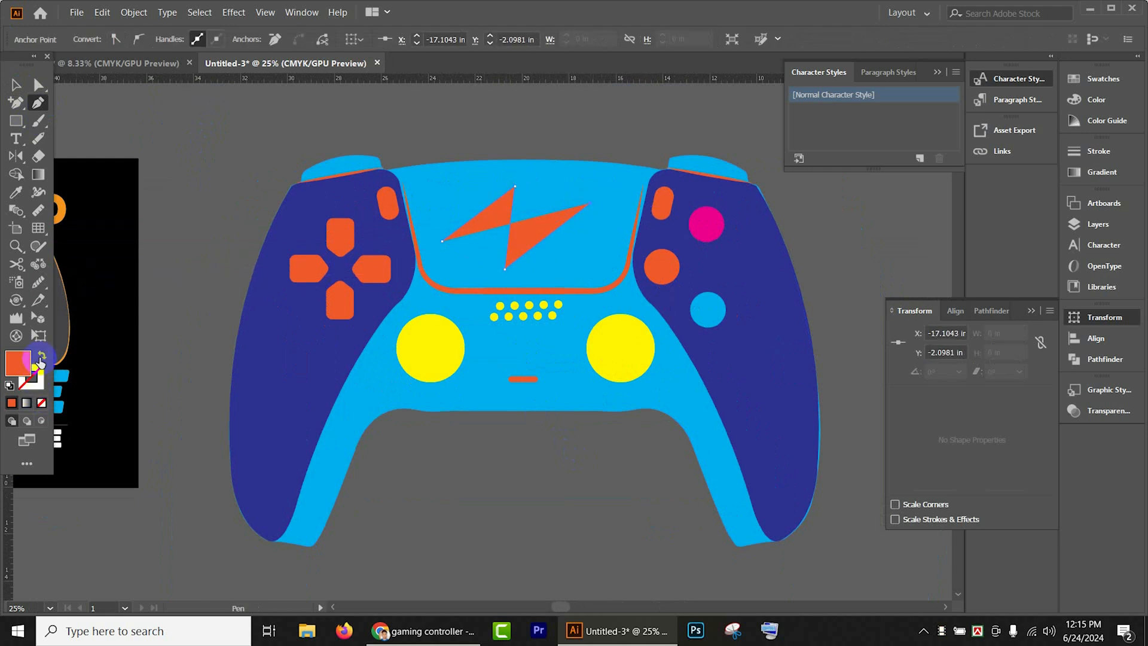
- Give the touchpad zigzag no fill and an orange 12 pt stroke with the width profile that tapers at both ends
{"action": "left_click", "coordinate": [40, 357]}
{"action": "left_click", "coordinate": [21, 83]}
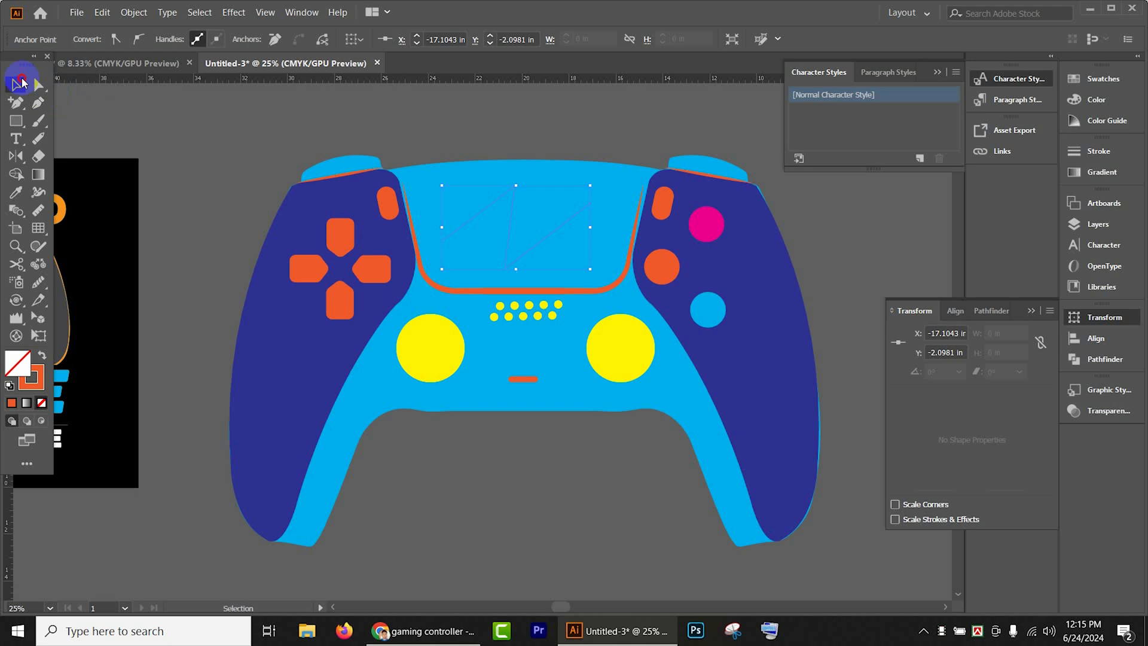
{"action": "left_click", "coordinate": [182, 120]}
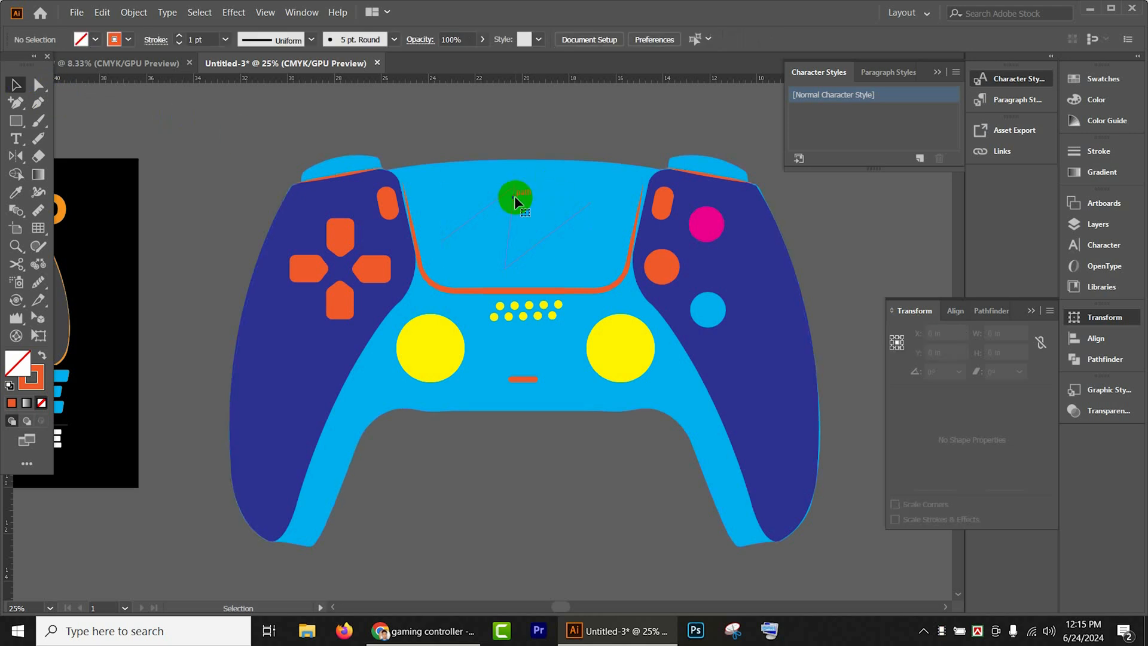
{"action": "left_click", "coordinate": [514, 196]}
{"action": "left_click", "coordinate": [274, 40]}
{"action": "left_click", "coordinate": [271, 105]}
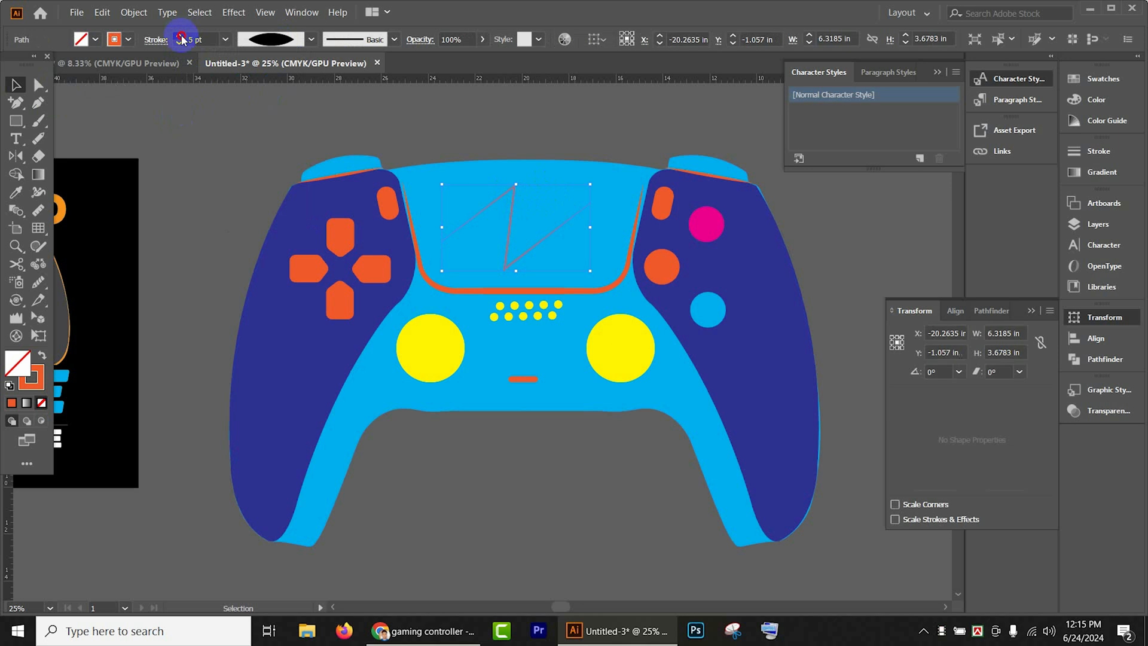
{"action": "left_click", "coordinate": [671, 148]}
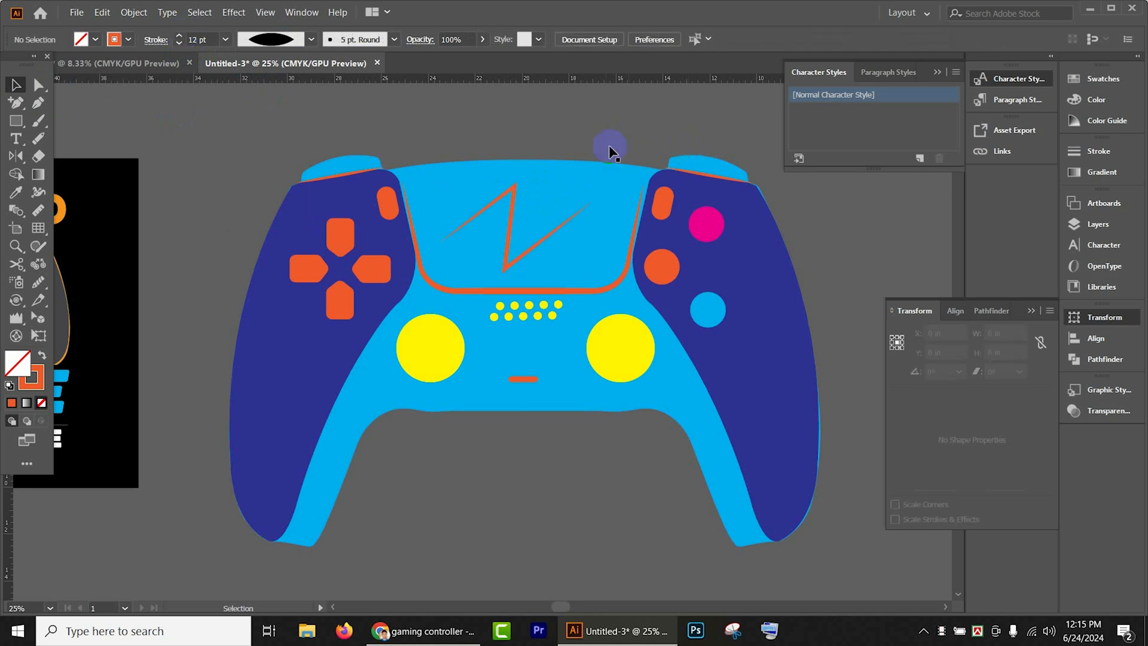
{"action": "scroll", "coordinate": [579, 465], "scroll_direction": "down", "scroll_amount": 3}
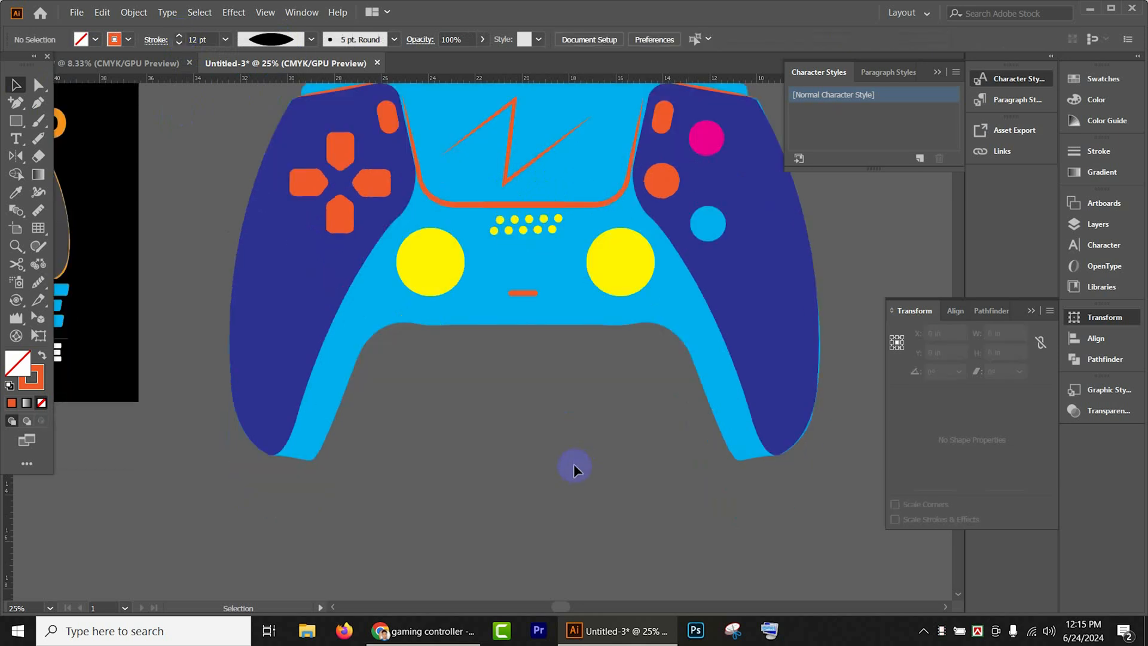
{"action": "scroll", "coordinate": [515, 413], "scroll_direction": "down", "scroll_amount": 1}
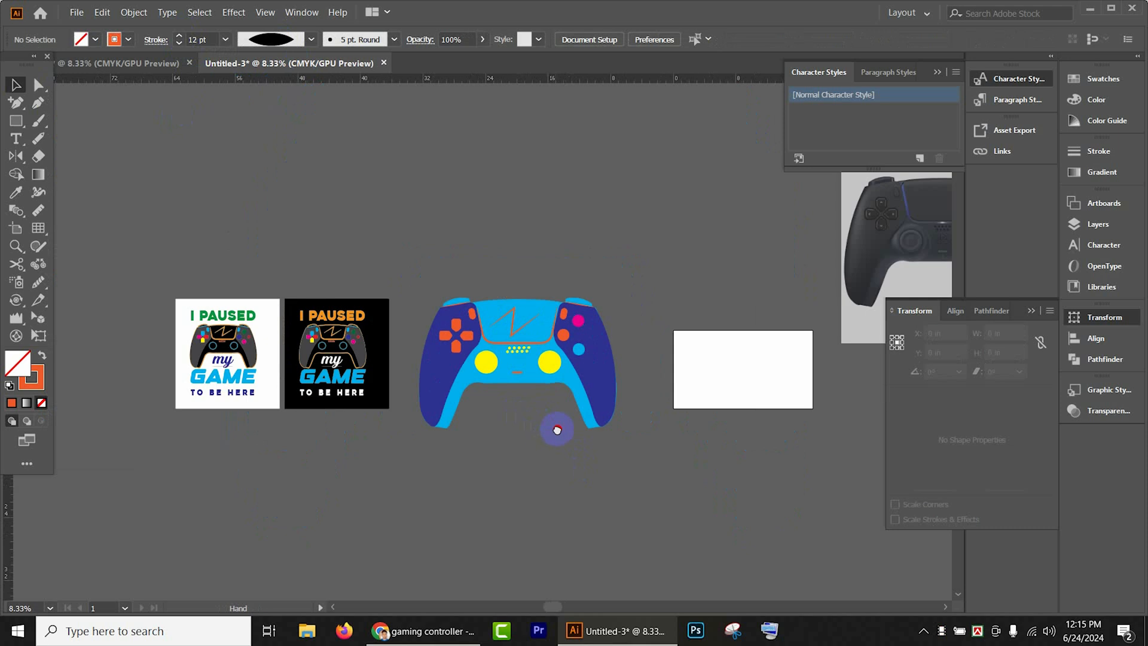
- Try to scale the whole controller artwork down to about 7 in wide and 4.6 in high
{"action": "left_click_drag", "start_coordinate": [558, 430], "coordinate": [713, 389]}
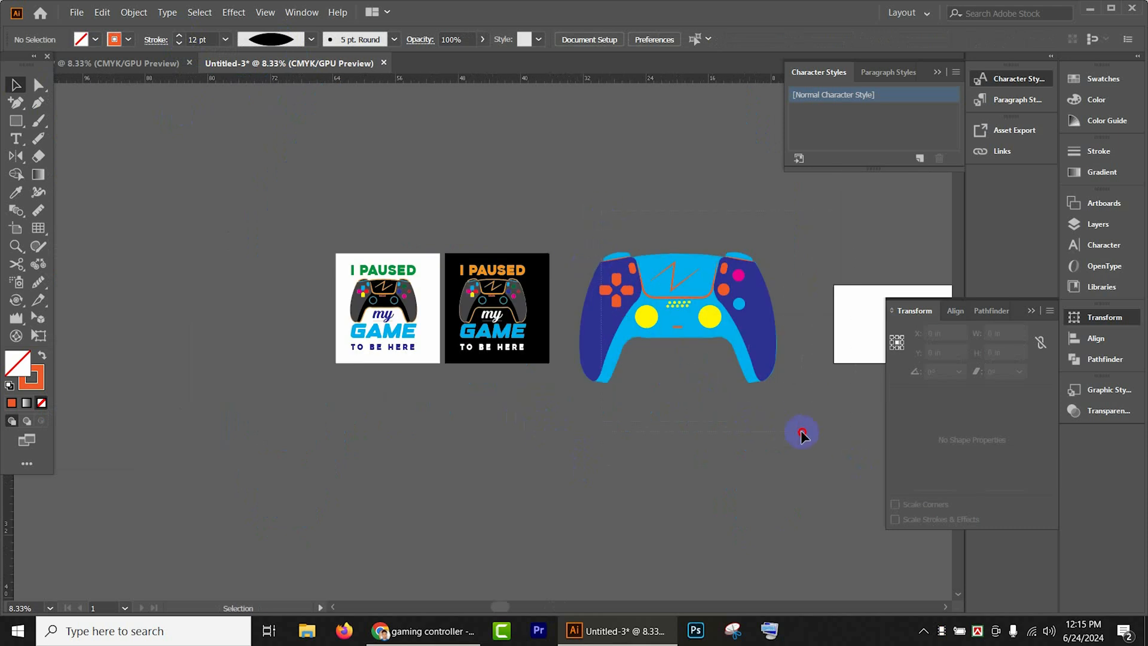
{"action": "left_click_drag", "start_coordinate": [801, 431], "coordinate": [802, 432]}
{"action": "key", "text": "ctrl+2"}
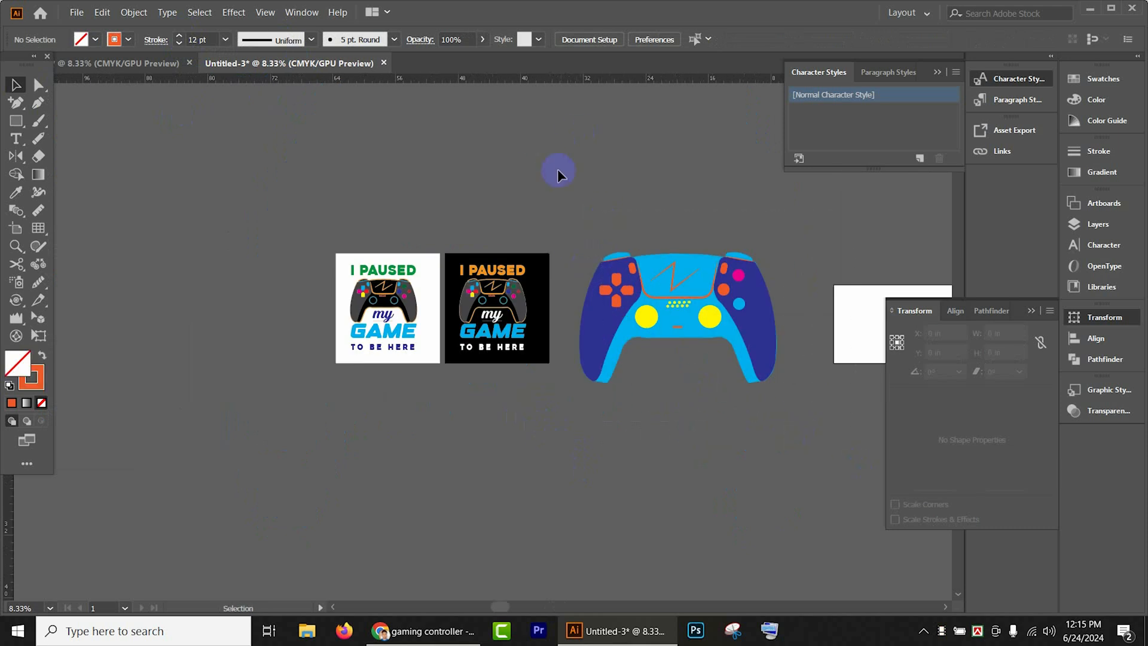
{"action": "key", "text": "ctrl+alt+2"}
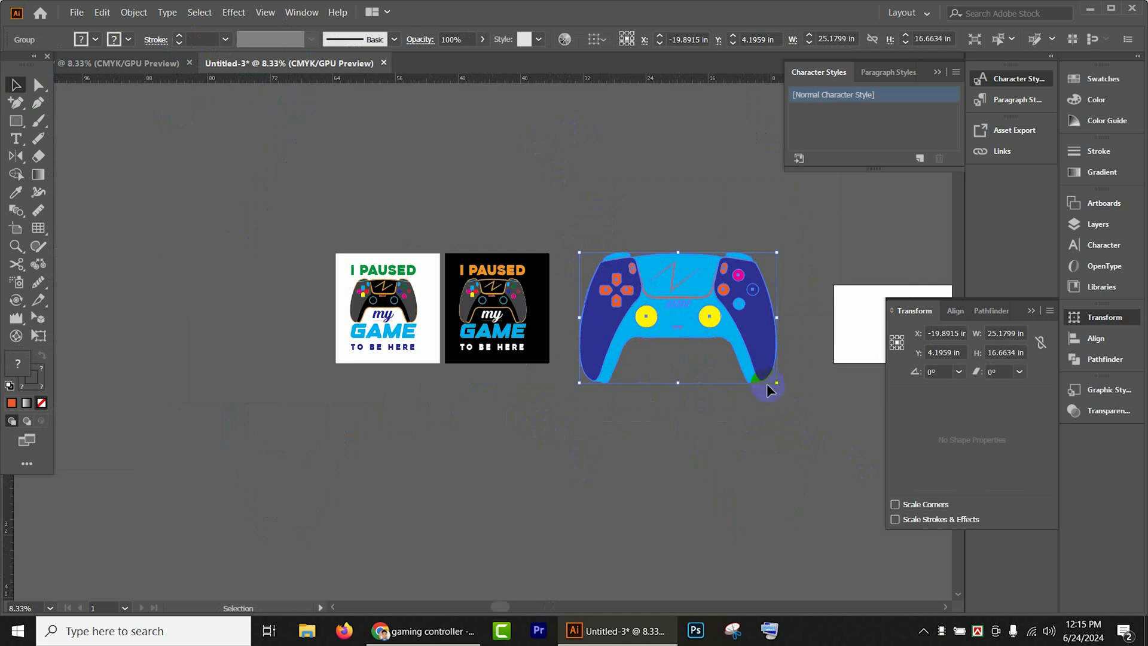
{"action": "left_click_drag", "start_coordinate": [776, 384], "coordinate": [727, 335]}
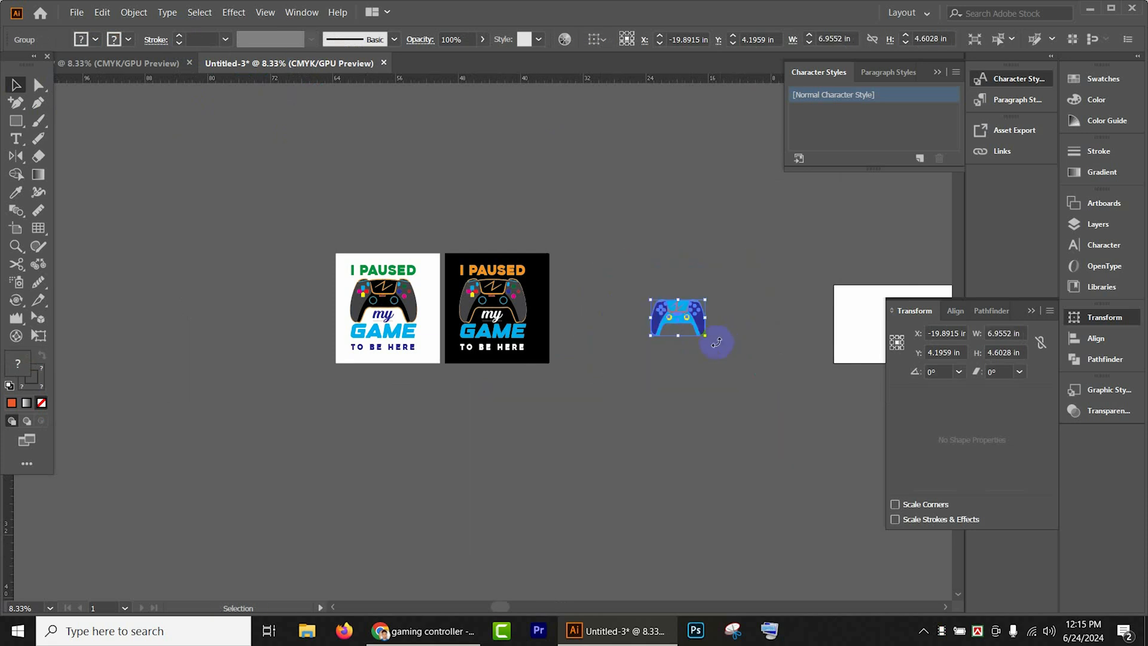
{"action": "scroll", "coordinate": [679, 315], "scroll_direction": "up", "scroll_amount": 3}
{"action": "key", "text": "ctrl+z"}
{"action": "scroll", "coordinate": [676, 310], "scroll_direction": "up", "scroll_amount": 4}
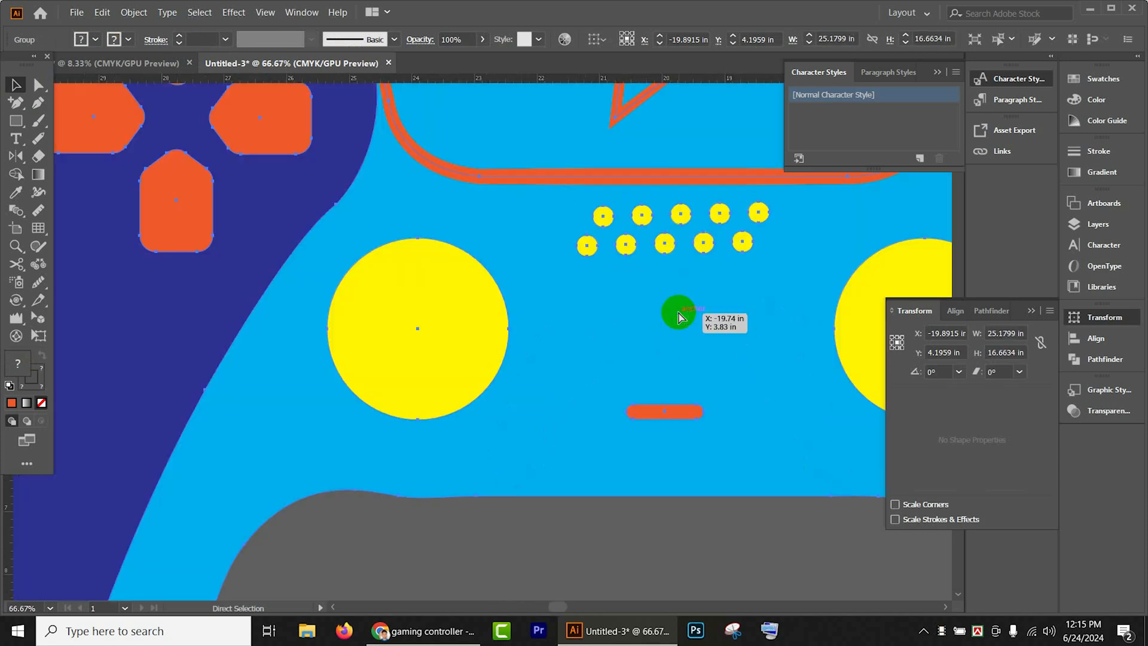
- Expand the appearance and strokes of the whole controller artwork into plain filled shapes
{"action": "scroll", "coordinate": [712, 351], "scroll_direction": "down", "scroll_amount": 4}
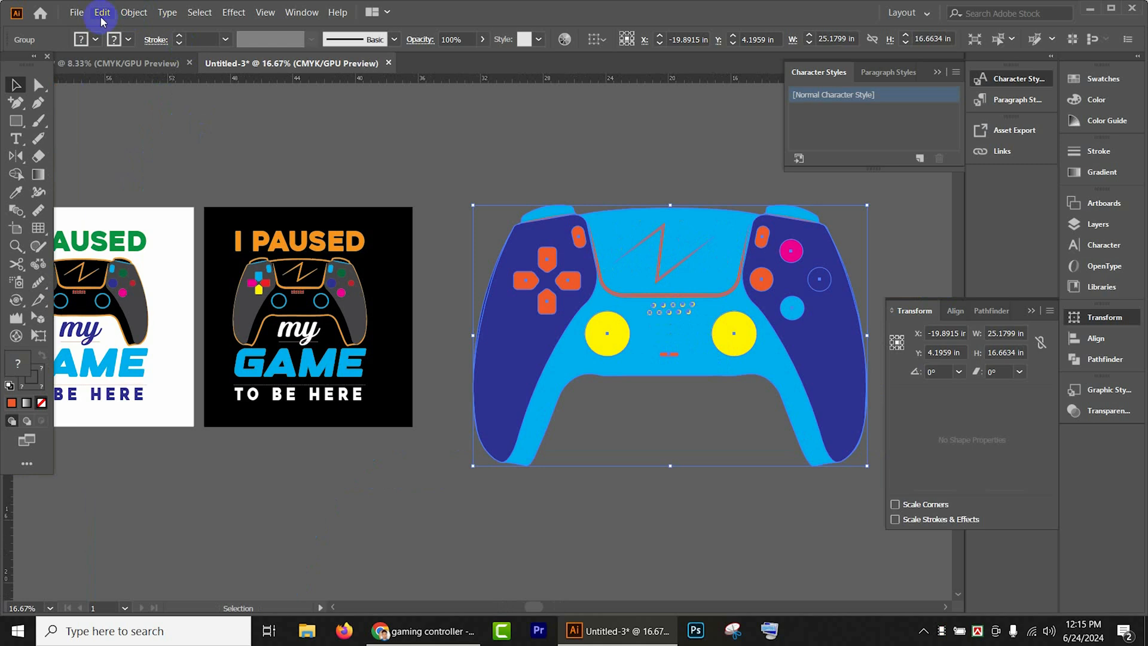
{"action": "left_click", "coordinate": [133, 12]}
{"action": "left_click", "coordinate": [165, 180]}
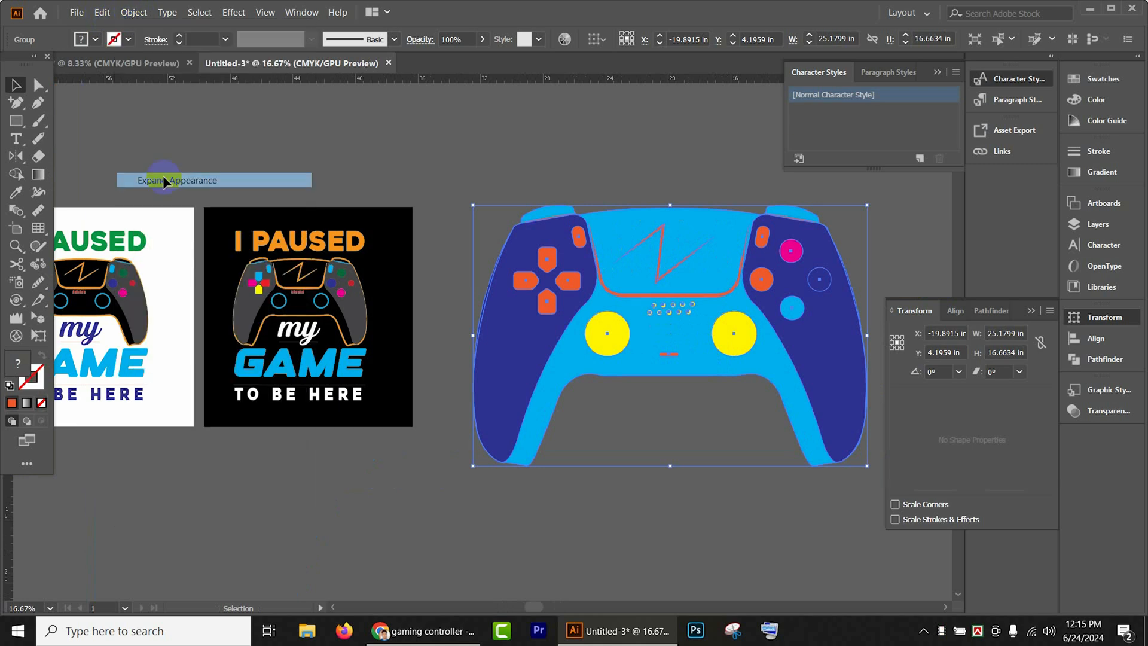
{"action": "left_click", "coordinate": [665, 288]}
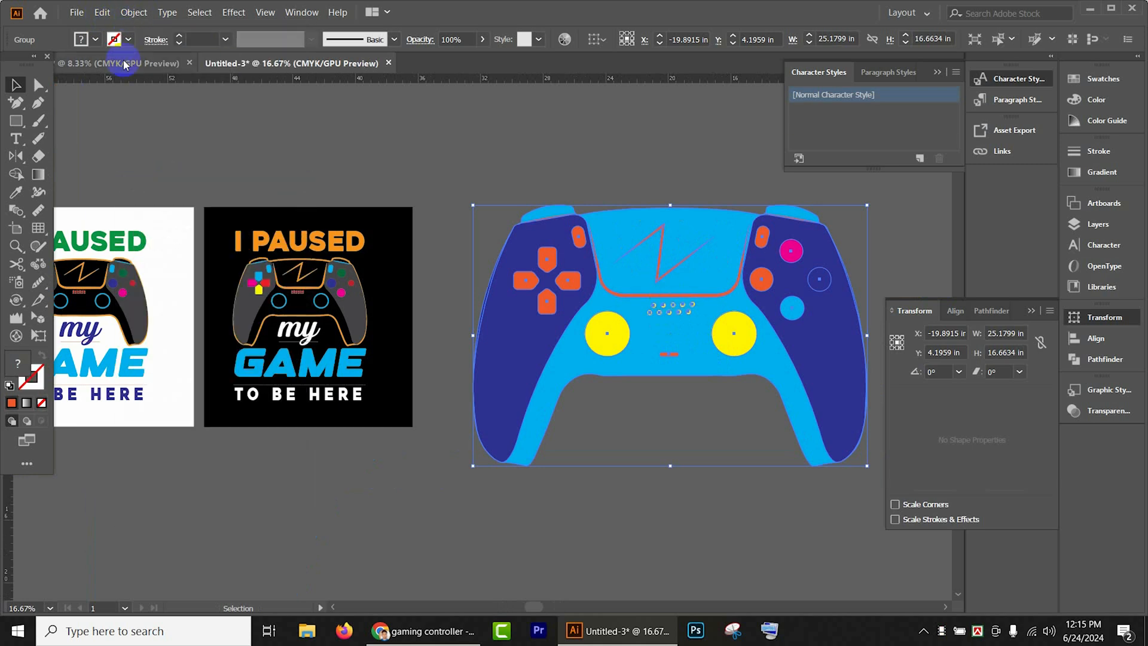
{"action": "left_click", "coordinate": [127, 12]}
{"action": "left_click", "coordinate": [166, 167]}
{"action": "left_click", "coordinate": [615, 371]}
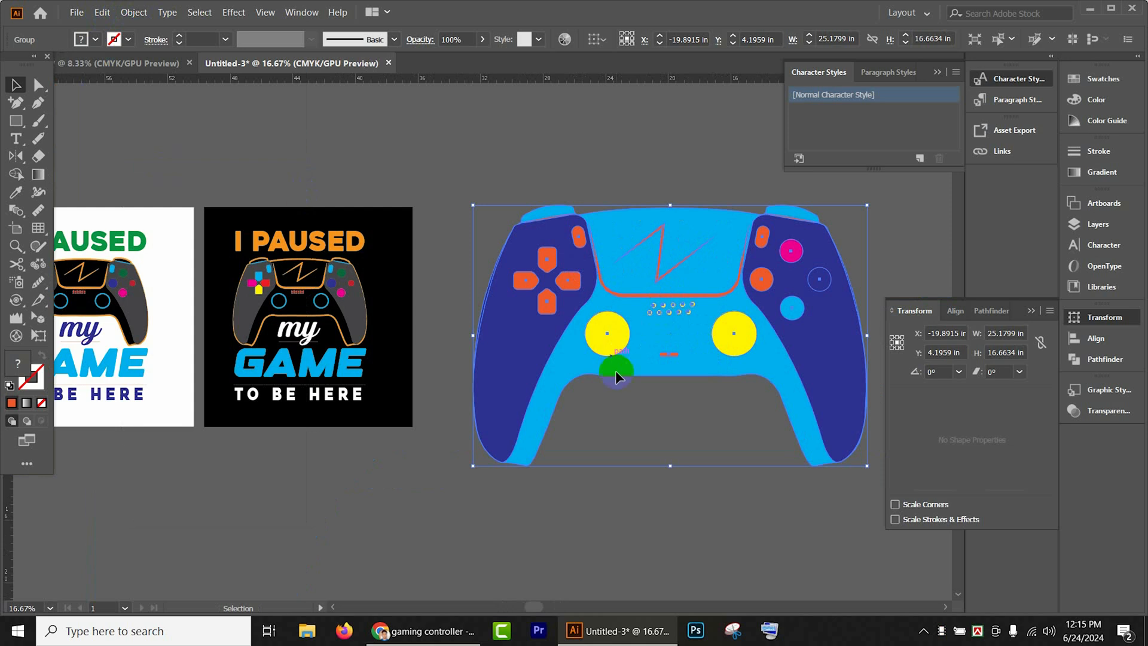
{"action": "left_click", "coordinate": [134, 13]}
{"action": "left_click", "coordinate": [144, 160]}
{"action": "left_click", "coordinate": [562, 187]}
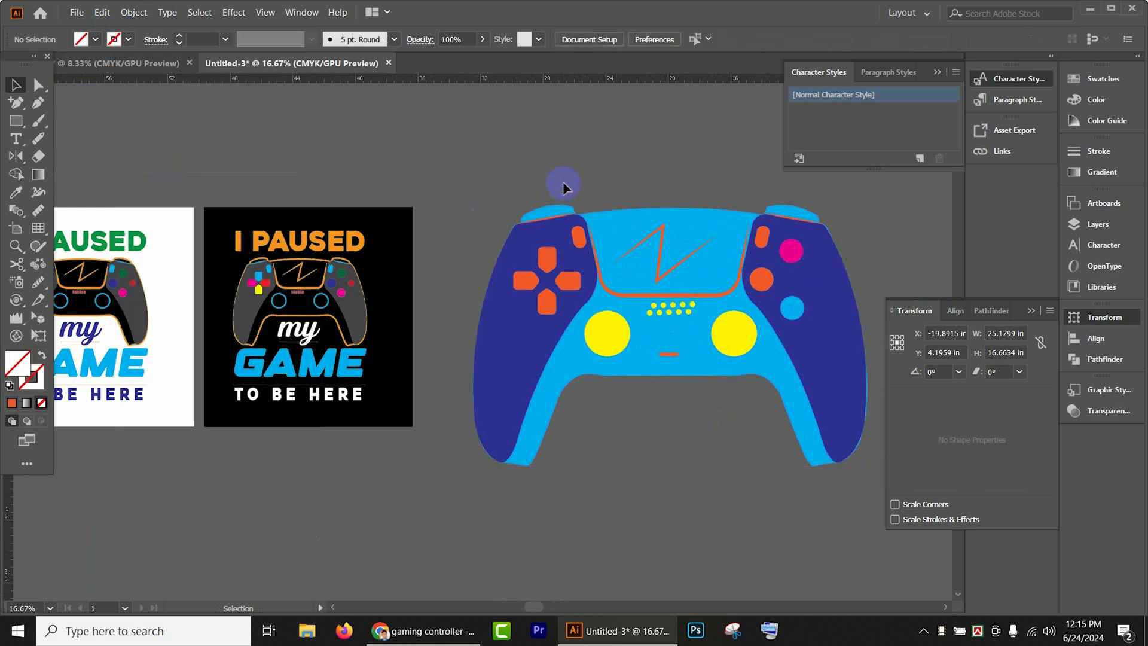
- Scale the controller down to about 11 in wide and 7.3 in high and move it beside the blank artboard
{"action": "left_click_drag", "start_coordinate": [631, 192], "coordinate": [745, 462]}
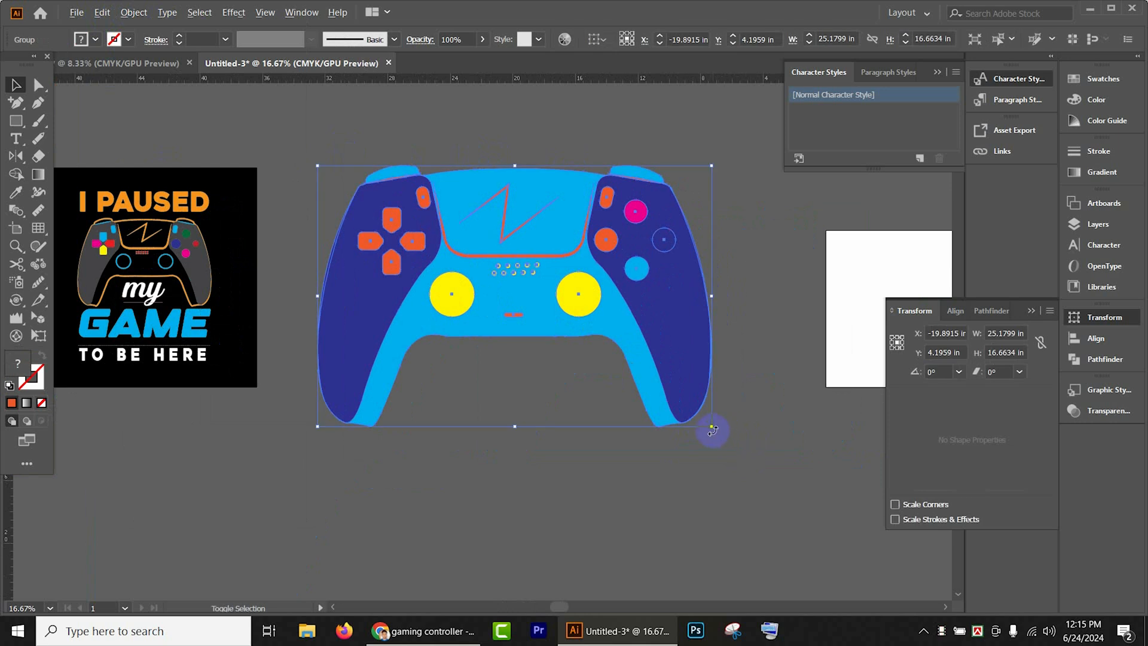
{"action": "left_click_drag", "start_coordinate": [712, 429], "coordinate": [601, 353]}
{"action": "left_click_drag", "start_coordinate": [496, 301], "coordinate": [771, 302]}
- Create a 10 in by 12 in rectangle in the empty area beside the black T-shirt design and fill it white
{"action": "scroll", "coordinate": [849, 410], "scroll_direction": "left", "scroll_amount": 5}
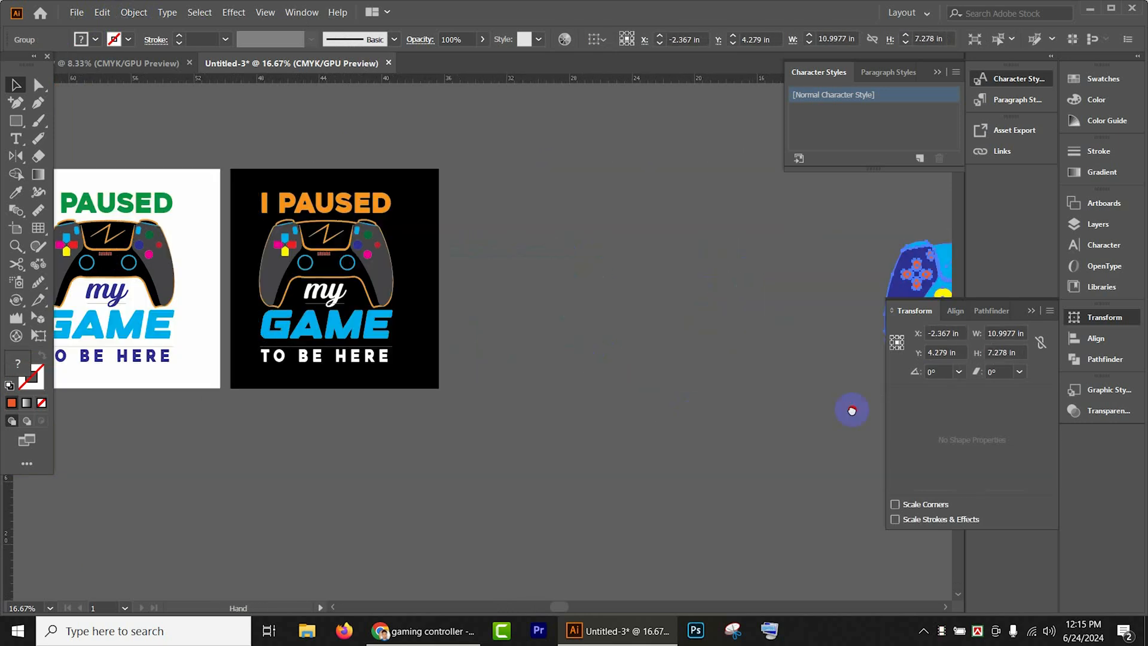
{"action": "left_click", "coordinate": [7, 122]}
{"action": "left_click", "coordinate": [580, 229]}
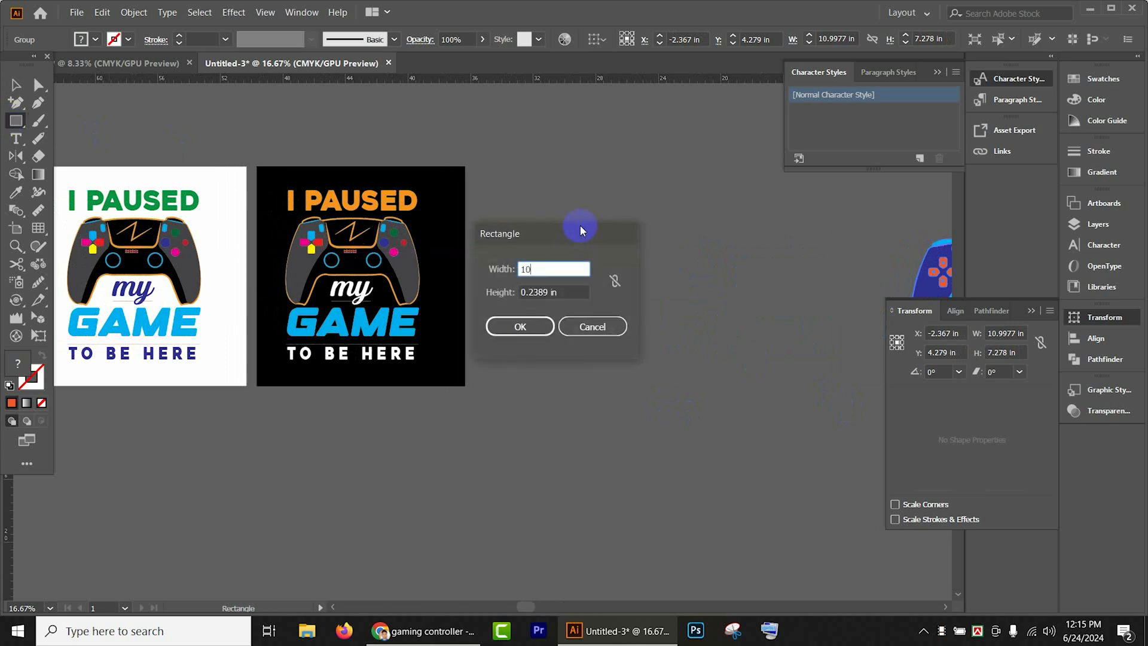
{"action": "key", "text": "Tab"}
{"action": "type", "text": "12"}
{"action": "key", "text": "Tab"}
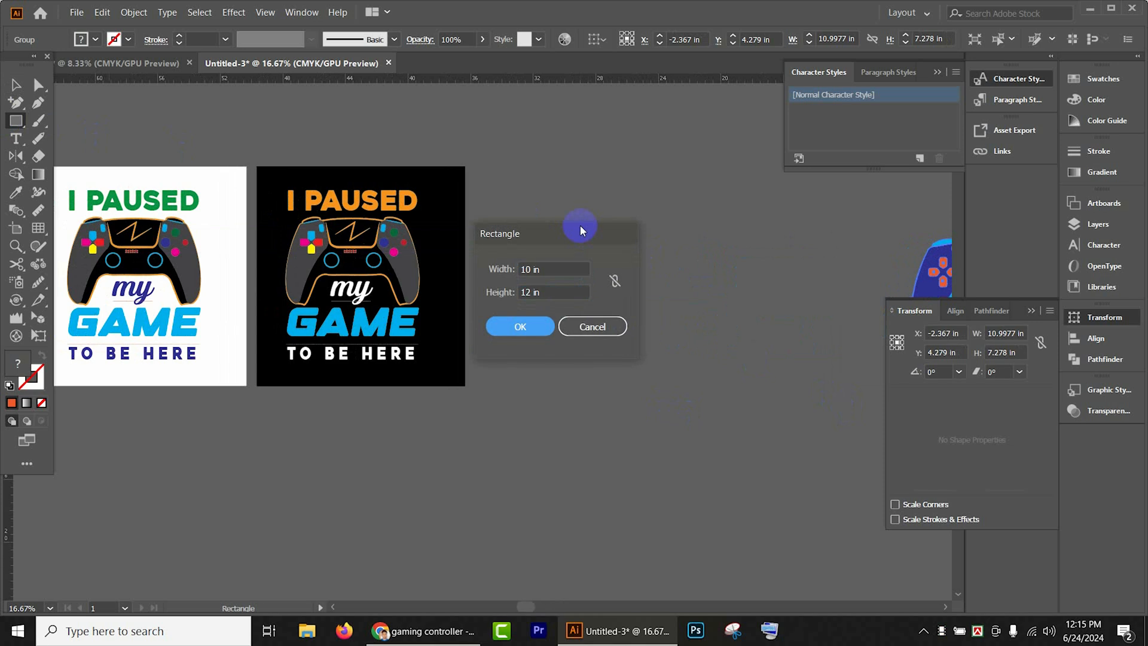
{"action": "key", "text": "Return"}
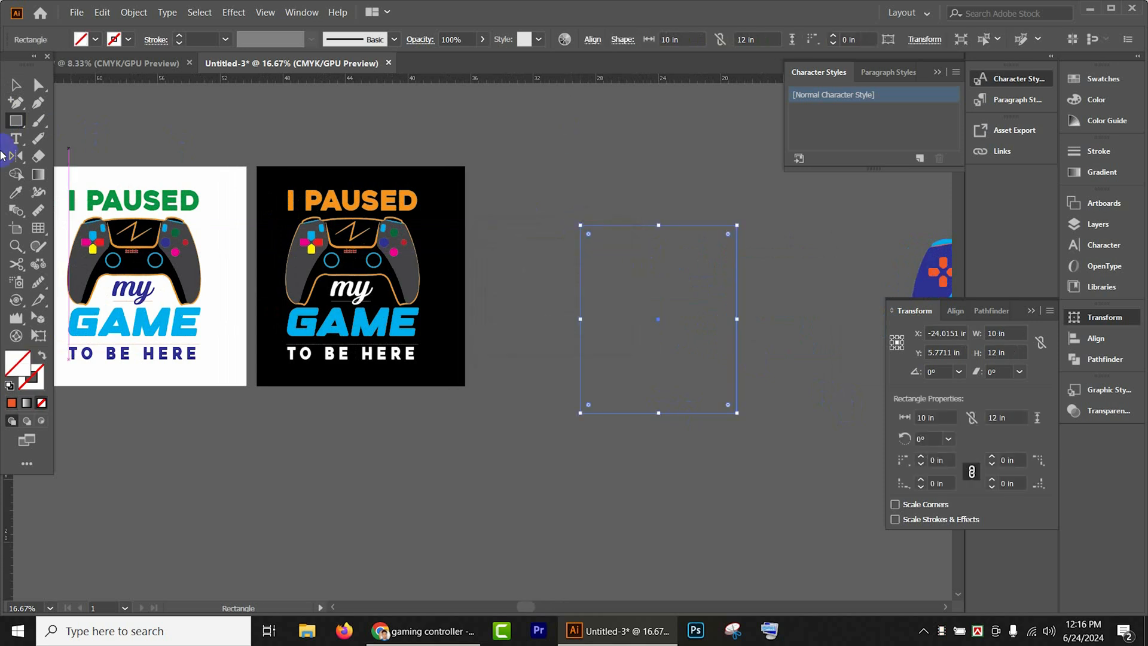
{"action": "left_click", "coordinate": [96, 42]}
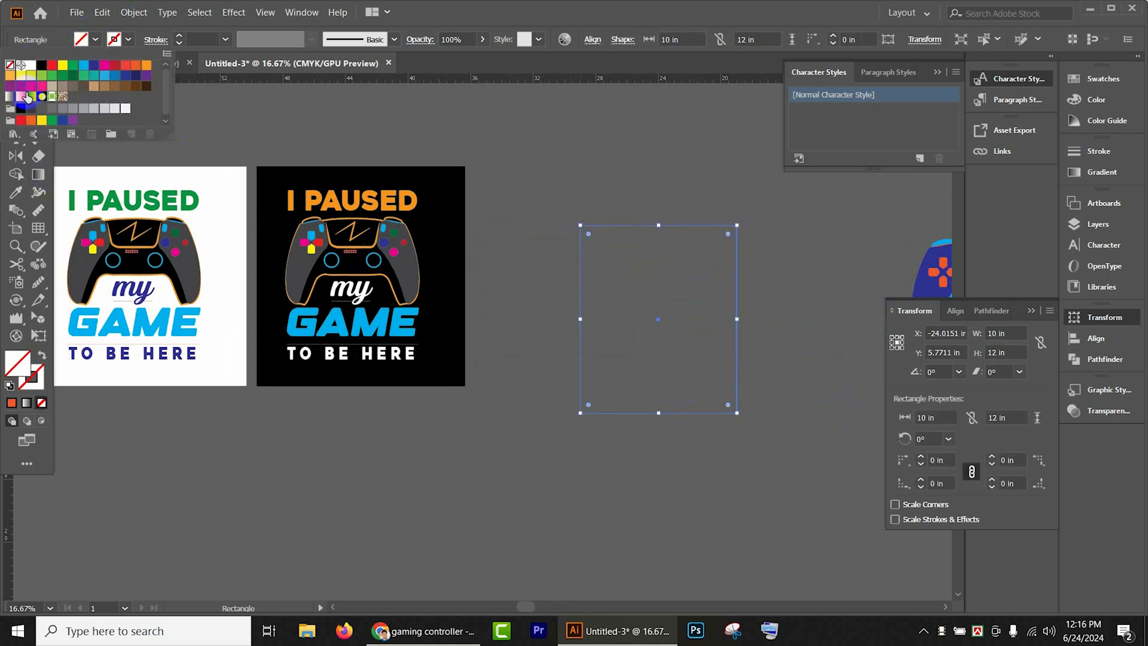
{"action": "left_click", "coordinate": [31, 65]}
{"action": "left_click", "coordinate": [189, 159]}
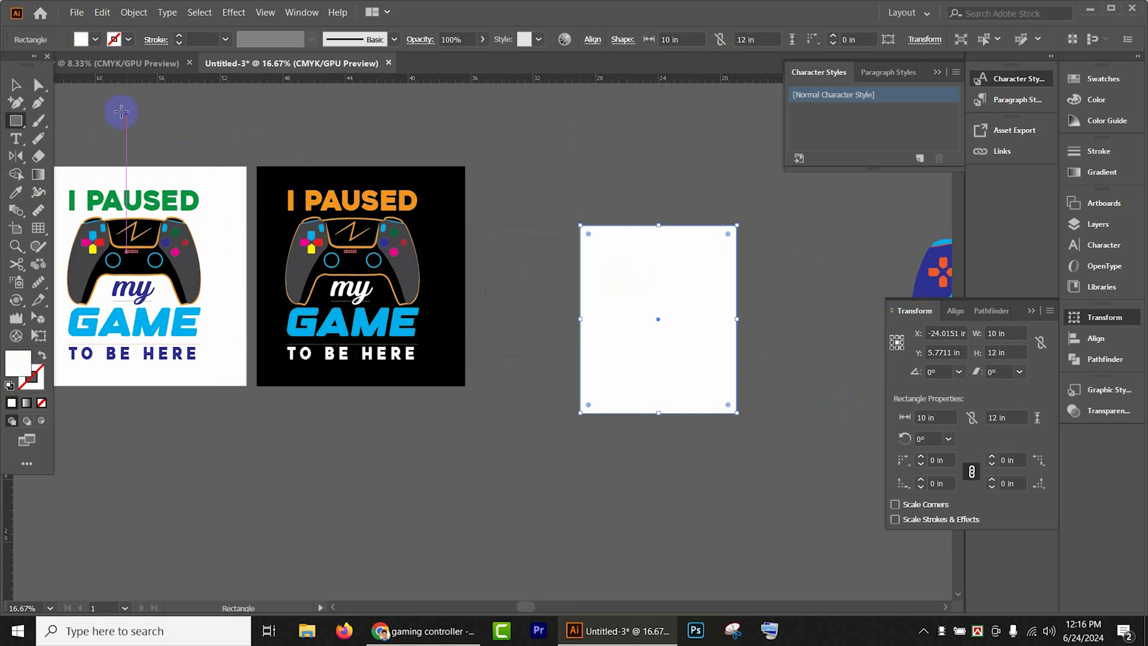
- Move the white rectangle closer to the black T-shirt design and lock it in place
{"action": "left_click", "coordinate": [24, 85]}
{"action": "left_click_drag", "start_coordinate": [666, 310], "coordinate": [609, 254]}
{"action": "left_click", "coordinate": [645, 260]}
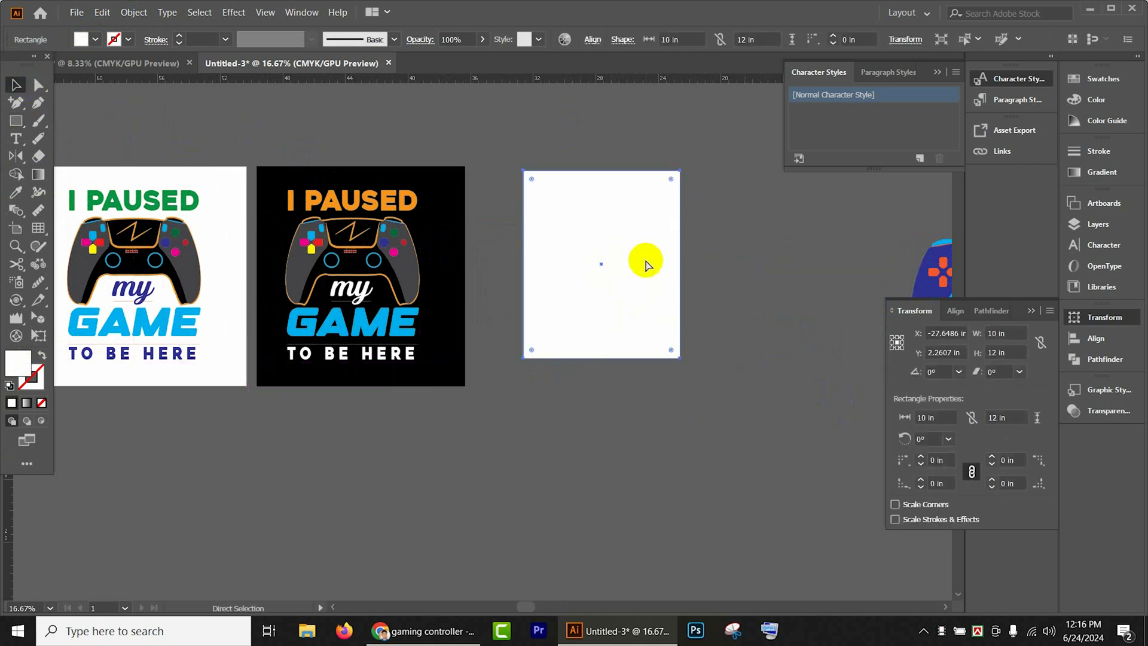
{"action": "key", "text": "ctrl+2"}
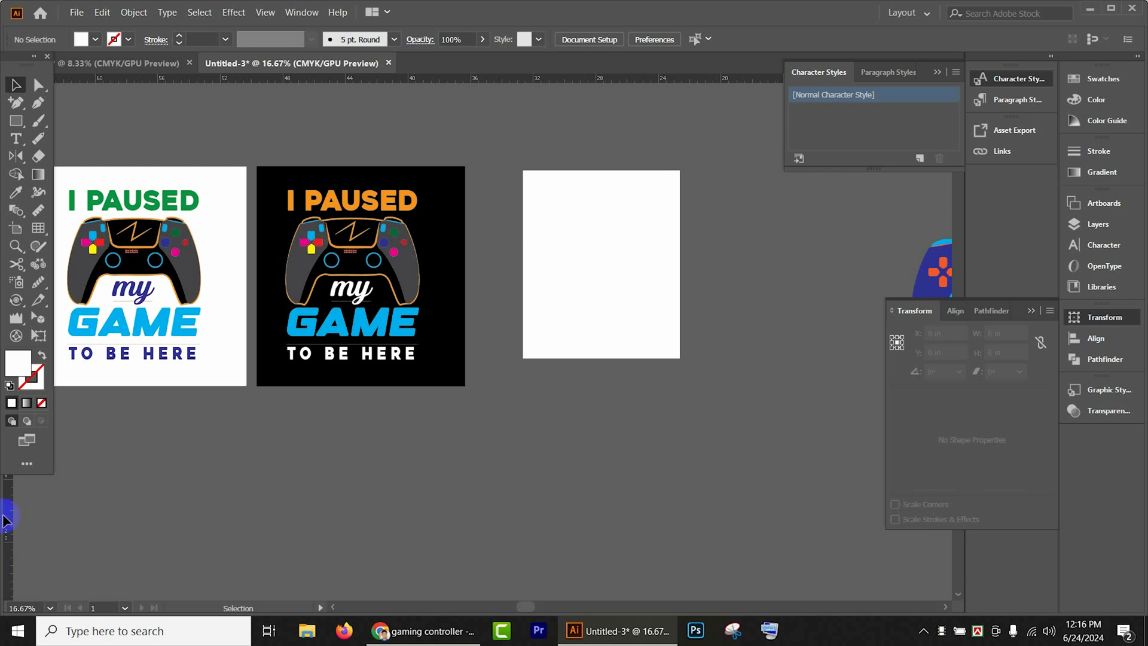
- Place a vertical guide just inside the left edge of the white rectangle
{"action": "left_click_drag", "start_coordinate": [9, 518], "coordinate": [534, 511]}
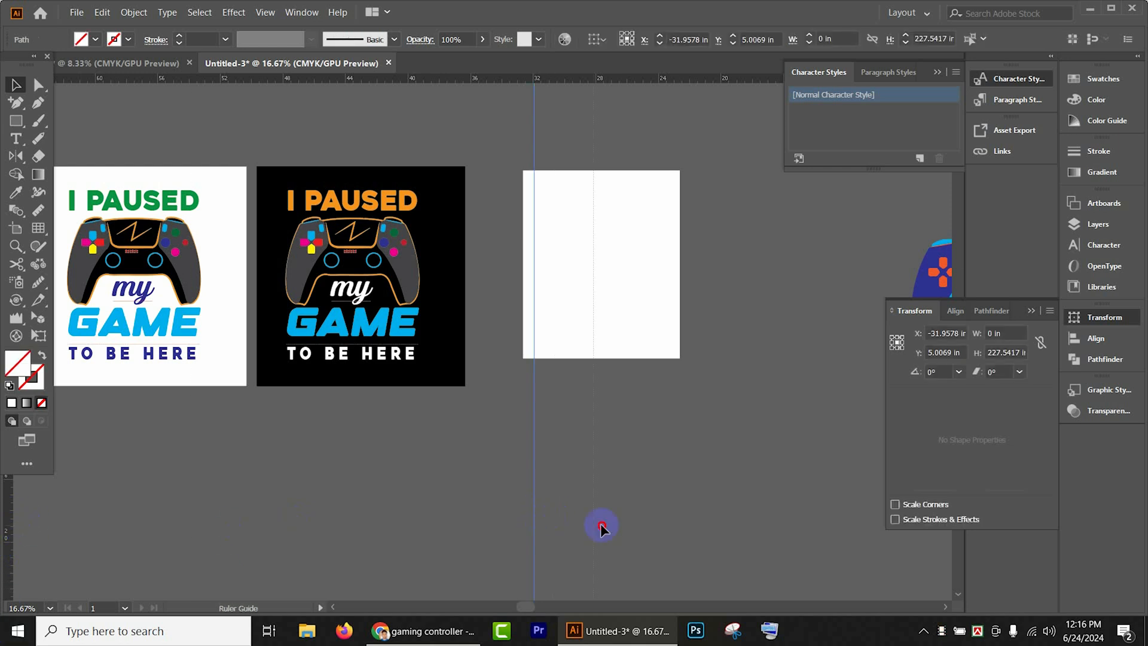
- Place a second vertical guide just inside the white rectangle's right edge and lock the guides
{"action": "left_click_drag", "start_coordinate": [650, 526], "coordinate": [664, 526]}
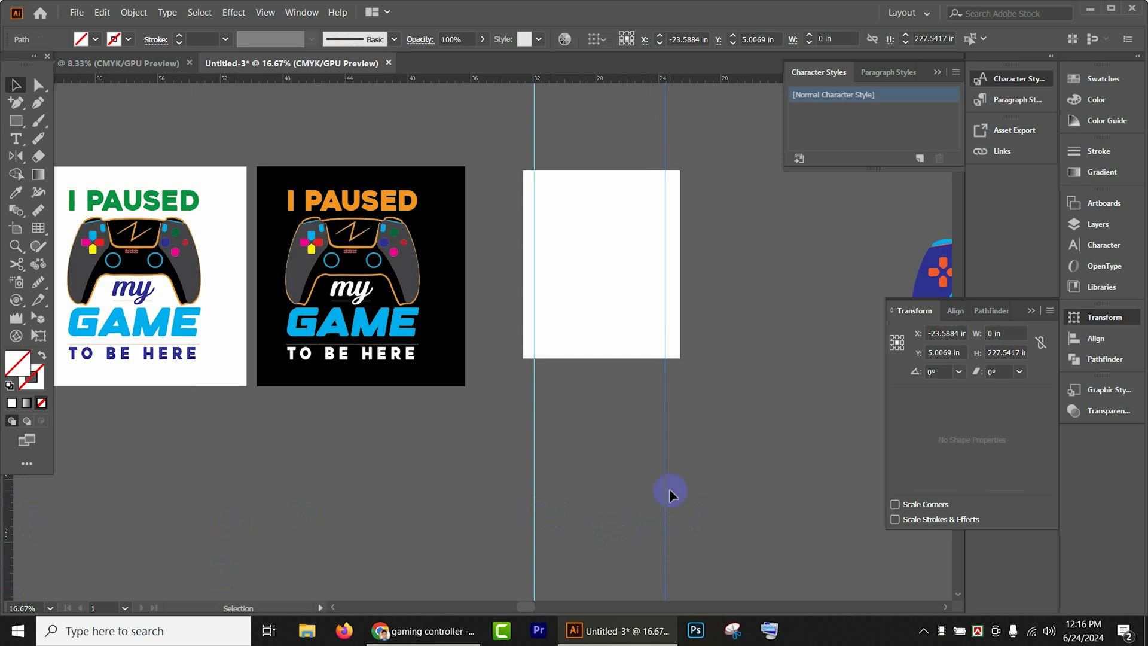
{"action": "left_click", "coordinate": [733, 479]}
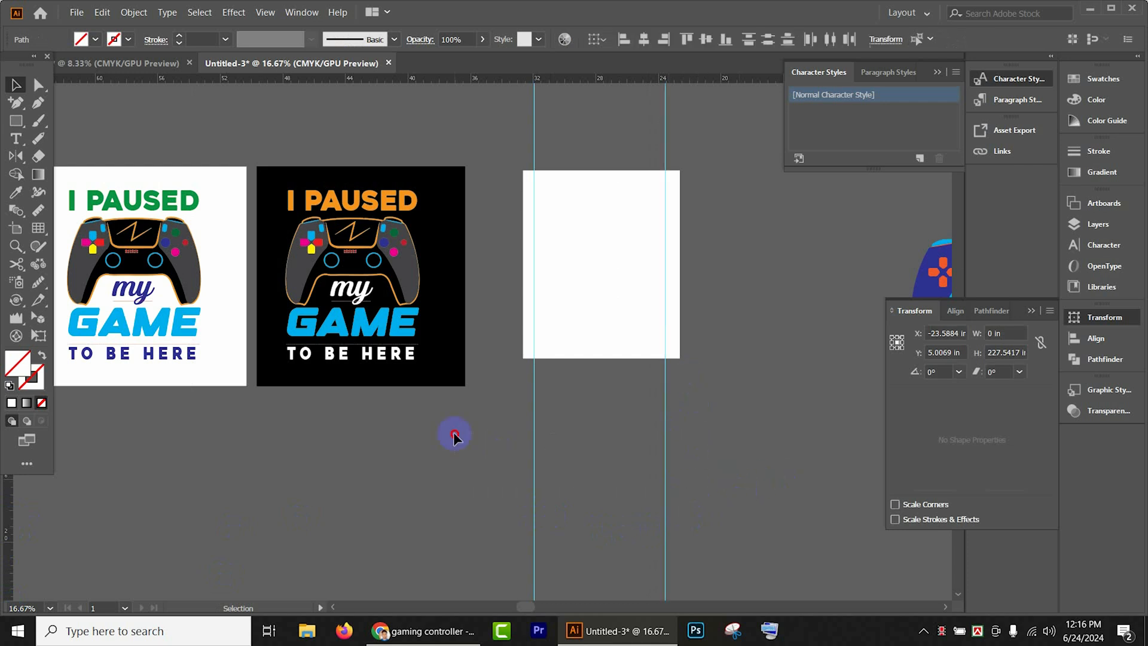
{"action": "right_click", "coordinate": [534, 452]}
{"action": "left_click", "coordinate": [588, 362]}
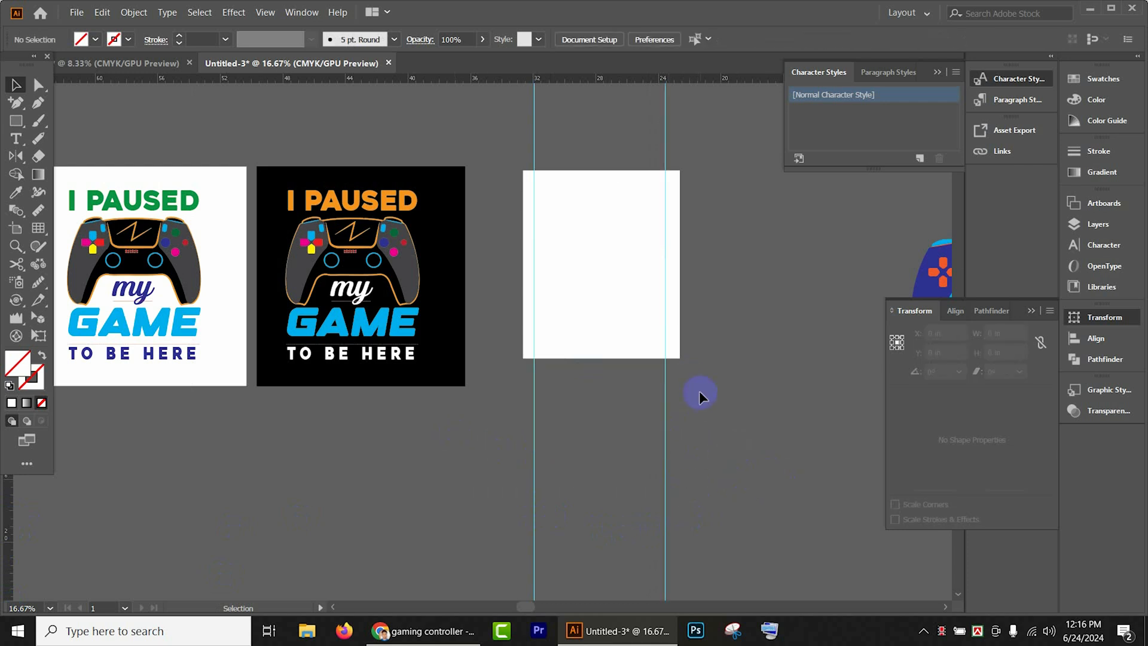
- Copy the orange "I PAUSED" heading from the black design to the top of the white rectangle, between the guides and in front
{"action": "scroll", "coordinate": [635, 400], "scroll_direction": "right", "scroll_amount": 2}
{"action": "left_click", "coordinate": [296, 207]}
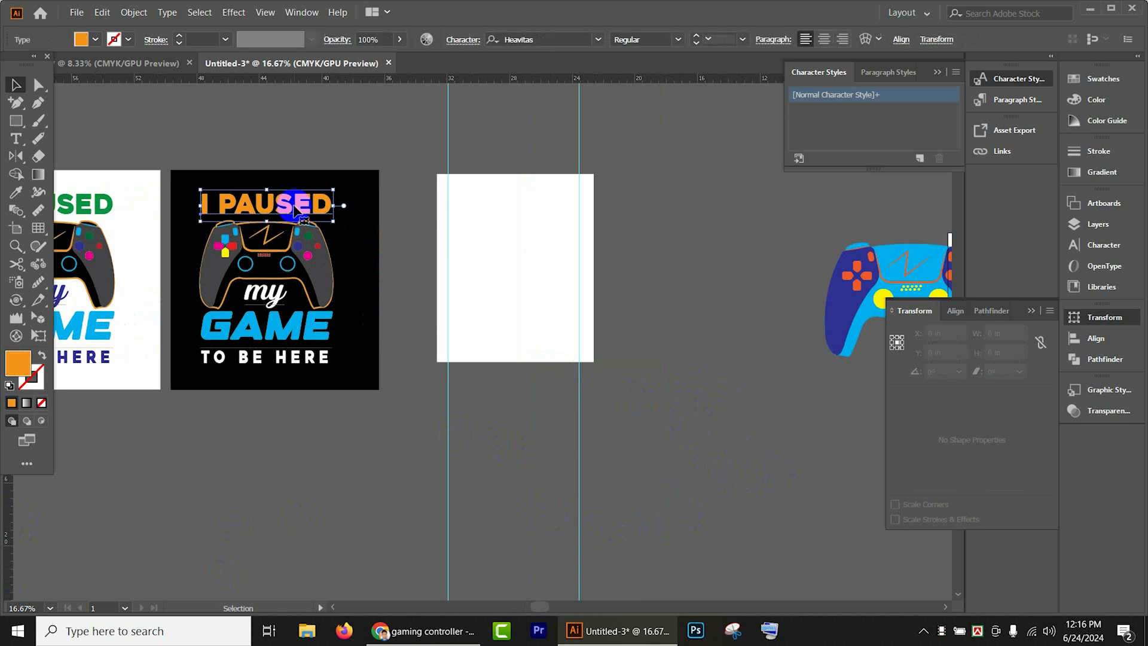
{"action": "left_click_drag", "start_coordinate": [296, 207], "coordinate": [547, 194]}
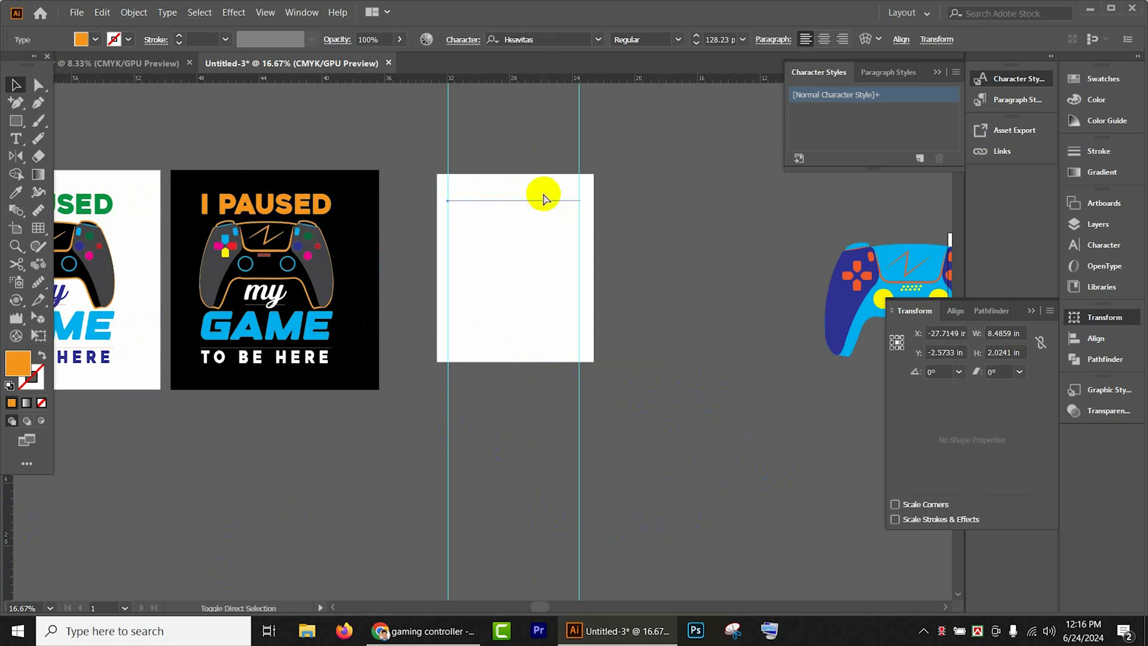
- Bring the controller in front of the white rectangle, scale it to about 7.17 in wide and place it below "I PAUSED"
{"action": "left_click_drag", "start_coordinate": [597, 241], "coordinate": [664, 240]}
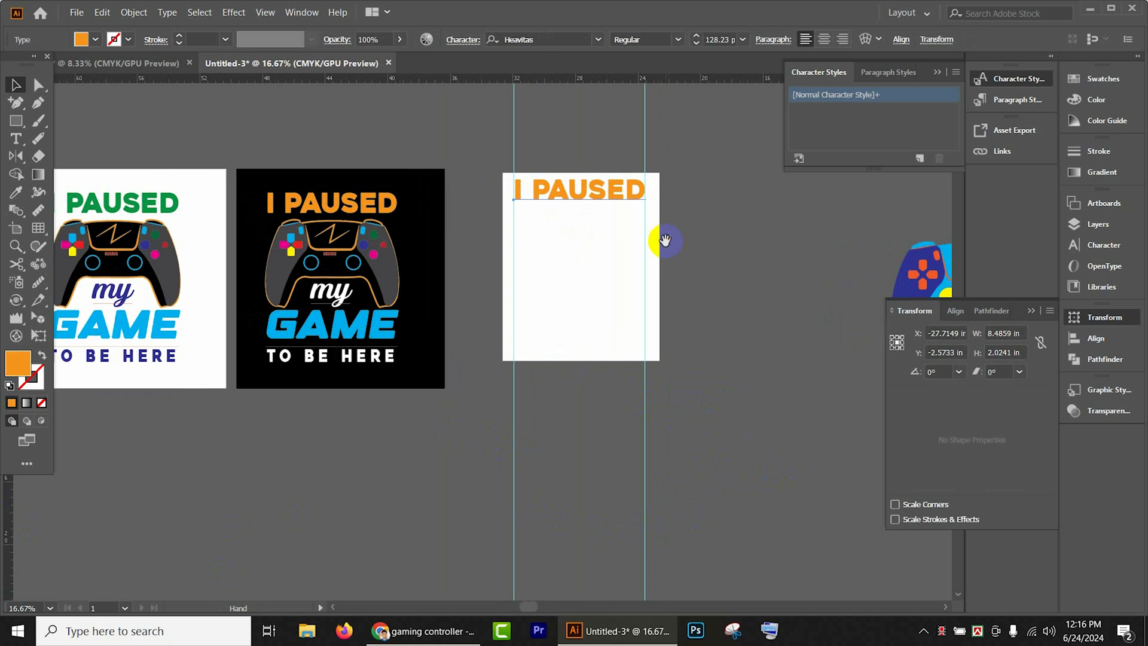
{"action": "left_click_drag", "start_coordinate": [923, 285], "coordinate": [561, 266]}
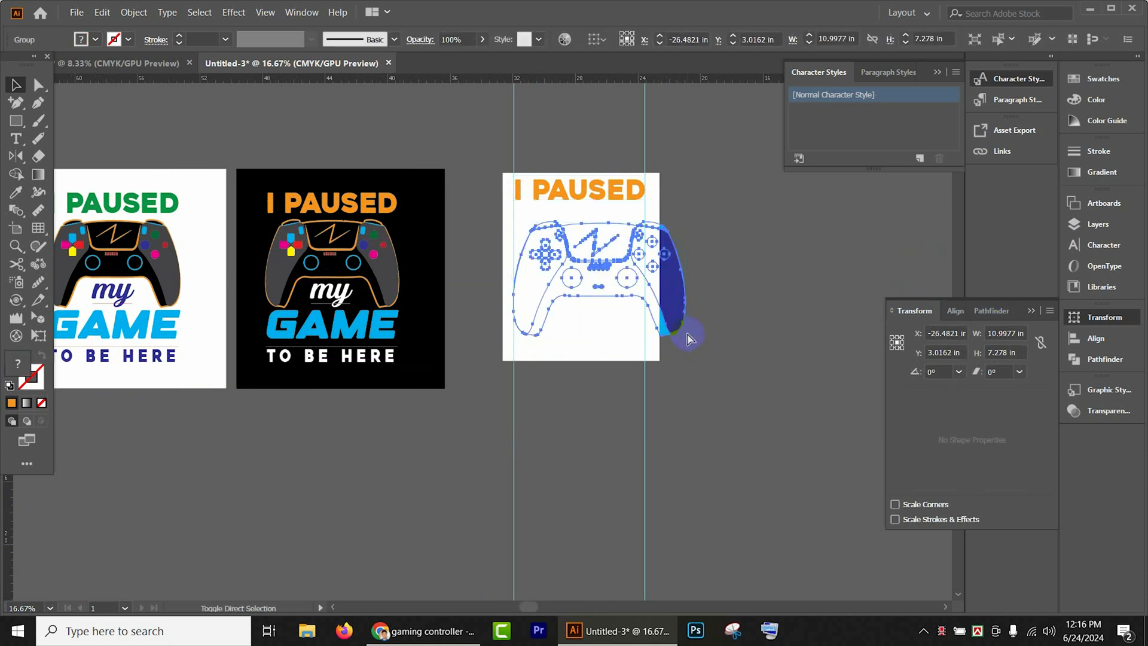
{"action": "mouse_move", "coordinate": [688, 335]}
{"action": "left_mouse_down"}
{"action": "mouse_move", "coordinate": [699, 318]}
{"action": "mouse_move", "coordinate": [690, 349]}
{"action": "left_mouse_up"}
{"action": "scroll", "coordinate": [630, 292], "scroll_direction": "up", "scroll_amount": 3}
{"action": "scroll", "coordinate": [636, 464], "scroll_direction": "up", "scroll_amount": 5}
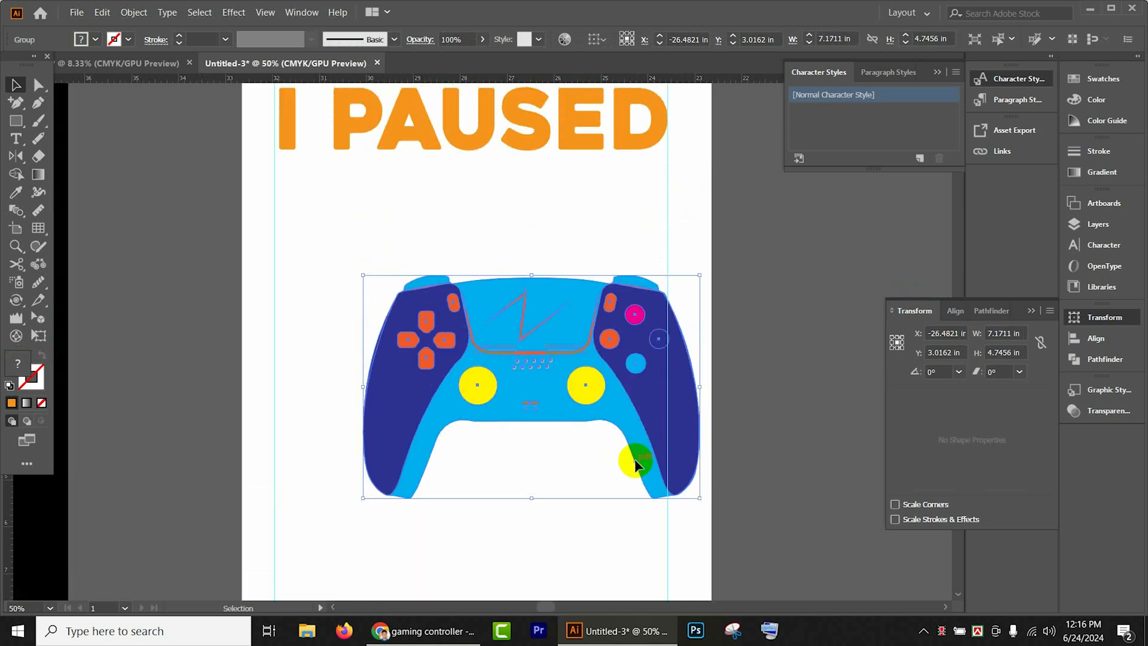
{"action": "left_click_drag", "start_coordinate": [625, 390], "coordinate": [542, 294]}
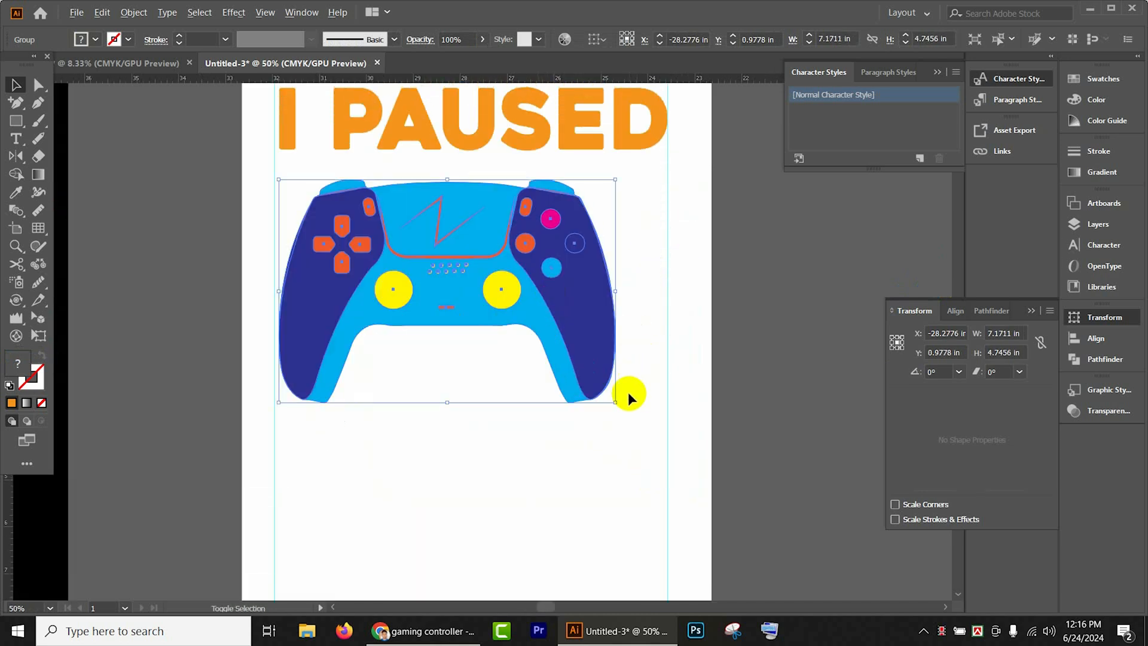
- Enlarge the controller below the heading to about 8.67 in wide and 5.74 in high
{"action": "left_click_drag", "start_coordinate": [617, 402], "coordinate": [645, 422]}
{"action": "left_click_drag", "start_coordinate": [593, 343], "coordinate": [612, 356]}
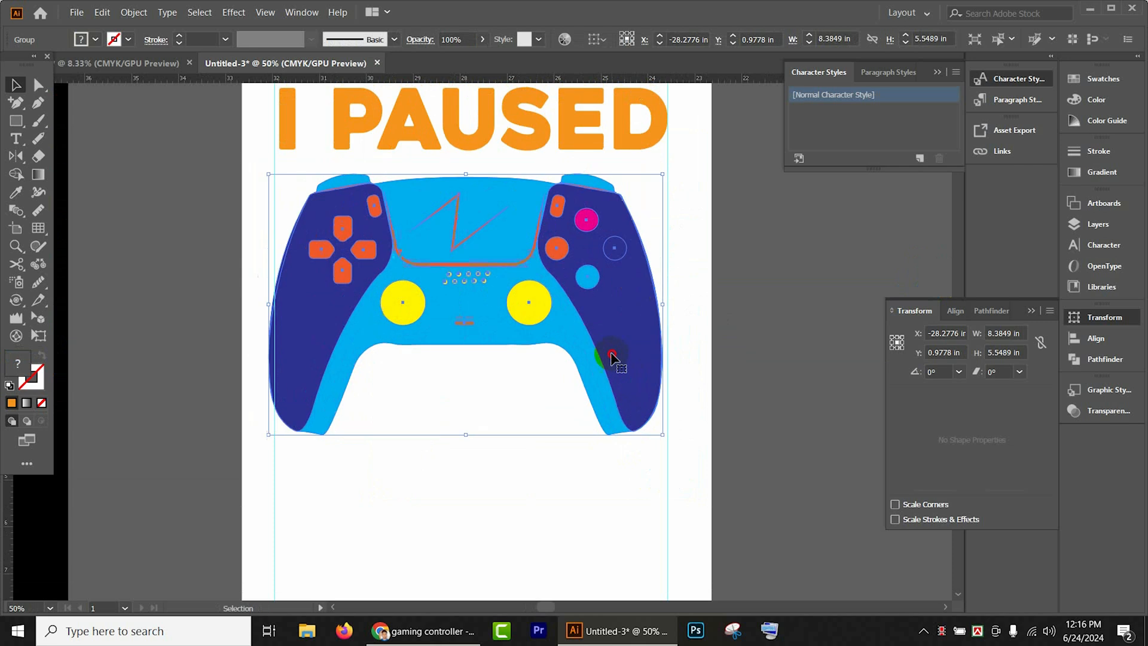
{"action": "left_click_drag", "start_coordinate": [668, 430], "coordinate": [669, 439]}
{"action": "left_click", "coordinate": [731, 427]}
{"action": "double_click", "coordinate": [303, 353]}
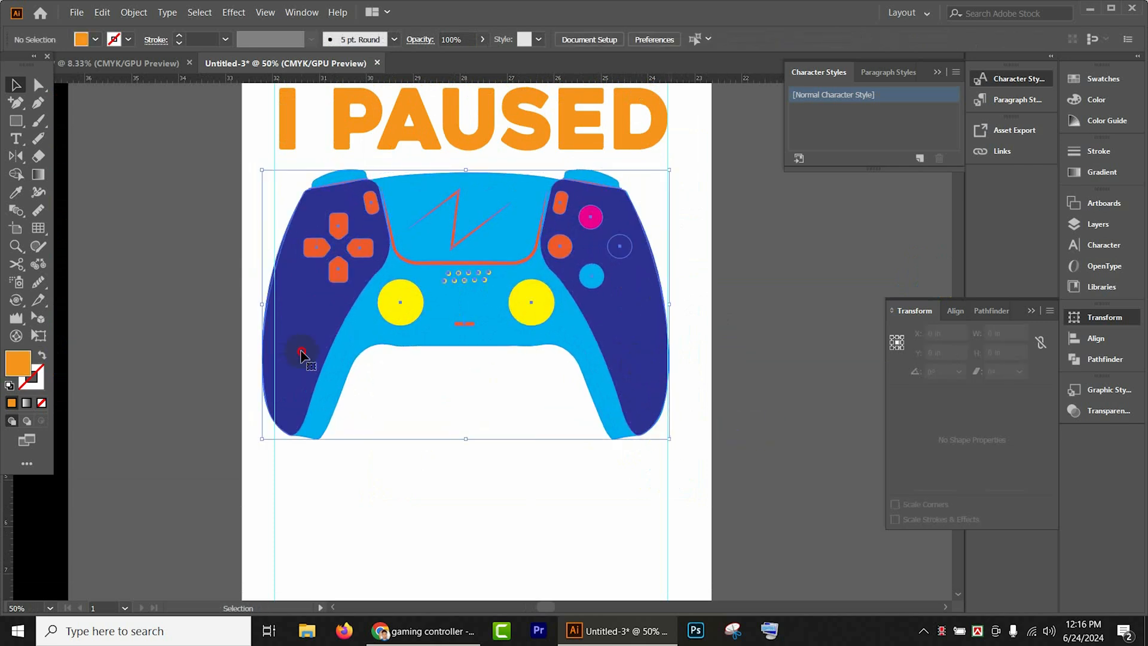
{"action": "double_click", "coordinate": [728, 342]}
{"action": "left_click", "coordinate": [294, 341]}
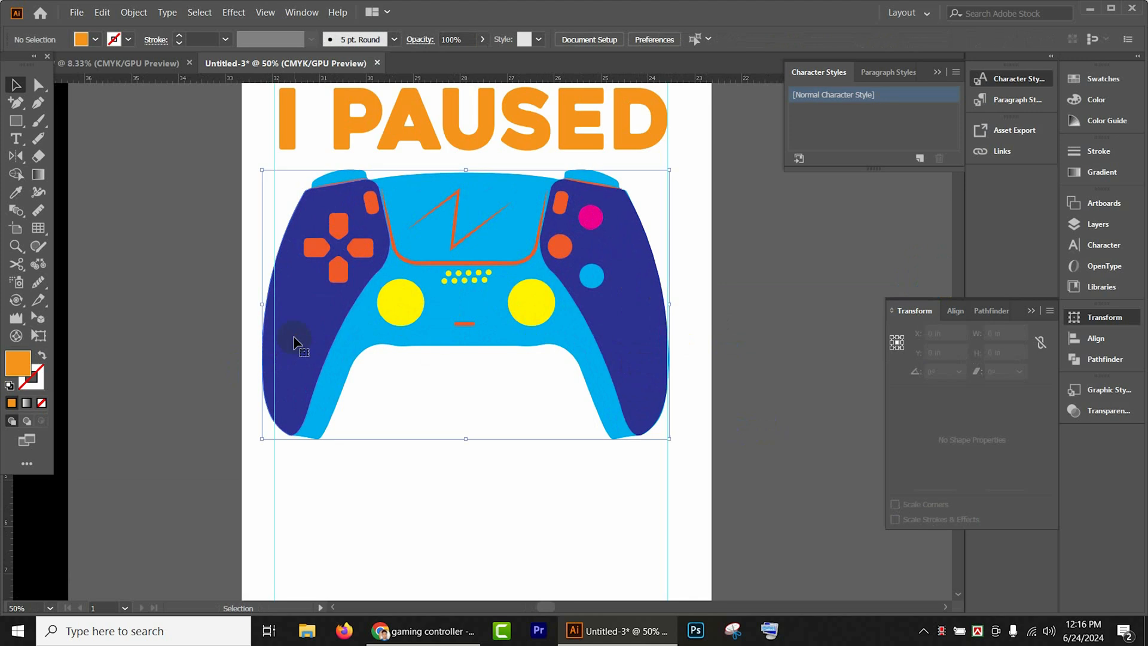
{"action": "double_click", "coordinate": [256, 298]}
{"action": "double_click", "coordinate": [738, 323]}
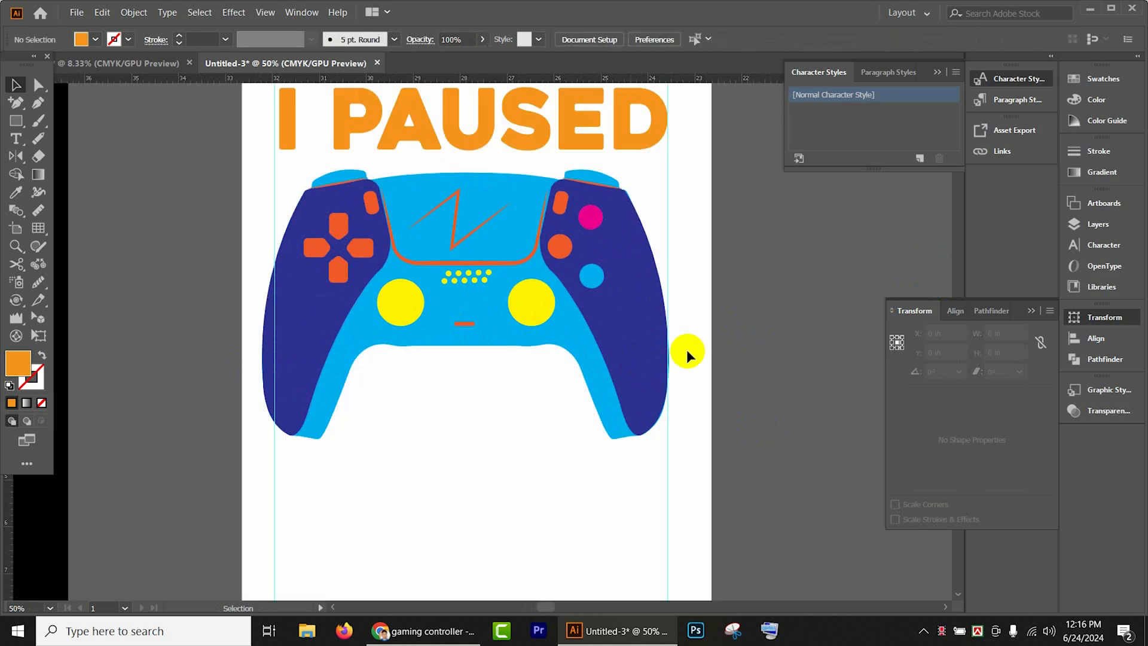
{"action": "left_click", "coordinate": [329, 321]}
{"action": "double_click", "coordinate": [424, 313]}
{"action": "double_click", "coordinate": [733, 311]}
{"action": "scroll", "coordinate": [747, 340], "scroll_direction": "up", "scroll_amount": 2}
{"action": "right_click", "coordinate": [737, 339]}
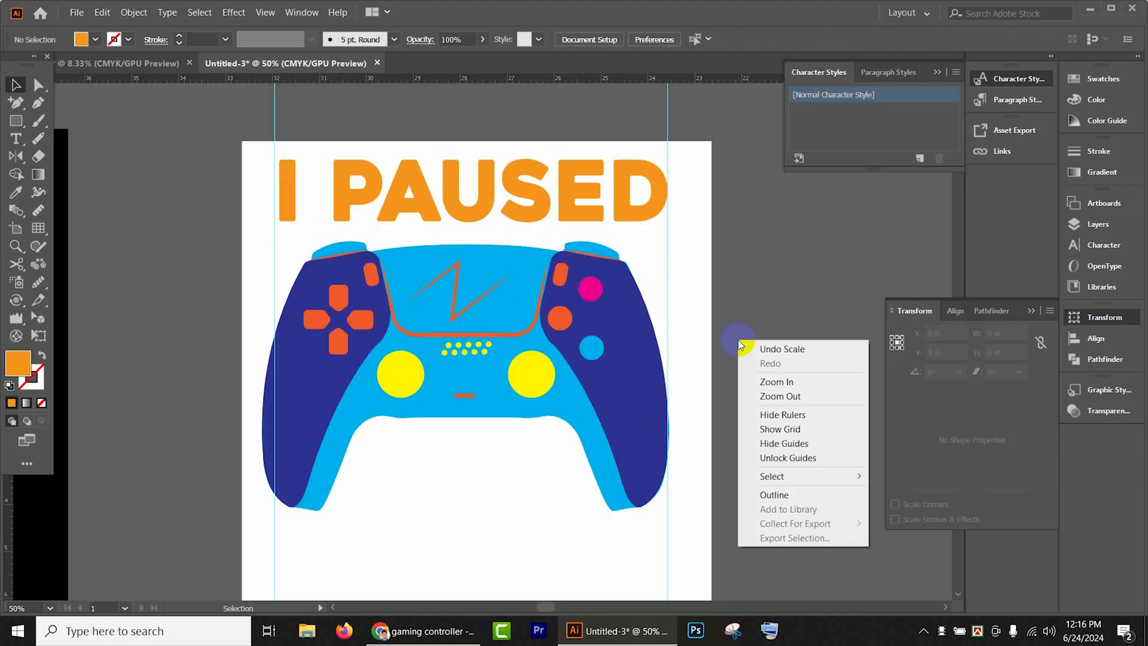
{"action": "left_click", "coordinate": [773, 299]}
- Scale the controller down slightly from its lower-left corner so that it fits between the two guides
{"action": "left_click", "coordinate": [317, 404]}
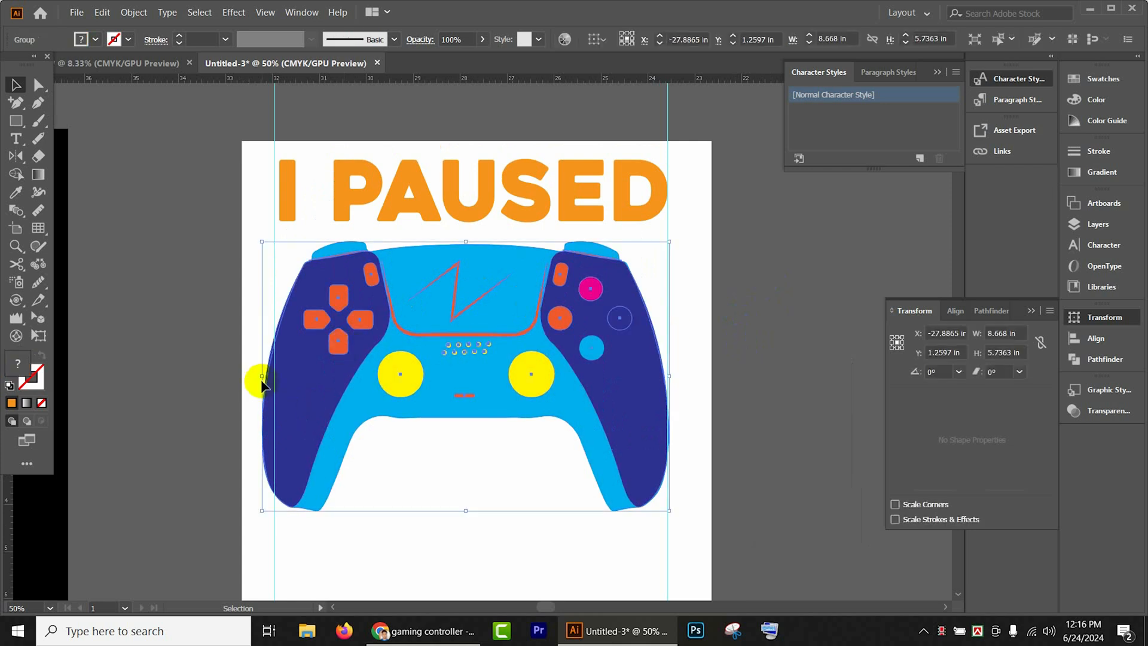
{"action": "left_click_drag", "start_coordinate": [262, 509], "coordinate": [269, 495]}
{"action": "left_click", "coordinate": [751, 325]}
- Copy the script word "my" from the black design into the gap between the new controller's grips
{"action": "scroll", "coordinate": [616, 308], "scroll_direction": "down", "scroll_amount": 3}
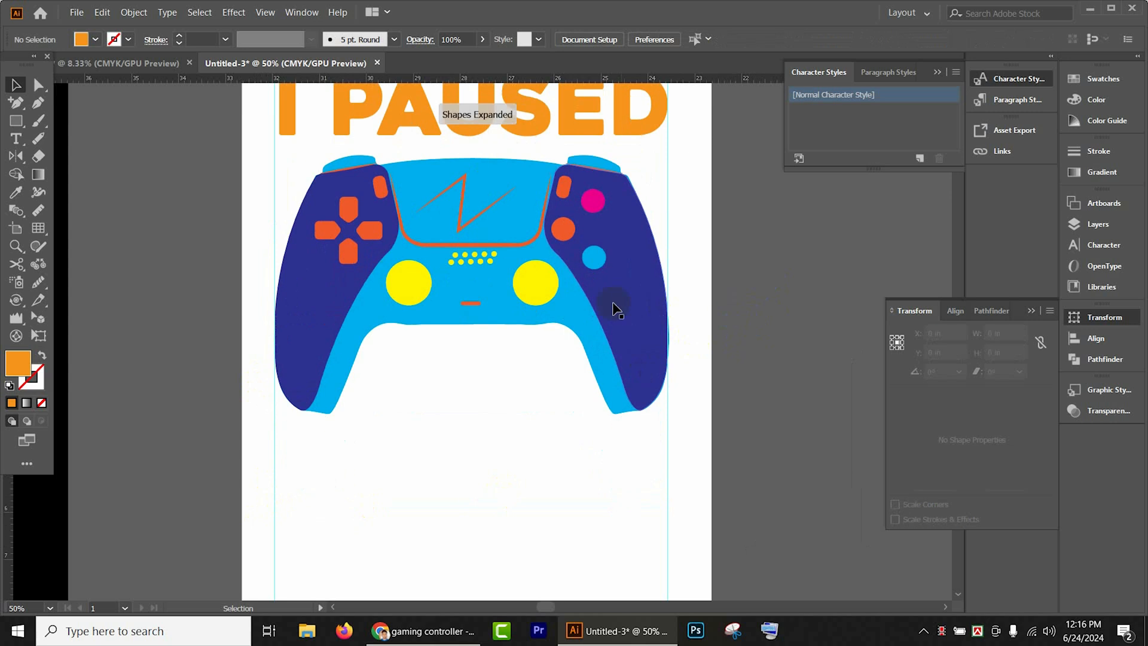
{"action": "scroll", "coordinate": [629, 316], "scroll_direction": "down", "scroll_amount": 1}
{"action": "left_click_drag", "start_coordinate": [763, 327], "coordinate": [790, 257]}
{"action": "scroll", "coordinate": [634, 284], "scroll_direction": "down", "scroll_amount": 1}
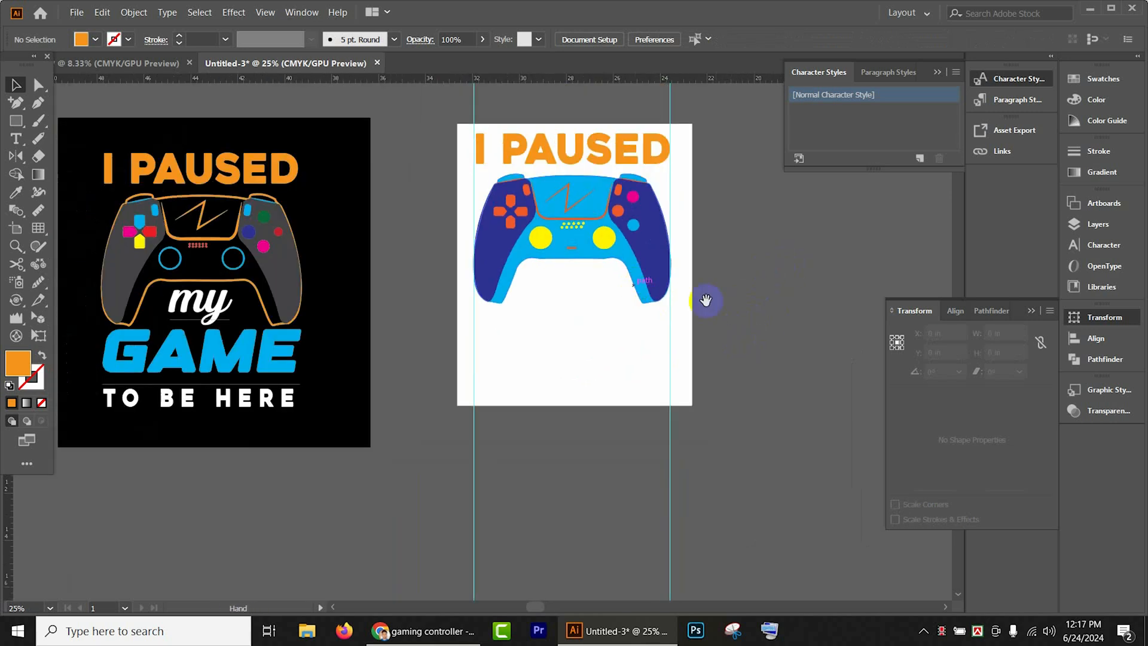
{"action": "left_click_drag", "start_coordinate": [706, 300], "coordinate": [724, 284]}
{"action": "left_click", "coordinate": [226, 289]}
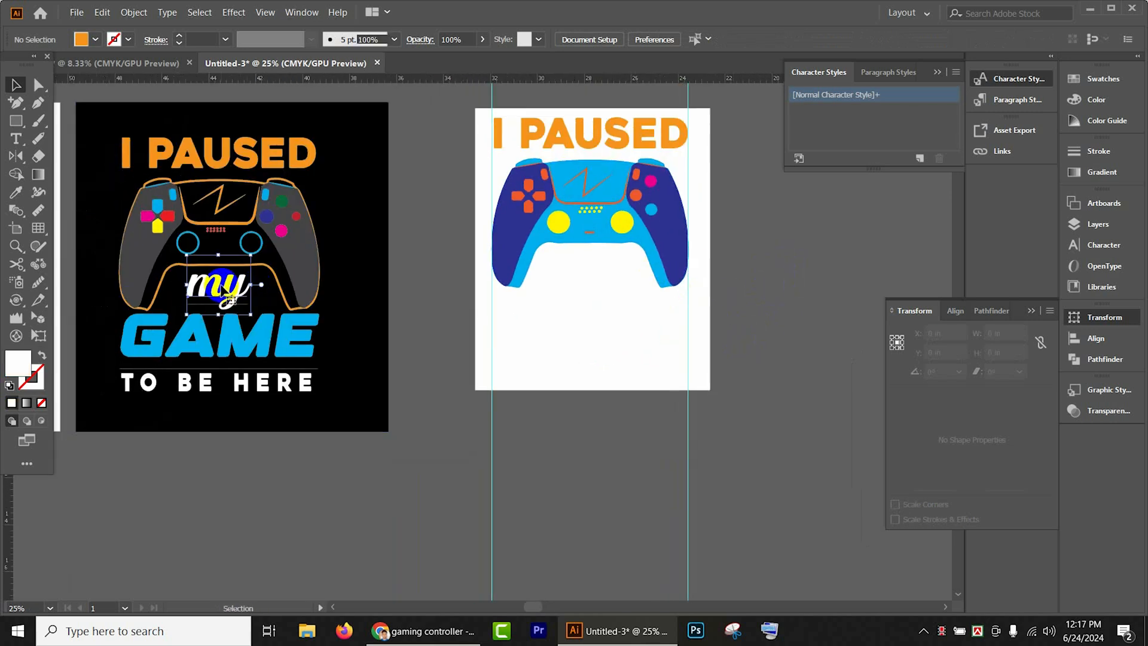
{"action": "left_click_drag", "start_coordinate": [226, 290], "coordinate": [618, 269]}
- Fill the copied word "my" with black and bring it in front of the white rectangle
{"action": "left_click", "coordinate": [96, 39]}
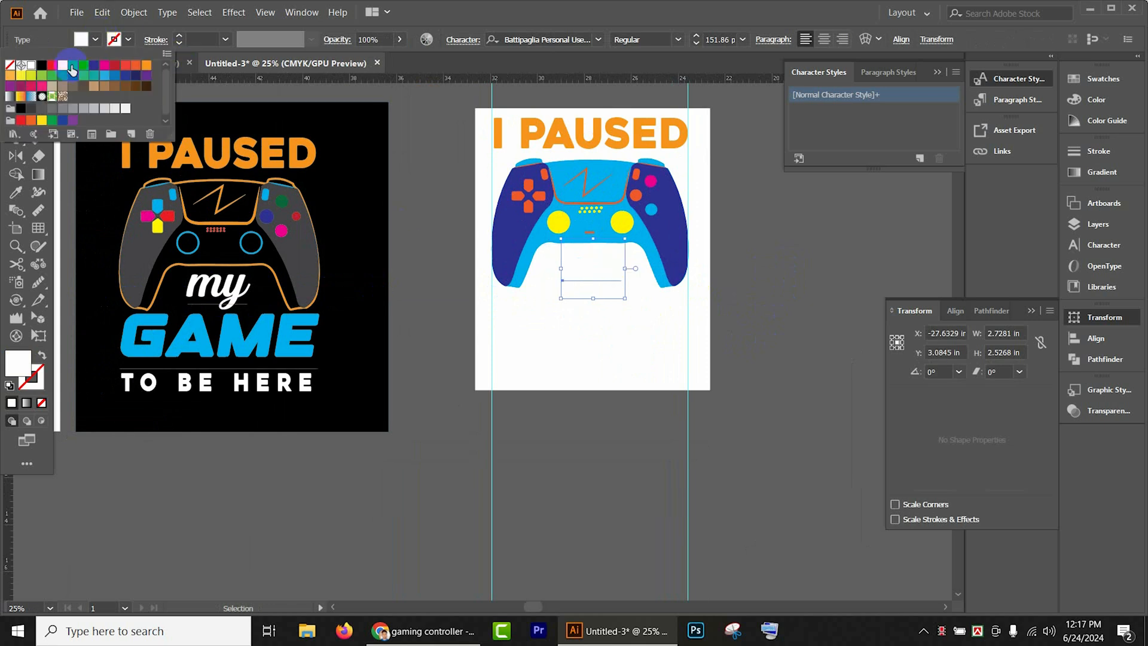
{"action": "left_click", "coordinate": [46, 67]}
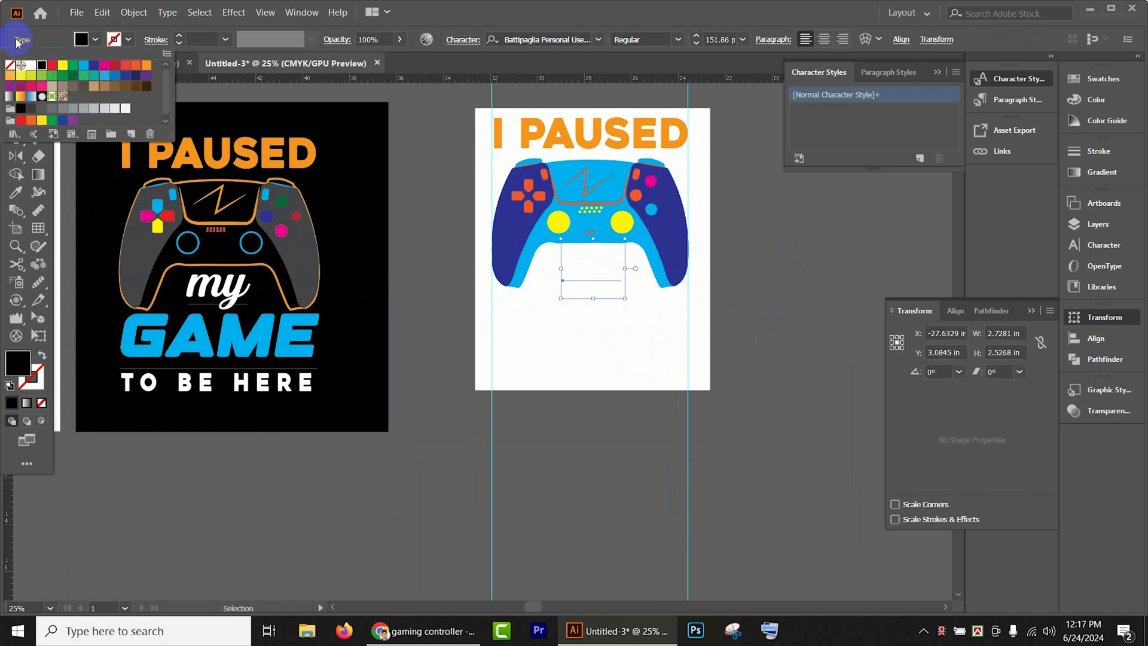
{"action": "left_click", "coordinate": [778, 259]}
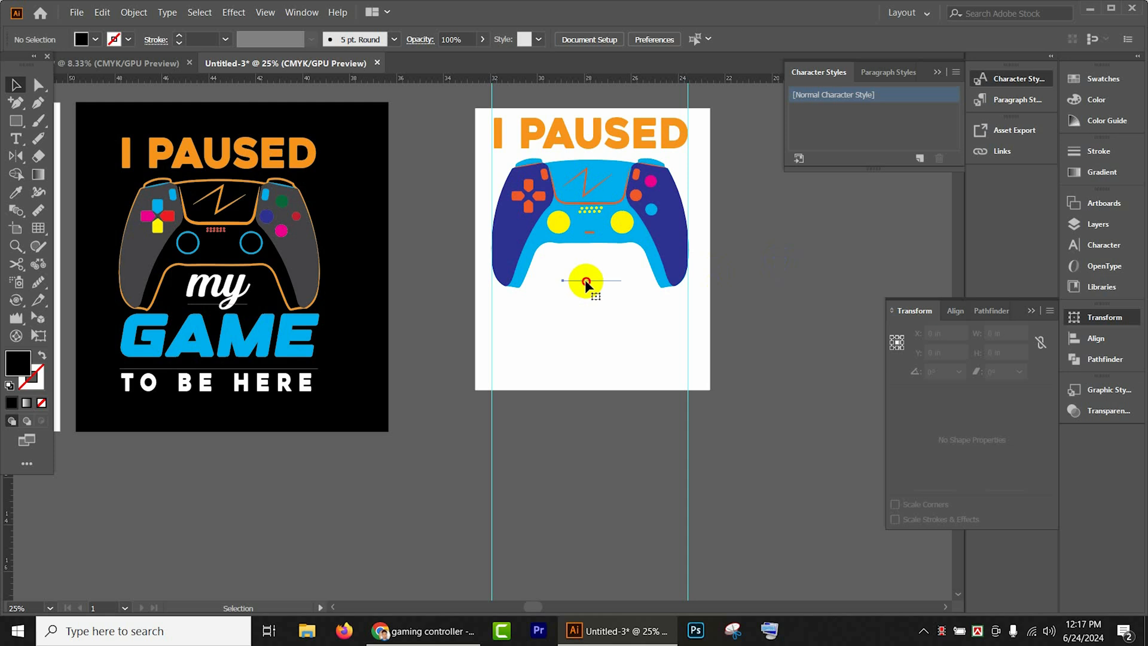
{"action": "left_click", "coordinate": [584, 279]}
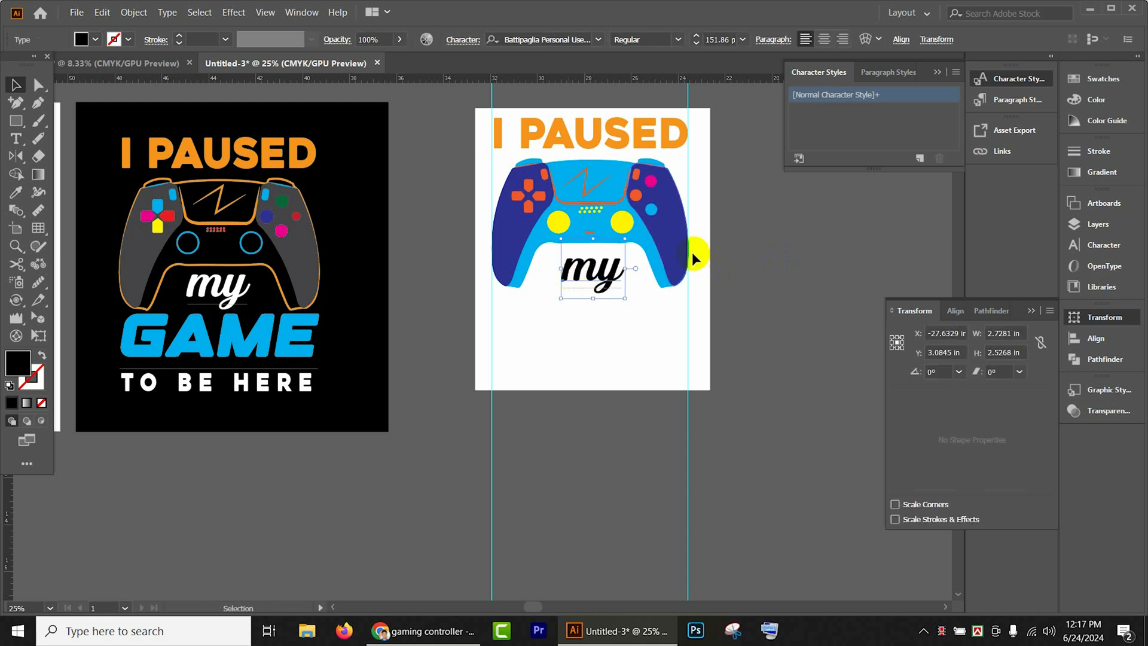
{"action": "left_click", "coordinate": [728, 269]}
- Copy the blue word "GAME" from the black design to below "my" and bring it in front of the white rectangle
{"action": "scroll", "coordinate": [728, 269], "scroll_direction": "down", "scroll_amount": 1}
{"action": "left_click", "coordinate": [296, 316]}
{"action": "left_click_drag", "start_coordinate": [296, 317], "coordinate": [661, 307]}
{"action": "left_click", "coordinate": [352, 445]}
{"action": "left_click", "coordinate": [617, 310]}
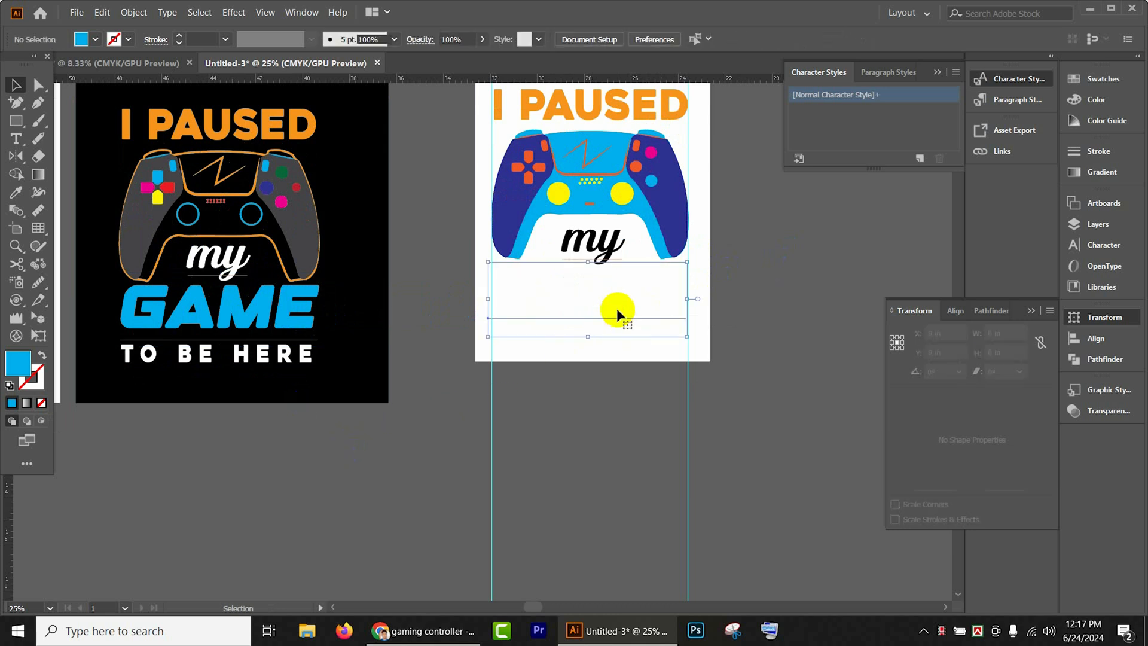
{"action": "left_click", "coordinate": [617, 309]}
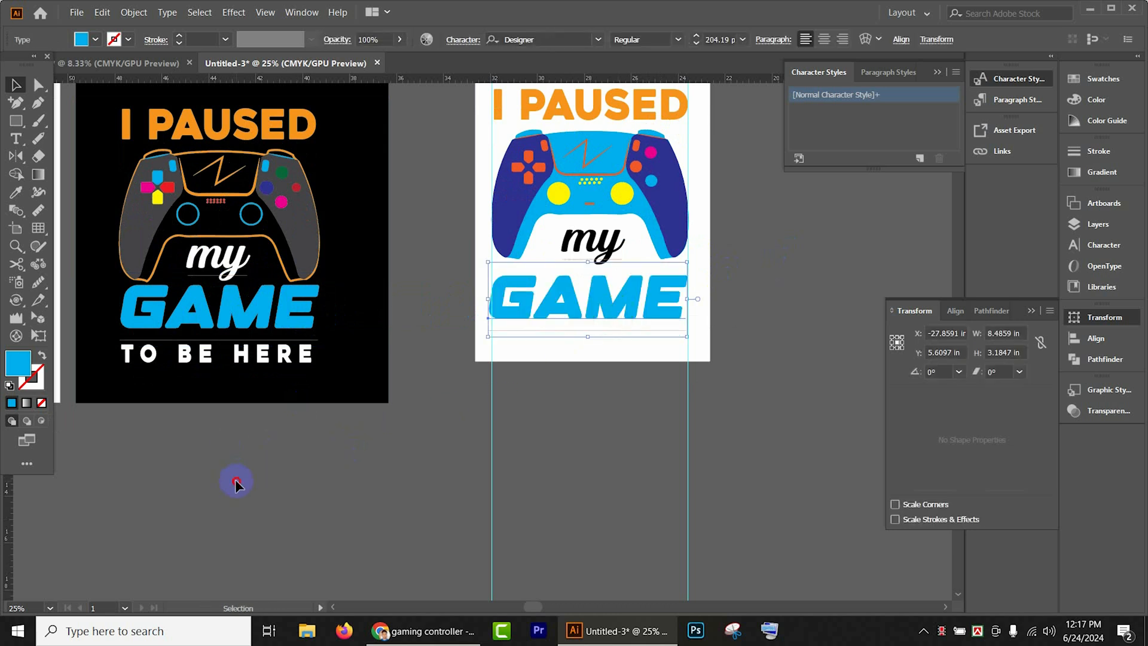
- Duplicate the "TO BE HERE" line from the black design toward the white rectangle
{"action": "left_click", "coordinate": [242, 359]}
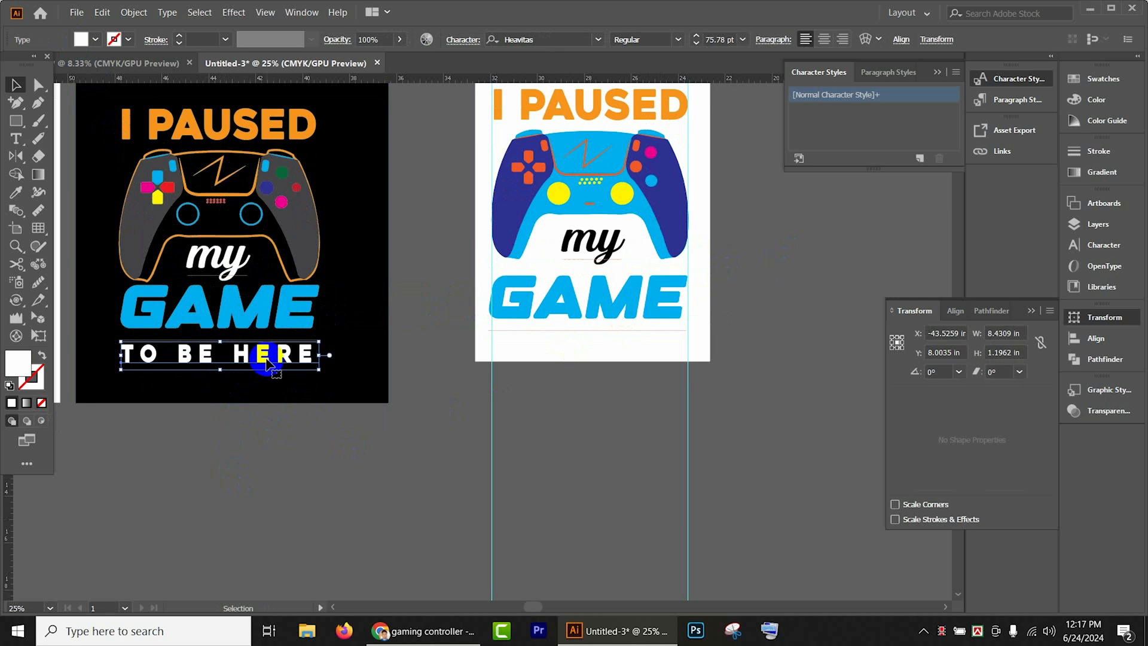
{"action": "left_click_drag", "start_coordinate": [261, 355], "coordinate": [480, 364], "text": "alt"}
{"action": "left_click", "coordinate": [659, 341]}
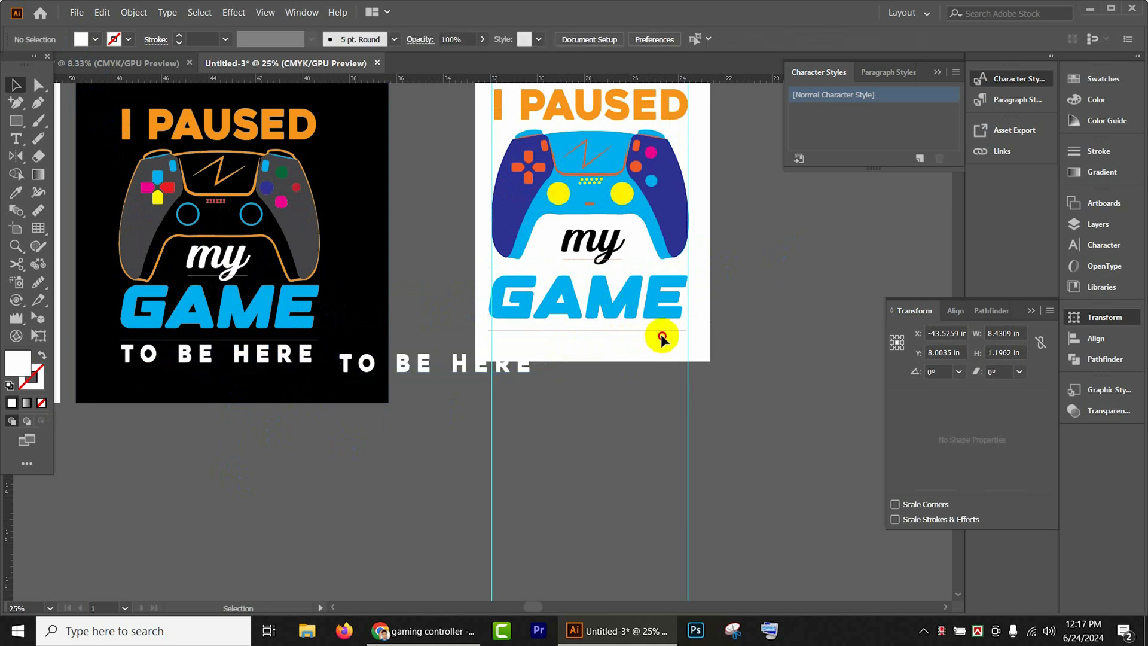
{"action": "double_click", "coordinate": [453, 364]}
{"action": "key", "text": "ctrl+a"}
{"action": "left_click", "coordinate": [568, 457]}
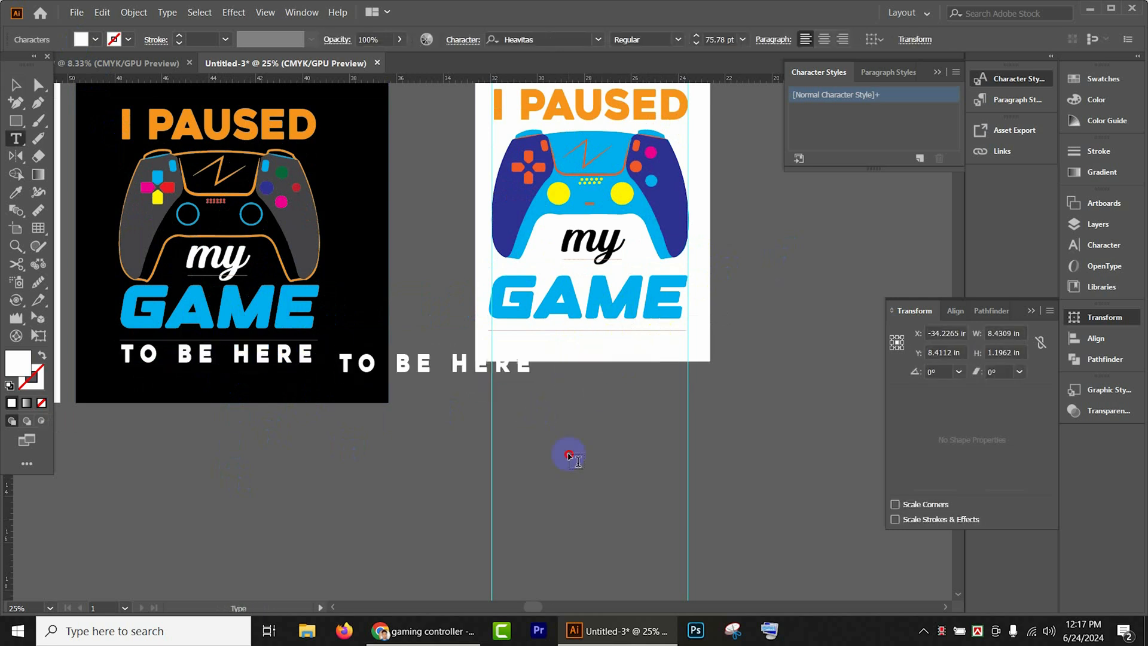
{"action": "left_click", "coordinate": [16, 85]}
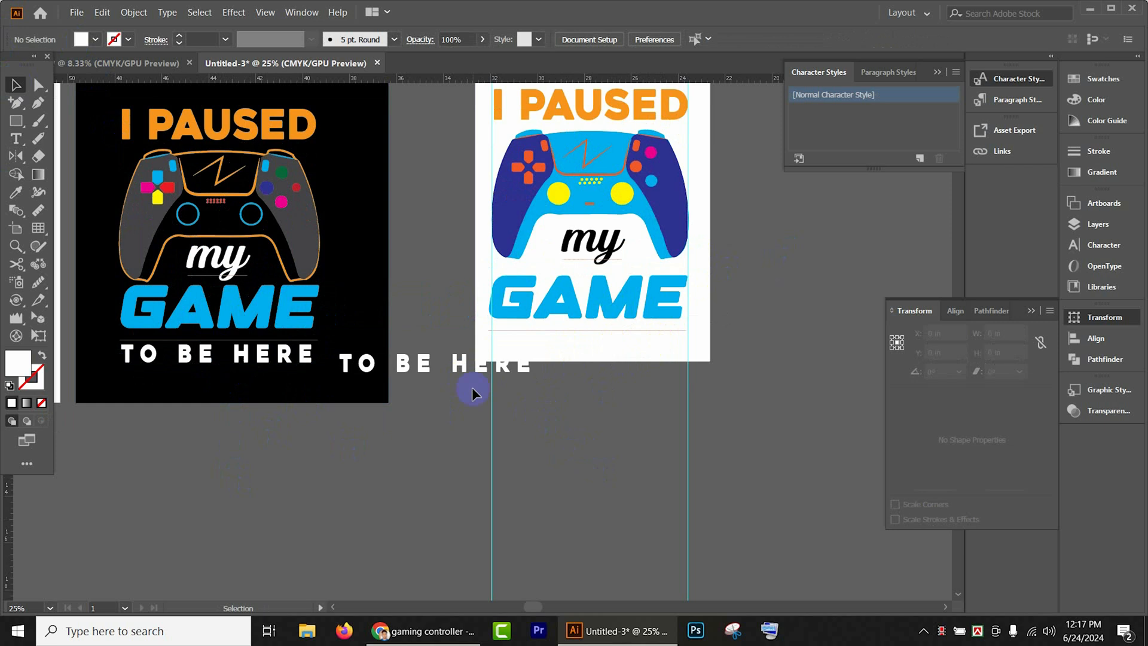
- Move the copied "TO BE HERE" line below "GAME" between the guides and fill it with black
{"action": "left_click", "coordinate": [463, 368]}
{"action": "left_click_drag", "start_coordinate": [464, 368], "coordinate": [616, 349]}
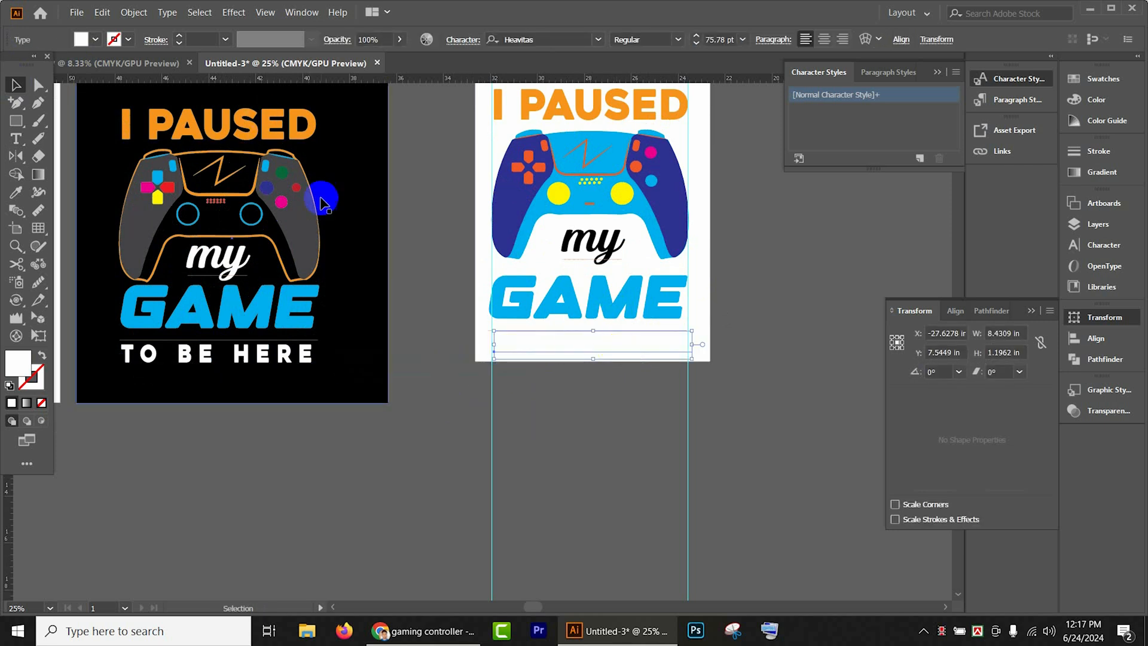
{"action": "left_click", "coordinate": [81, 39]}
{"action": "left_click", "coordinate": [43, 66]}
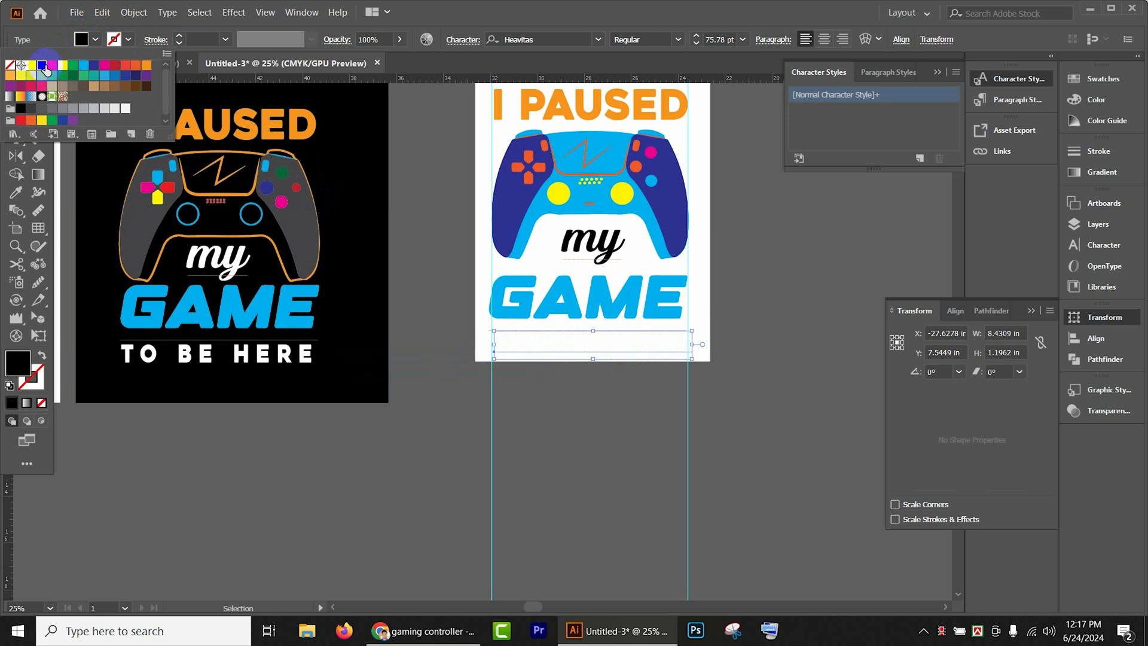
{"action": "left_click", "coordinate": [742, 346]}
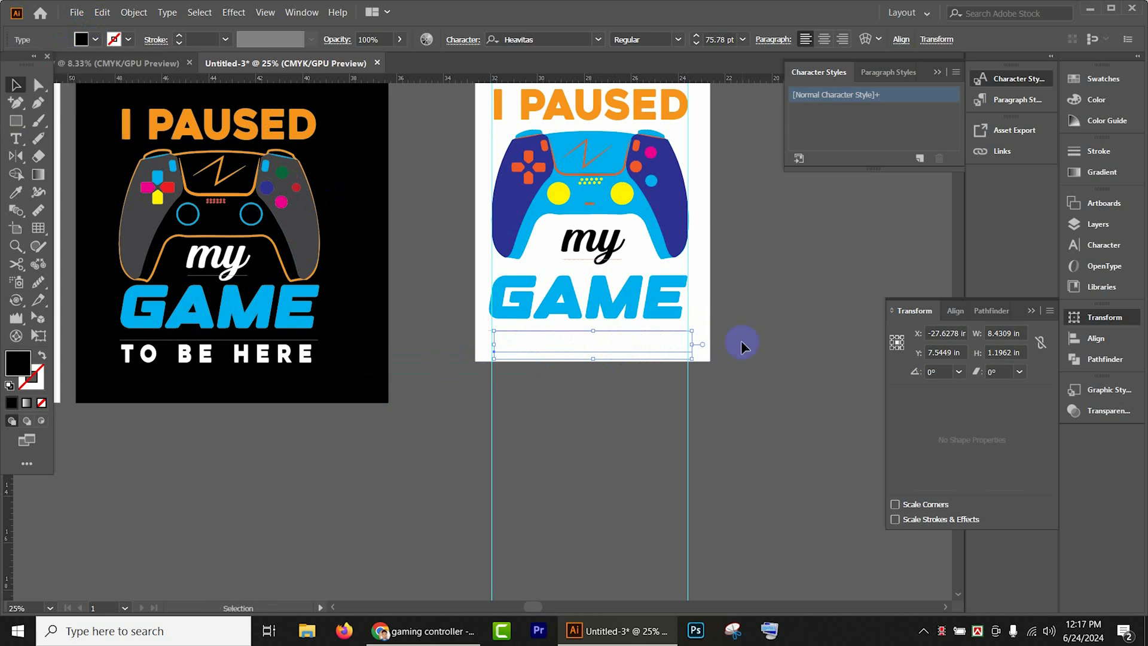
- Bring the "TO BE HERE" line to the front of the white rectangle
{"action": "right_click", "coordinate": [673, 347]}
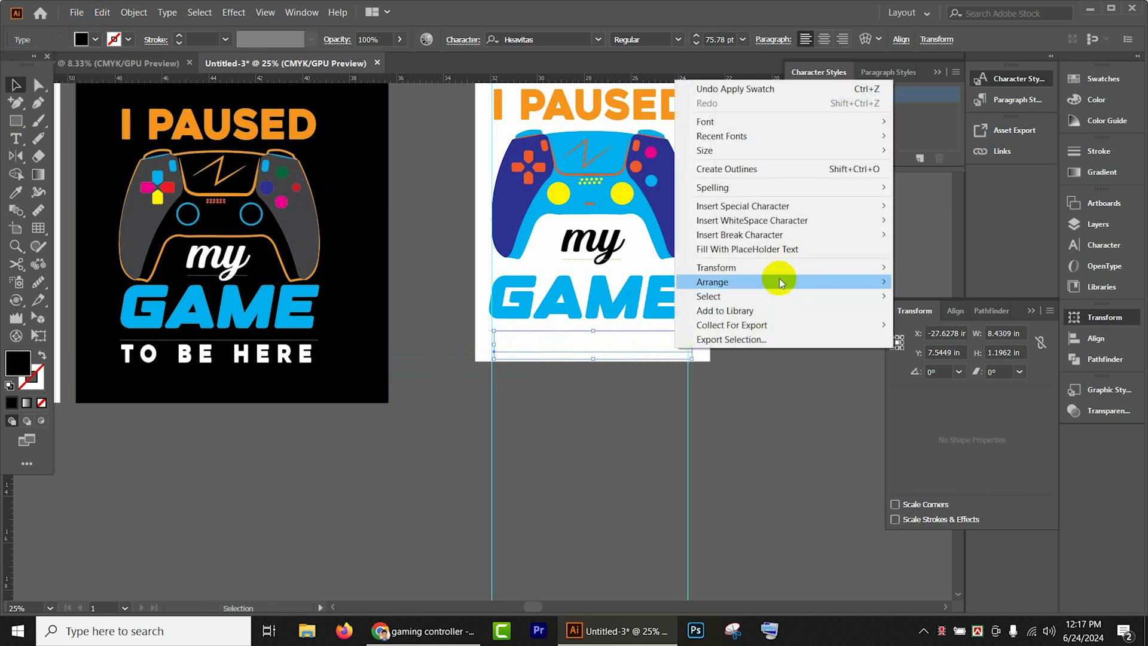
{"action": "mouse_move", "coordinate": [810, 274]}
{"action": "left_click", "coordinate": [944, 282]}
{"action": "left_click", "coordinate": [764, 353]}
- Examine the layout of the text and controller on the white rectangle, alone and beside the two earlier designs
{"action": "scroll", "coordinate": [765, 354], "scroll_direction": "up", "scroll_amount": 3}
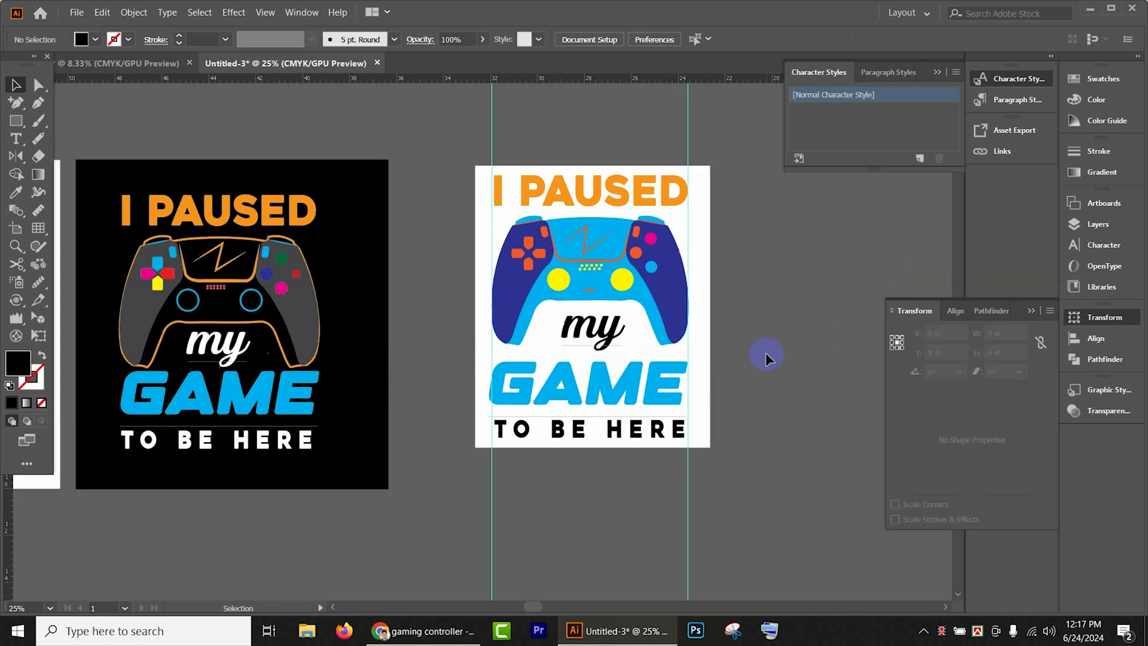
{"action": "scroll", "coordinate": [765, 353], "scroll_direction": "up", "scroll_amount": 1}
{"action": "scroll", "coordinate": [758, 348], "scroll_direction": "down", "scroll_amount": 1}
{"action": "scroll", "coordinate": [754, 350], "scroll_direction": "down", "scroll_amount": 1}
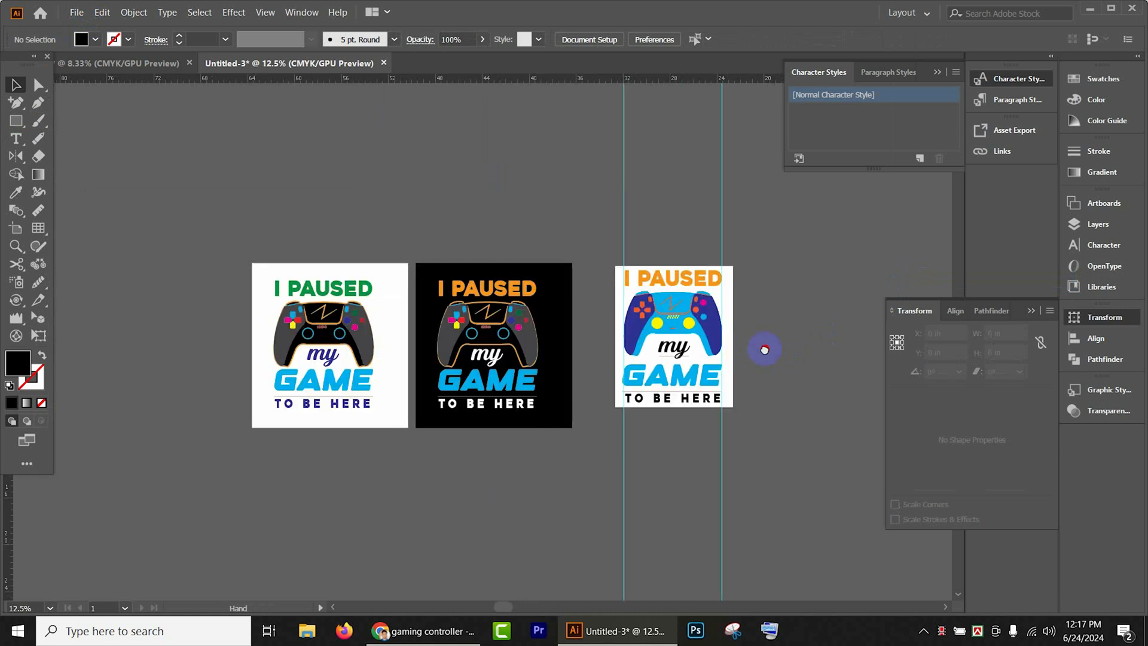
{"action": "left_click_drag", "start_coordinate": [764, 350], "coordinate": [604, 349]}
{"action": "left_click_drag", "start_coordinate": [614, 471], "coordinate": [620, 488]}
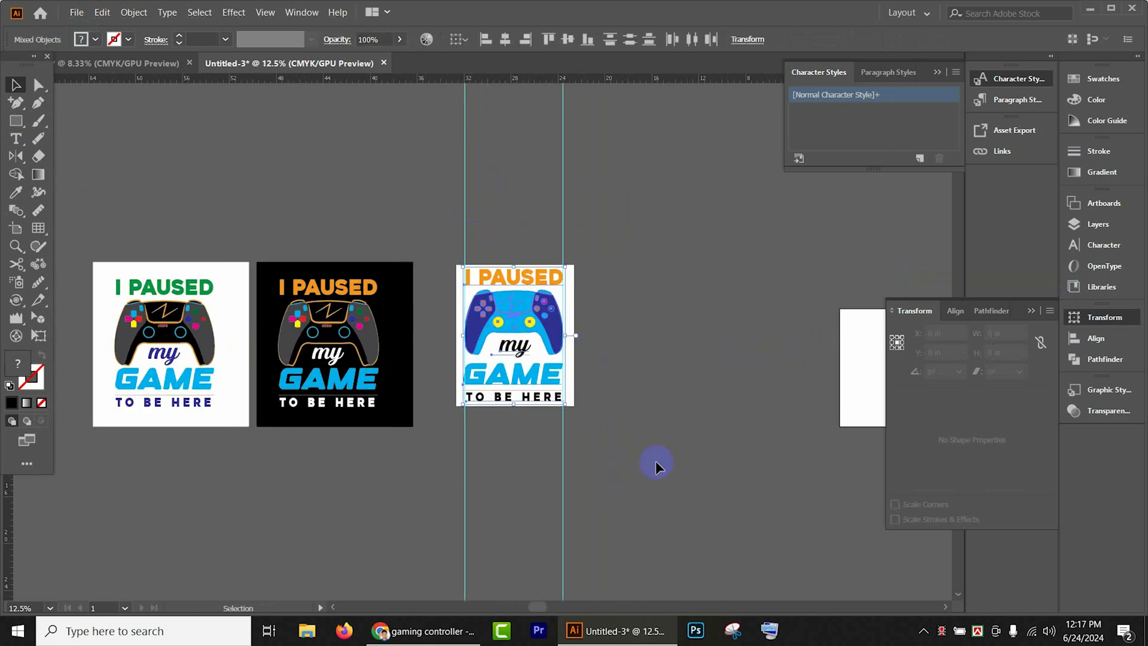
{"action": "scroll", "coordinate": [623, 407], "scroll_direction": "up", "scroll_amount": 1}
{"action": "left_click_drag", "start_coordinate": [524, 212], "coordinate": [646, 233]}
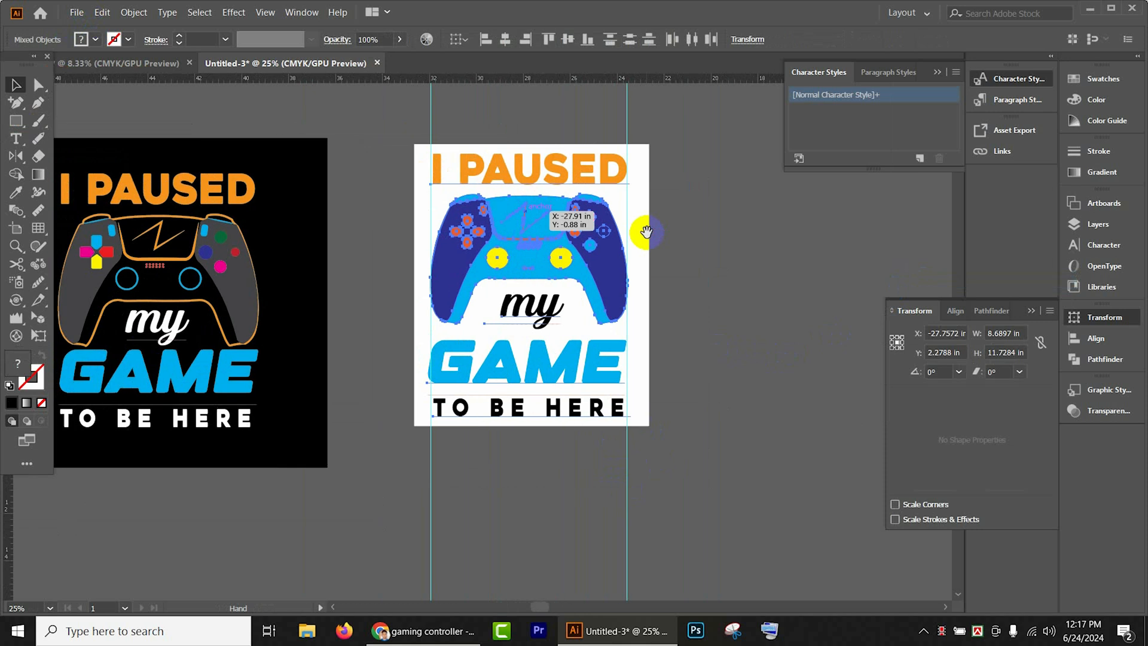
{"action": "left_click", "coordinate": [710, 270]}
{"action": "left_click", "coordinate": [537, 174]}
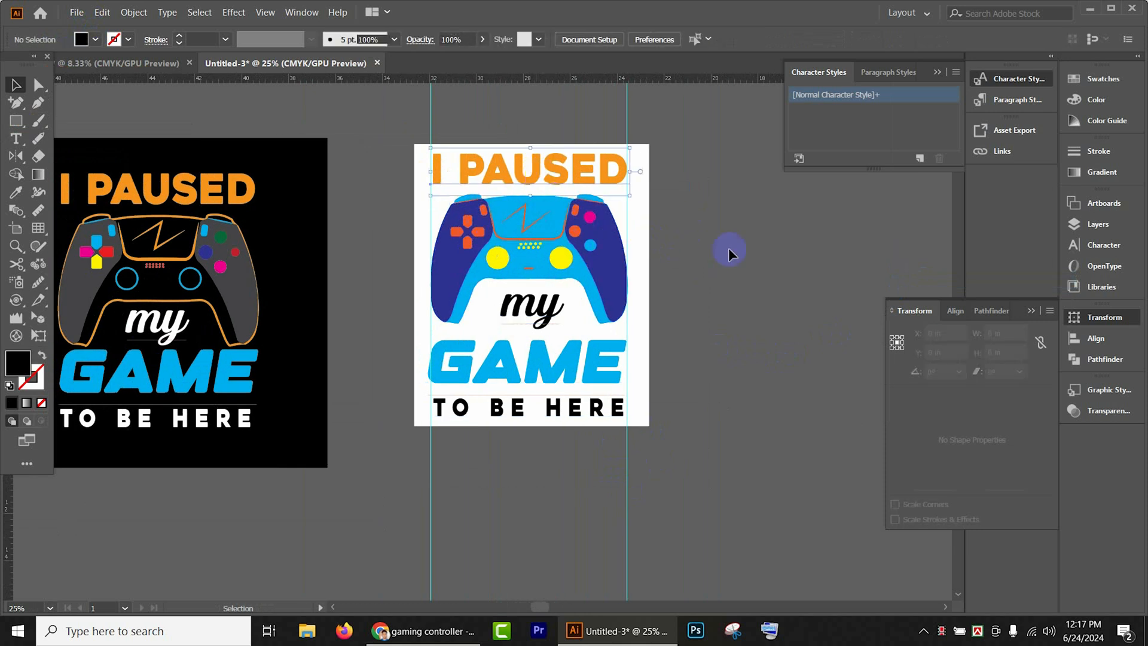
{"action": "left_click", "coordinate": [744, 261]}
{"action": "scroll", "coordinate": [701, 342], "scroll_direction": "up", "scroll_amount": 1}
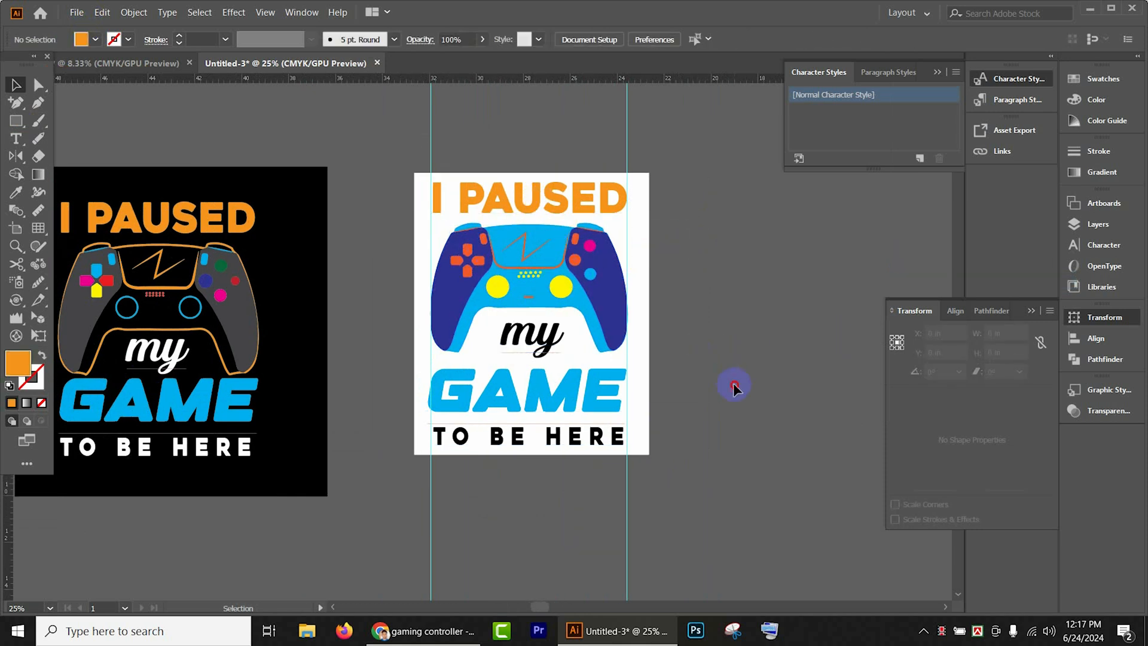
- Draw a circle about 21.33 in in diameter with the Ellipse tool in the space beside the white design
{"action": "left_click_drag", "start_coordinate": [740, 346], "coordinate": [429, 314]}
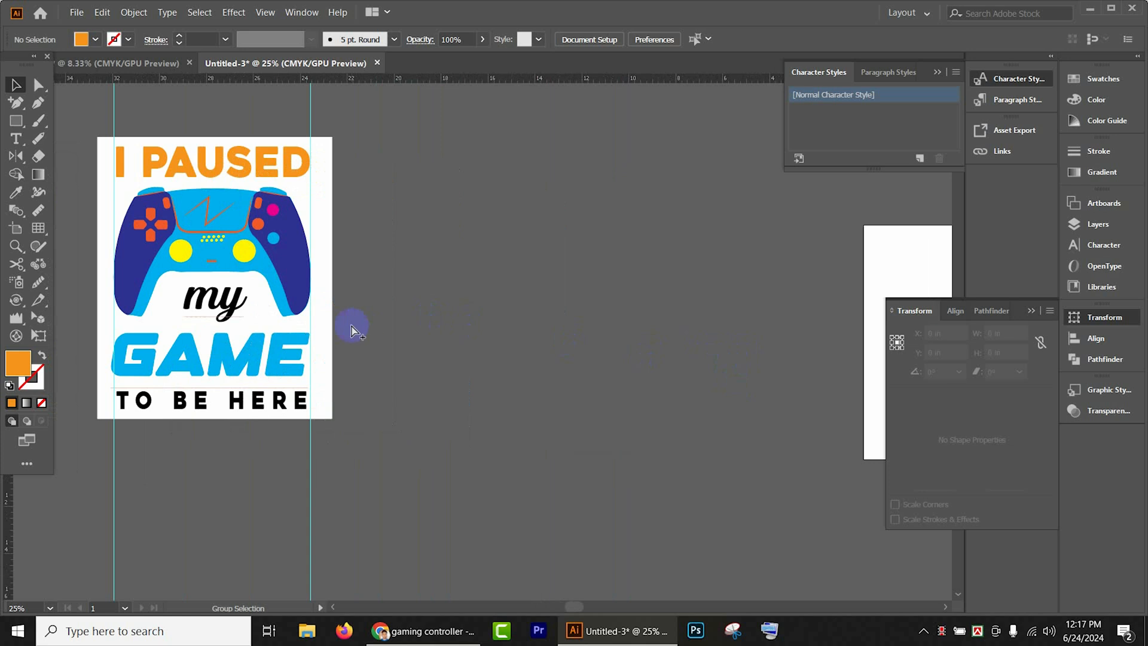
{"action": "scroll", "coordinate": [352, 326], "scroll_direction": "down", "scroll_amount": 1}
{"action": "left_click_drag", "start_coordinate": [534, 339], "coordinate": [467, 333]}
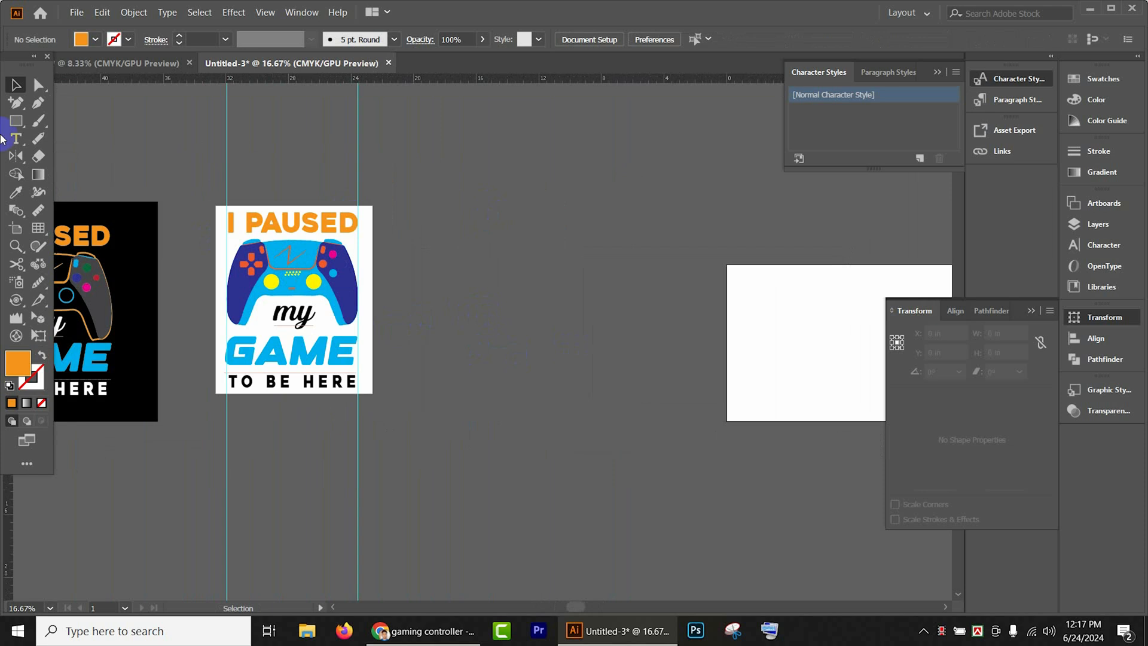
{"action": "left_click", "coordinate": [21, 125]}
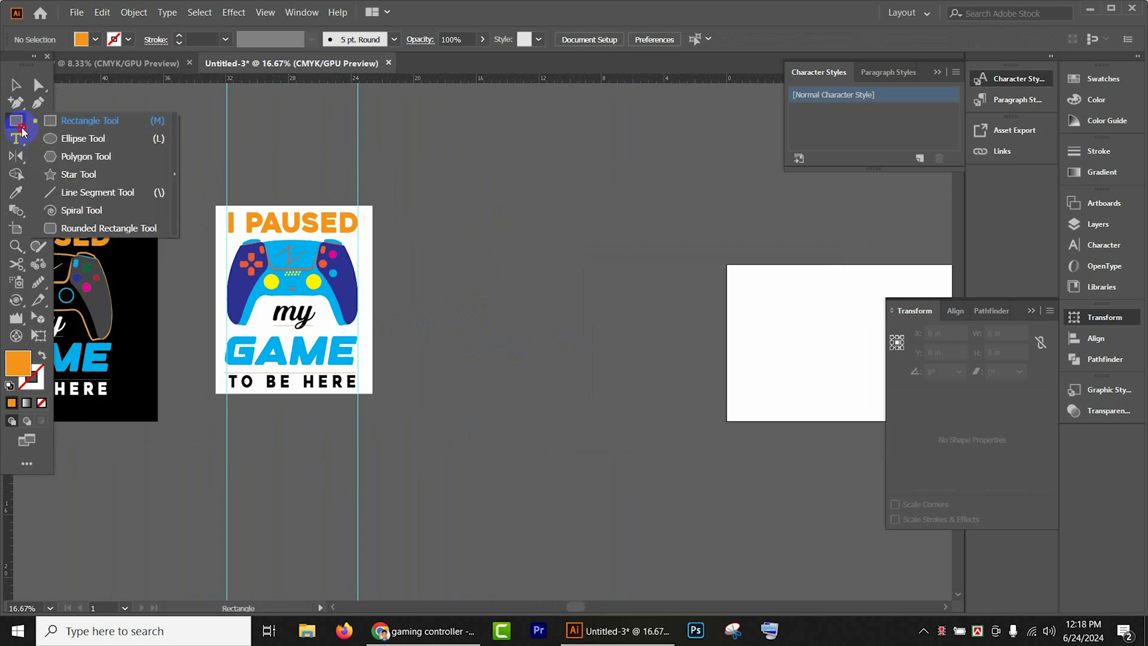
{"action": "left_click_drag", "start_coordinate": [22, 128], "coordinate": [42, 140]}
{"action": "left_click", "coordinate": [61, 146]}
{"action": "left_click_drag", "start_coordinate": [575, 295], "coordinate": [670, 462]}
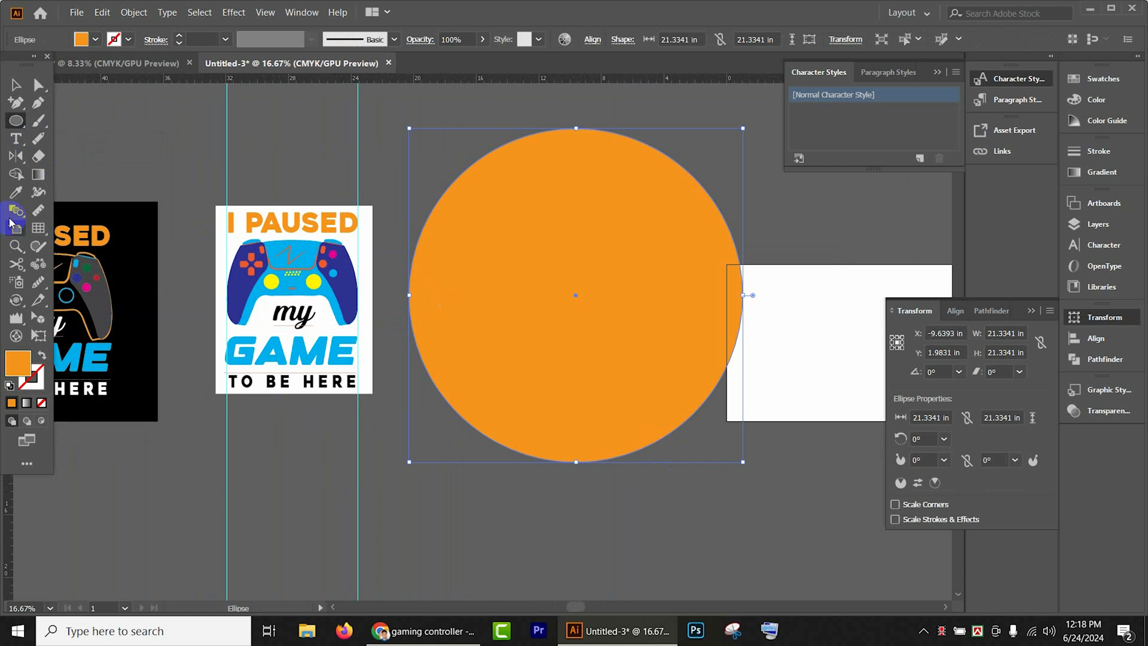
- Swap the circle's orange fill to its stroke and set the stroke weight to 33 pt
{"action": "left_click", "coordinate": [15, 86]}
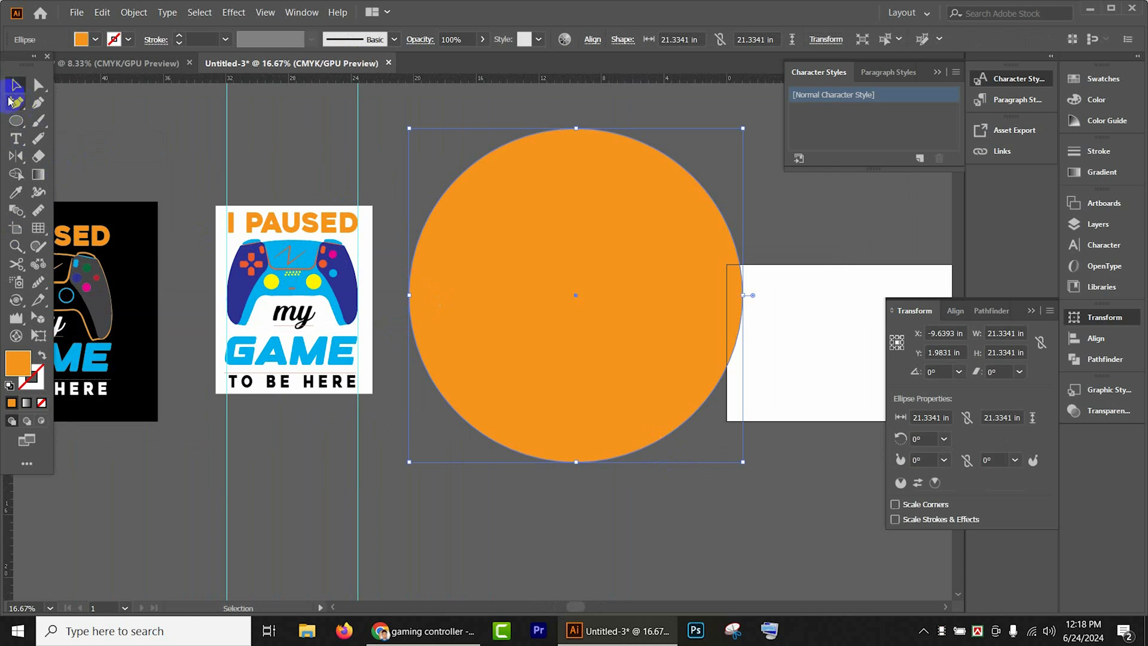
{"action": "left_click", "coordinate": [40, 357]}
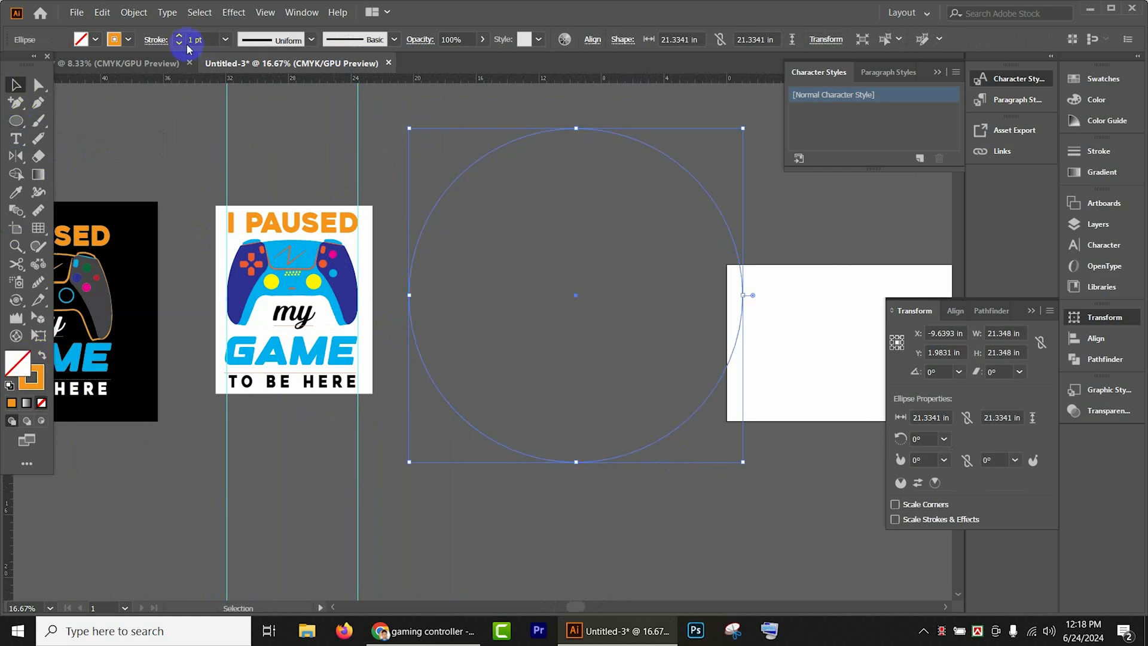
{"action": "left_click_drag", "start_coordinate": [179, 38], "coordinate": [180, 39]}
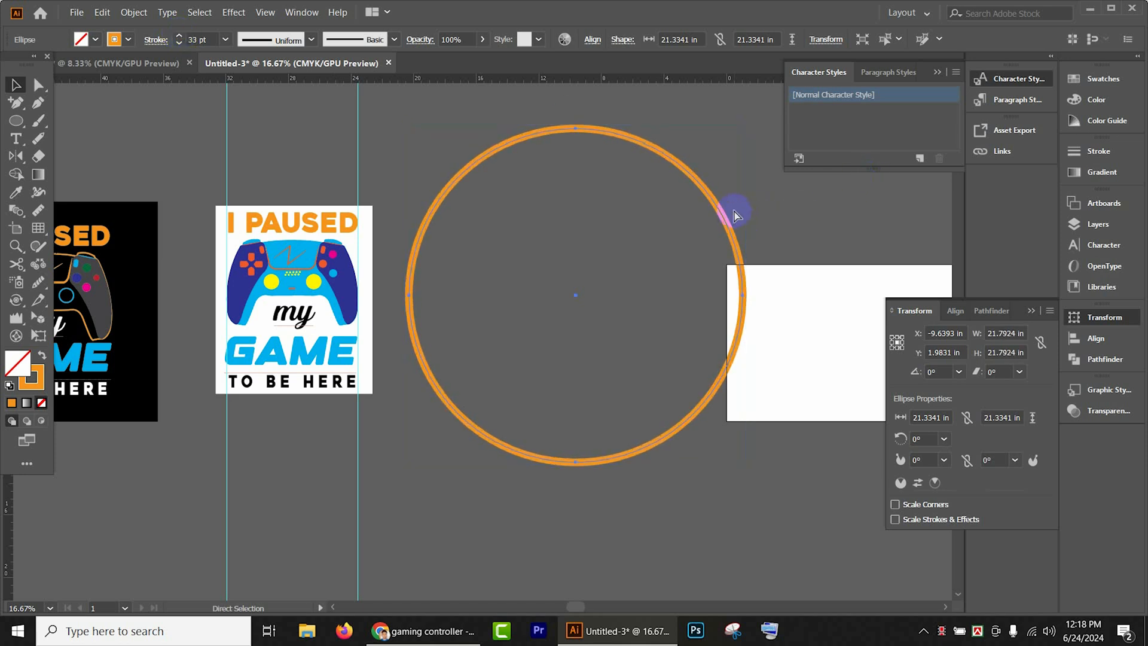
- Add a concentric copy of the ring scaled down to about 15.4 in and set its stroke to 3 pt
{"action": "left_click_drag", "start_coordinate": [747, 124], "coordinate": [698, 172]}
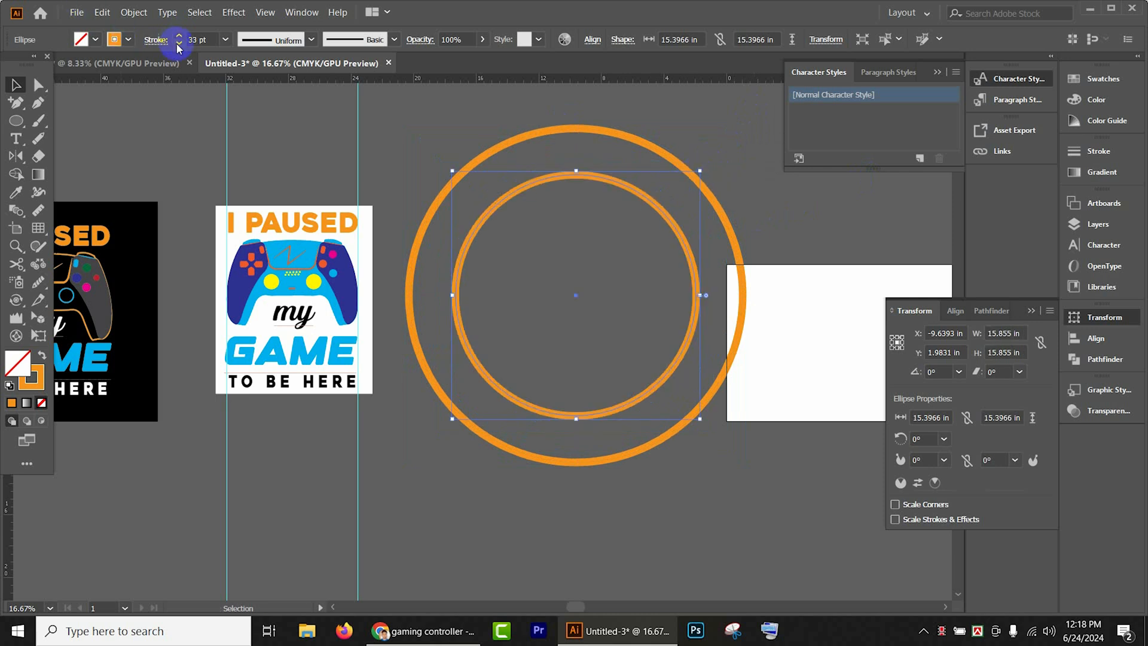
{"action": "left_click_drag", "start_coordinate": [177, 46], "coordinate": [178, 48]}
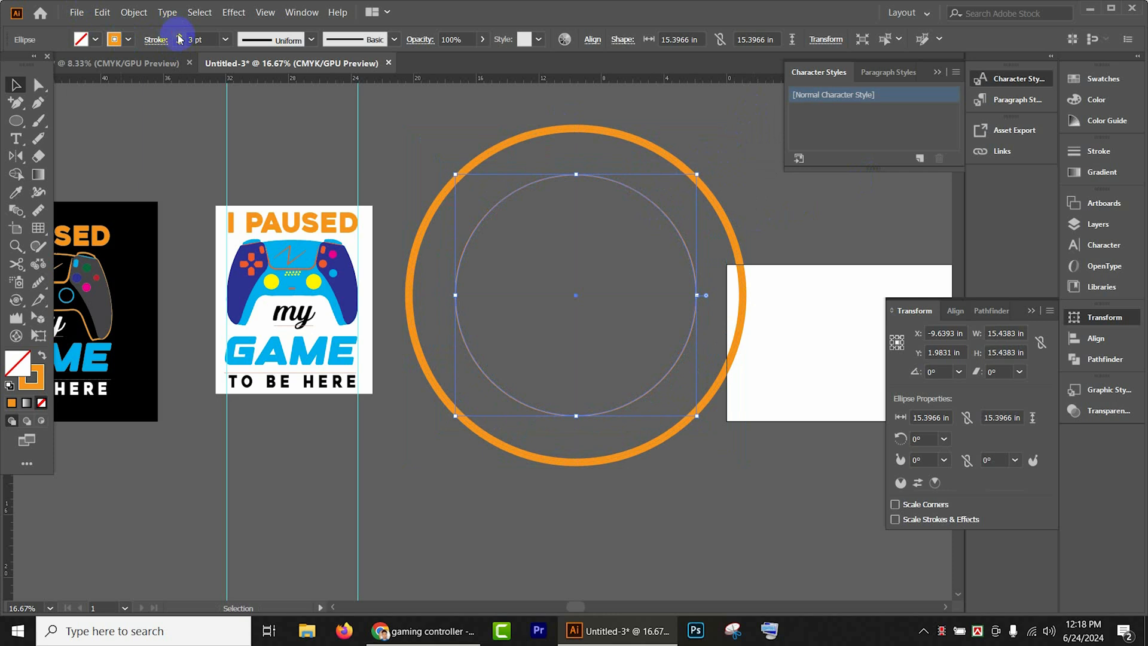
{"action": "key", "text": "v"}
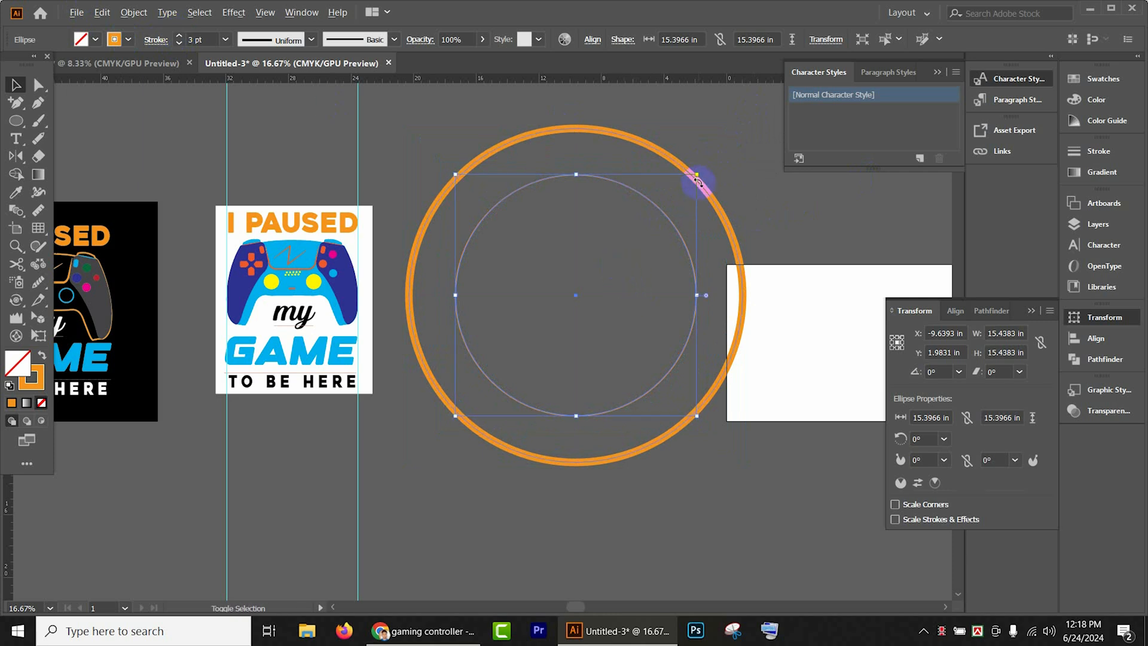
- Add a third concentric circle by copying the thin ring and scaling it down to about 12.6 in
{"action": "left_click_drag", "start_coordinate": [697, 175], "coordinate": [688, 198]}
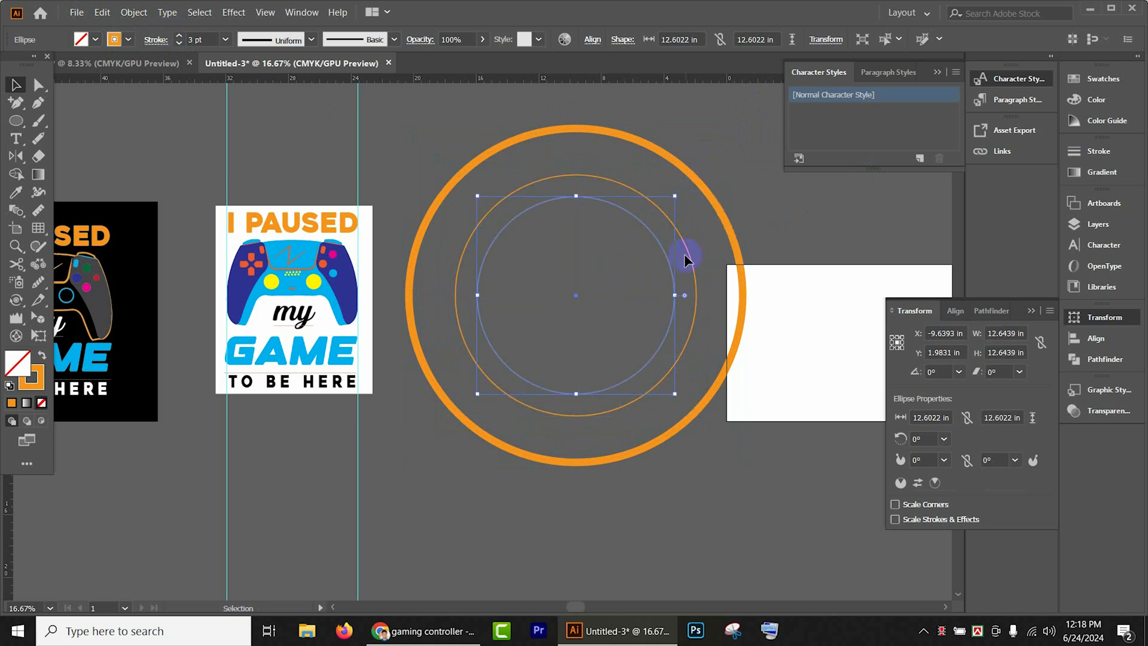
{"action": "scroll", "coordinate": [672, 253], "scroll_direction": "up", "scroll_amount": 1}
{"action": "left_click", "coordinate": [805, 213]}
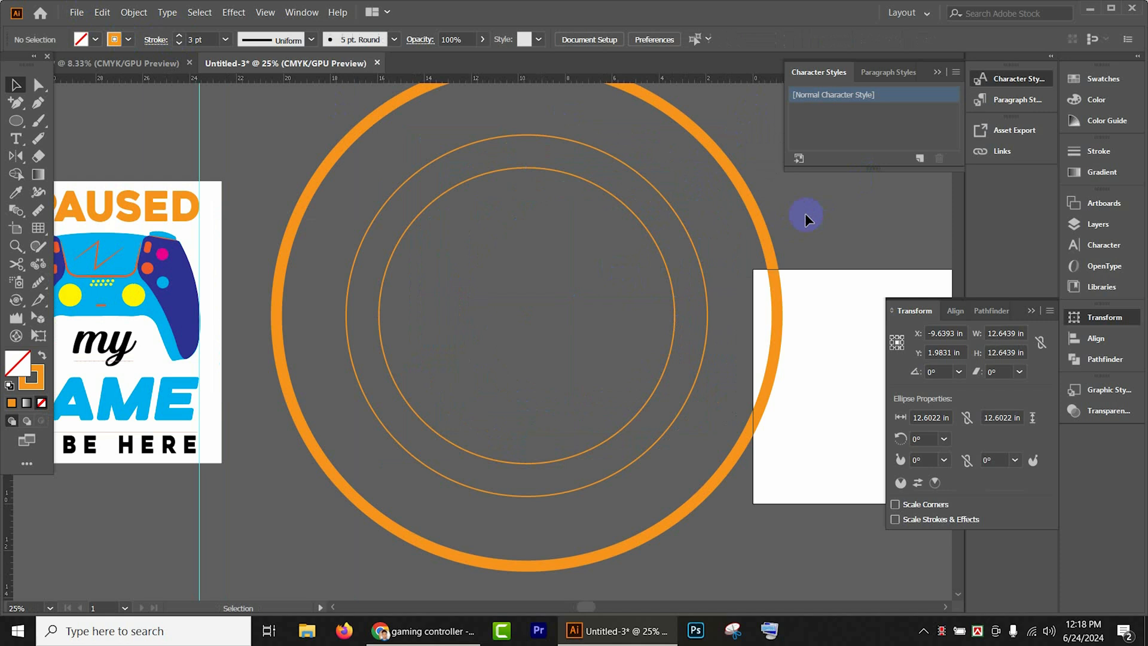
- Cut the middle circle into upper and lower halves at its left and right anchor points with the Scissors tool
{"action": "left_click", "coordinate": [659, 194]}
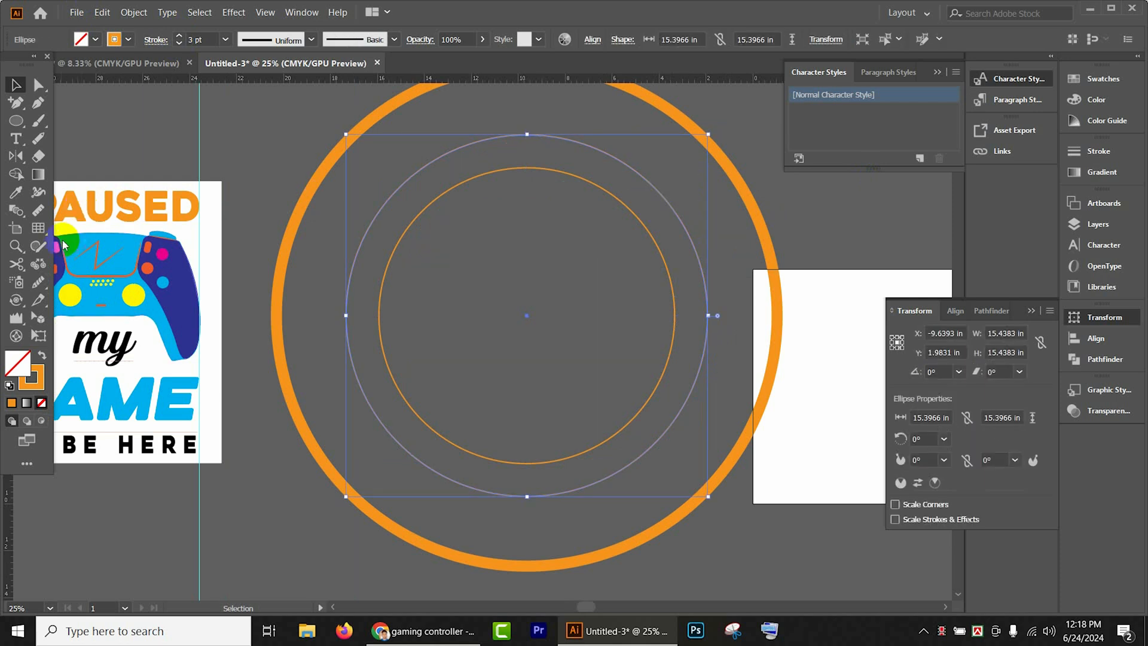
{"action": "left_click", "coordinate": [16, 263]}
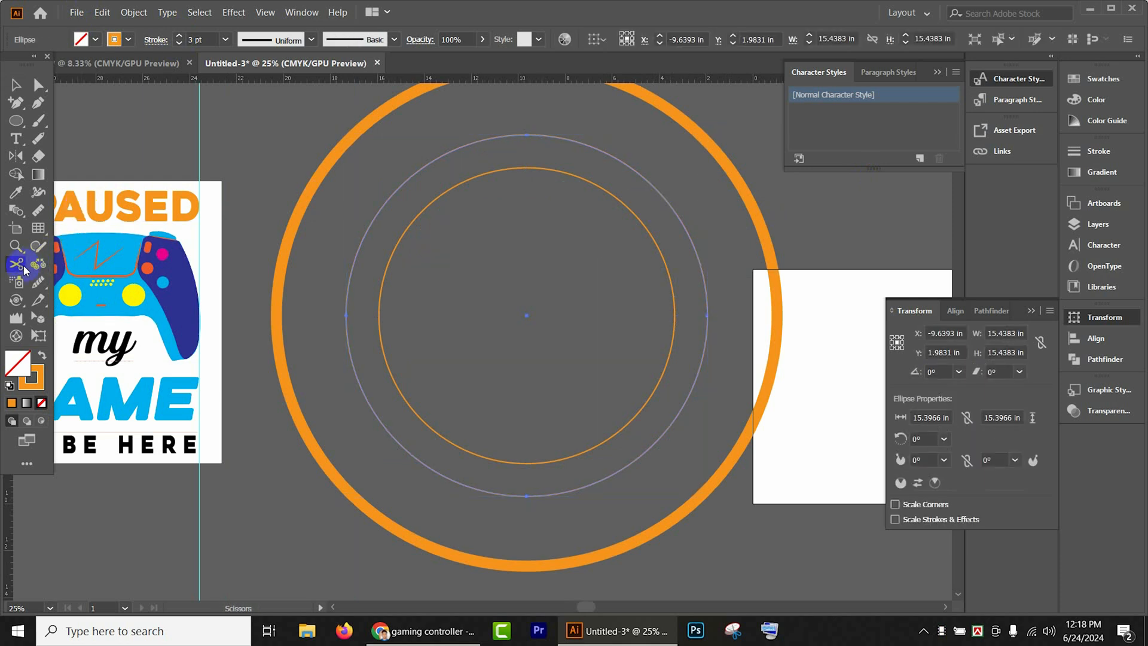
{"action": "left_click", "coordinate": [346, 316]}
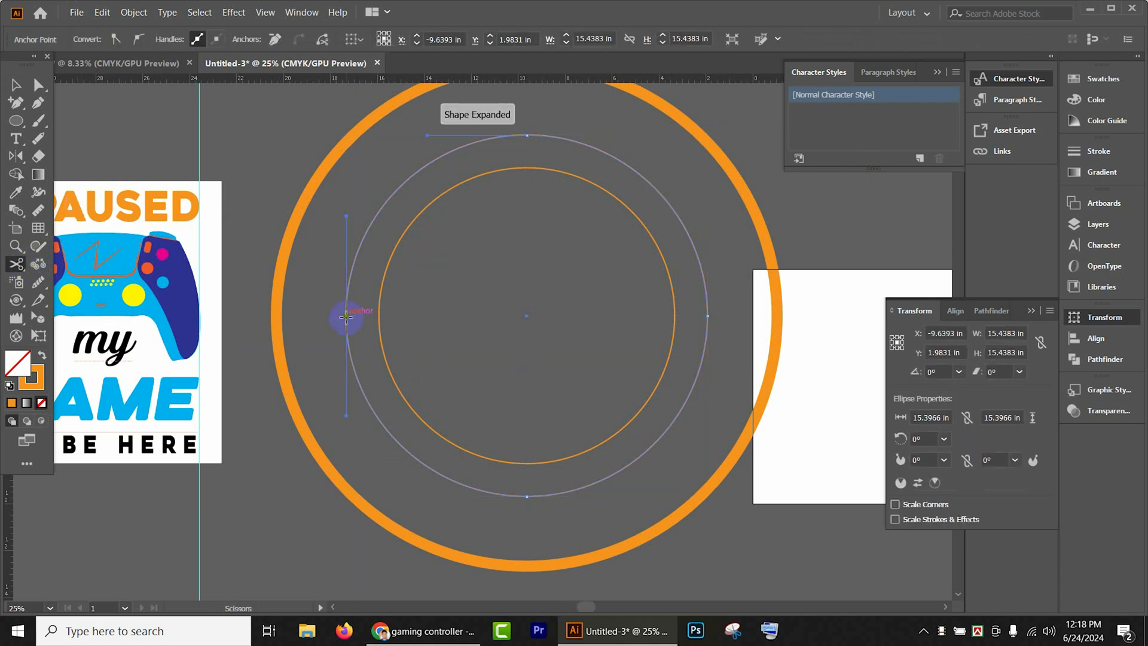
{"action": "left_click", "coordinate": [708, 315]}
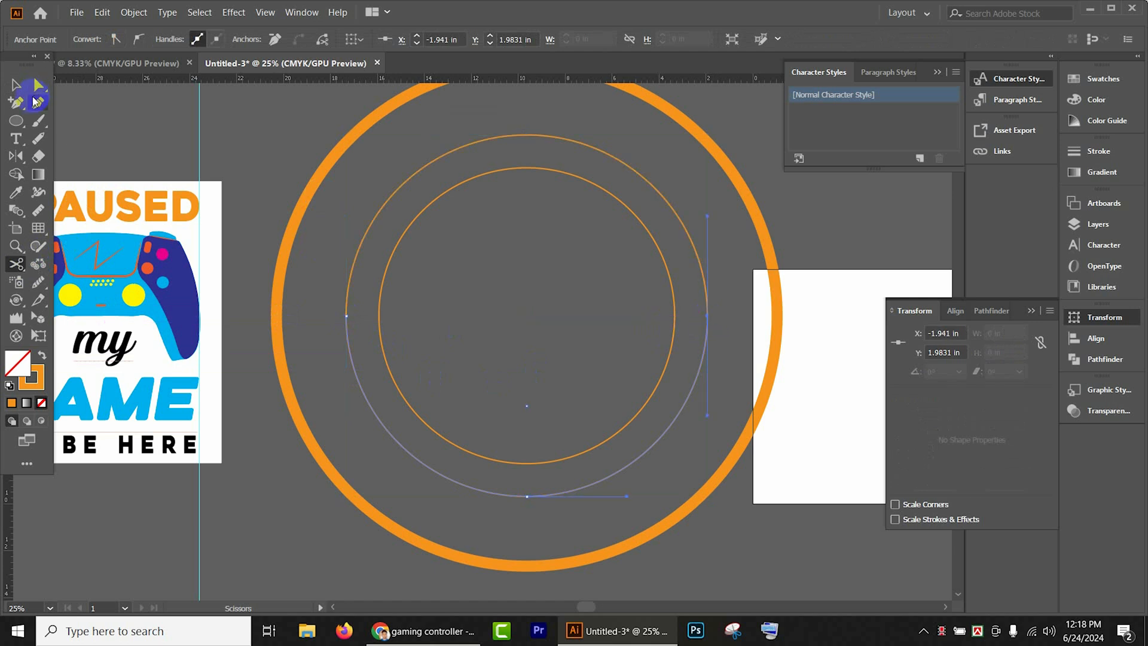
{"action": "key", "text": "v"}
- Place Type on a Path text along the upper half of the middle circle and center-align it
{"action": "left_click", "coordinate": [569, 170]}
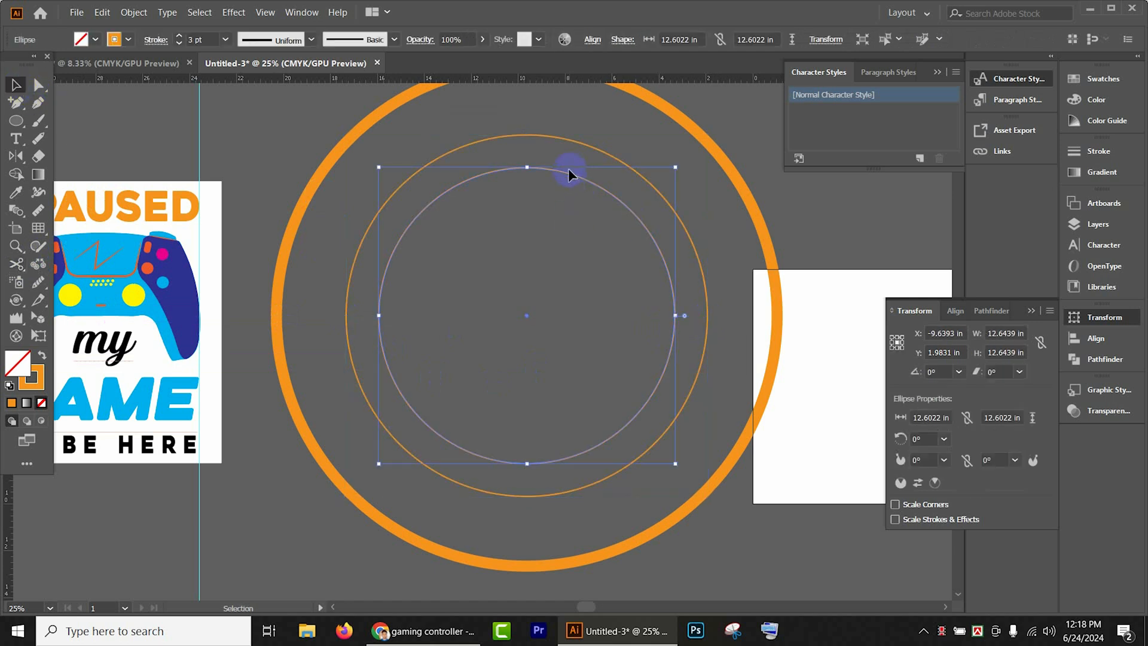
{"action": "left_click", "coordinate": [366, 232]}
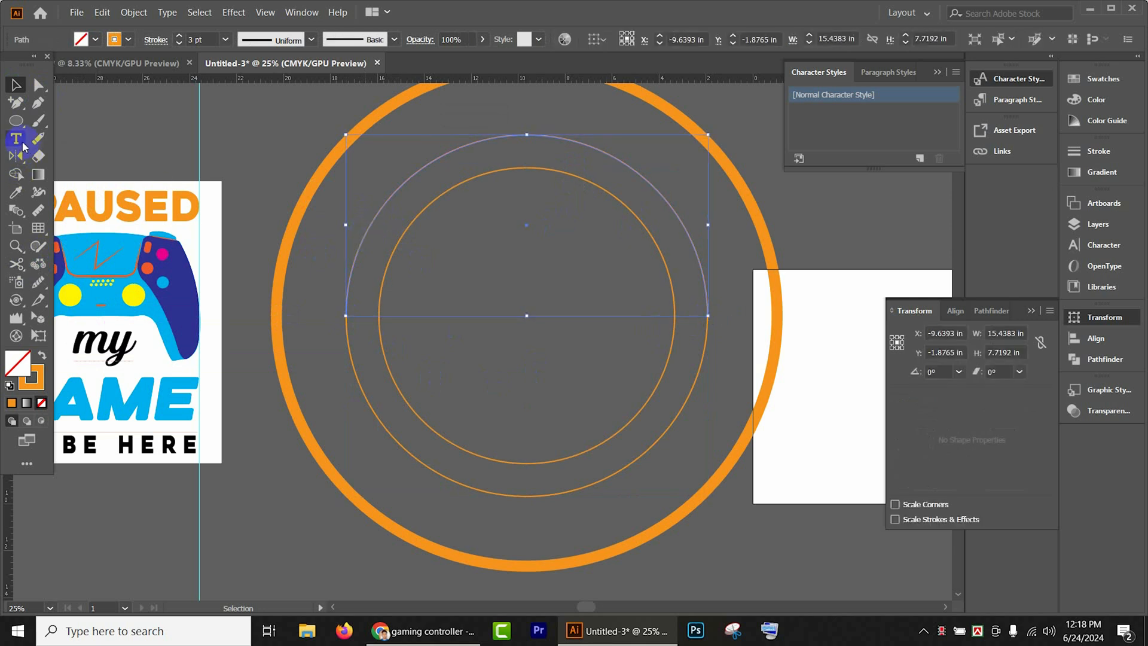
{"action": "left_click_drag", "start_coordinate": [16, 138], "coordinate": [119, 162]}
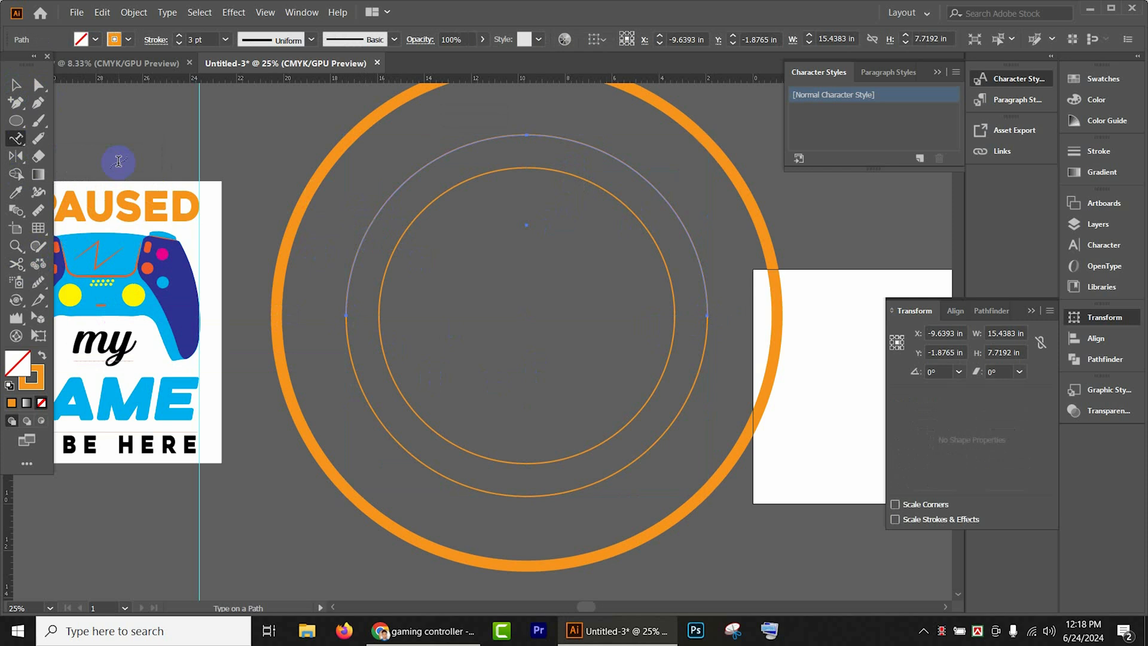
{"action": "left_click", "coordinate": [344, 313]}
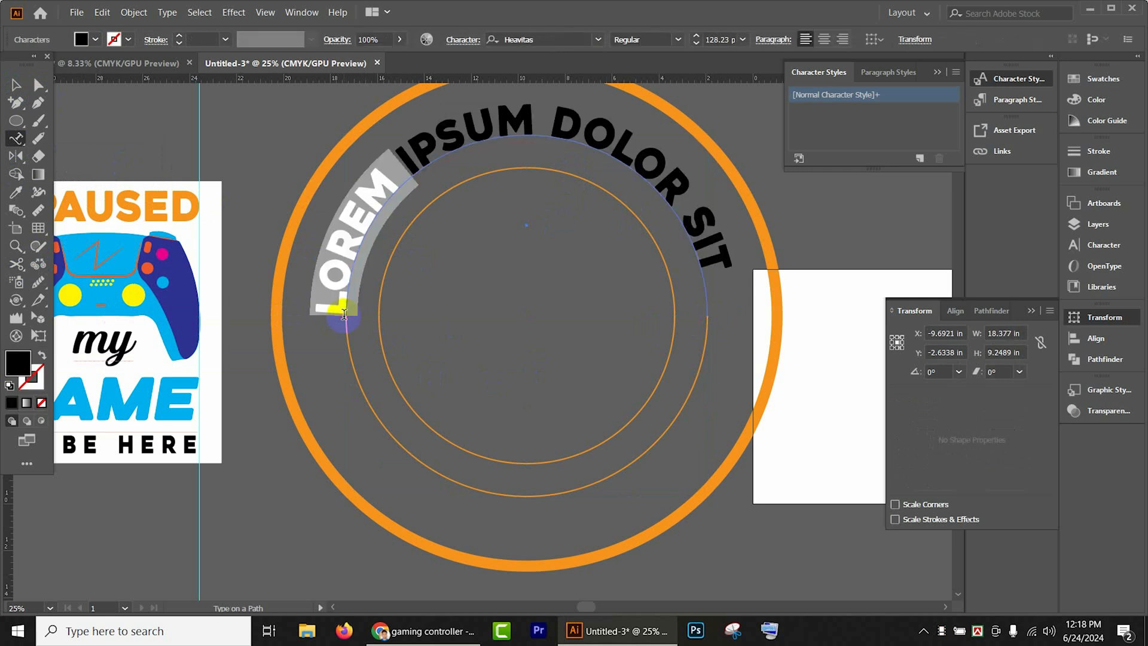
{"action": "left_click", "coordinate": [824, 40]}
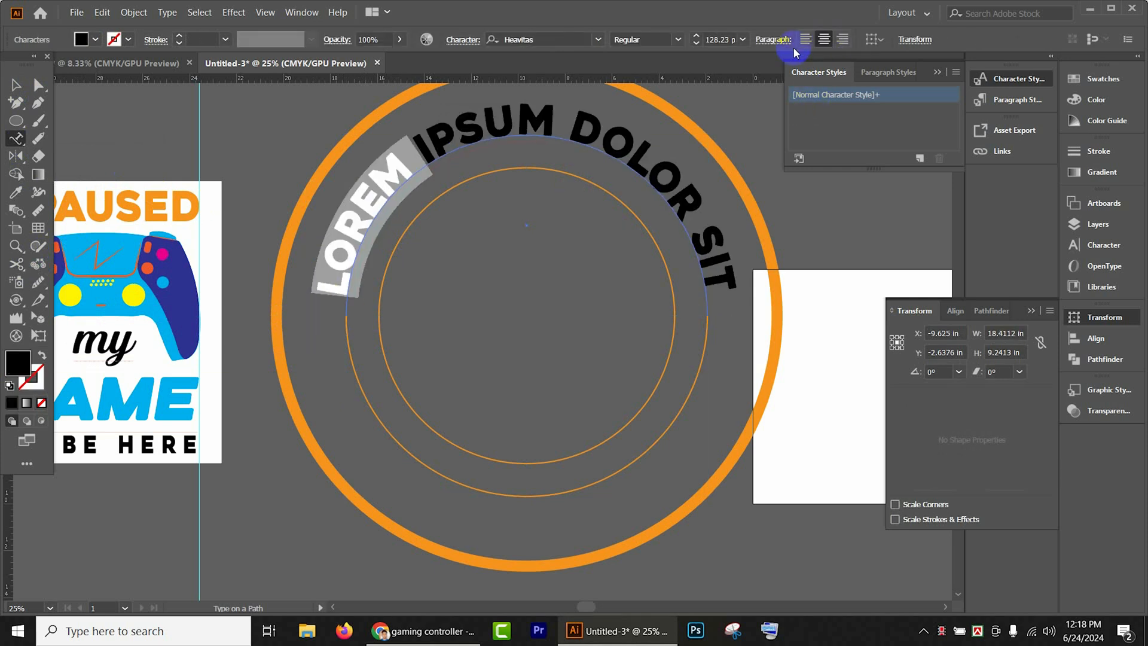
- Replace the placeholder text on the upper arc with "I PAUSED MY GAME"
{"action": "triple_click", "coordinate": [466, 150]}
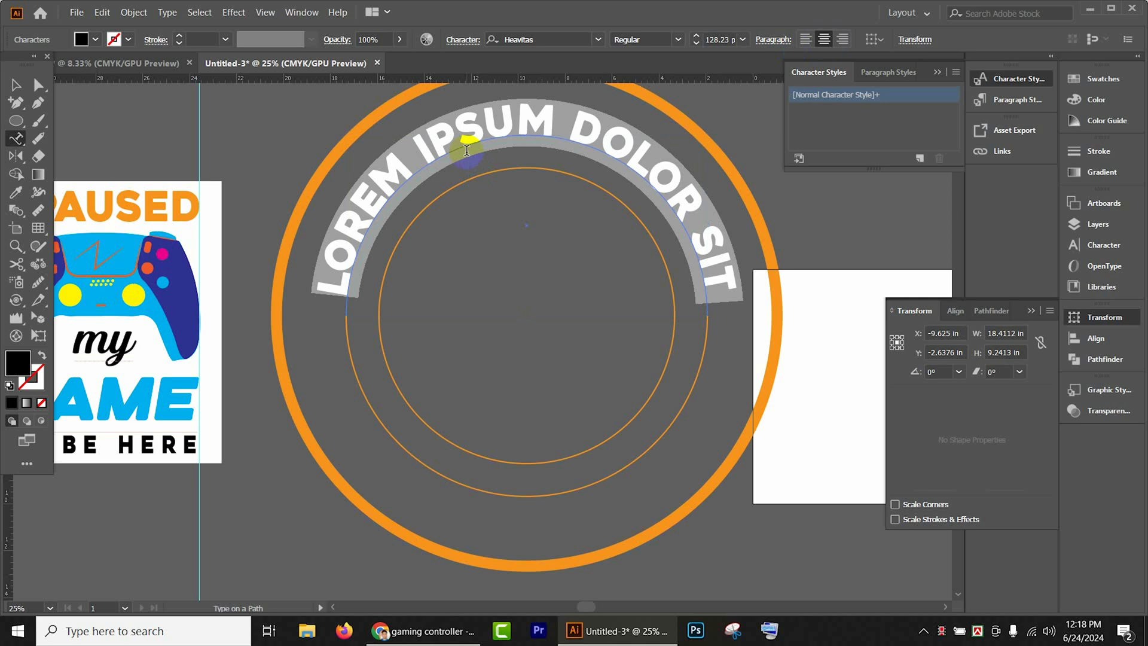
{"action": "key", "text": "BackSpace"}
{"action": "type", "text": "I P"}
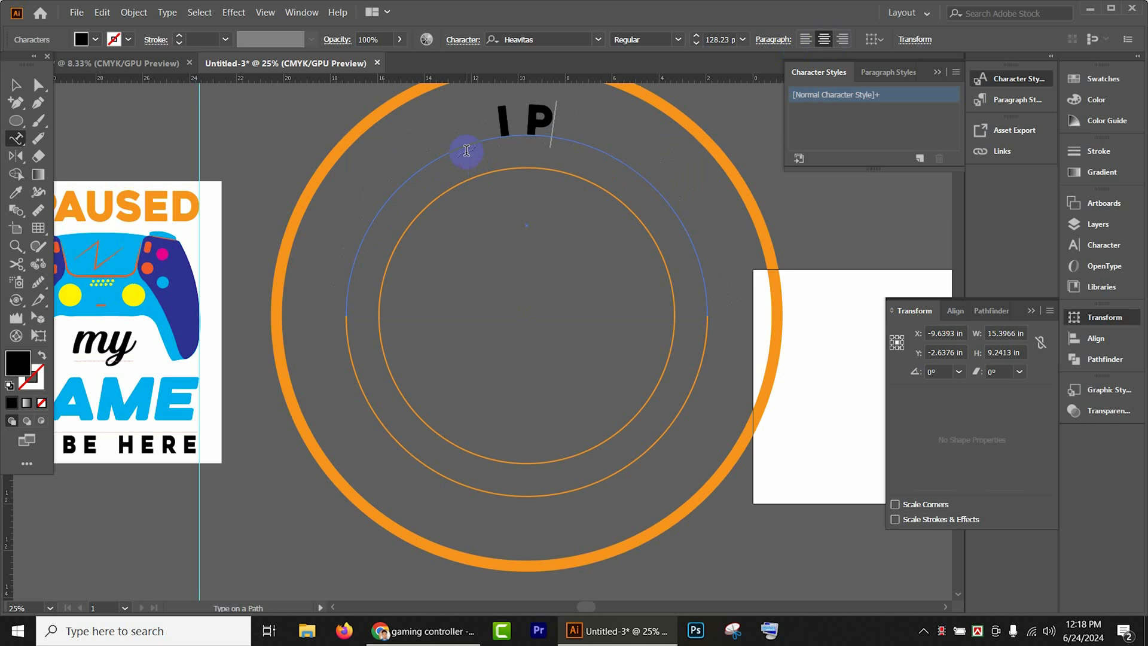
{"action": "type", "text": "AUS"}
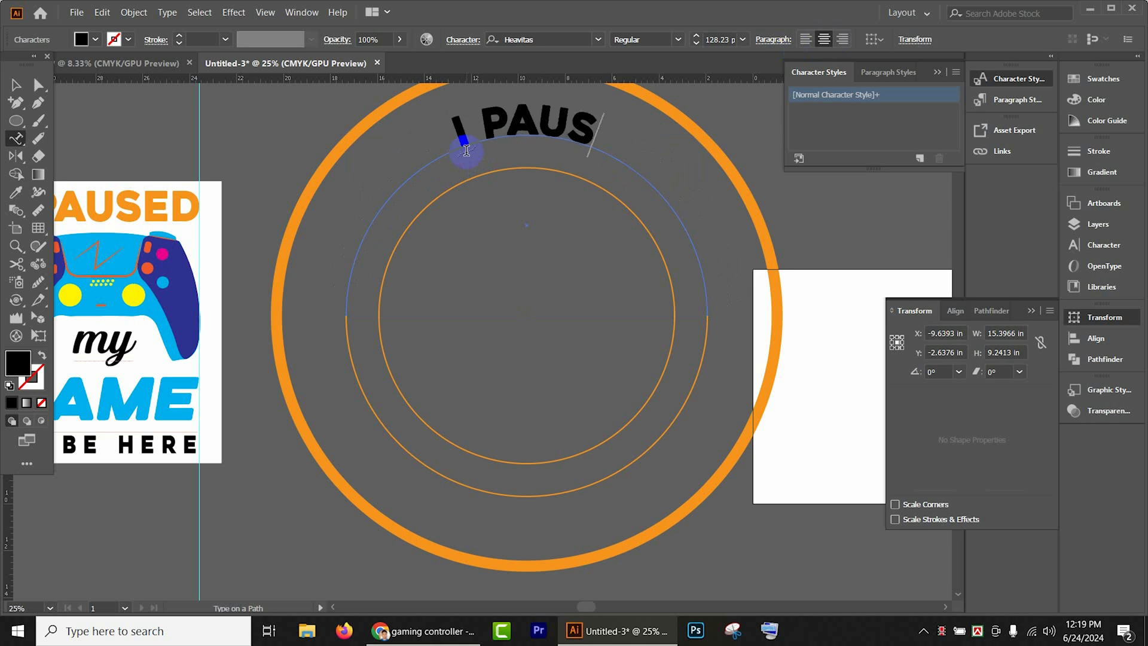
{"action": "type", "text": "ED"}
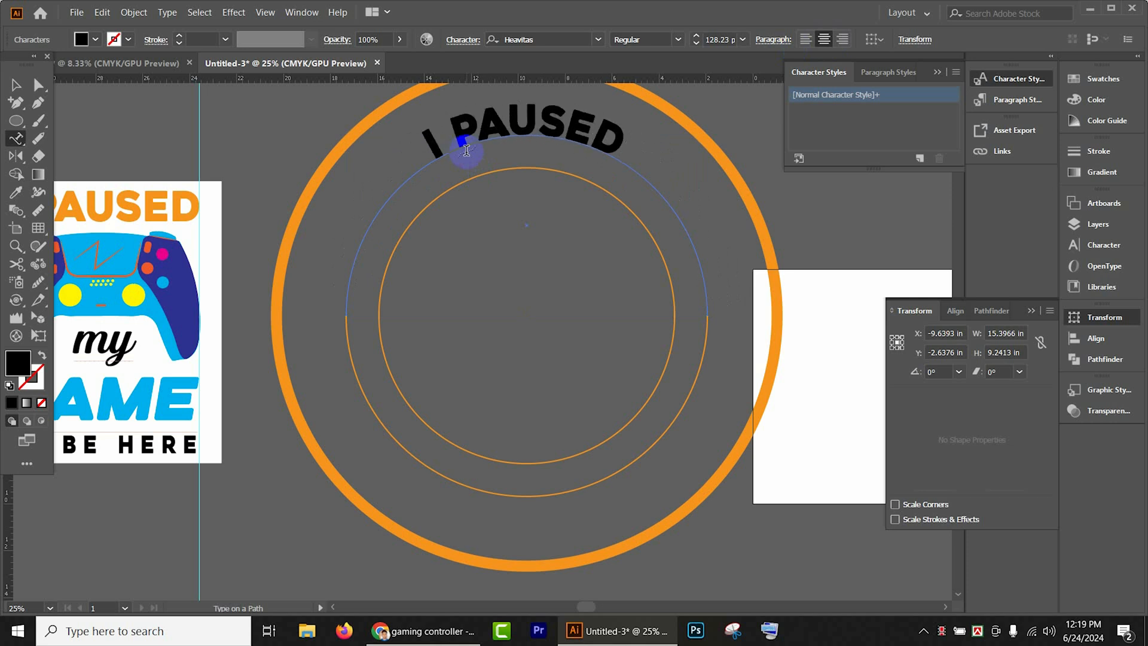
{"action": "type", "text": " MA"}
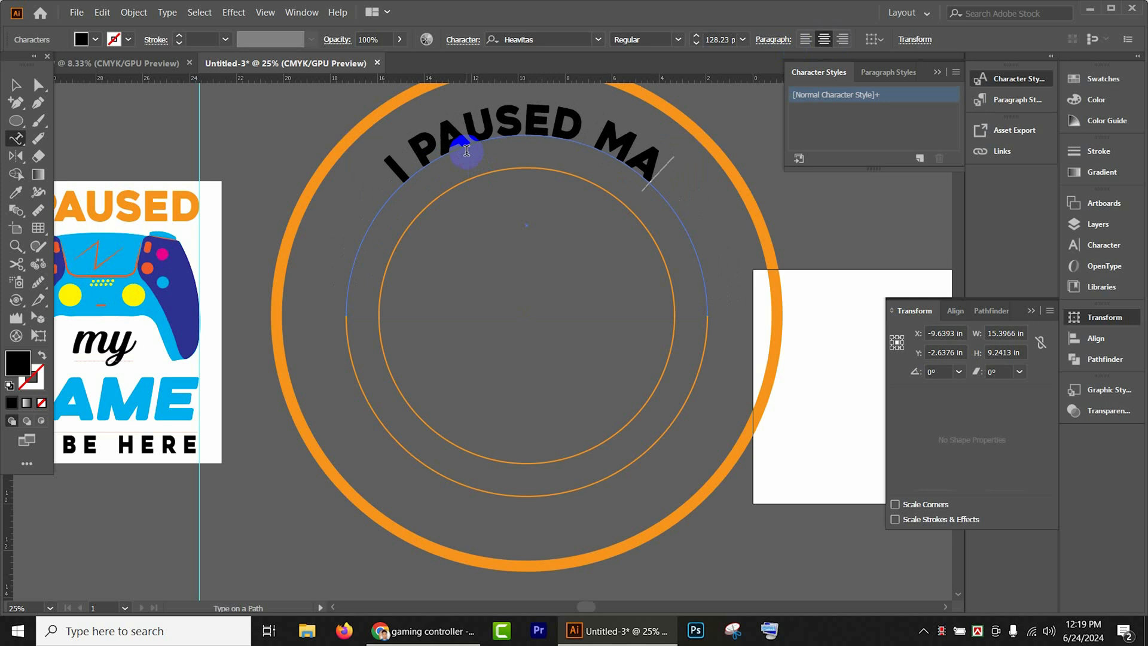
{"action": "key", "text": "BackSpace"}
{"action": "type", "text": "Y"}
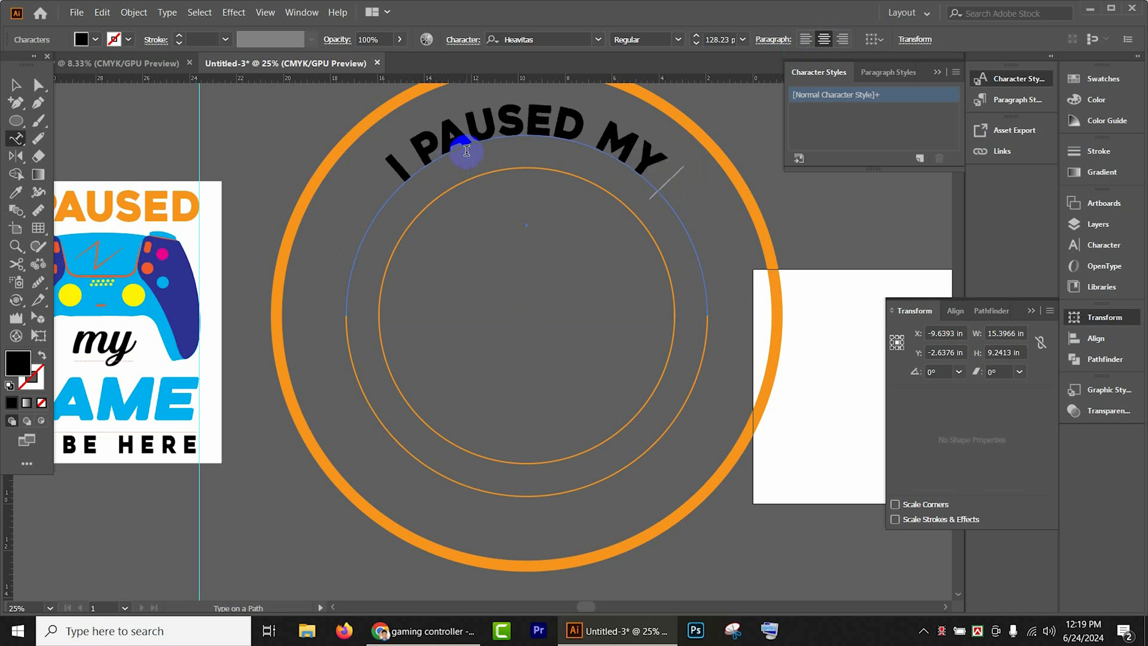
{"action": "type", "text": " GAME"}
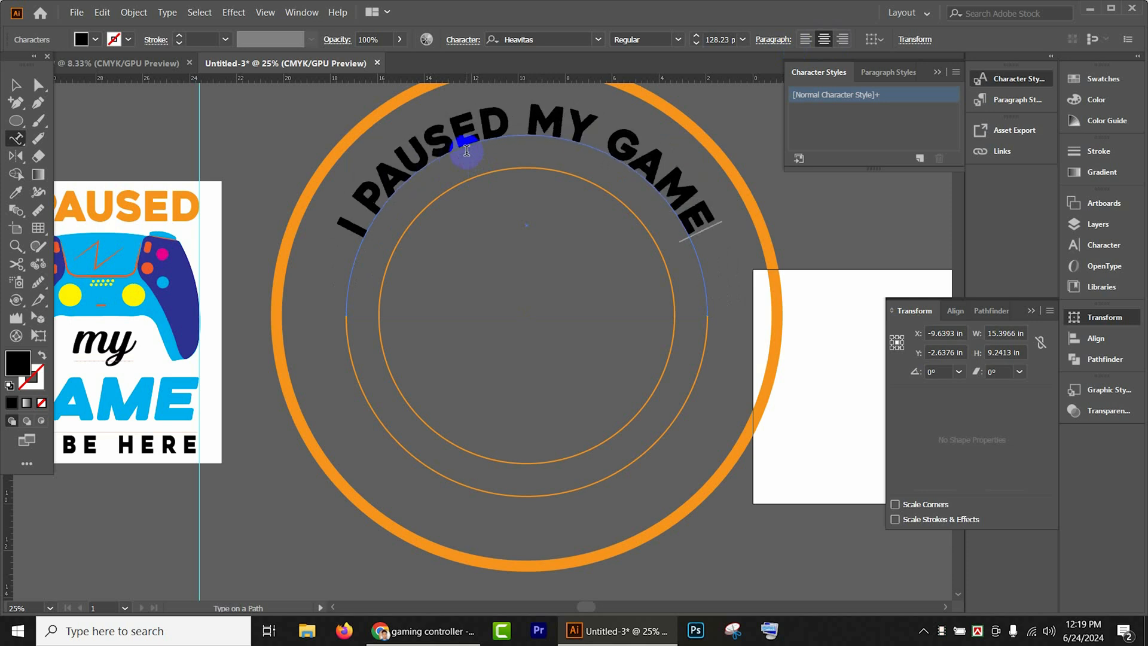
{"action": "left_click", "coordinate": [16, 85]}
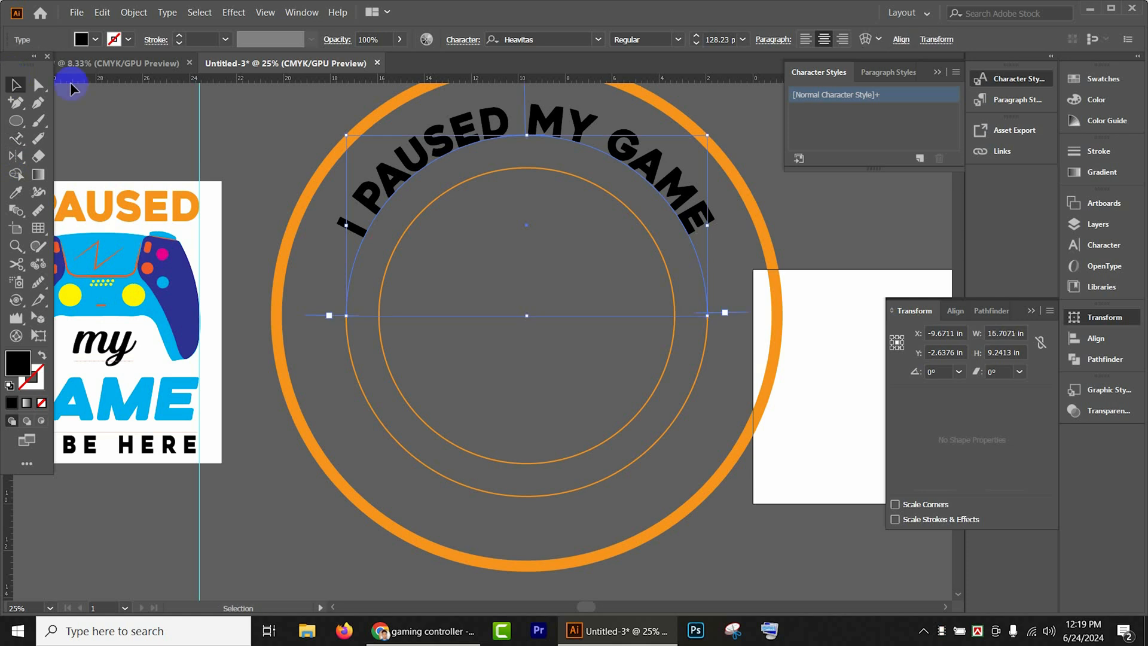
- Increase the font size of the upper "I PAUSED MY GAME" arc text to 164 pt
{"action": "left_click", "coordinate": [696, 36]}
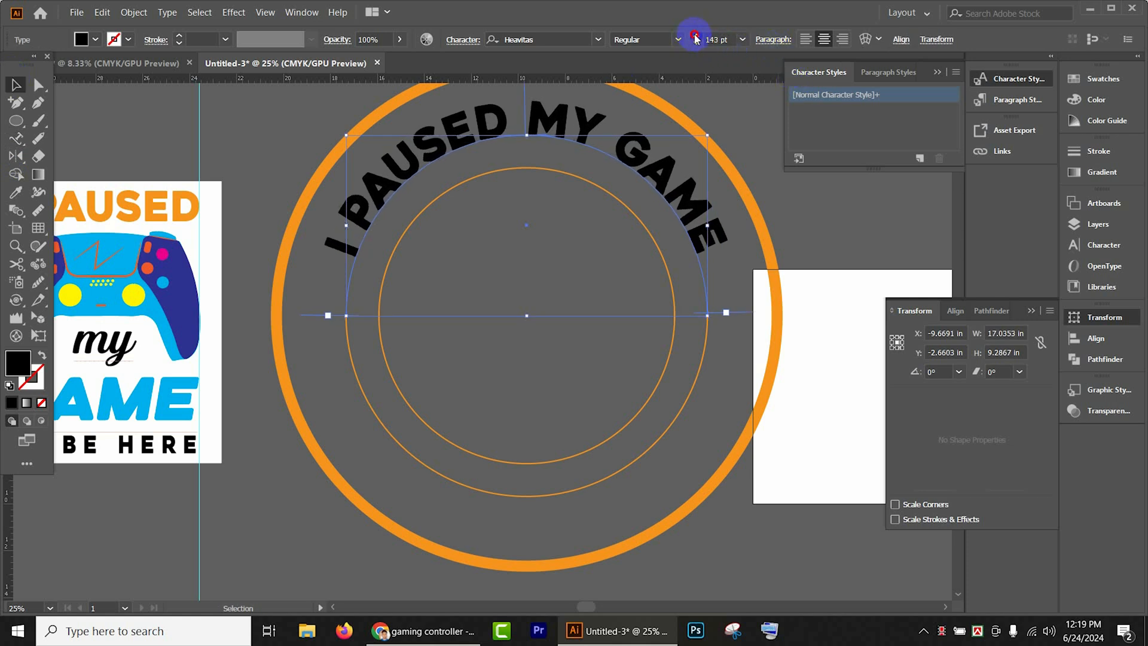
{"action": "left_click_drag", "start_coordinate": [695, 38], "coordinate": [696, 38]}
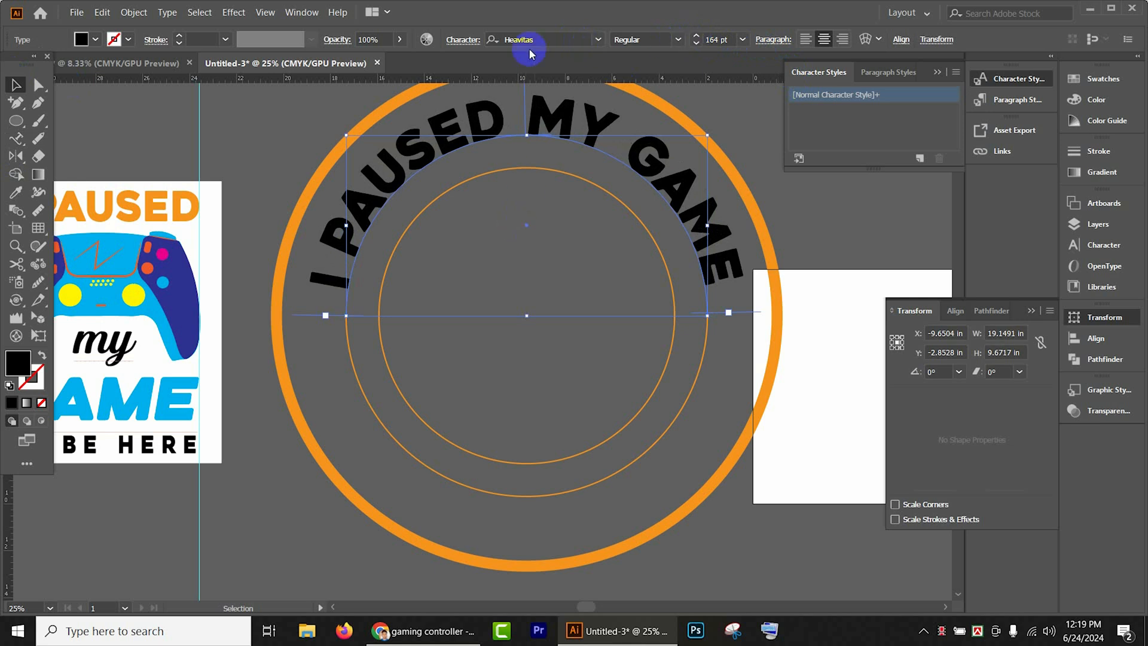
{"action": "scroll", "coordinate": [652, 375], "scroll_direction": "down", "scroll_amount": 1}
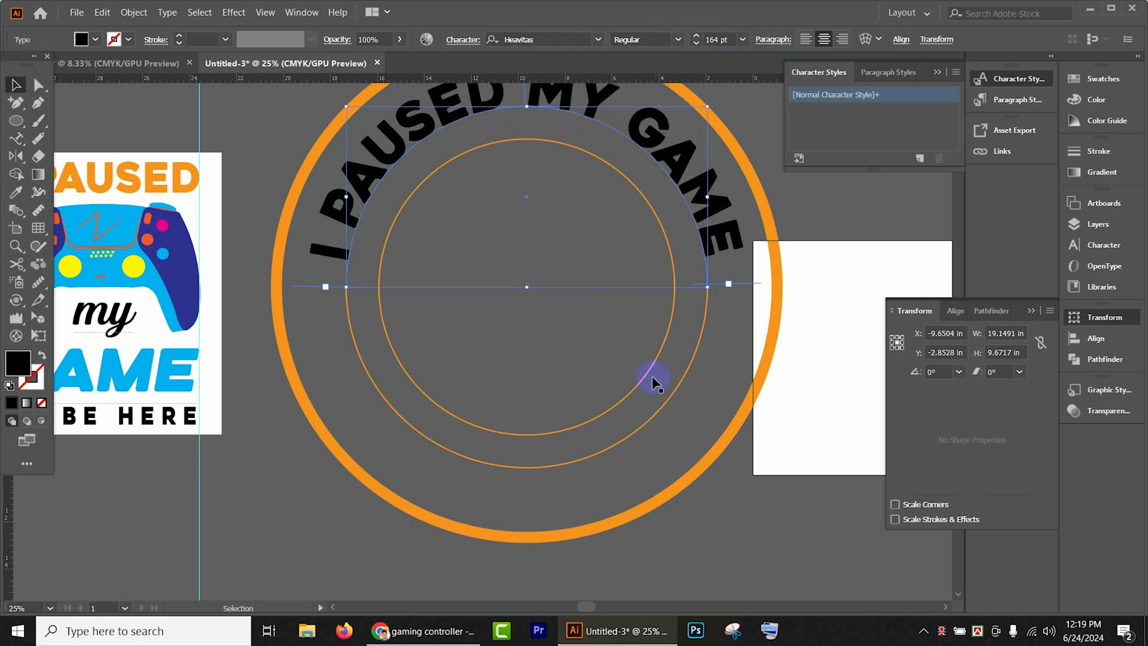
{"action": "key", "text": "ctrl+minus"}
{"action": "left_click", "coordinate": [729, 251]}
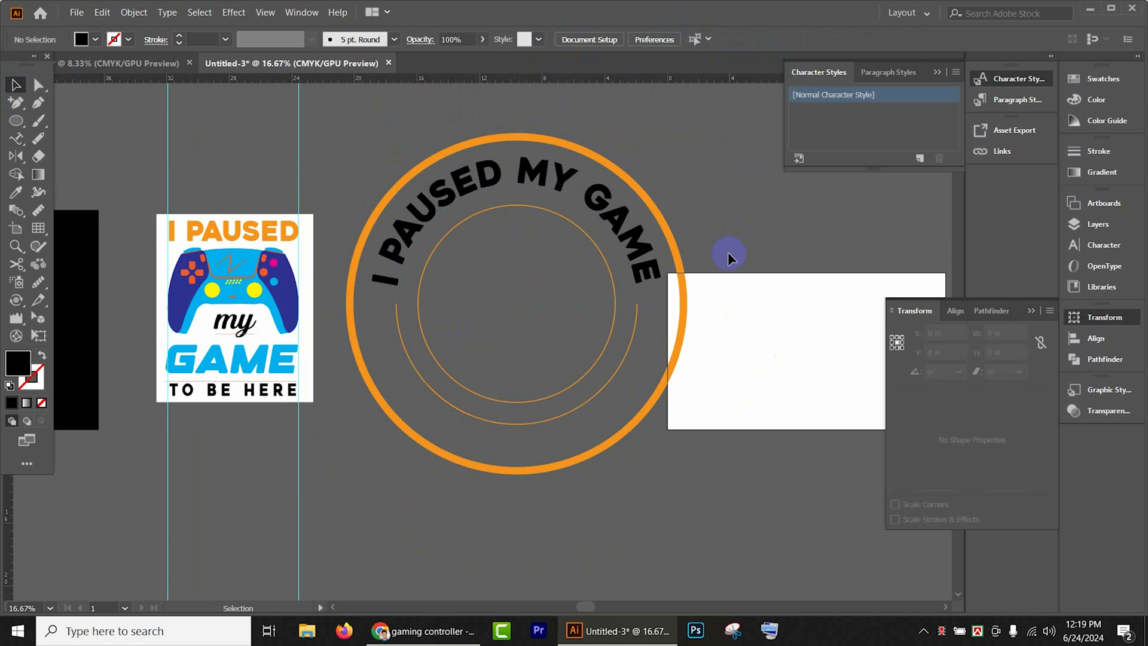
{"action": "left_click", "coordinate": [638, 260]}
{"action": "left_click", "coordinate": [719, 226]}
- Place center-aligned Type on a Path text along the remaining lower half of the middle circle
{"action": "scroll", "coordinate": [579, 331], "scroll_direction": "down", "scroll_amount": 2}
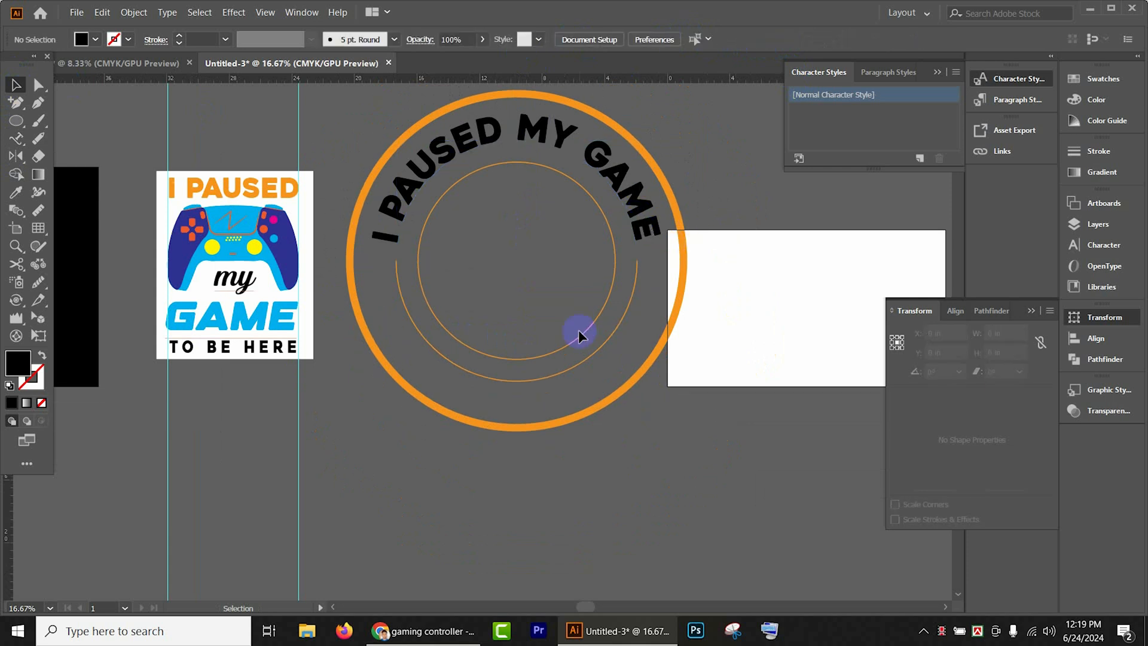
{"action": "left_click", "coordinate": [594, 349]}
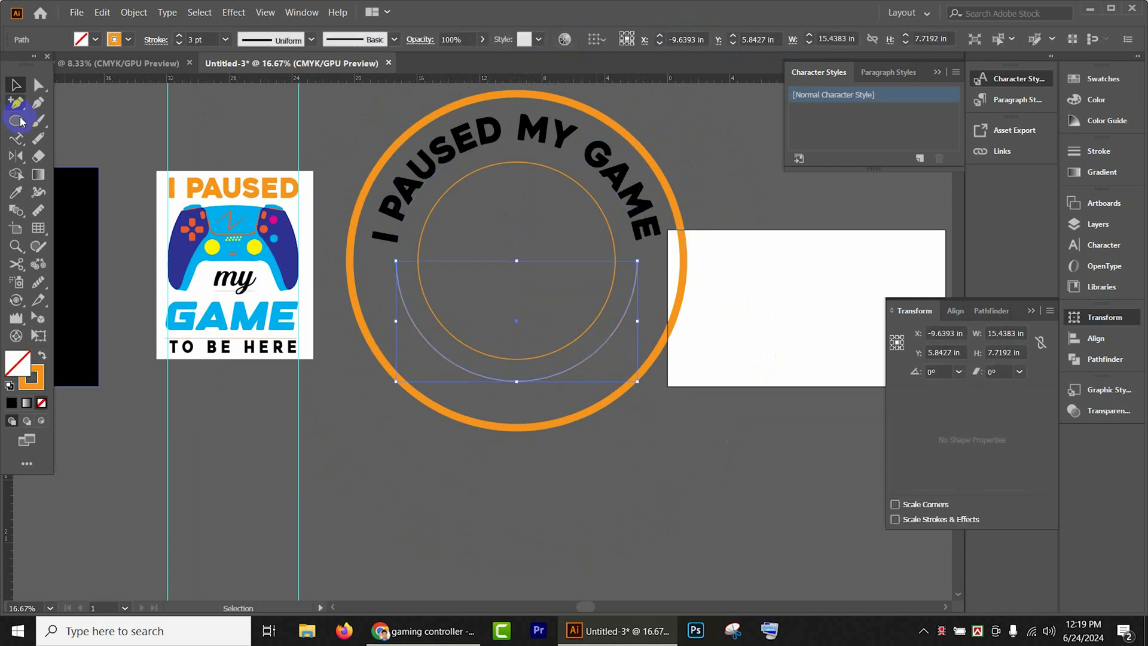
{"action": "left_click", "coordinate": [26, 140]}
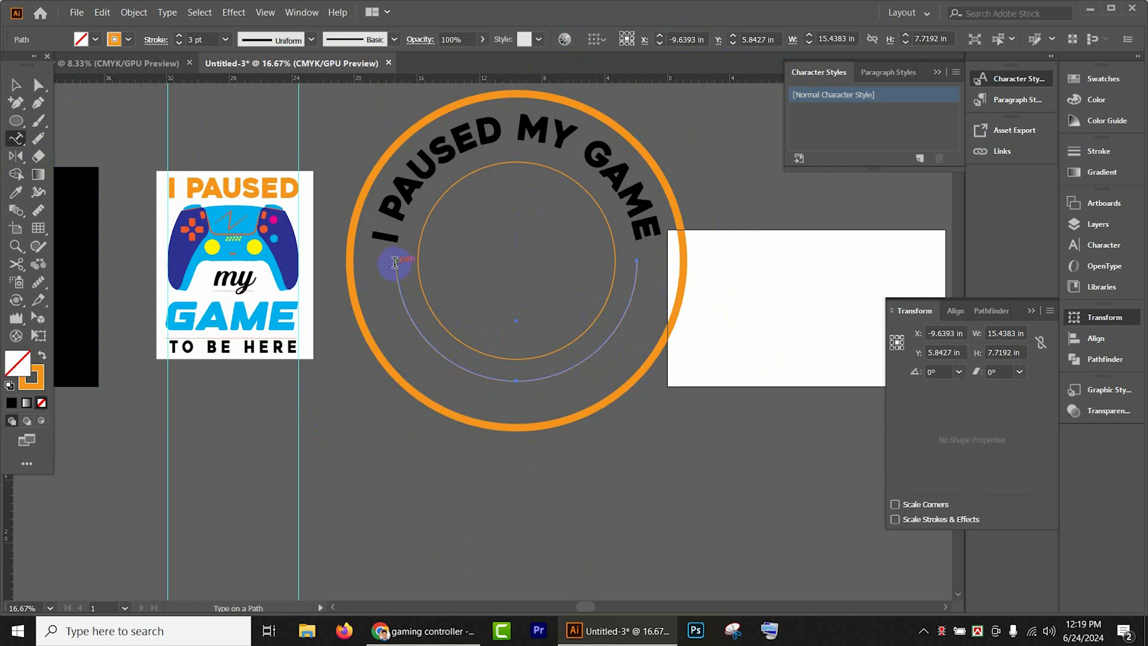
{"action": "left_click", "coordinate": [395, 262]}
{"action": "key", "text": "Escape"}
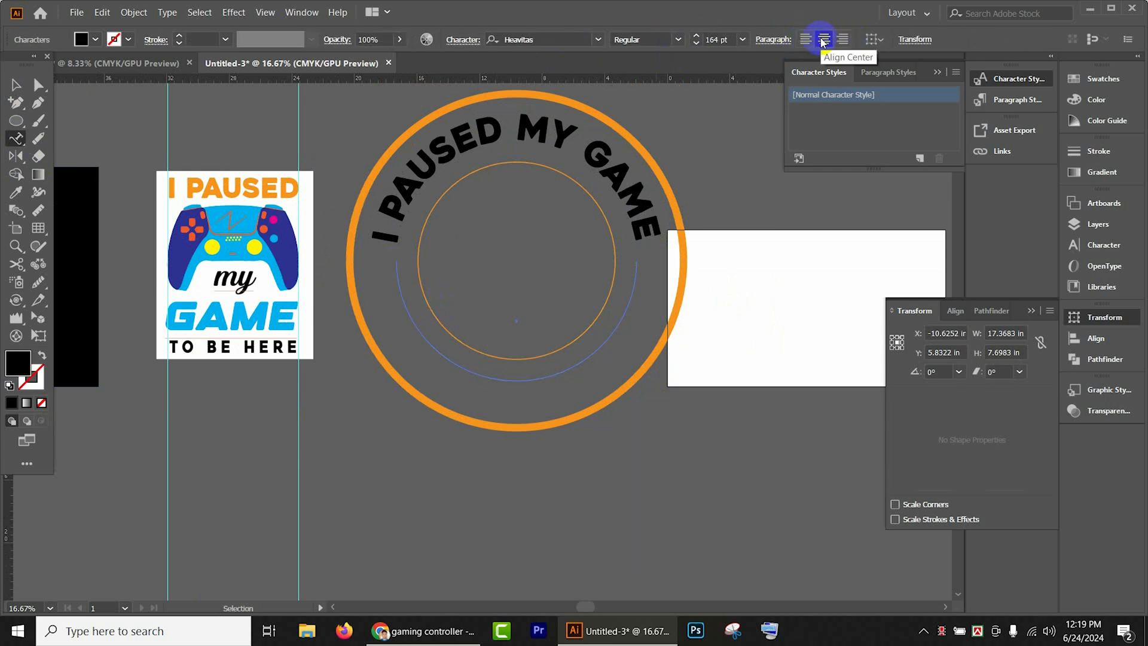
{"action": "key", "text": "ctrl+z"}
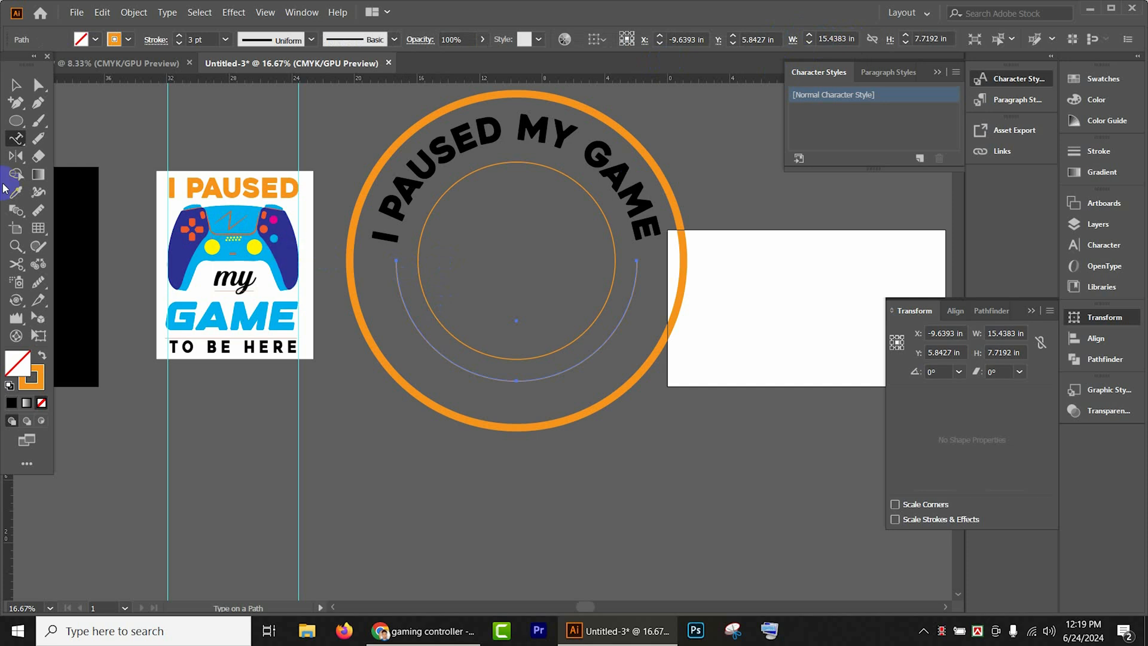
{"action": "left_click", "coordinate": [386, 276]}
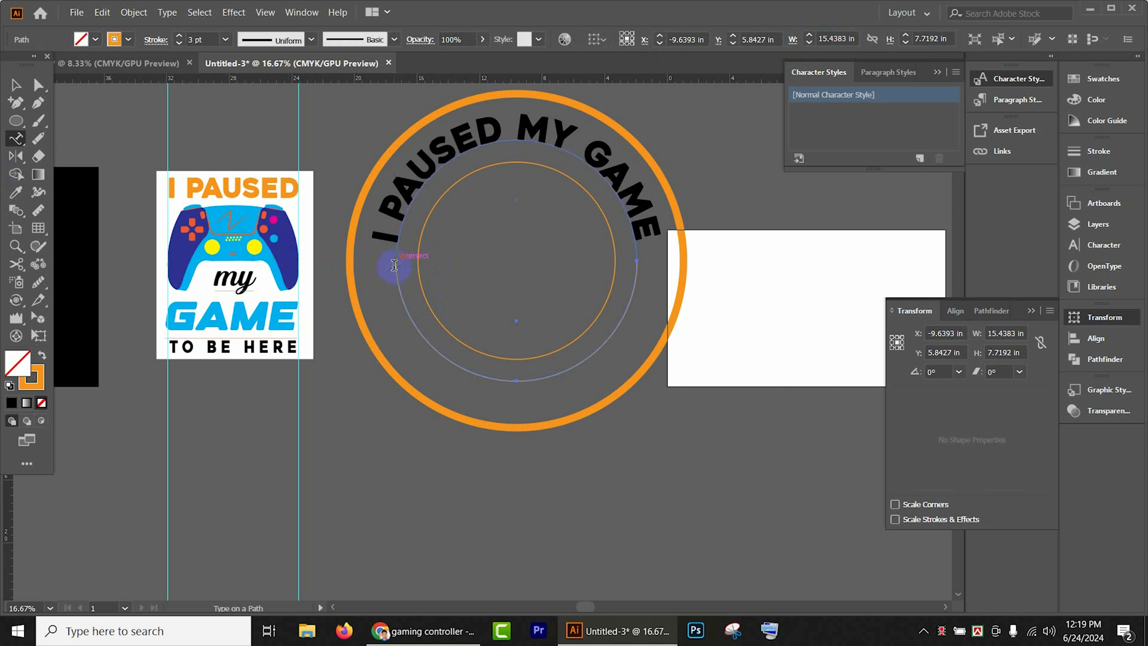
{"action": "left_click", "coordinate": [709, 336]}
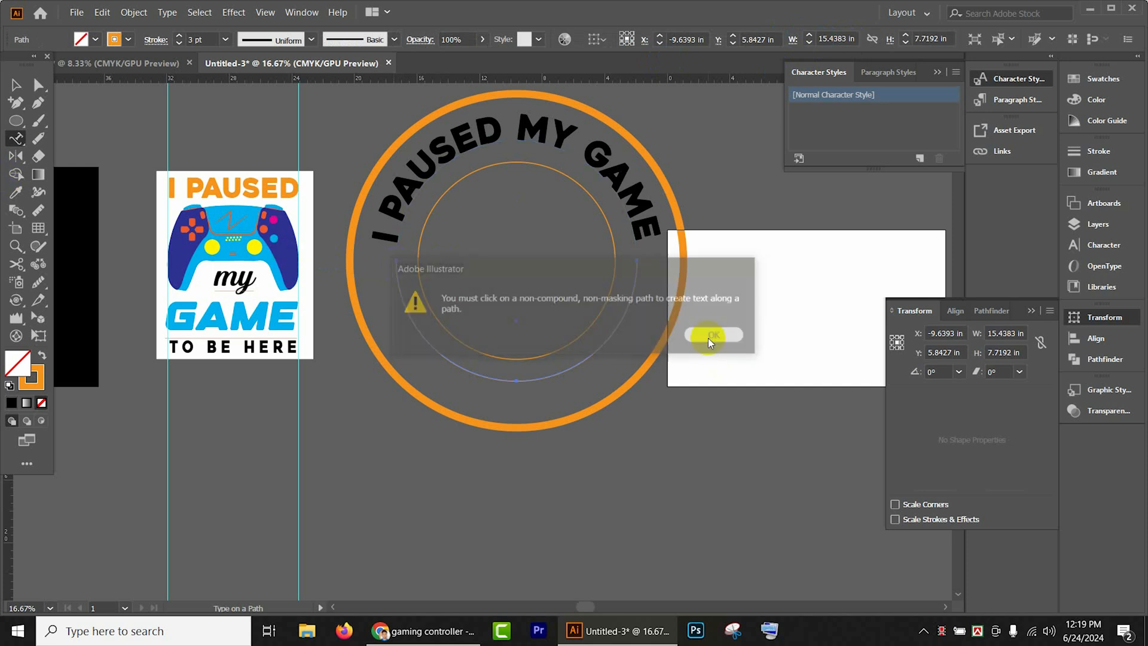
{"action": "left_click", "coordinate": [395, 332], "text": "ctrl"}
{"action": "left_click", "coordinate": [398, 191]}
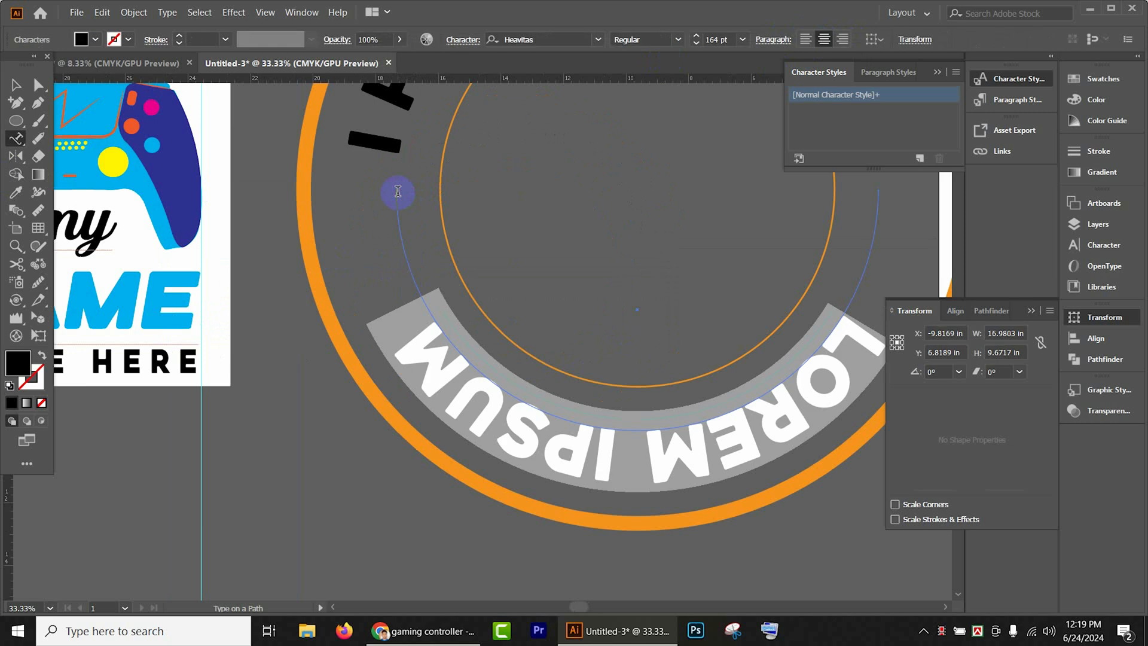
- Replace the placeholder text on the lower arc with "TO BE HERE"
{"action": "scroll", "coordinate": [513, 336], "scroll_direction": "down", "scroll_amount": 3}
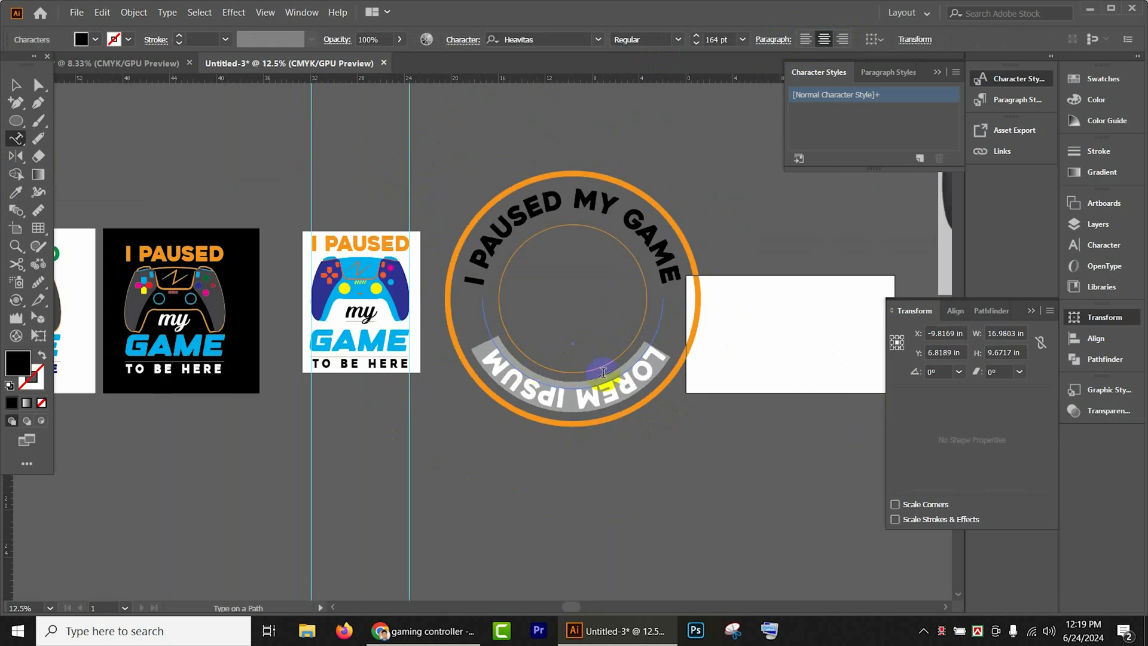
{"action": "type", "text": "TI"}
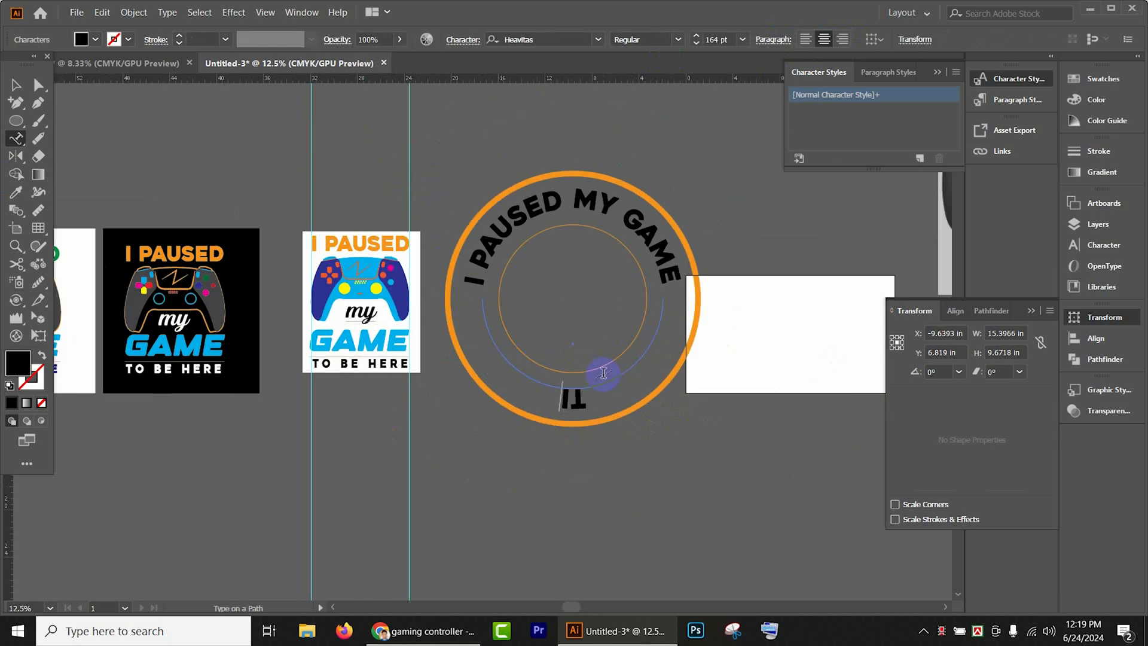
{"action": "key", "text": "BackSpace"}
{"action": "type", "text": "O BE"}
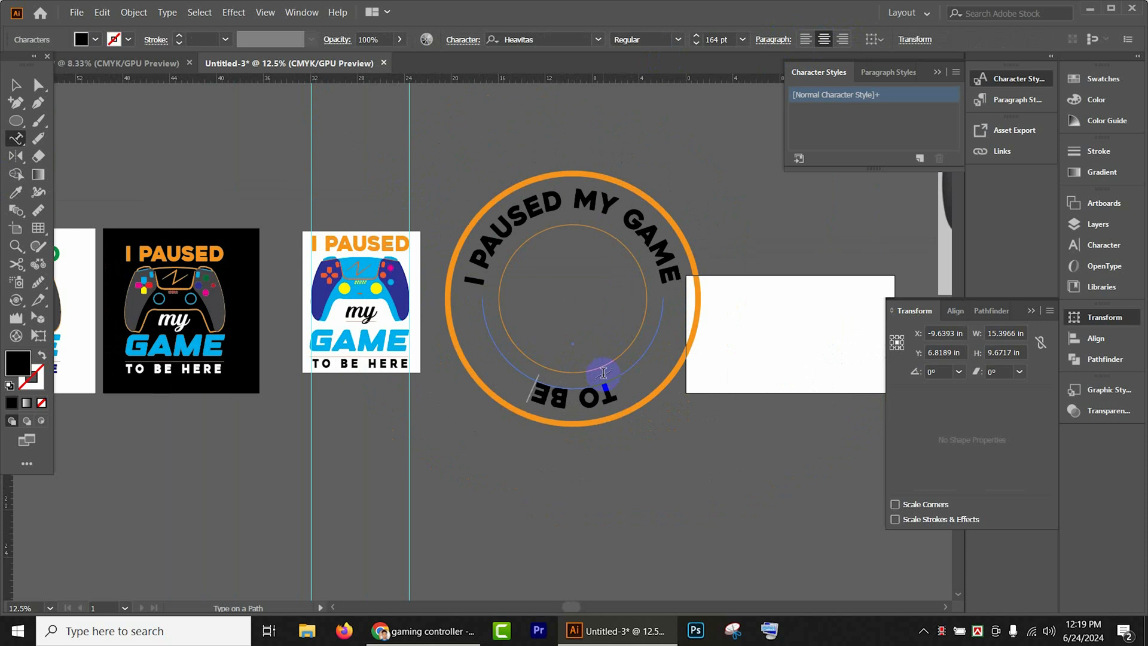
{"action": "type", "text": " HE"}
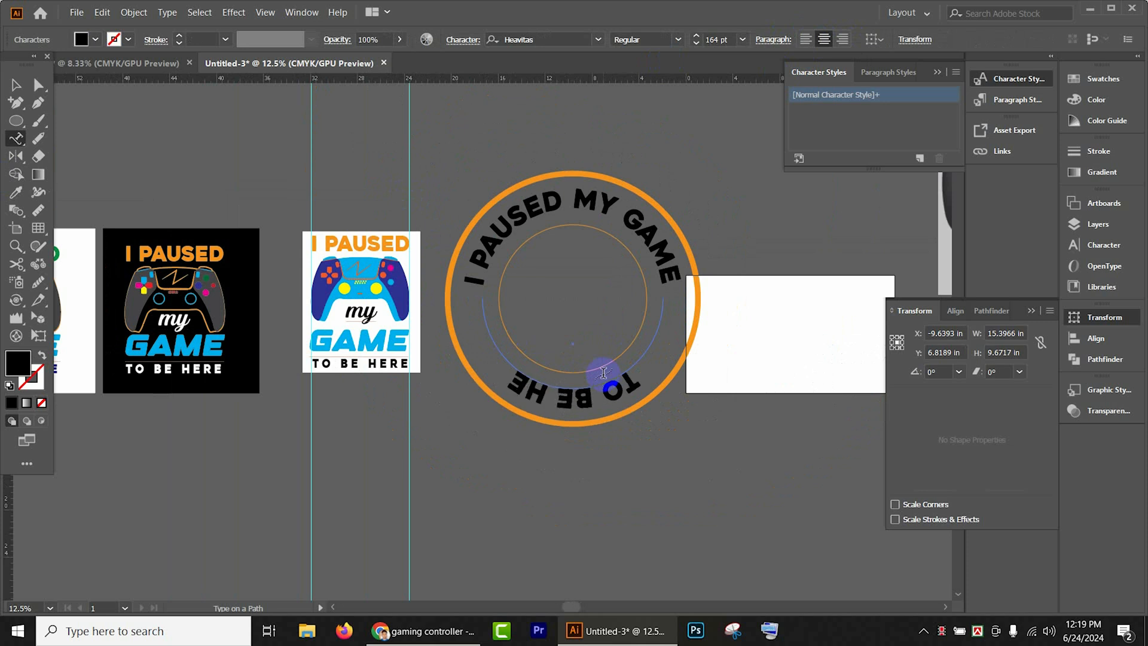
{"action": "type", "text": "RE"}
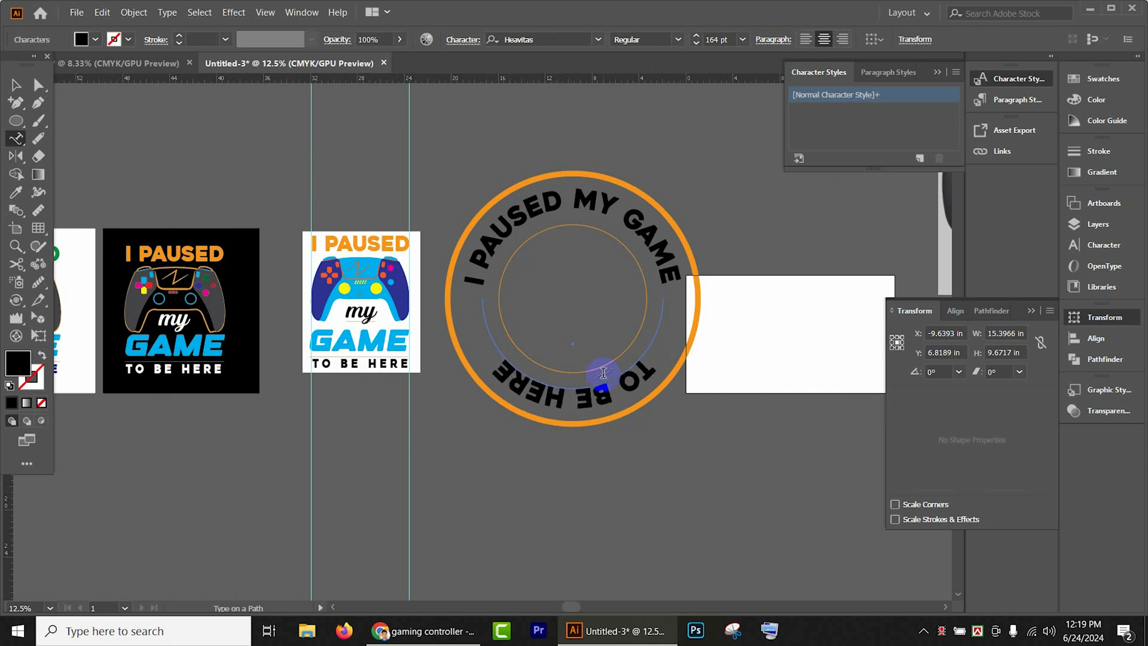
- Flip the "TO BE HERE" text to the inner side of its path so it reads upright
{"action": "left_click", "coordinate": [16, 85]}
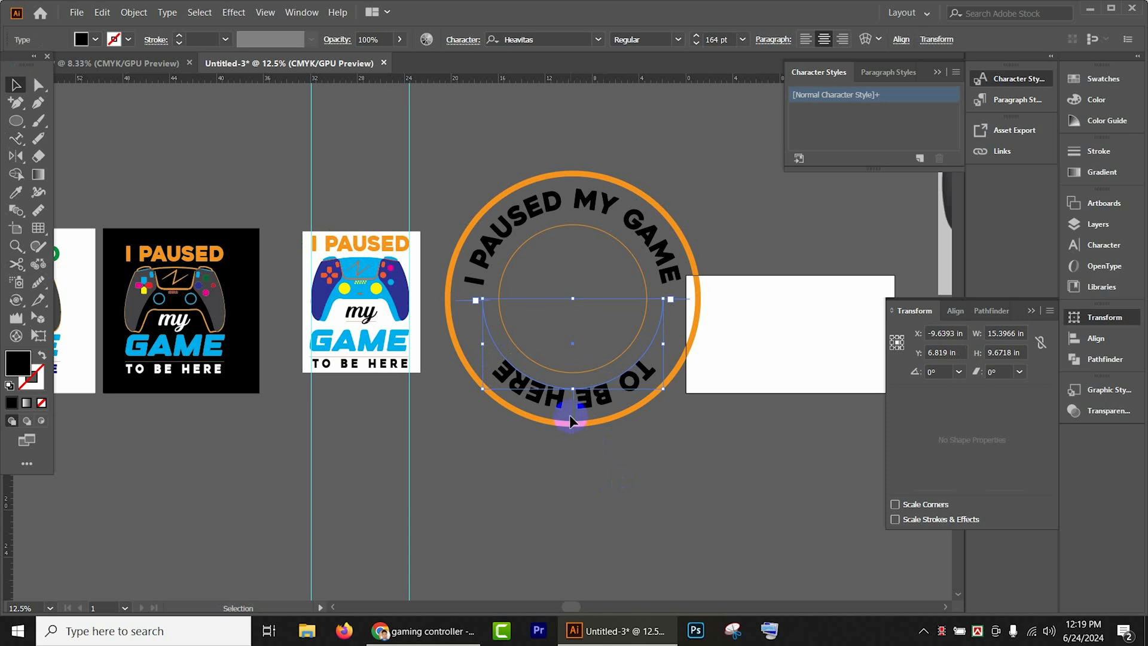
{"action": "mouse_move", "coordinate": [572, 419]}
{"action": "left_mouse_down"}
{"action": "mouse_move", "coordinate": [574, 391]}
{"action": "mouse_move", "coordinate": [572, 418]}
{"action": "left_mouse_up"}
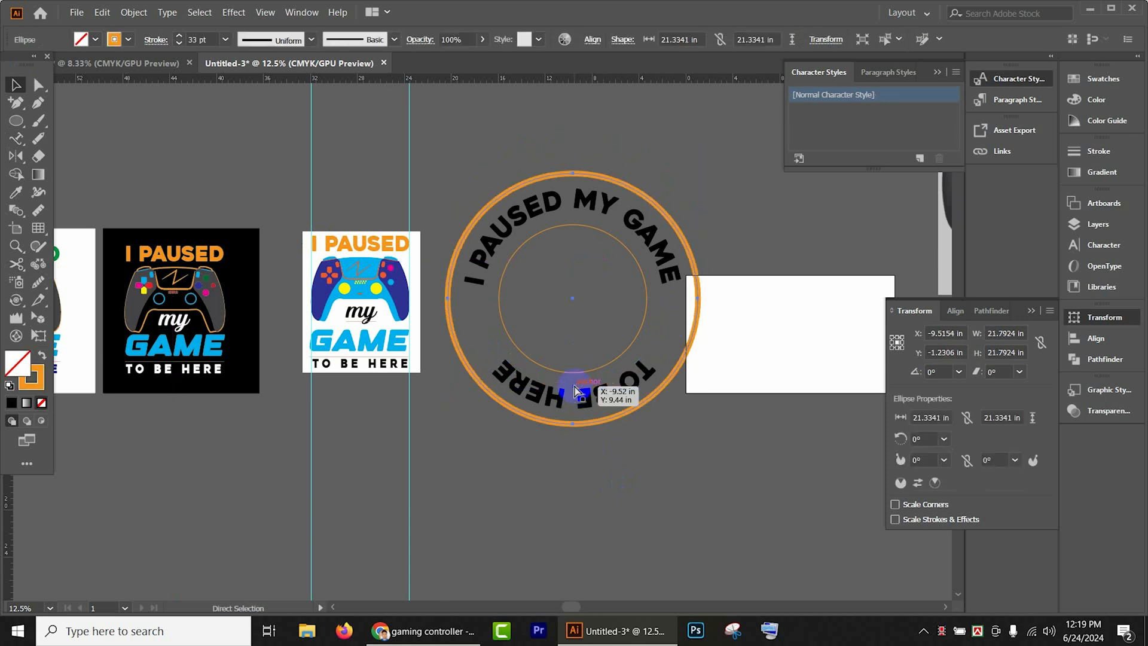
{"action": "double_click", "coordinate": [570, 418]}
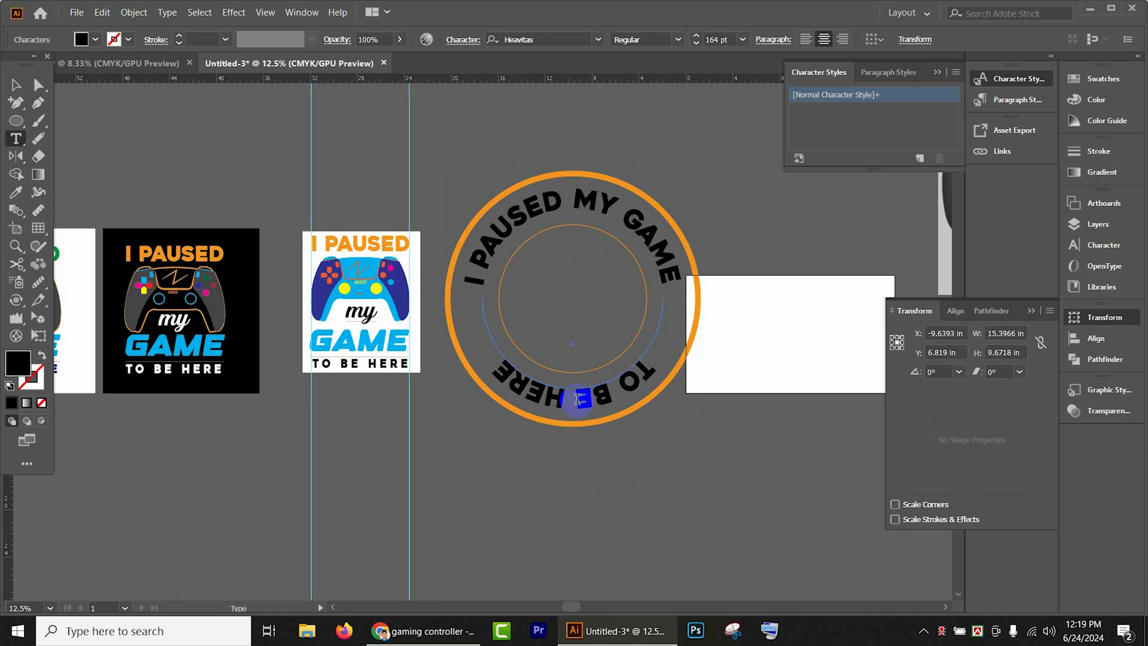
{"action": "left_click", "coordinate": [16, 84]}
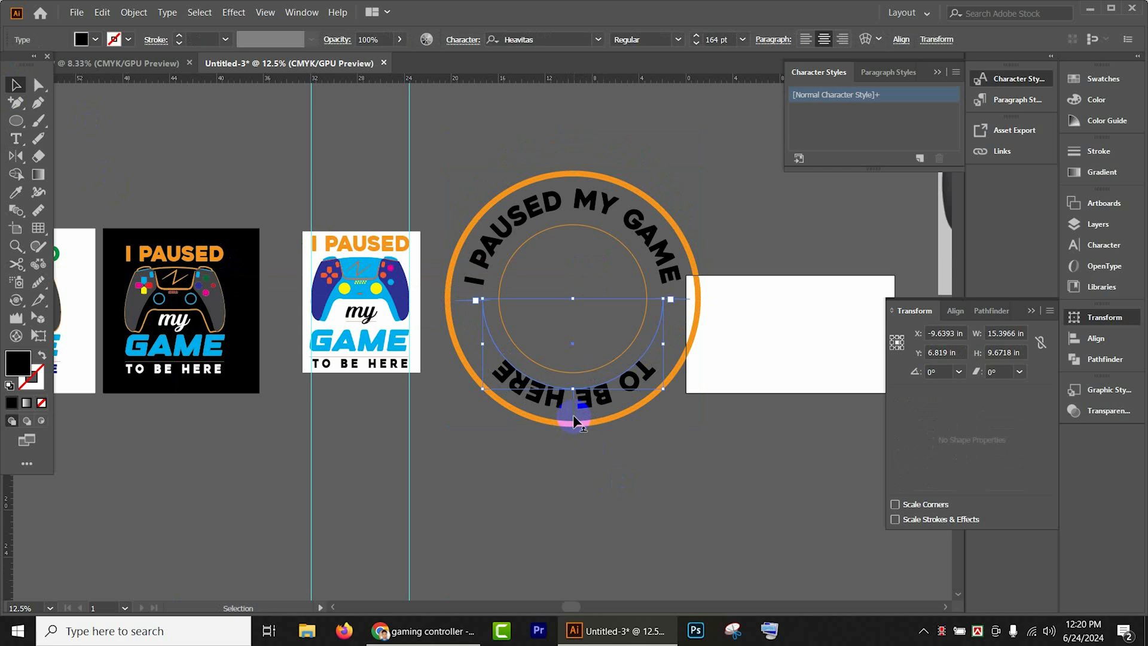
{"action": "left_click_drag", "start_coordinate": [573, 415], "coordinate": [576, 378]}
- Nudge the "TO BE HERE" text down until it sits between the inner and outer circles, and deselect it
{"action": "key", "text": "Down"}
{"action": "key", "text": "Down"}
{"action": "key", "text": "Down"}
{"action": "key", "text": "Down"}
{"action": "key", "text": "Down"}
{"action": "key", "text": "Down"}
{"action": "key", "text": "Down"}
{"action": "key", "text": "Down"}
{"action": "key", "text": "Down"}
{"action": "key", "text": "Down"}
{"action": "key", "text": "Down"}
{"action": "key", "text": "Down"}
{"action": "key", "text": "Down"}
{"action": "key", "text": "Down"}
{"action": "key", "text": "Down"}
{"action": "key", "text": "Down"}
{"action": "key", "text": "Down"}
{"action": "key", "text": "Down"}
{"action": "key", "text": "Down"}
{"action": "key", "text": "Down"}
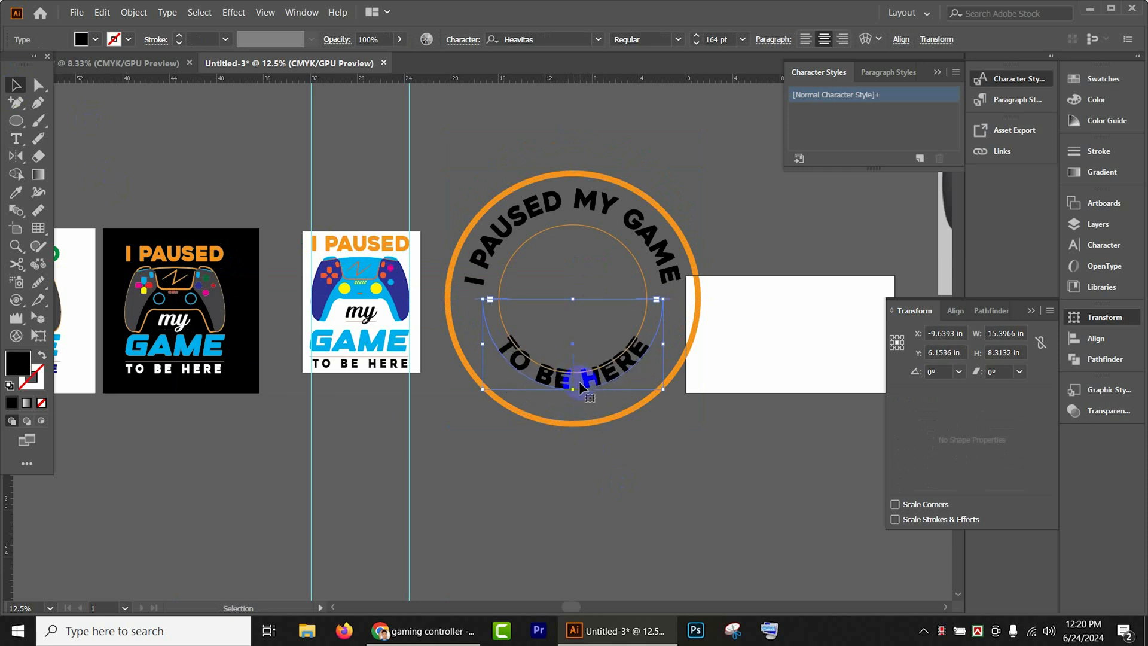
{"action": "key", "text": "Down"}
{"action": "key", "text": "Down"}
{"action": "key", "text": "Down"}
{"action": "key", "text": "Down"}
{"action": "key", "text": "Down"}
{"action": "key", "text": "Down"}
{"action": "key", "text": "Down"}
{"action": "key", "text": "Down"}
{"action": "key", "text": "Down"}
{"action": "key", "text": "Down"}
{"action": "key", "text": "Down"}
{"action": "key", "text": "Down"}
{"action": "key", "text": "Down"}
{"action": "key", "text": "Down"}
{"action": "key", "text": "Down"}
{"action": "key", "text": "Down"}
{"action": "key", "text": "Down"}
{"action": "key", "text": "Down"}
{"action": "key", "text": "Down"}
{"action": "key", "text": "Down"}
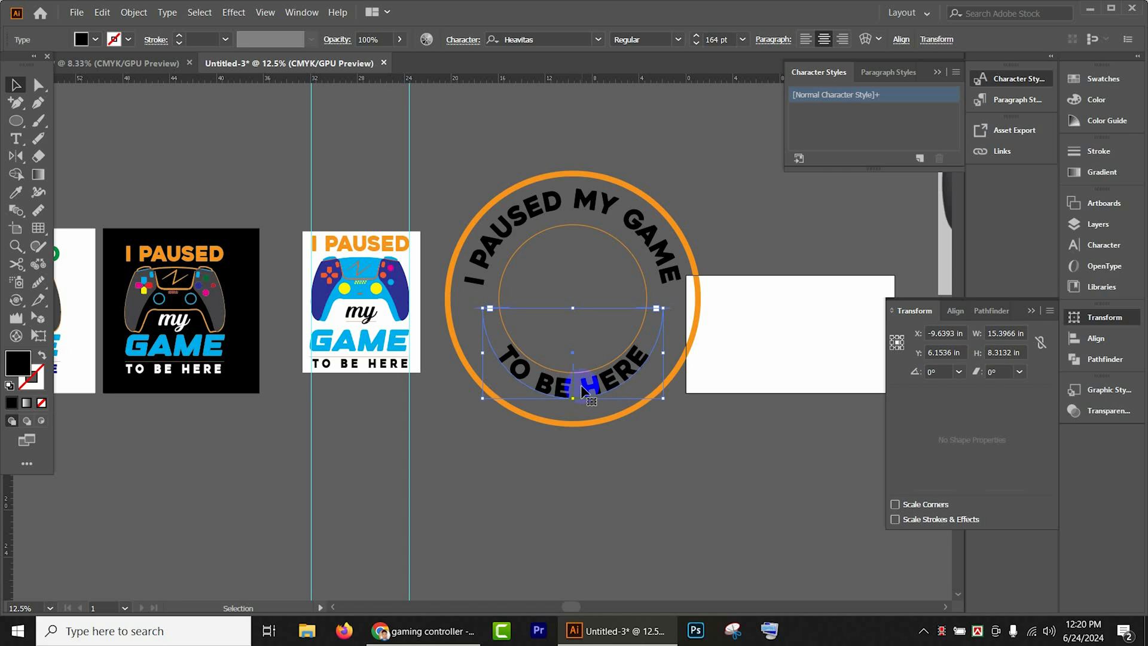
{"action": "key", "text": "Down"}
{"action": "key", "text": "Down"}
{"action": "key", "text": "Down"}
{"action": "key", "text": "Down"}
{"action": "key", "text": "Down"}
{"action": "key", "text": "Down"}
{"action": "key", "text": "Down"}
{"action": "key", "text": "Down"}
{"action": "key", "text": "Down"}
{"action": "key", "text": "Down"}
{"action": "key", "text": "Down"}
{"action": "key", "text": "Down"}
{"action": "key", "text": "Down"}
{"action": "key", "text": "Down"}
{"action": "key", "text": "Down"}
{"action": "key", "text": "Down"}
{"action": "key", "text": "Down"}
{"action": "key", "text": "Down"}
{"action": "key", "text": "Down"}
{"action": "key", "text": "Down"}
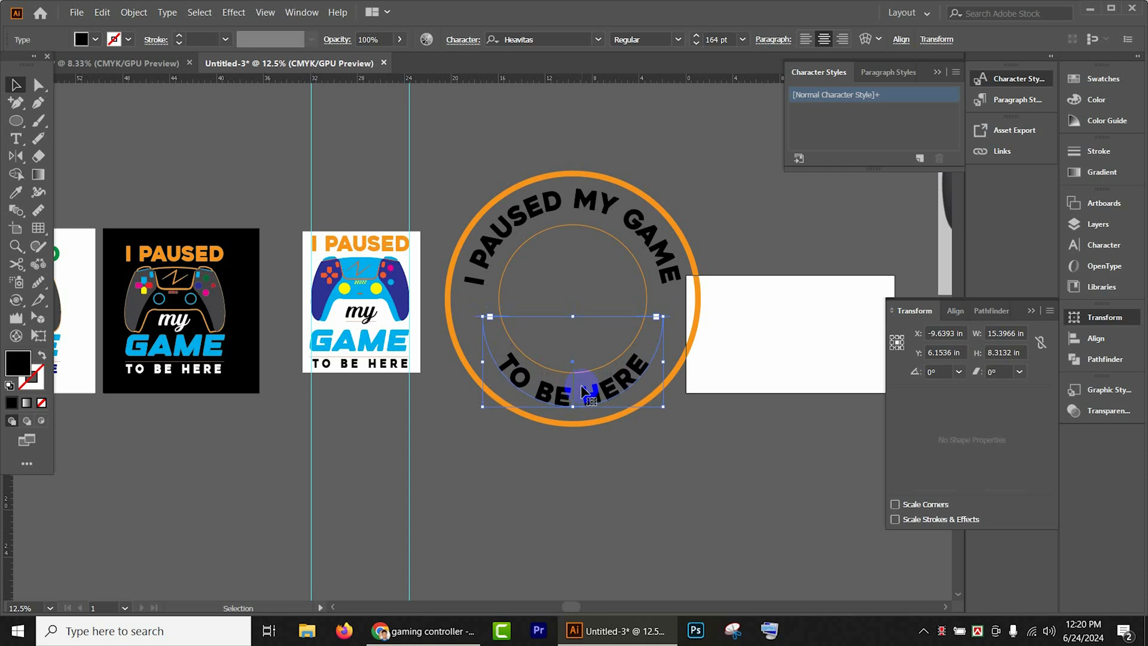
{"action": "left_click", "coordinate": [644, 585]}
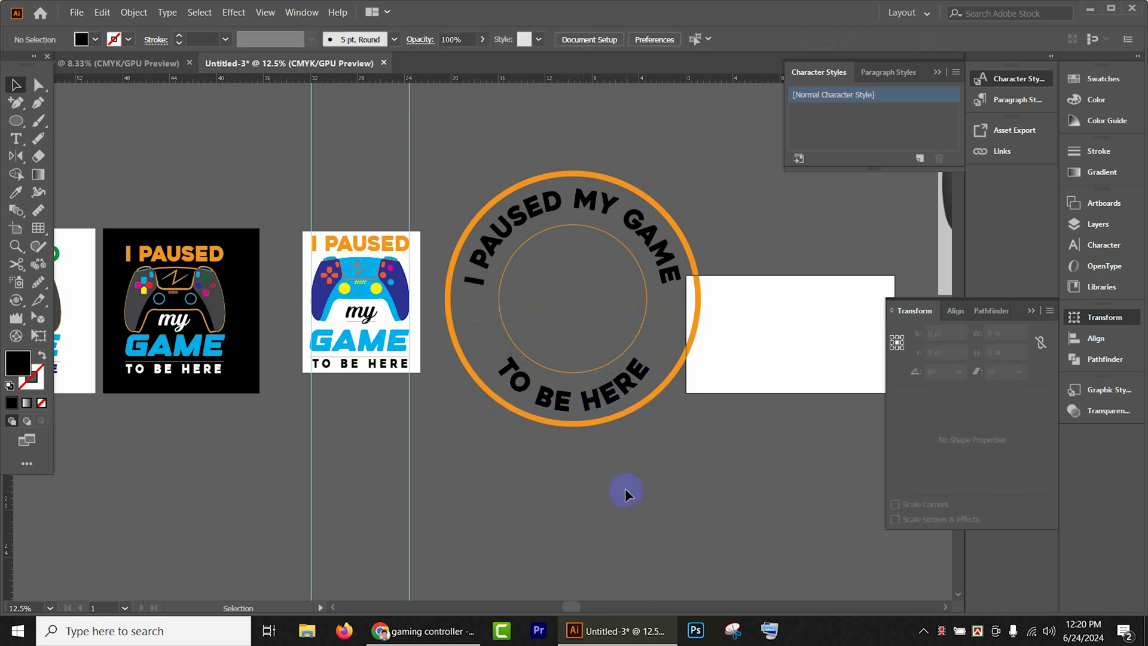
- Thicken the inner circle's stroke to 34 pt
{"action": "scroll", "coordinate": [675, 374], "scroll_direction": "up", "scroll_amount": 2}
{"action": "scroll", "coordinate": [670, 516], "scroll_direction": "up", "scroll_amount": 1}
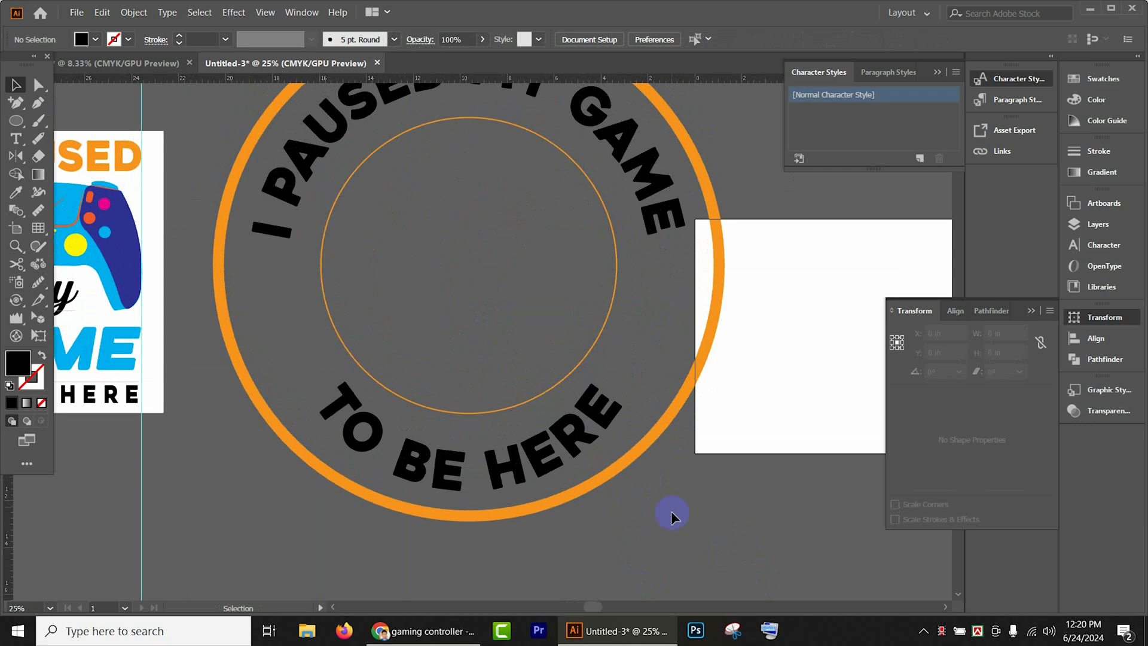
{"action": "left_click", "coordinate": [594, 335]}
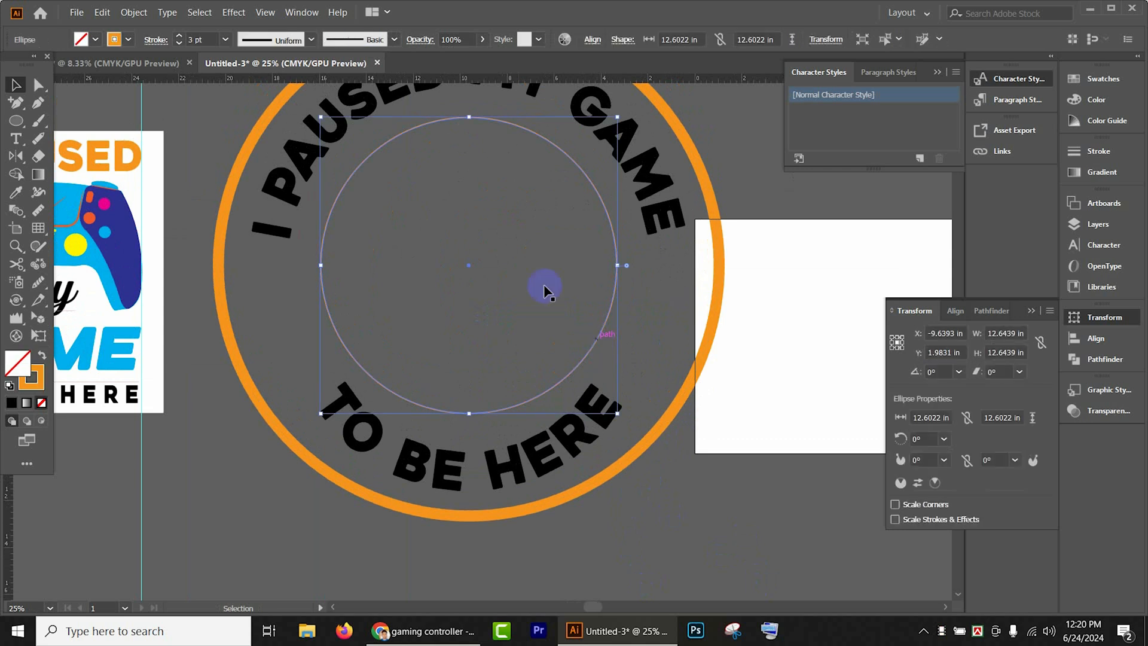
{"action": "left_click", "coordinate": [180, 39]}
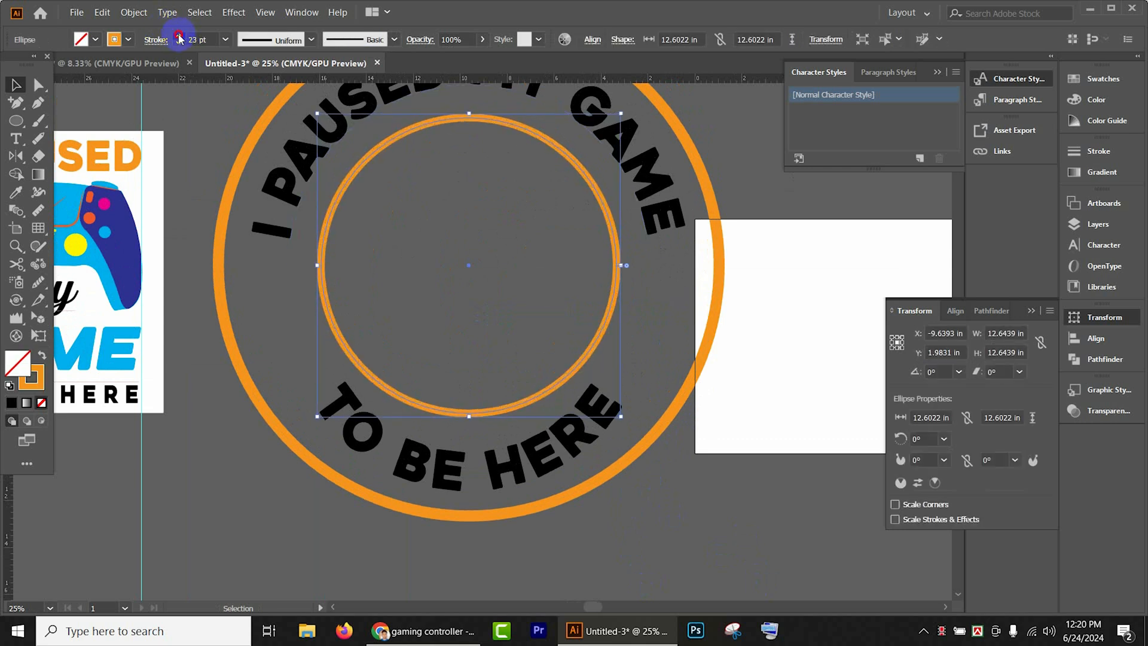
{"action": "left_click", "coordinate": [179, 39]}
- Place a copy of the neighbouring design's blue controller over the circular badge, about 20.8 in wide
{"action": "scroll", "coordinate": [682, 472], "scroll_direction": "up", "scroll_amount": 4}
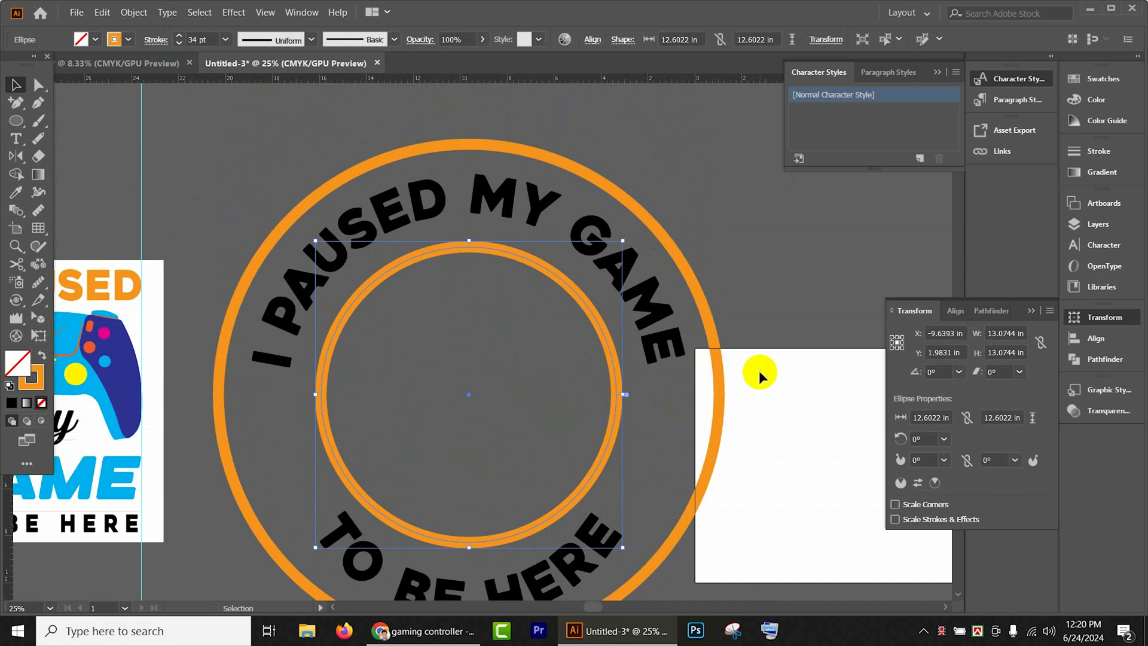
{"action": "scroll", "coordinate": [126, 335], "scroll_direction": "down", "scroll_amount": 2}
{"action": "scroll", "coordinate": [185, 351], "scroll_direction": "down", "scroll_amount": 1}
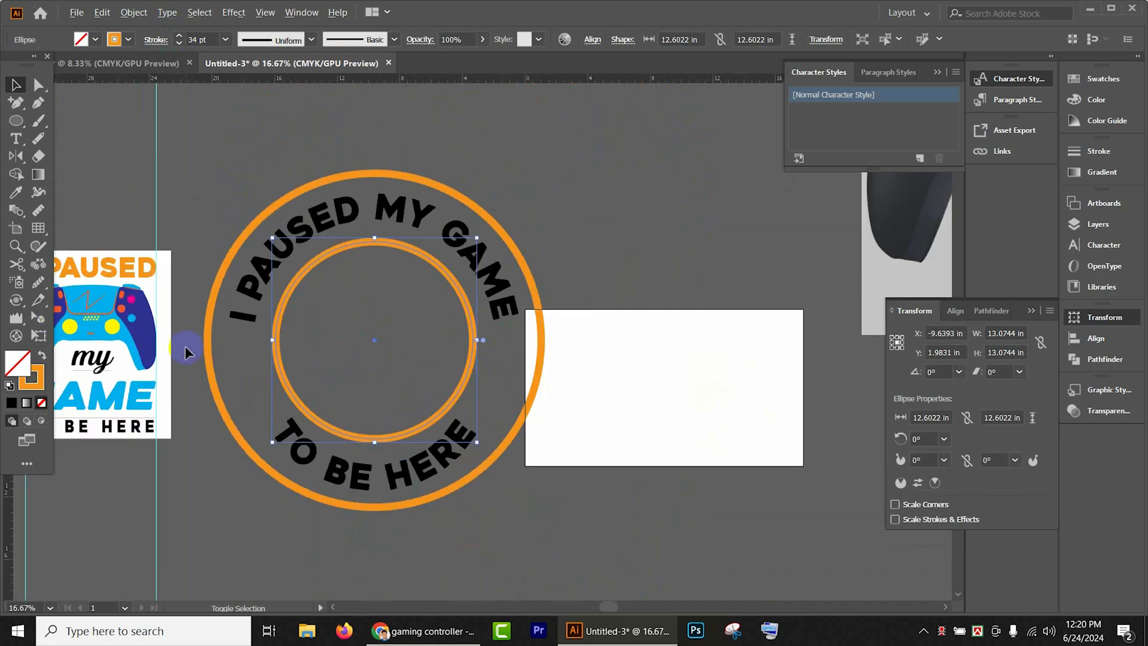
{"action": "double_click", "coordinate": [132, 334]}
{"action": "double_click", "coordinate": [602, 440]}
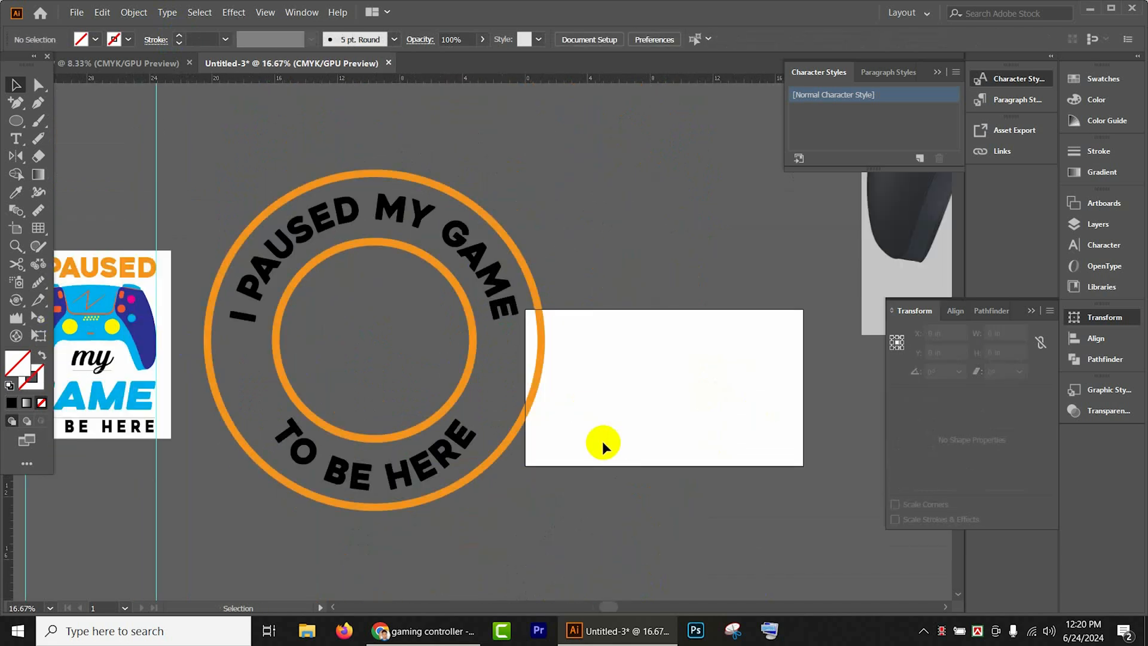
{"action": "left_click_drag", "start_coordinate": [149, 343], "coordinate": [544, 465]}
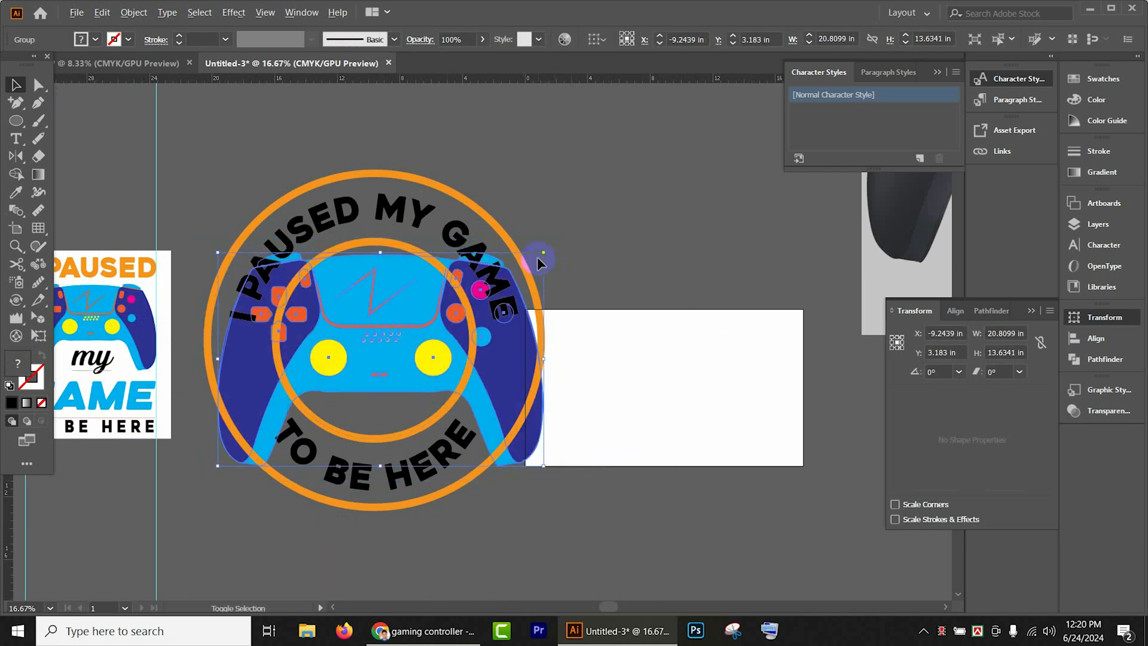
- Move the controller down slightly within the badge and resize it proportionally about its center to about 20.5 in wide
{"action": "left_click_drag", "start_coordinate": [543, 254], "coordinate": [518, 269]}
{"action": "left_click_drag", "start_coordinate": [459, 358], "coordinate": [459, 397]}
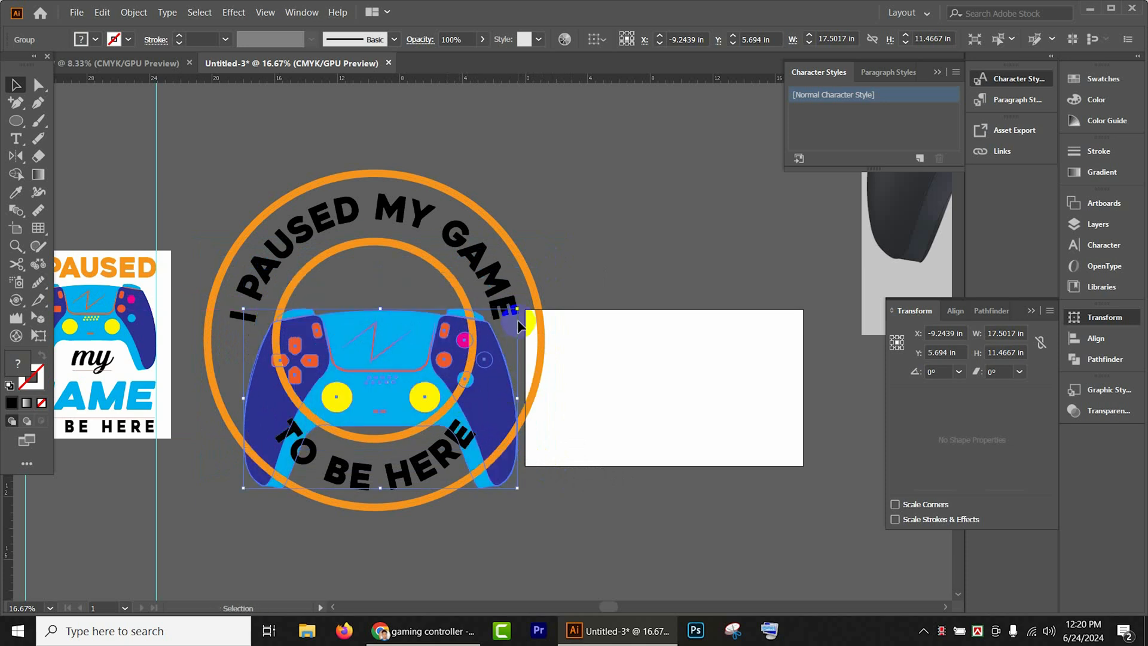
{"action": "left_click_drag", "start_coordinate": [517, 309], "coordinate": [542, 288]}
{"action": "left_click", "coordinate": [585, 297]}
{"action": "left_click", "coordinate": [492, 401]}
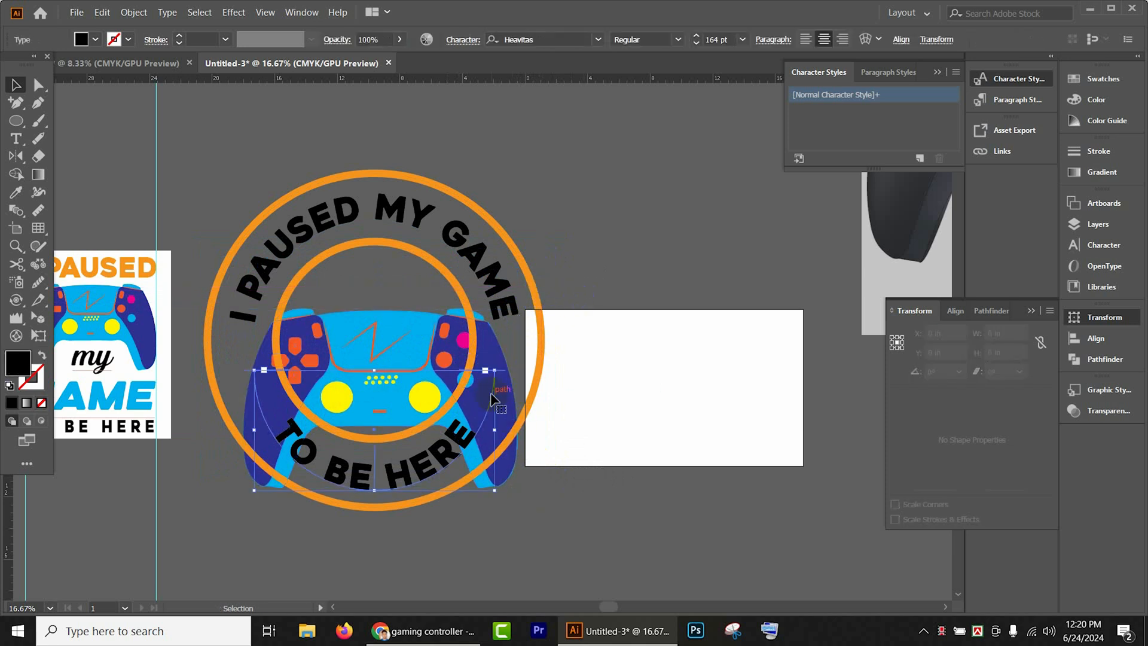
{"action": "left_click", "coordinate": [520, 458]}
{"action": "left_click", "coordinate": [512, 458]}
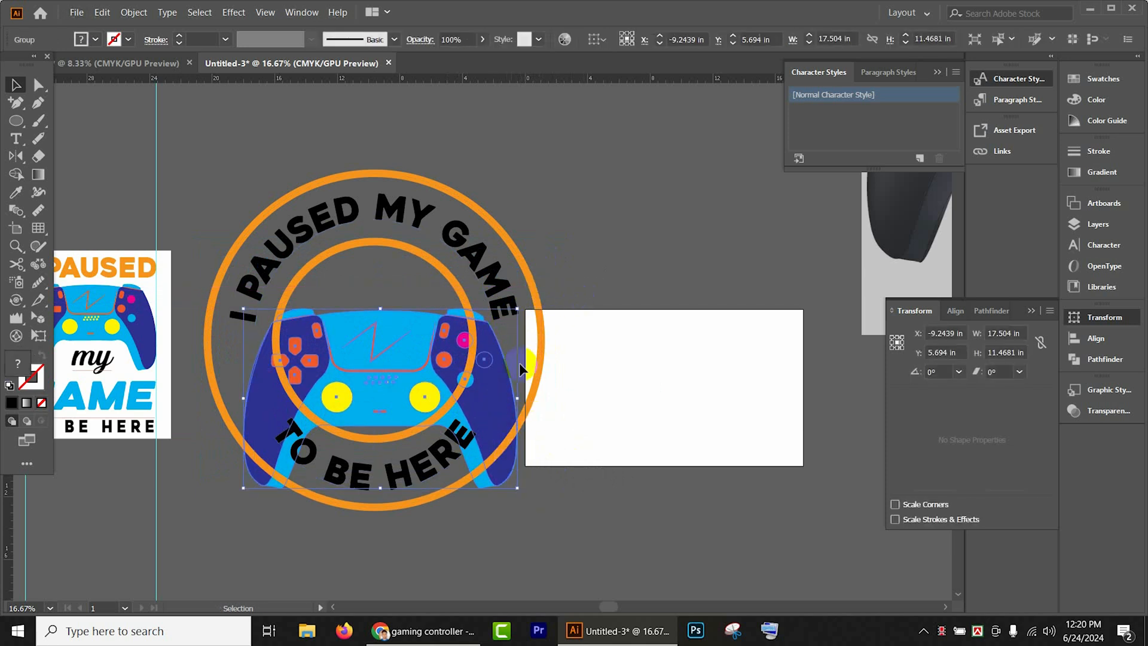
{"action": "left_click_drag", "start_coordinate": [520, 310], "coordinate": [539, 288]}
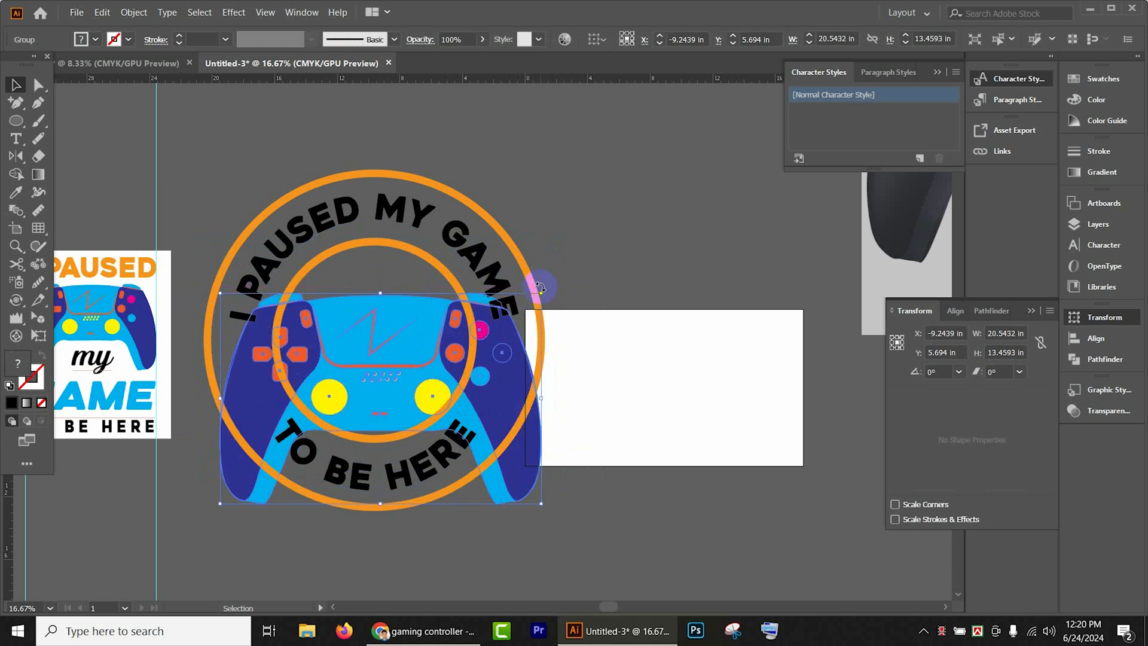
- Reduce the font size of the curved "I PAUSED MY GAME" text to just under 136 pt
{"action": "scroll", "coordinate": [541, 288], "scroll_direction": "down", "scroll_amount": 3}
{"action": "left_click", "coordinate": [569, 197]}
{"action": "left_click", "coordinate": [472, 177]}
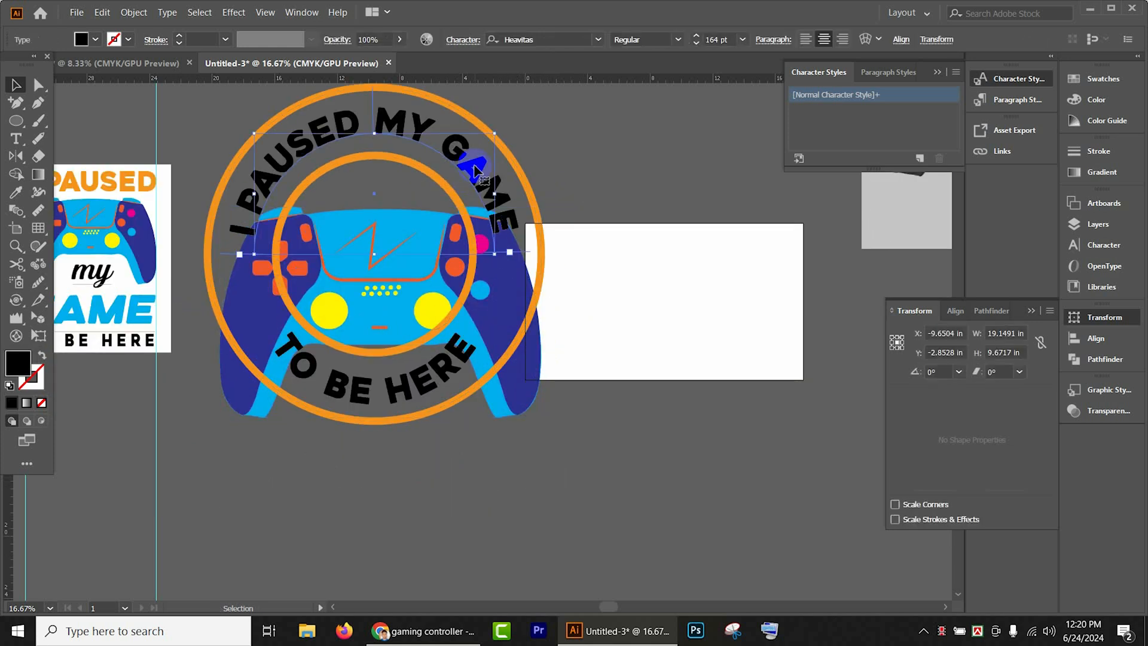
{"action": "left_click", "coordinate": [698, 41]}
{"action": "left_click", "coordinate": [698, 41]}
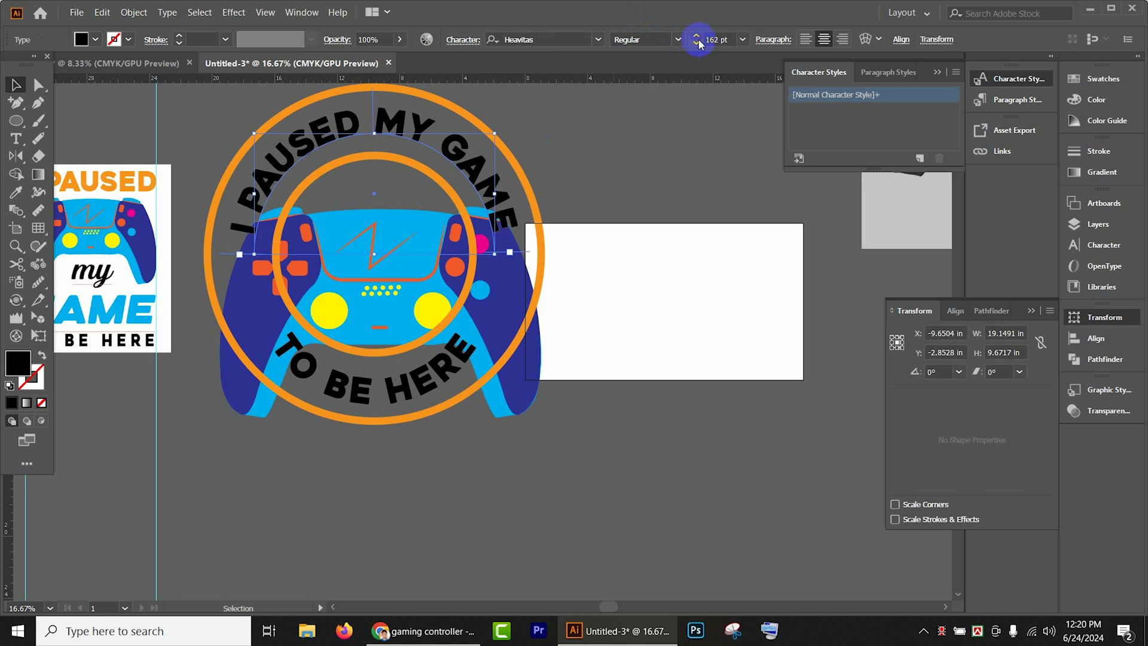
{"action": "left_click", "coordinate": [698, 41]}
{"action": "left_click", "coordinate": [698, 41]}
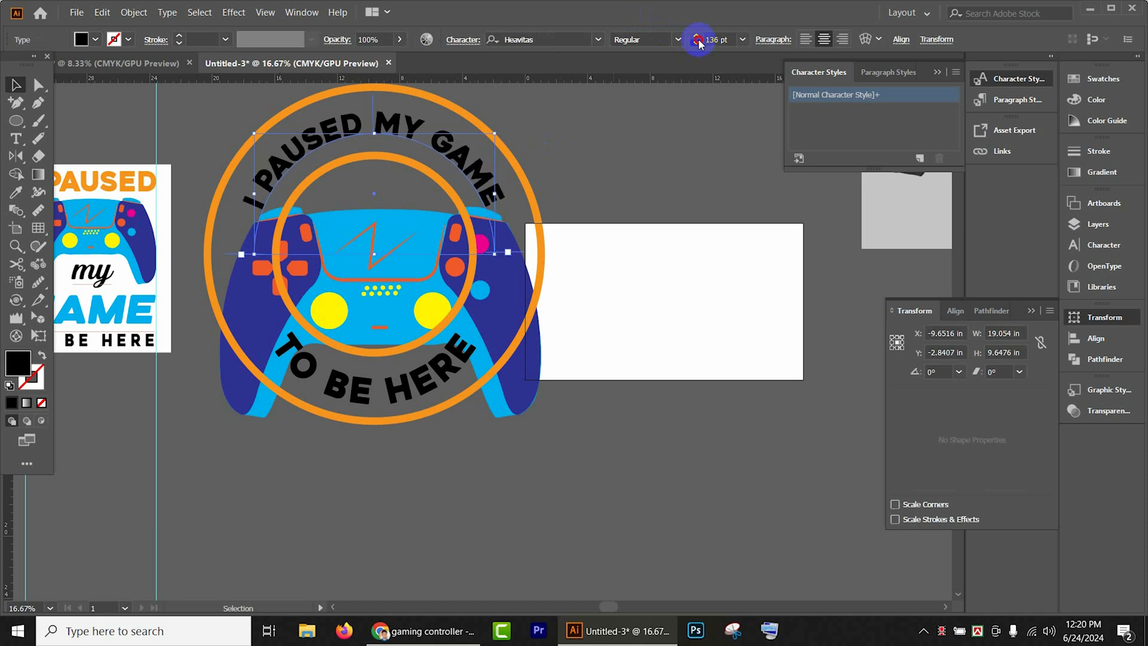
{"action": "left_click", "coordinate": [698, 41]}
- Reduce the font size of the curved "TO BE HERE" text to just under 127 pt and deselect it
{"action": "left_click", "coordinate": [424, 381]}
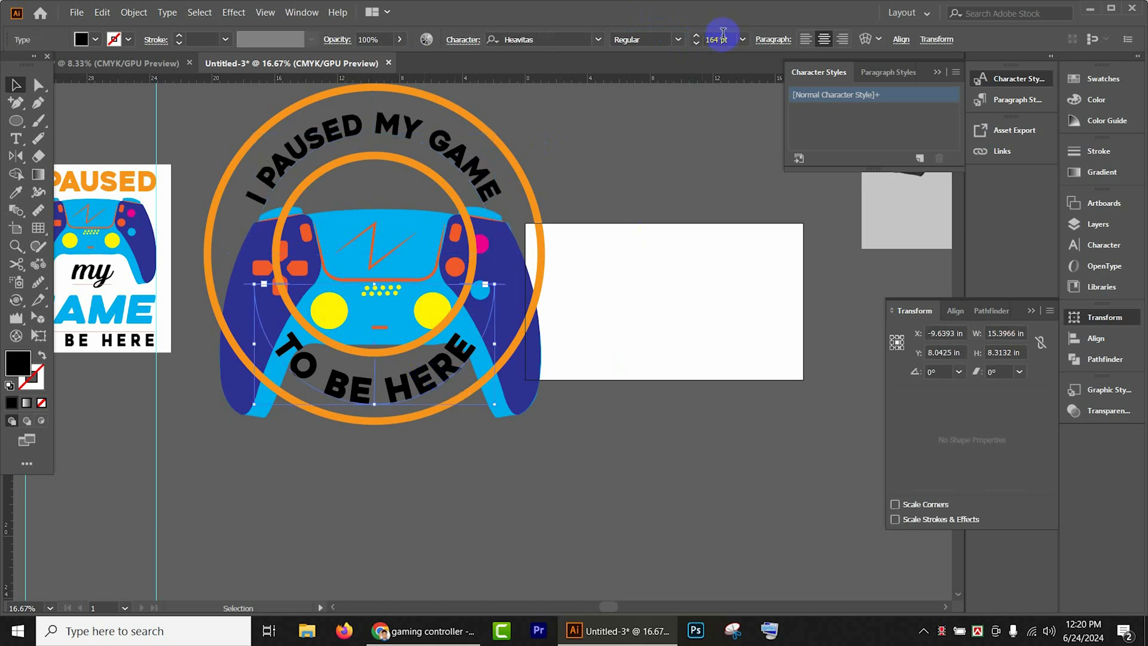
{"action": "left_click", "coordinate": [696, 43]}
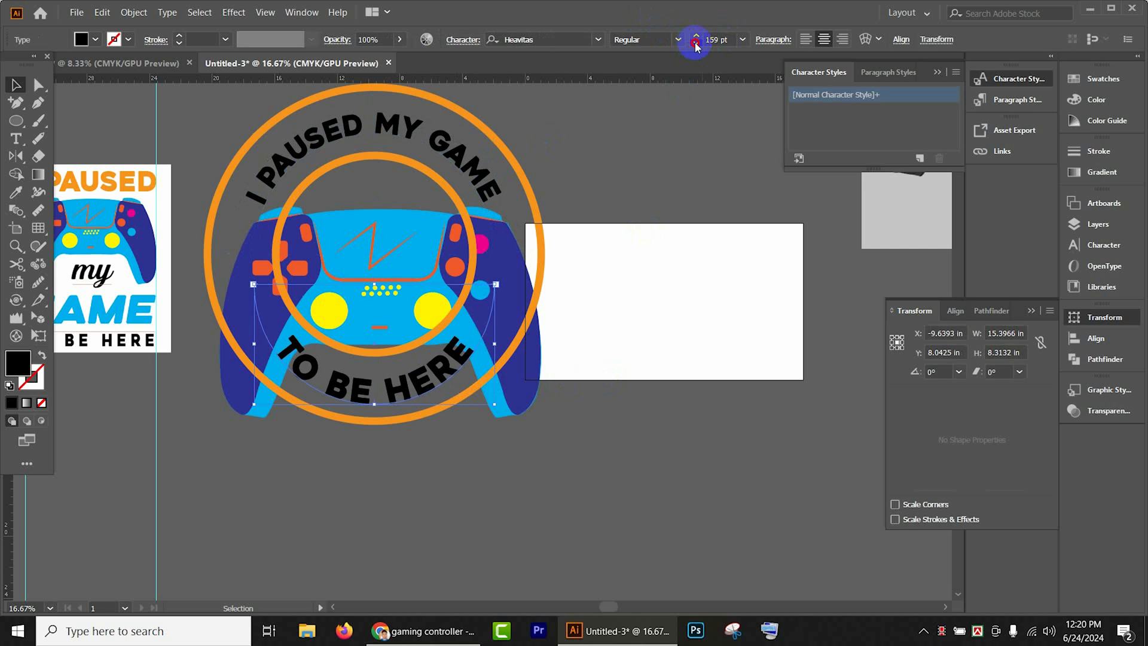
{"action": "left_click", "coordinate": [696, 43]}
{"action": "left_click", "coordinate": [696, 43]}
{"action": "left_click", "coordinate": [696, 44]}
{"action": "left_click", "coordinate": [696, 43]}
{"action": "left_click", "coordinate": [696, 43]}
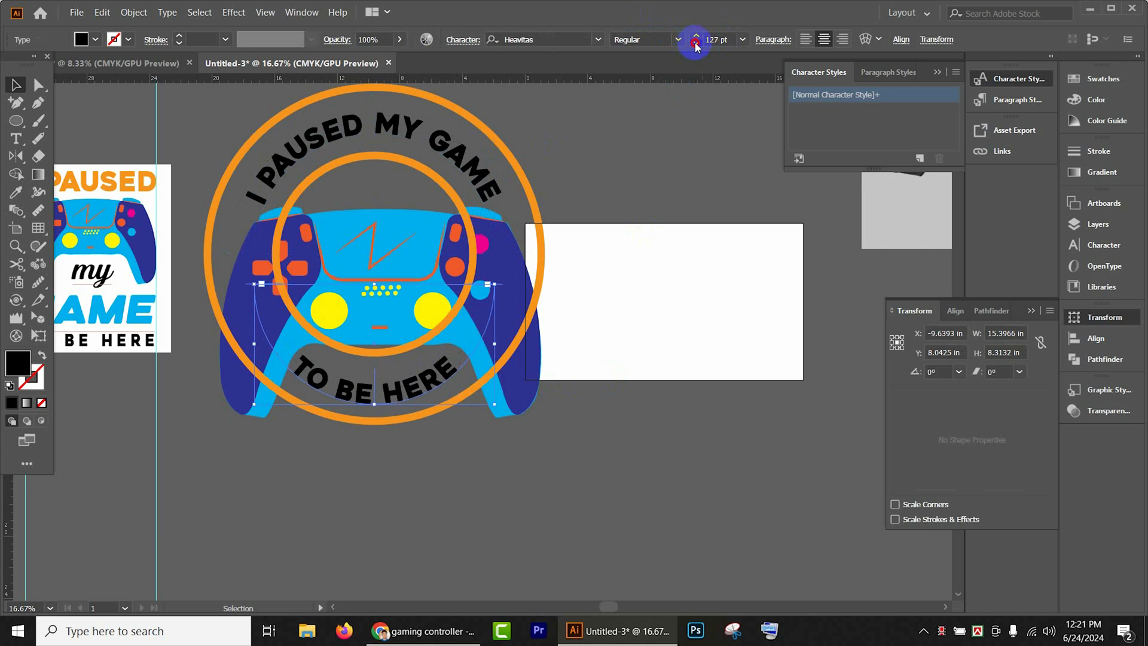
{"action": "left_click", "coordinate": [696, 43]}
{"action": "left_click", "coordinate": [647, 298]}
{"action": "scroll", "coordinate": [583, 299], "scroll_direction": "up", "scroll_amount": 1}
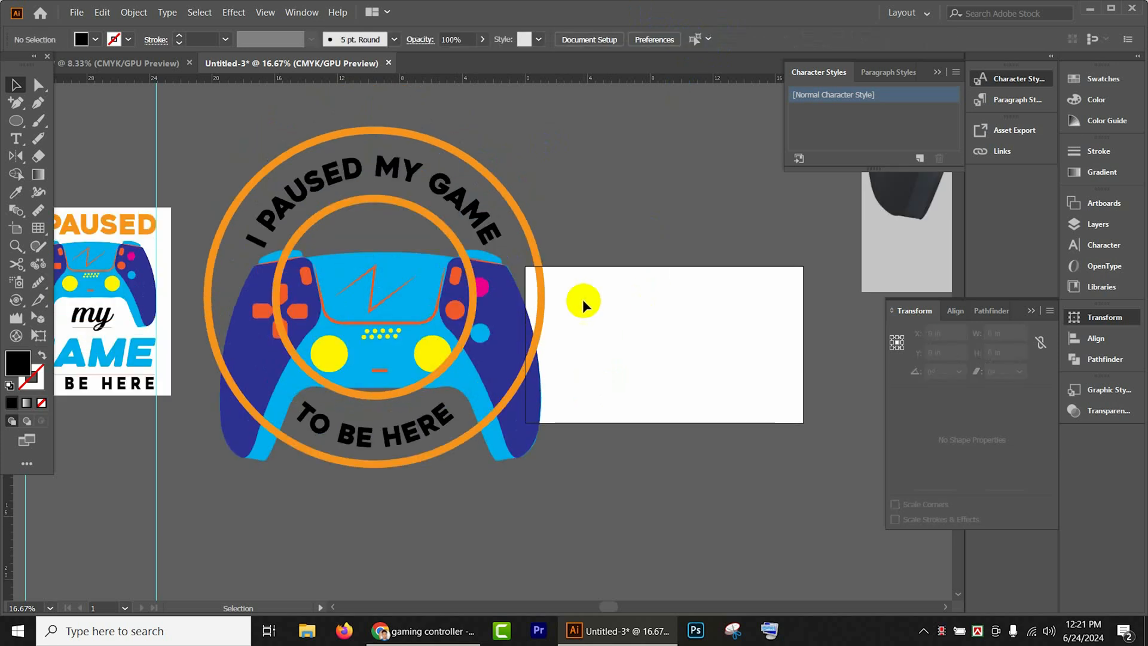
- Thin the inner circle's stroke to 18 pt and nudge the circle up slightly
{"action": "left_click", "coordinate": [427, 220]}
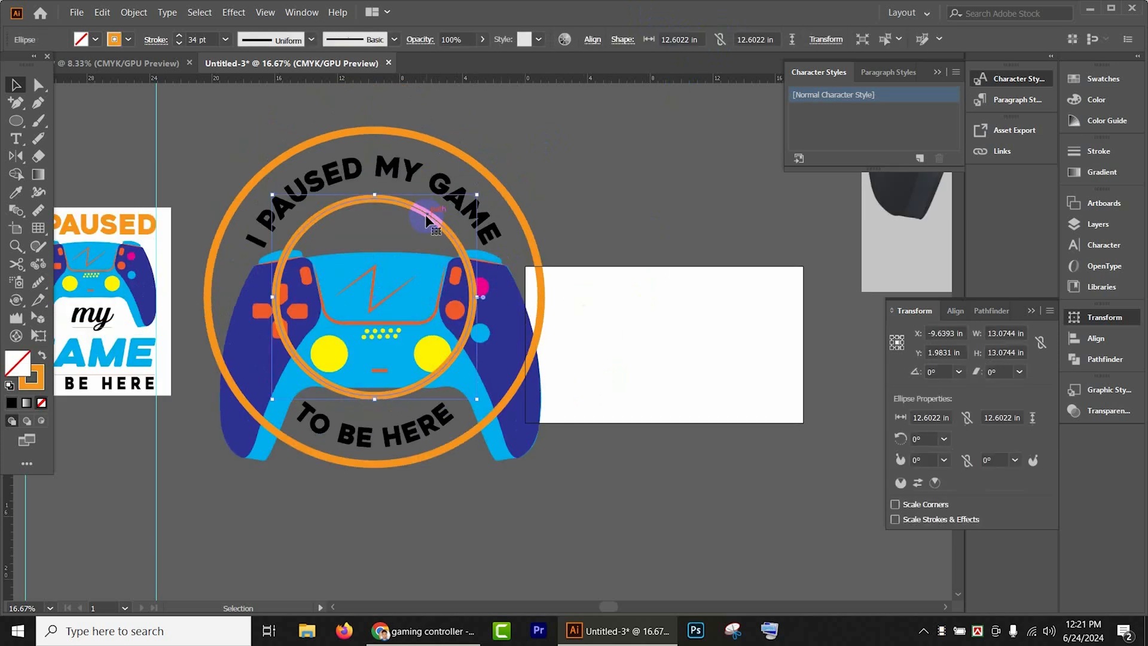
{"action": "left_click", "coordinate": [179, 44]}
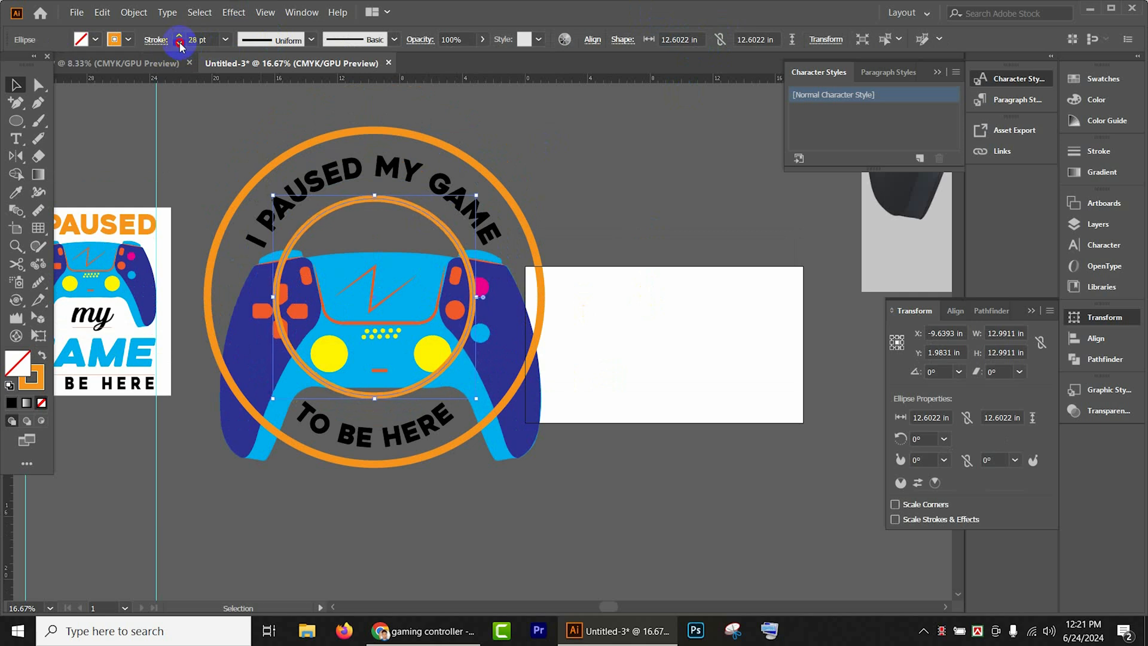
{"action": "left_click", "coordinate": [179, 44]}
{"action": "left_click", "coordinate": [178, 45]}
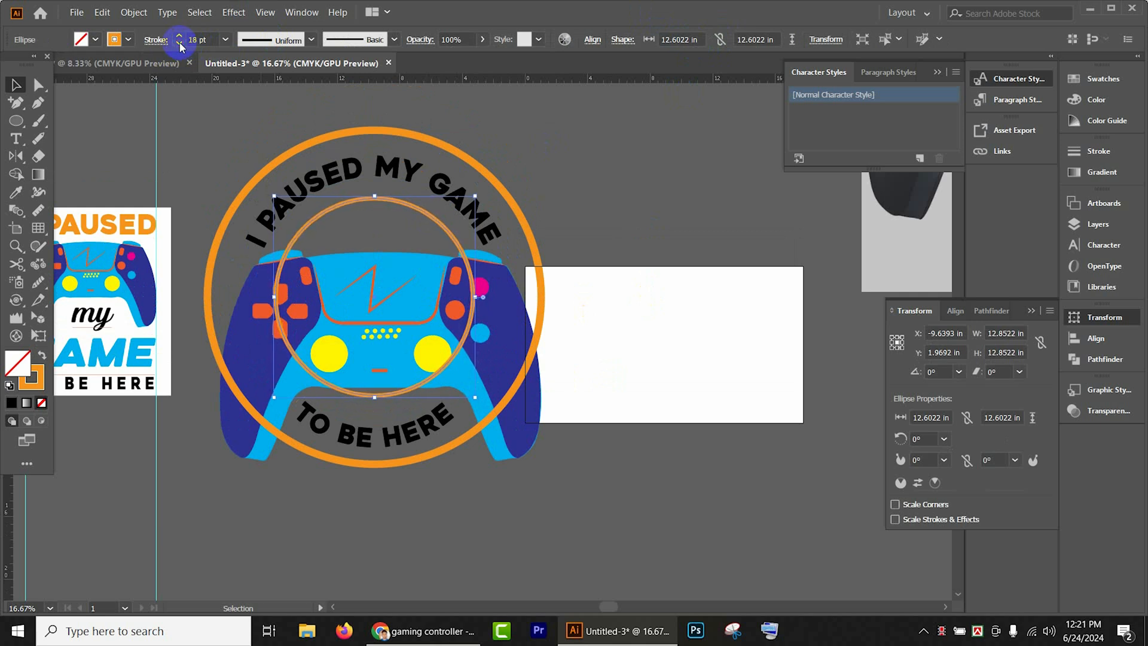
{"action": "key", "text": "Up"}
{"action": "key", "text": "Up"}
{"action": "key", "text": "Up"}
{"action": "key", "text": "Up"}
{"action": "key", "text": "Up"}
{"action": "key", "text": "Up"}
{"action": "key", "text": "Up"}
{"action": "key", "text": "Up"}
{"action": "key", "text": "Up"}
{"action": "key", "text": "Up"}
{"action": "key", "text": "Up"}
{"action": "key", "text": "Up"}
{"action": "key", "text": "Up"}
{"action": "key", "text": "Up"}
{"action": "key", "text": "Up"}
{"action": "key", "text": "Up"}
{"action": "key", "text": "Up"}
{"action": "key", "text": "Up"}
{"action": "key", "text": "Up"}
{"action": "key", "text": "Up"}
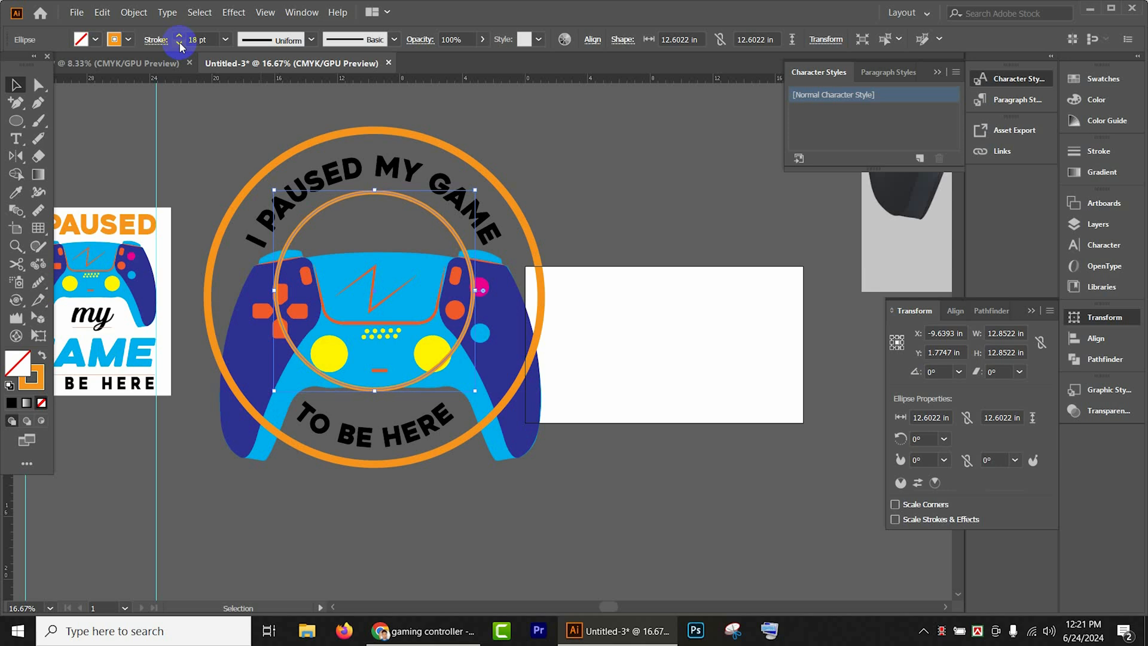
- Expand the strokes of the inner and outer circles into filled shapes, group both rings, and deselect them
{"action": "left_click", "coordinate": [522, 220], "text": "shift"}
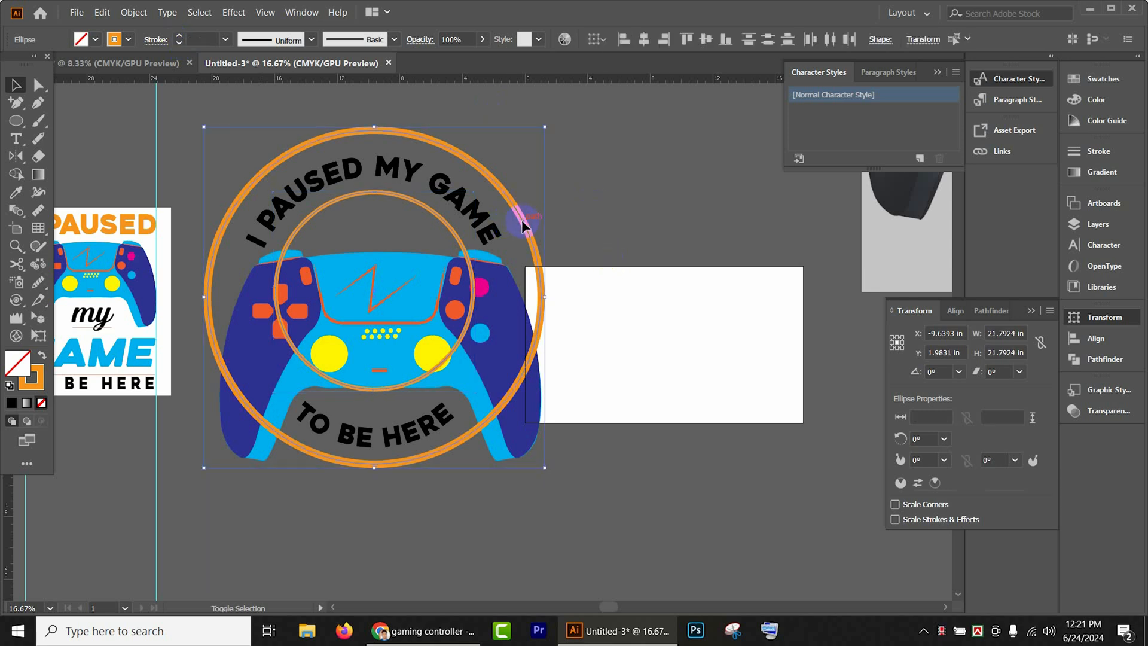
{"action": "left_click", "coordinate": [134, 12]}
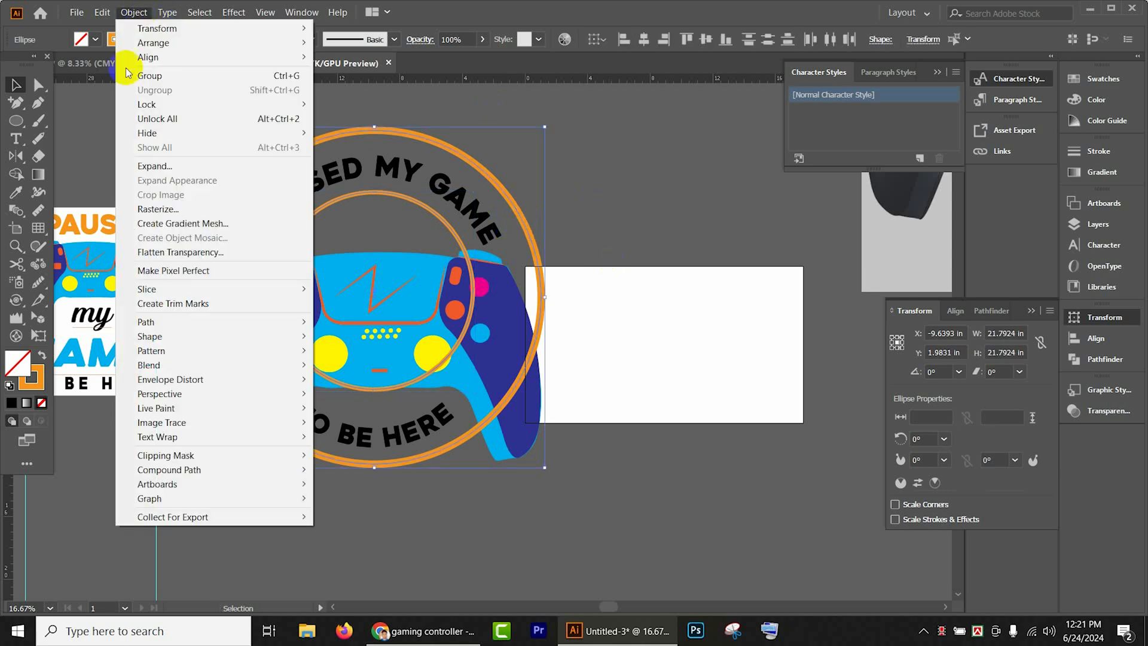
{"action": "left_click", "coordinate": [156, 161]}
{"action": "left_click", "coordinate": [547, 399]}
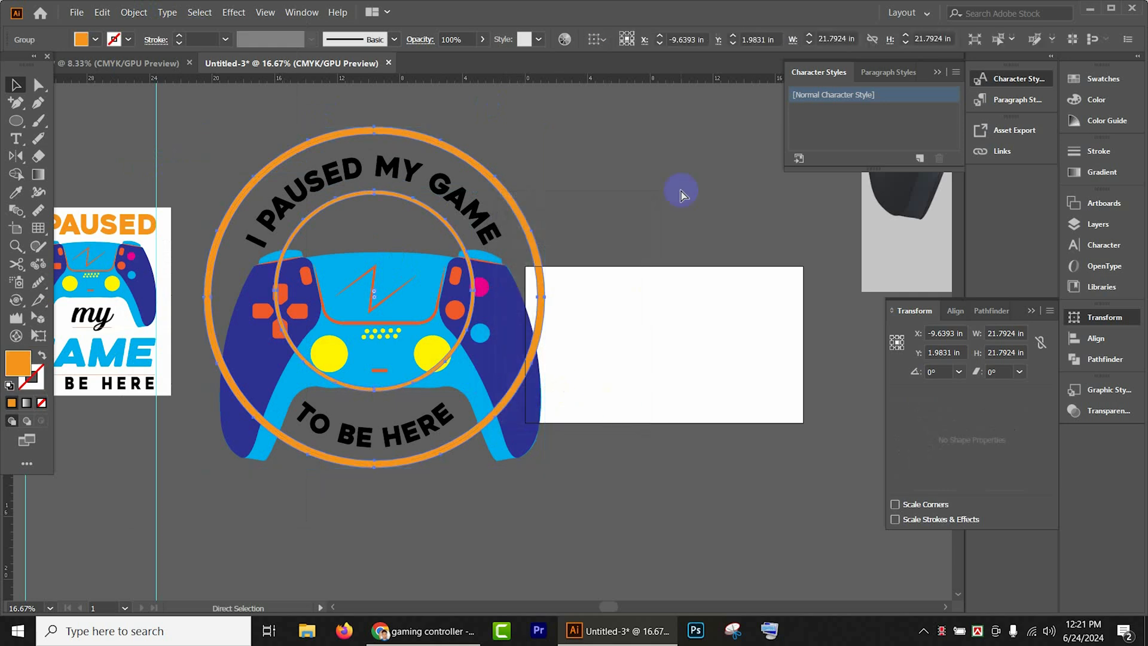
{"action": "scroll", "coordinate": [551, 228], "scroll_direction": "down", "scroll_amount": 1}
{"action": "left_click", "coordinate": [611, 356]}
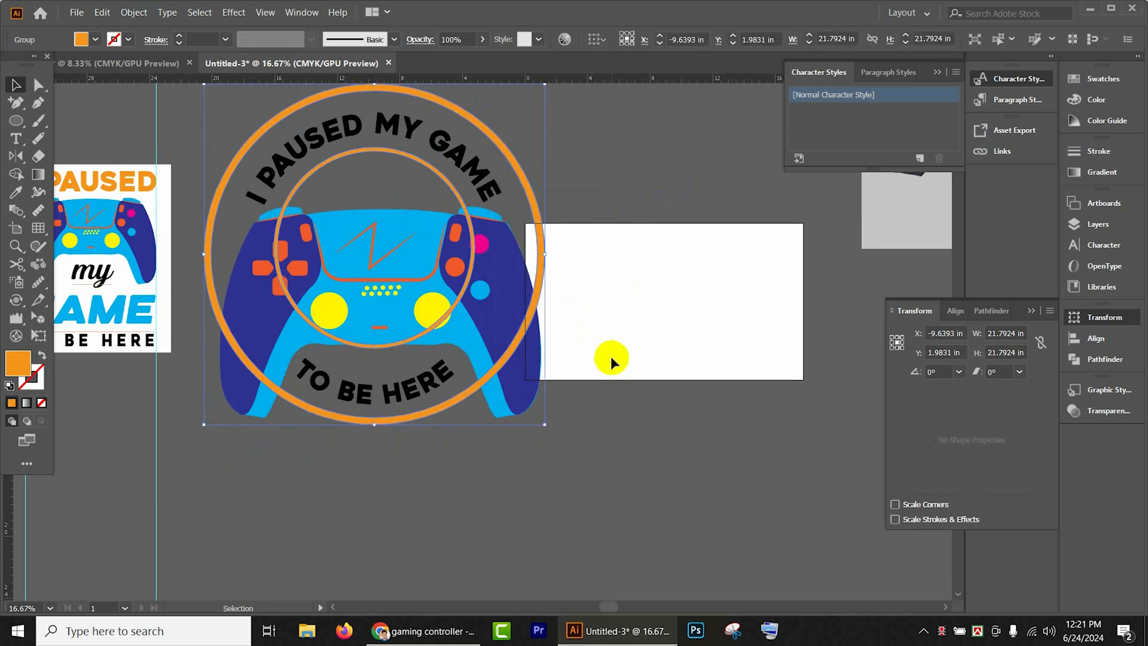
- Ungroup the controller artwork over the badge and deselect it
{"action": "left_click", "coordinate": [467, 343]}
{"action": "right_click", "coordinate": [468, 343]}
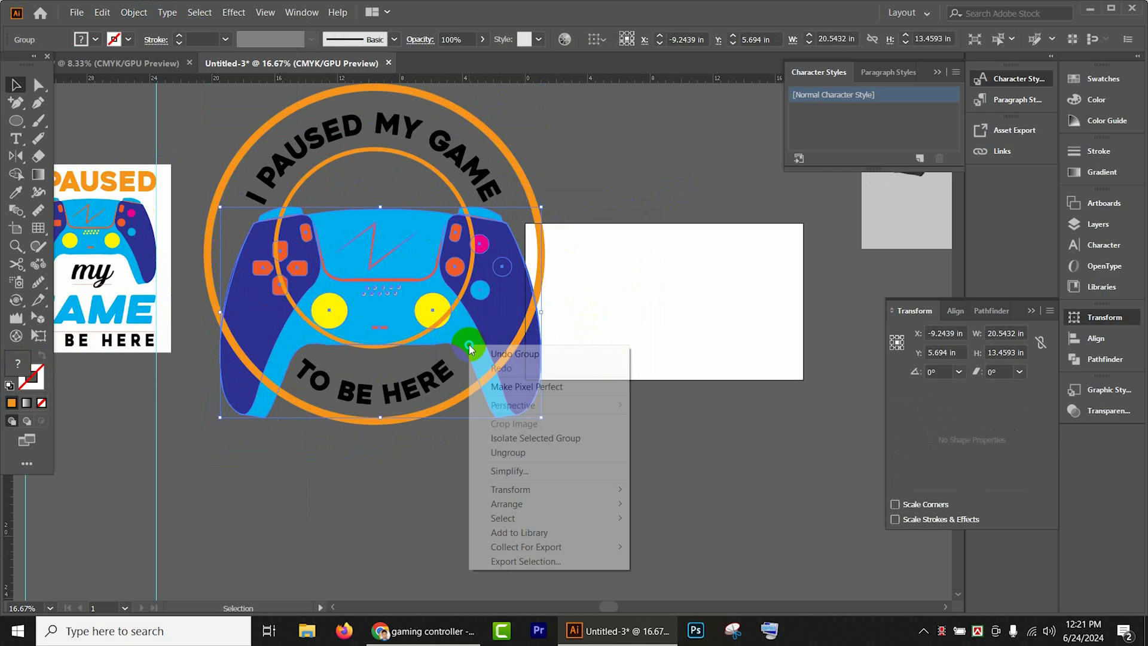
{"action": "mouse_move", "coordinate": [526, 491]}
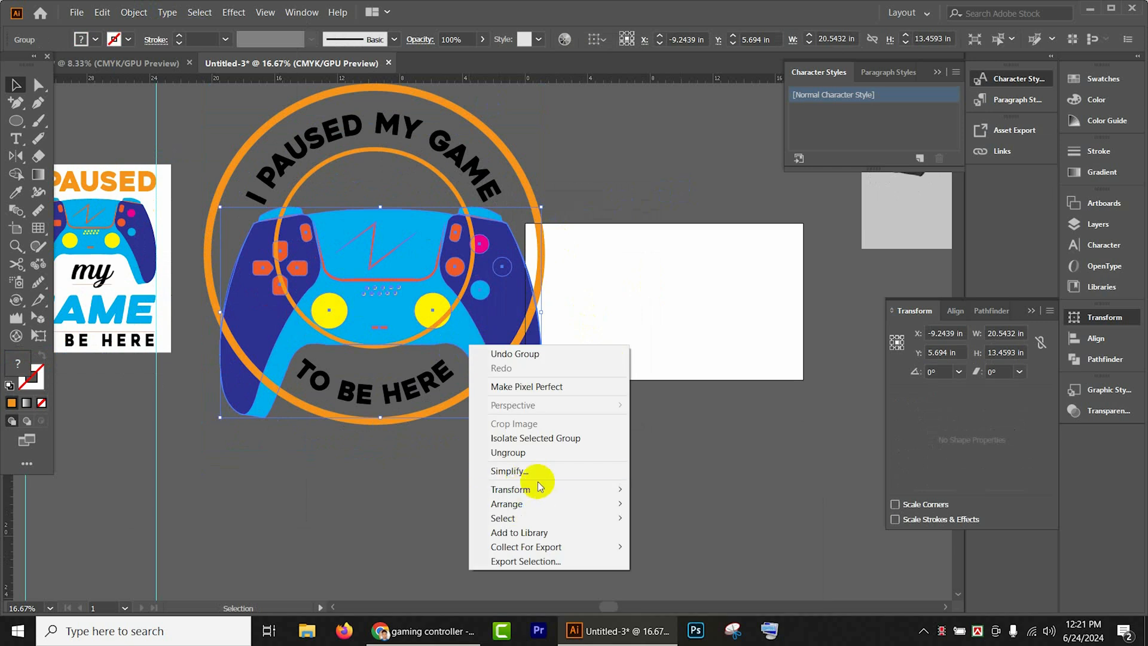
{"action": "left_click", "coordinate": [528, 453]}
{"action": "left_click", "coordinate": [605, 451]}
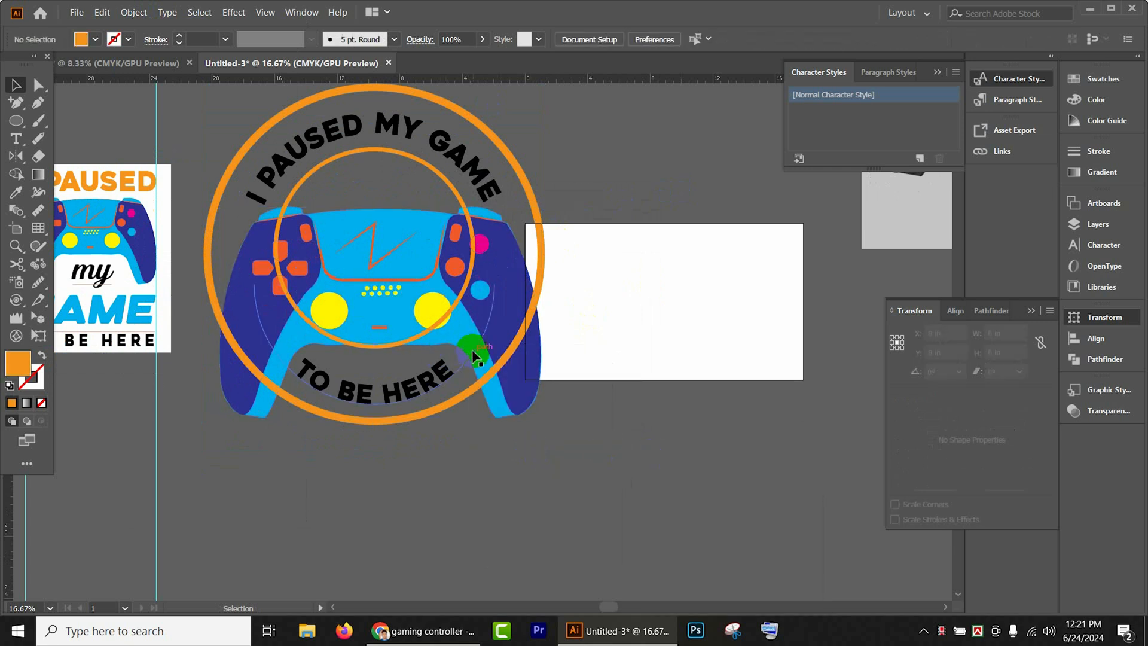
- Create an offset path of 0.25 in with miter joins around the controller's light blue base shape
{"action": "left_click", "coordinate": [478, 366]}
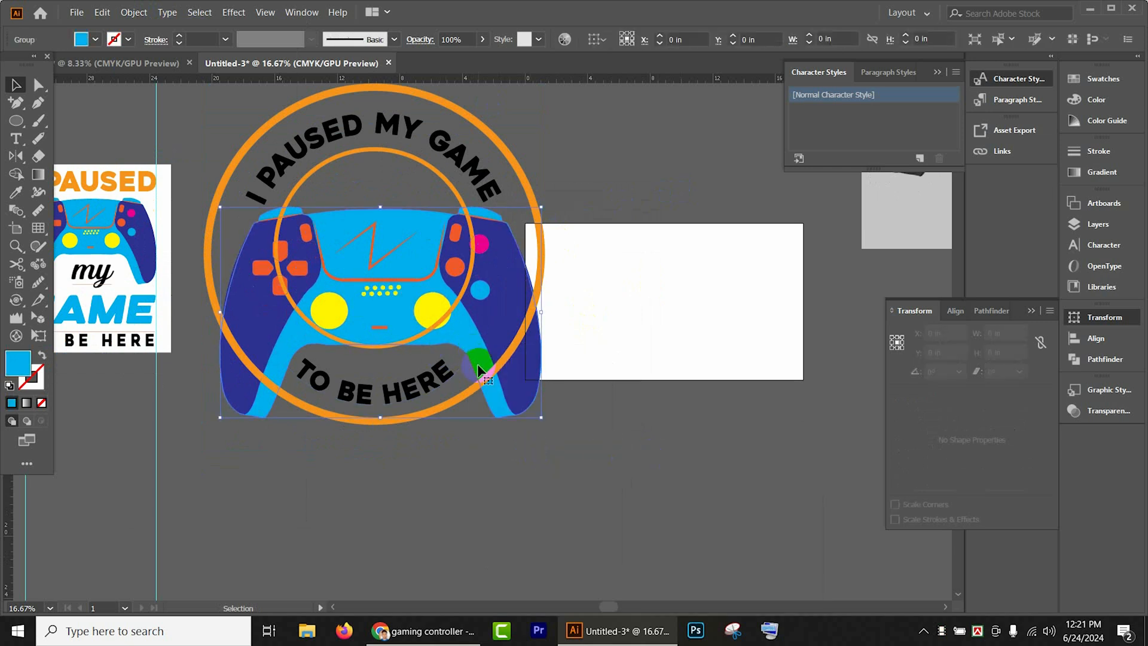
{"action": "left_click", "coordinate": [137, 16]}
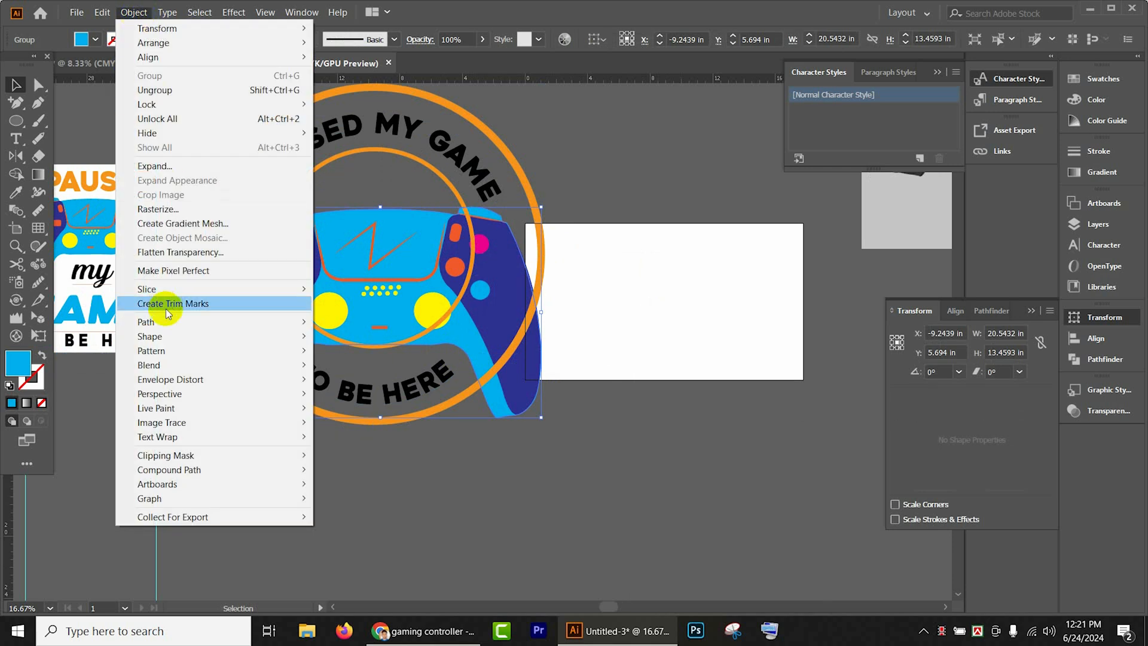
{"action": "mouse_move", "coordinate": [193, 323]}
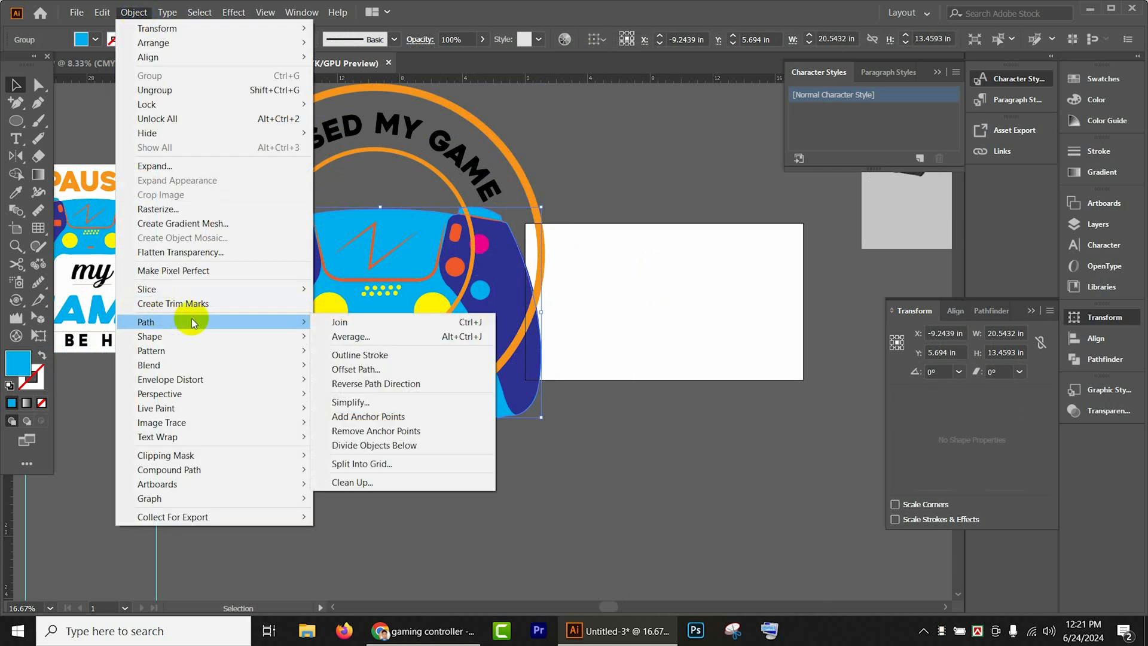
{"action": "left_click", "coordinate": [378, 369]}
{"action": "left_click", "coordinate": [645, 345]}
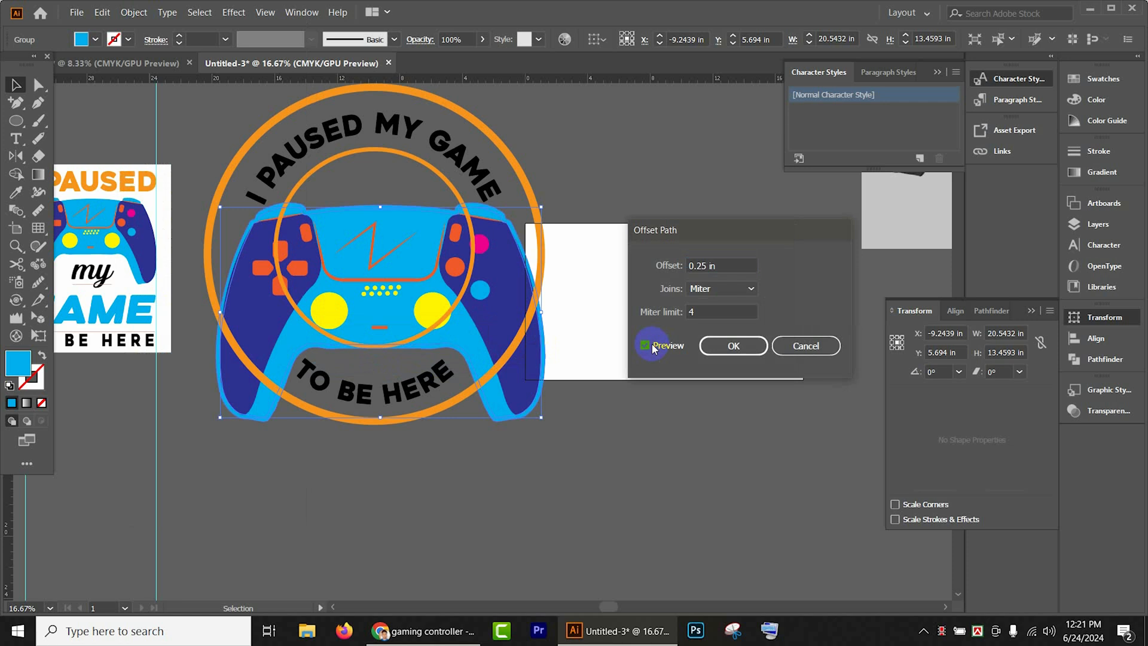
{"action": "left_click", "coordinate": [704, 354]}
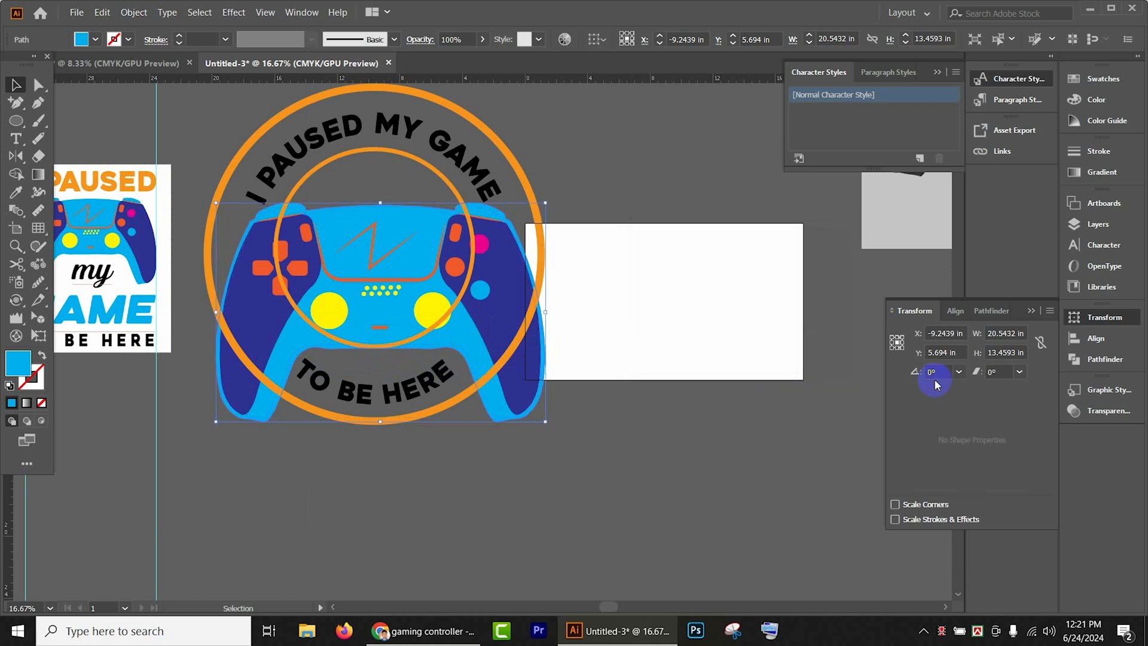
- Cut the offset controller shape and paste it in front of the grouped rings
{"action": "left_click", "coordinate": [1107, 359]}
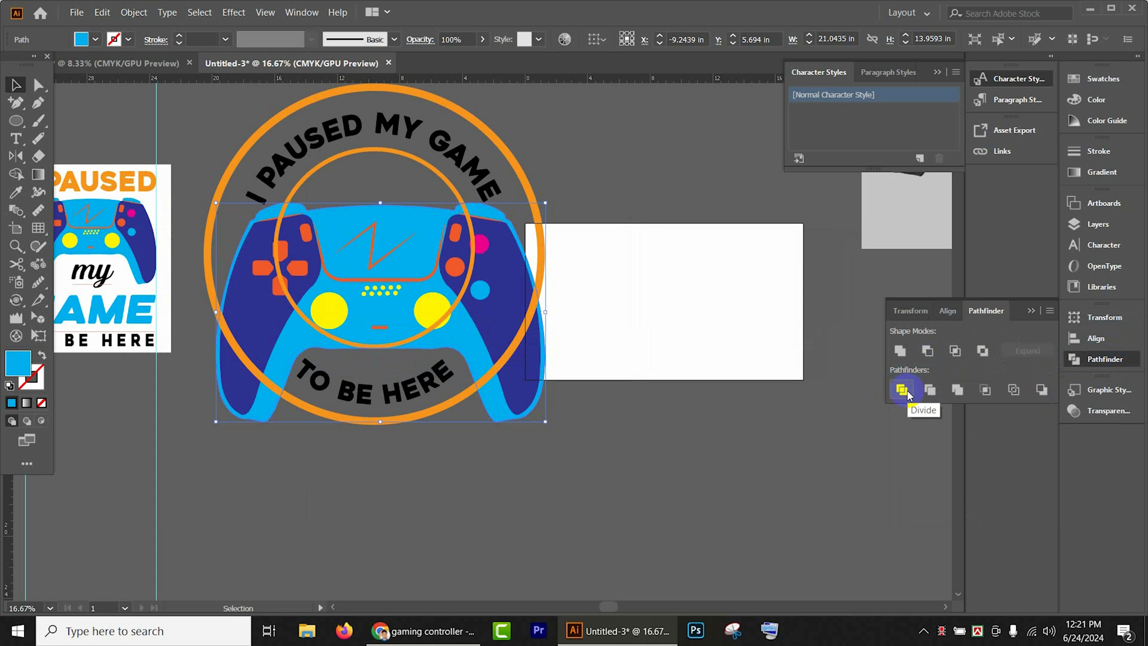
{"action": "left_click", "coordinate": [907, 363]}
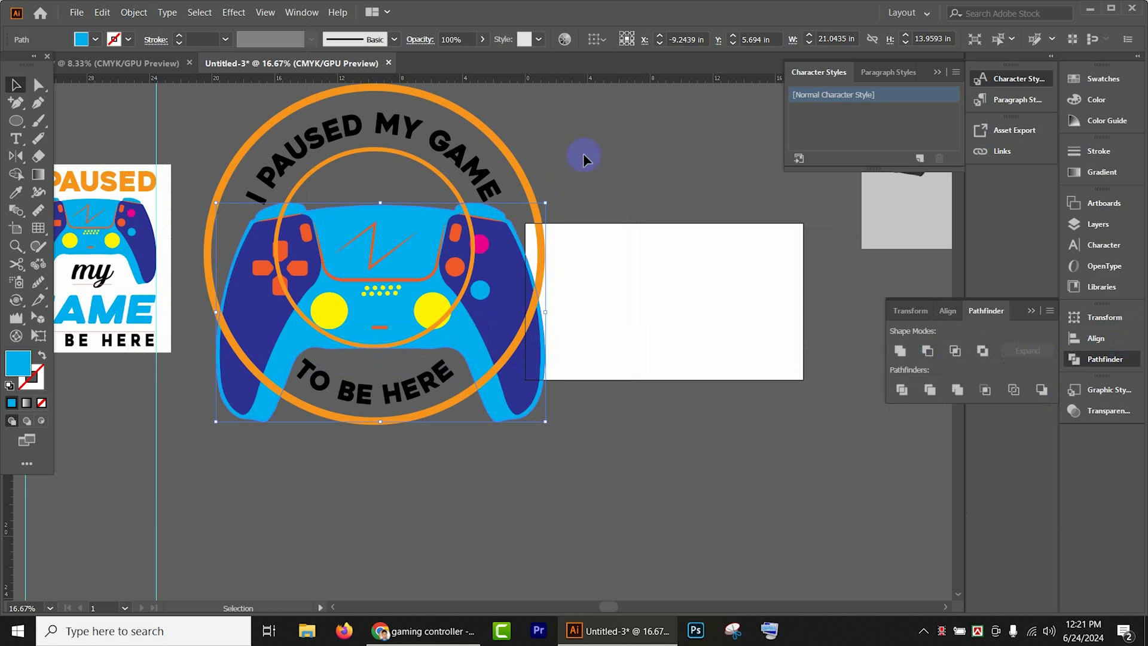
{"action": "key", "text": "ctrl+shift+a"}
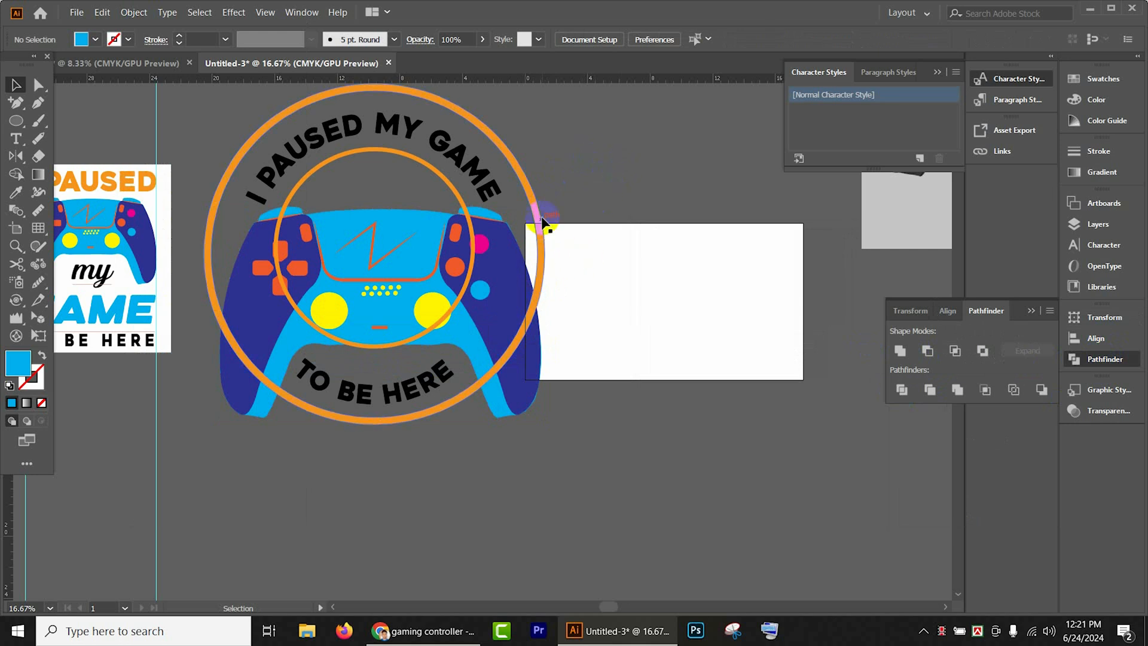
{"action": "left_click", "coordinate": [531, 199]}
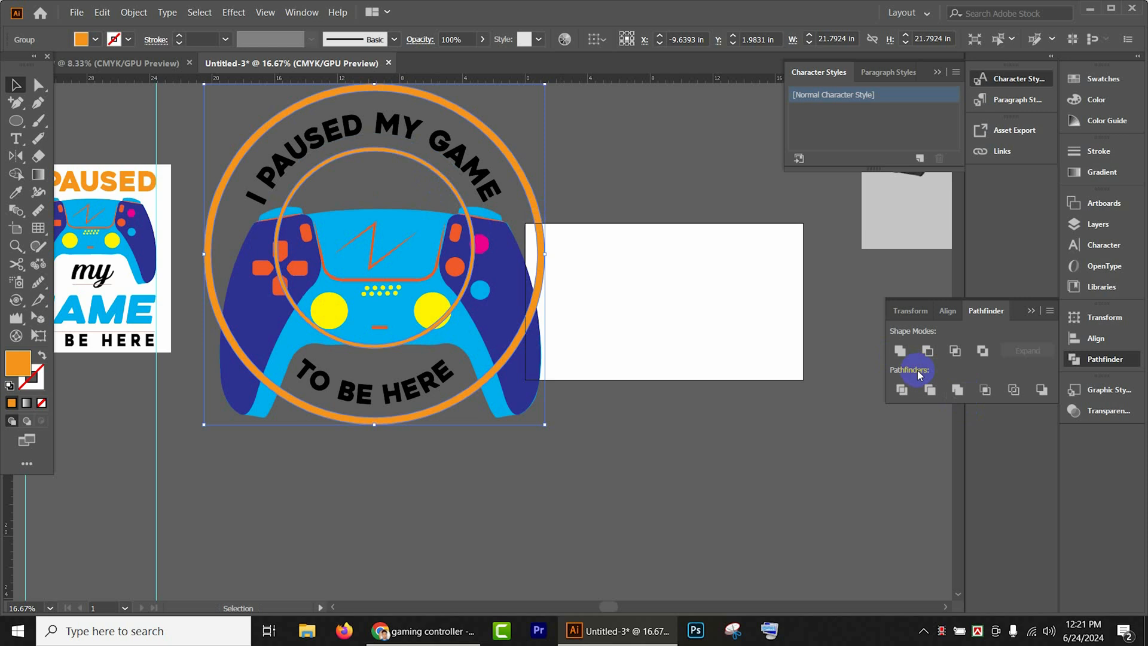
{"action": "key", "text": "ctrl+f"}
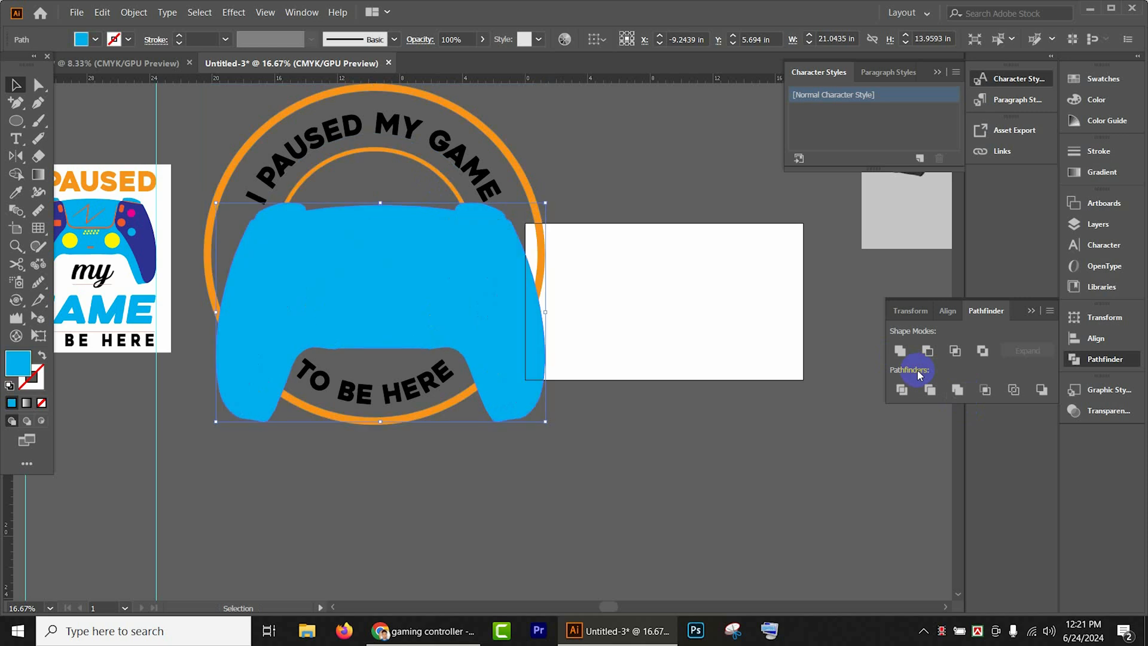
- Try to subtract the offset controller shape from the grouped rings, and undo the subtraction
{"action": "left_click", "coordinate": [525, 178]}
{"action": "left_click", "coordinate": [632, 391]}
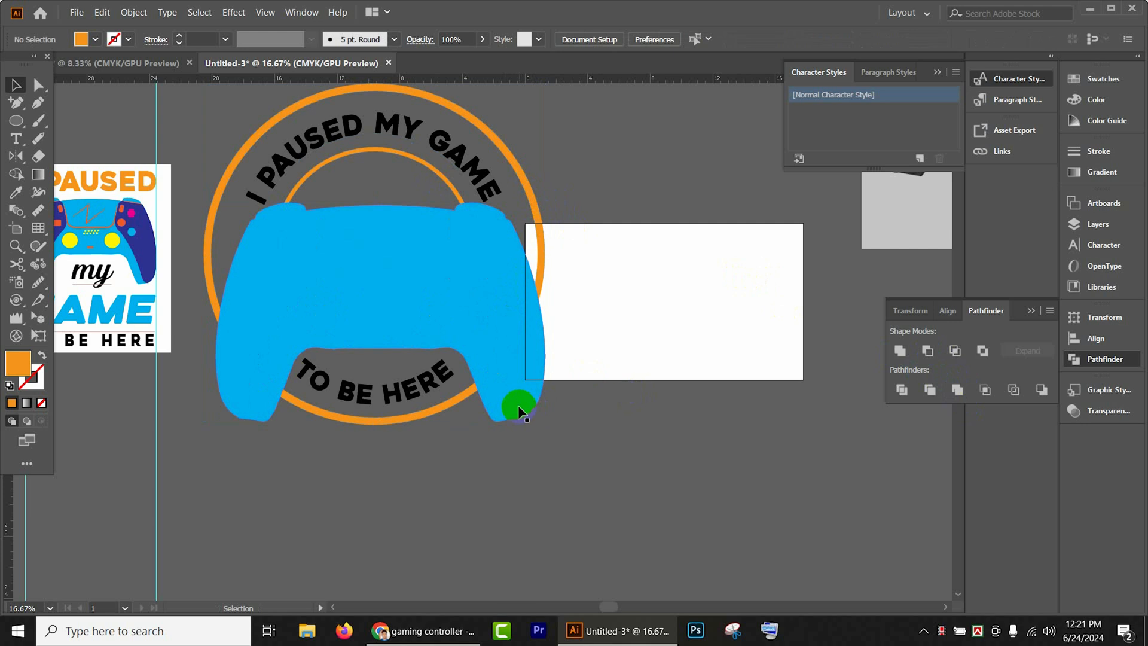
{"action": "left_click", "coordinate": [519, 412]}
{"action": "left_click", "coordinate": [523, 179], "text": "shift"}
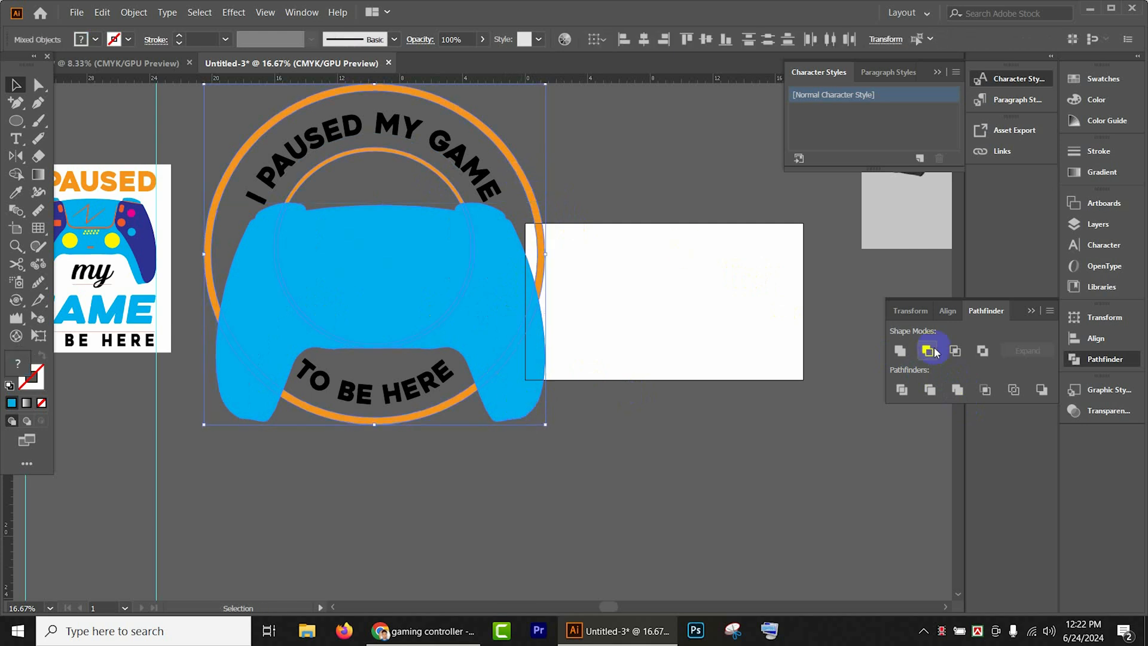
{"action": "key", "text": "ctrl+z"}
{"action": "left_click", "coordinate": [676, 352]}
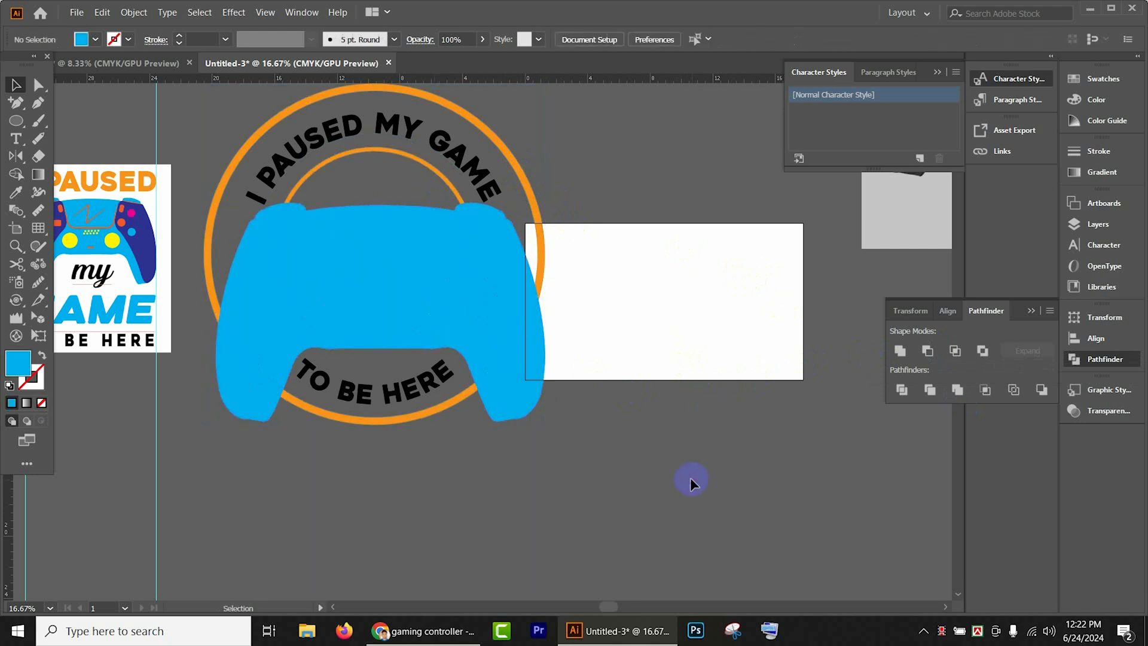
{"action": "double_click", "coordinate": [435, 174]}
{"action": "right_click", "coordinate": [435, 170]}
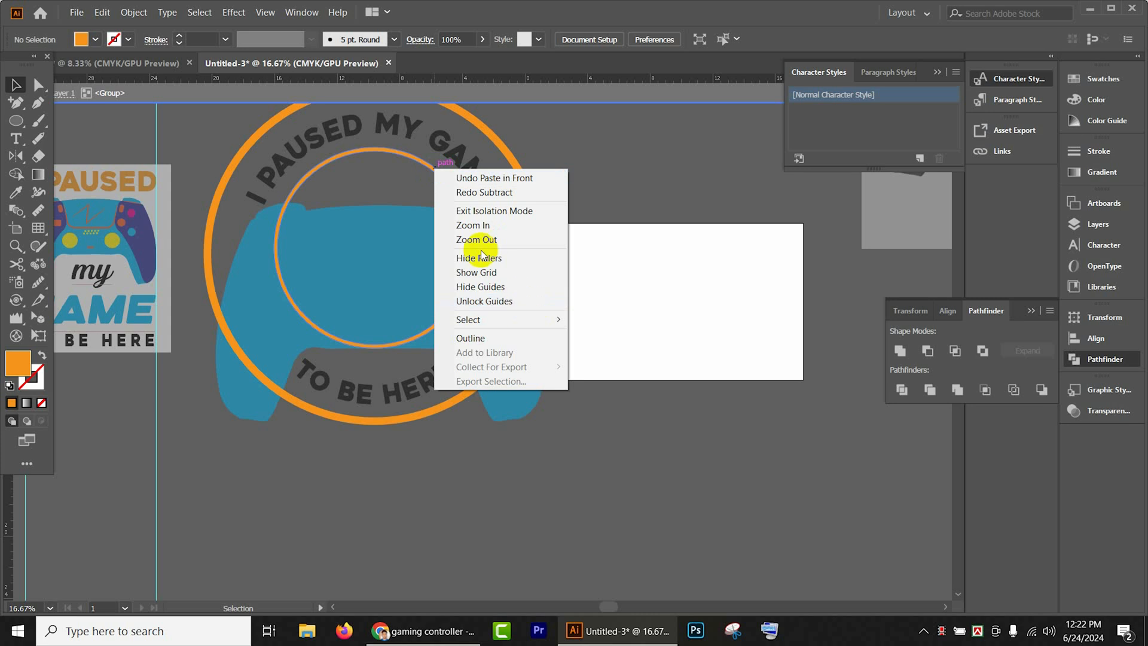
{"action": "left_click", "coordinate": [506, 302]}
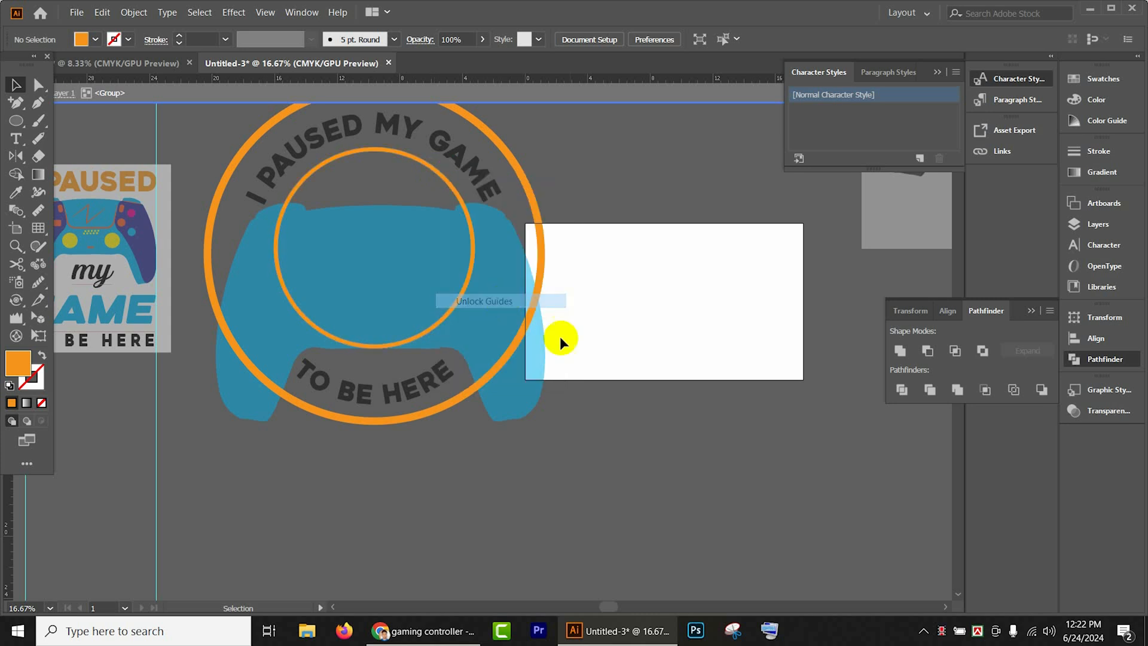
{"action": "double_click", "coordinate": [633, 425]}
- Ungroup the badge's inner and outer rings
{"action": "left_click", "coordinate": [411, 163]}
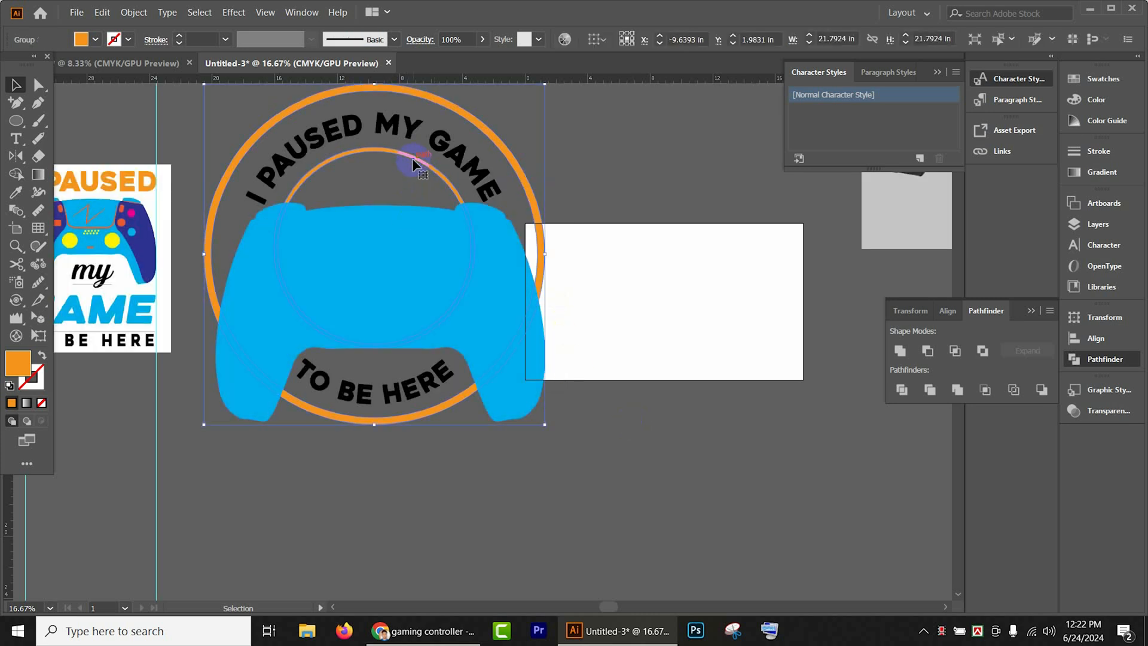
{"action": "right_click", "coordinate": [414, 159]}
{"action": "left_click", "coordinate": [458, 268]}
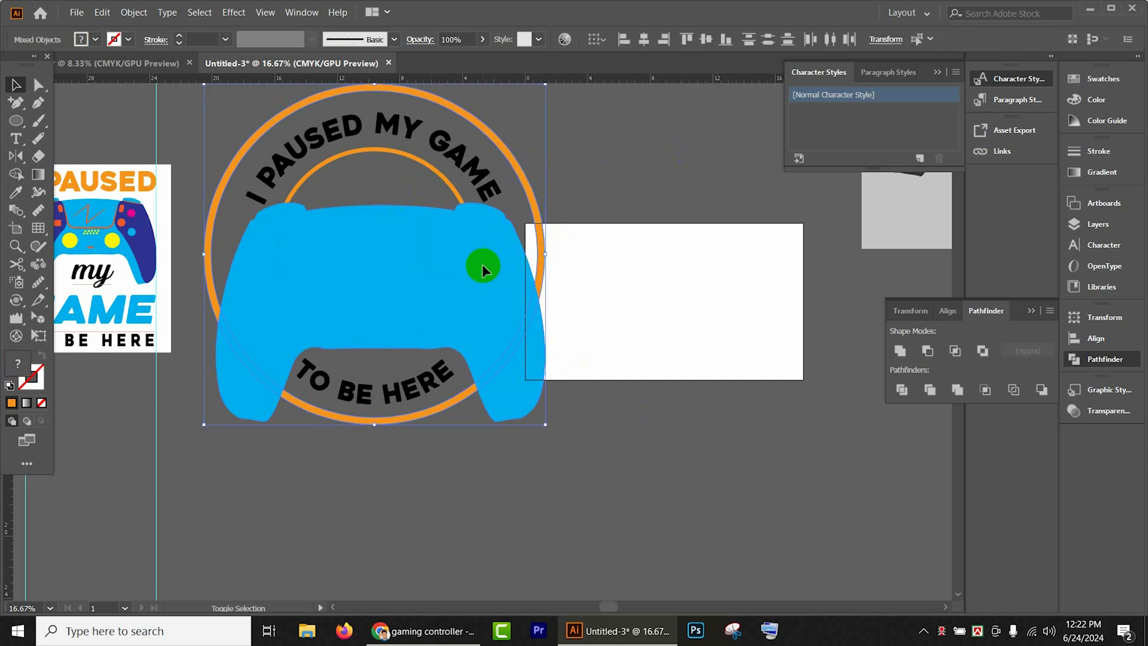
- Subtract the offset controller shape from the badge's outer ring with Minus Front, and deselect the ring
{"action": "left_click", "coordinate": [918, 352]}
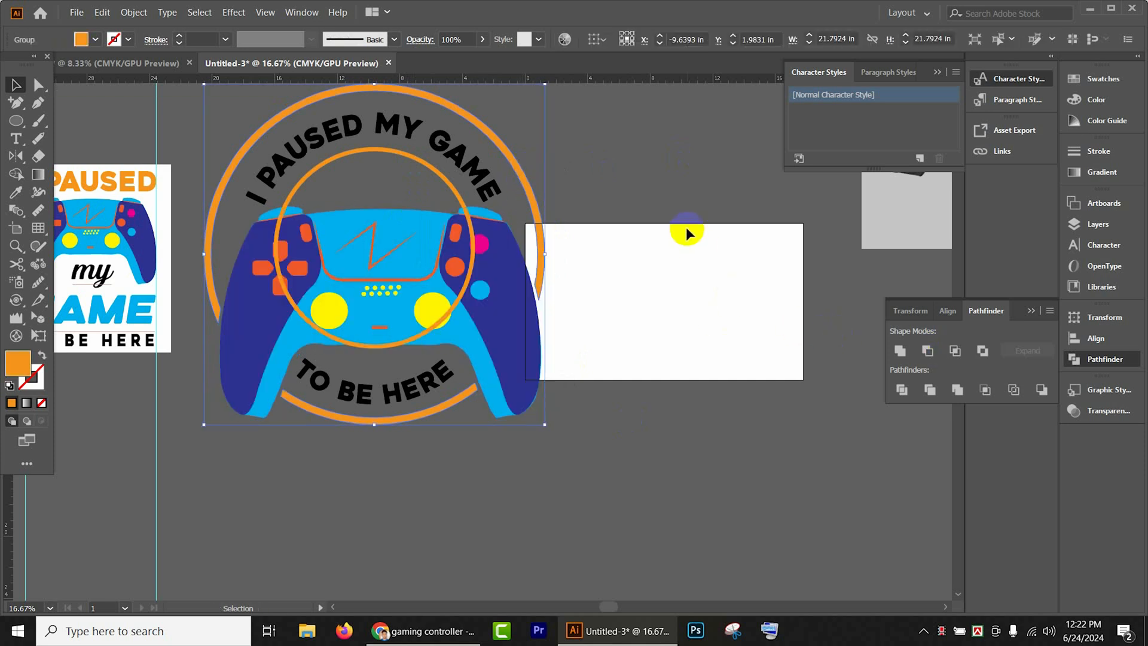
{"action": "key", "text": "a"}
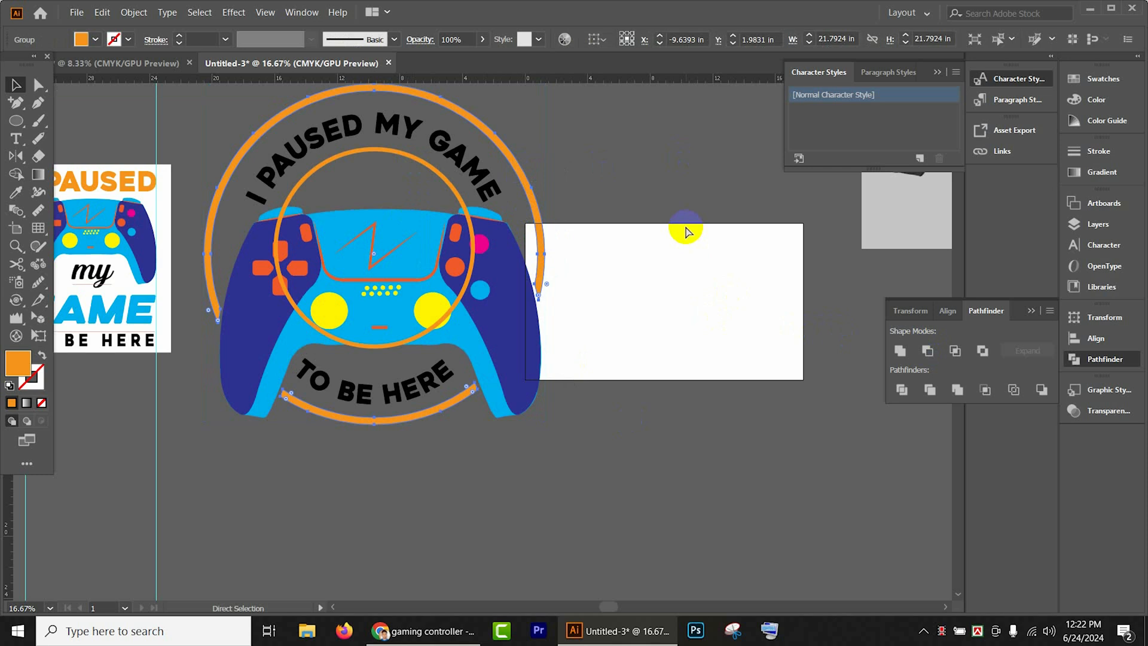
{"action": "key", "text": "v"}
{"action": "left_click", "coordinate": [673, 183]}
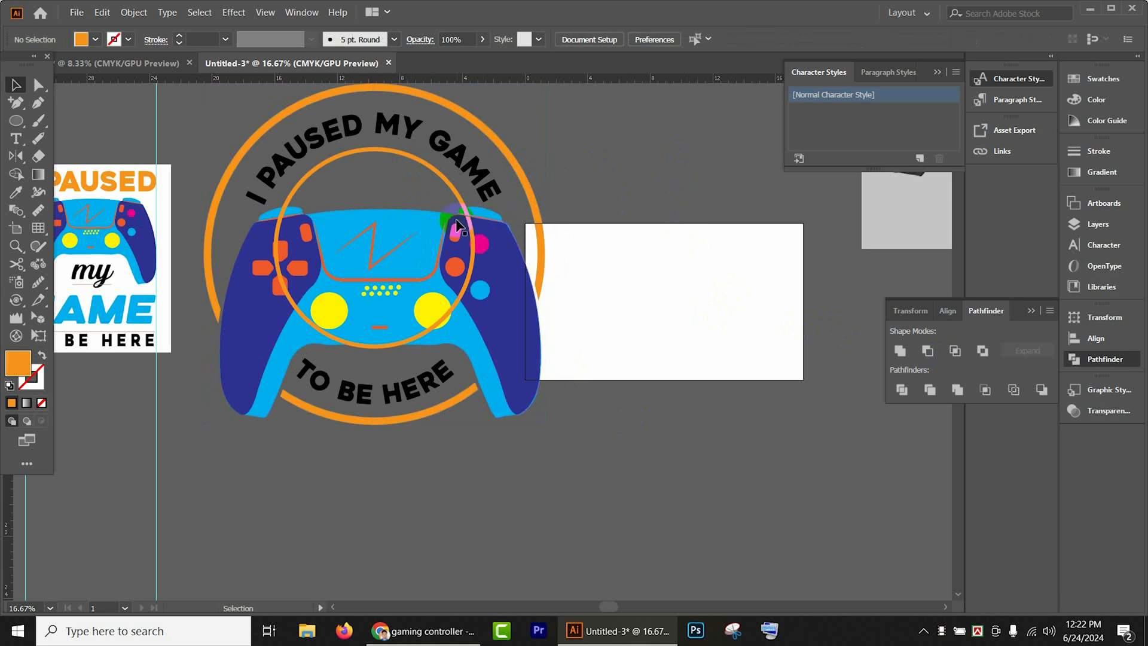
- Send the badge's inner ring behind the controller
{"action": "left_click", "coordinate": [432, 171]}
{"action": "key", "text": "ctrl"}
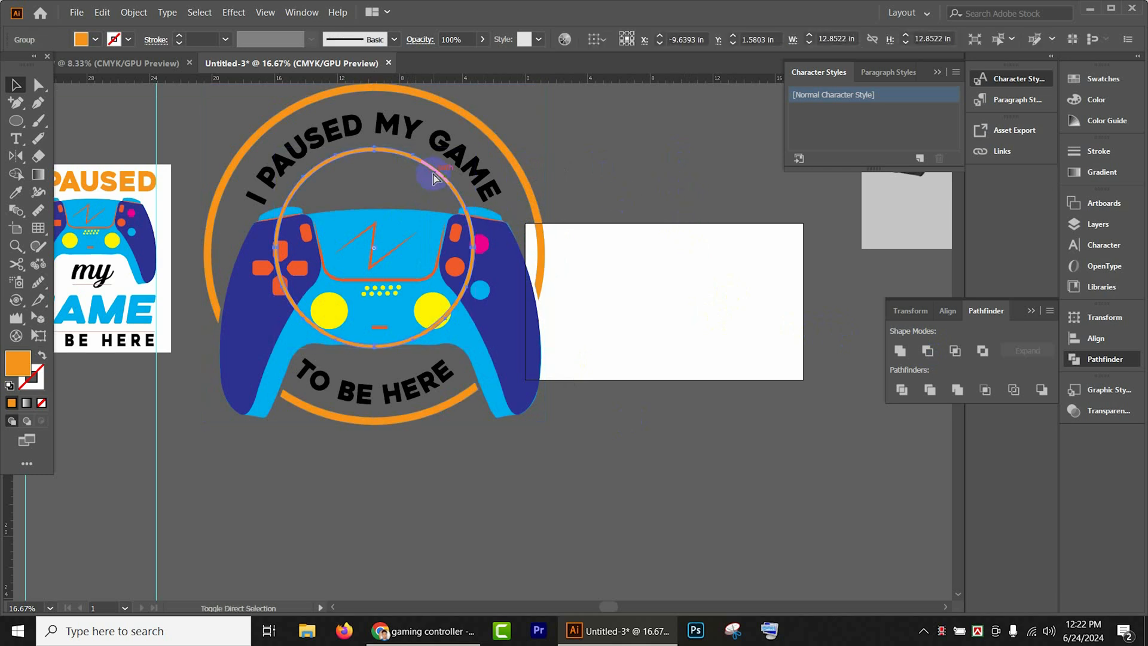
{"action": "left_click", "coordinate": [609, 149]}
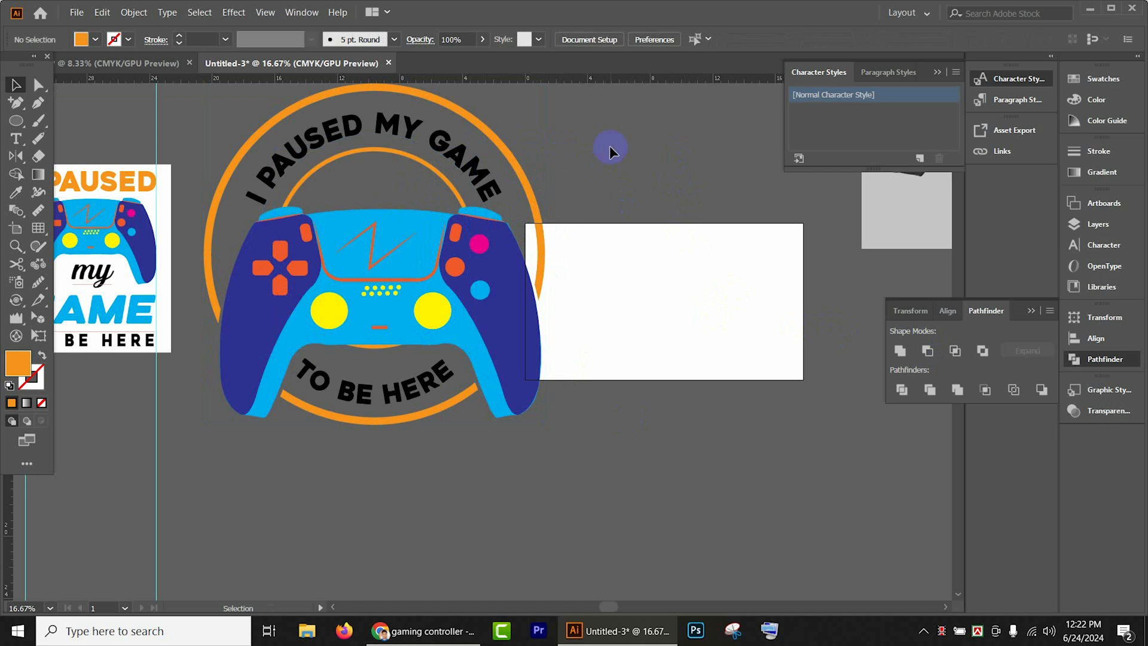
- Shorten the inner ring from its lower edge so its bottom arc is hidden behind the controller
{"action": "scroll", "coordinate": [625, 321], "scroll_direction": "down", "scroll_amount": 2}
{"action": "left_click", "coordinate": [376, 303]}
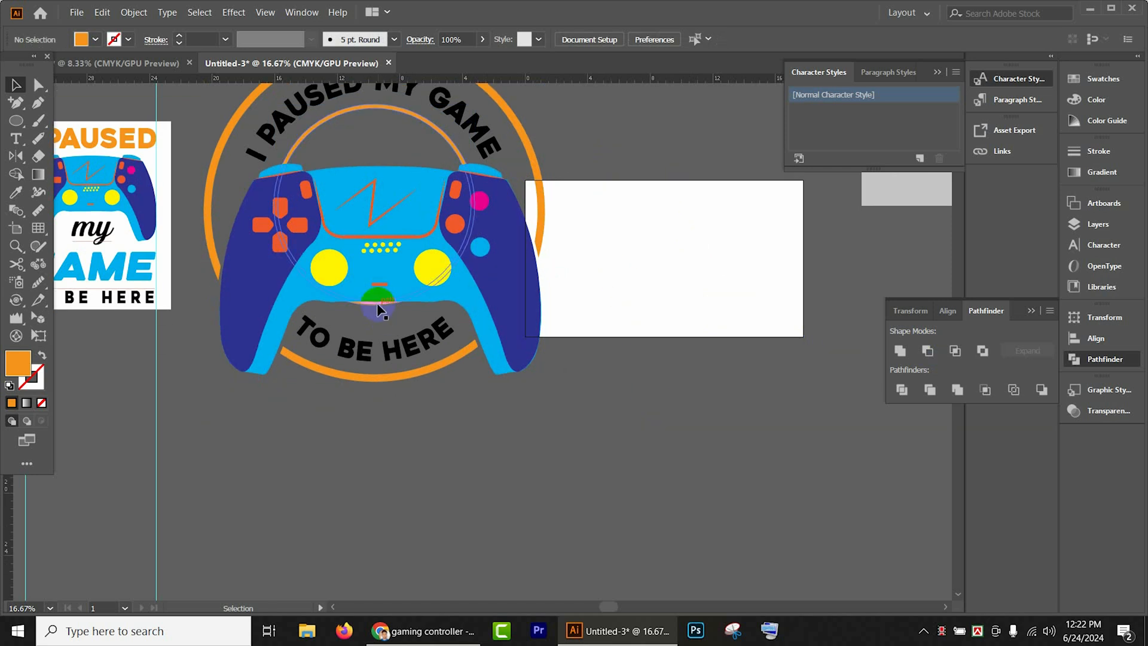
{"action": "left_click_drag", "start_coordinate": [378, 305], "coordinate": [375, 296]}
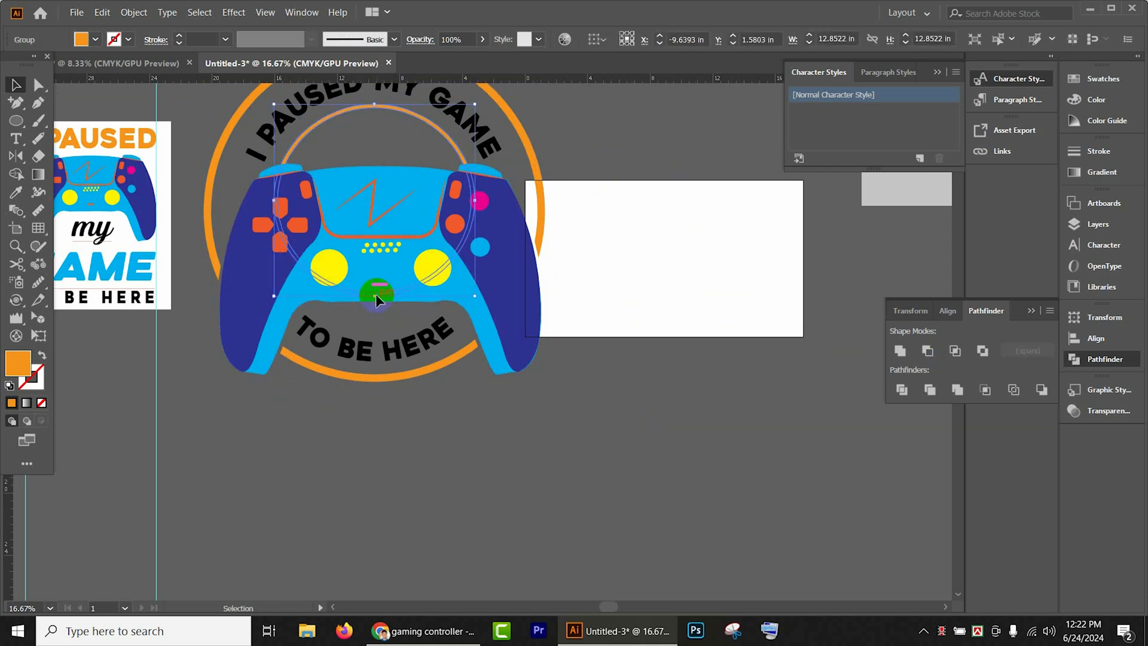
{"action": "left_click", "coordinate": [597, 146]}
{"action": "scroll", "coordinate": [544, 164], "scroll_direction": "up", "scroll_amount": 4}
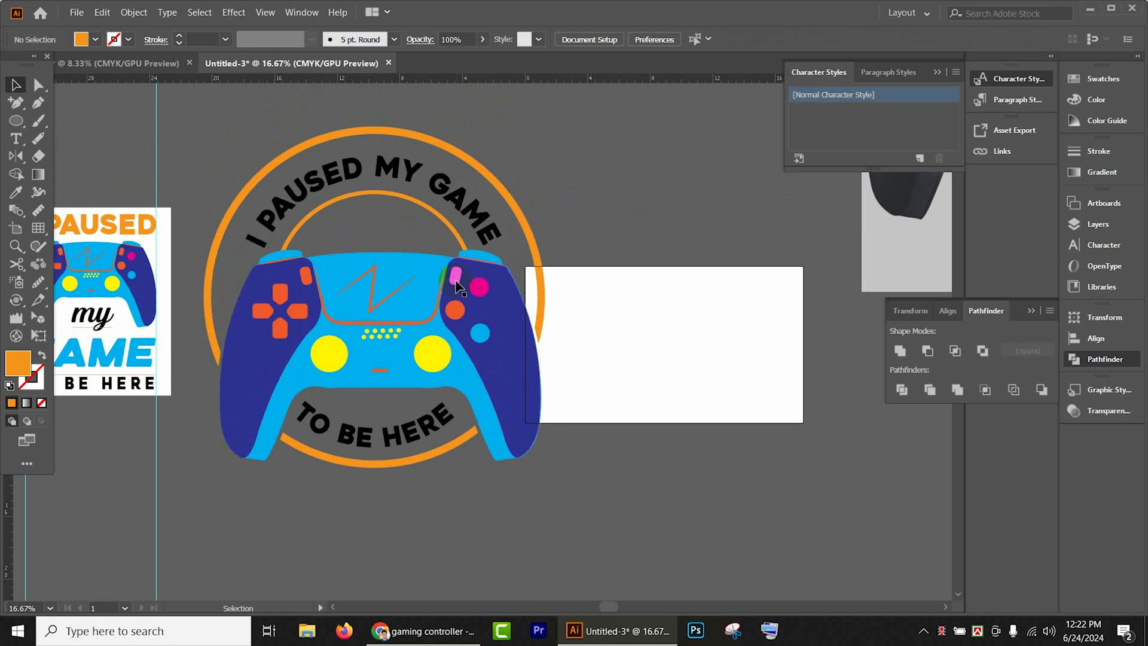
- Draw a horizontal line inside the inner ring just above the controller and give it a 9 pt orange stroke
{"action": "scroll", "coordinate": [409, 255], "scroll_direction": "up", "scroll_amount": 2}
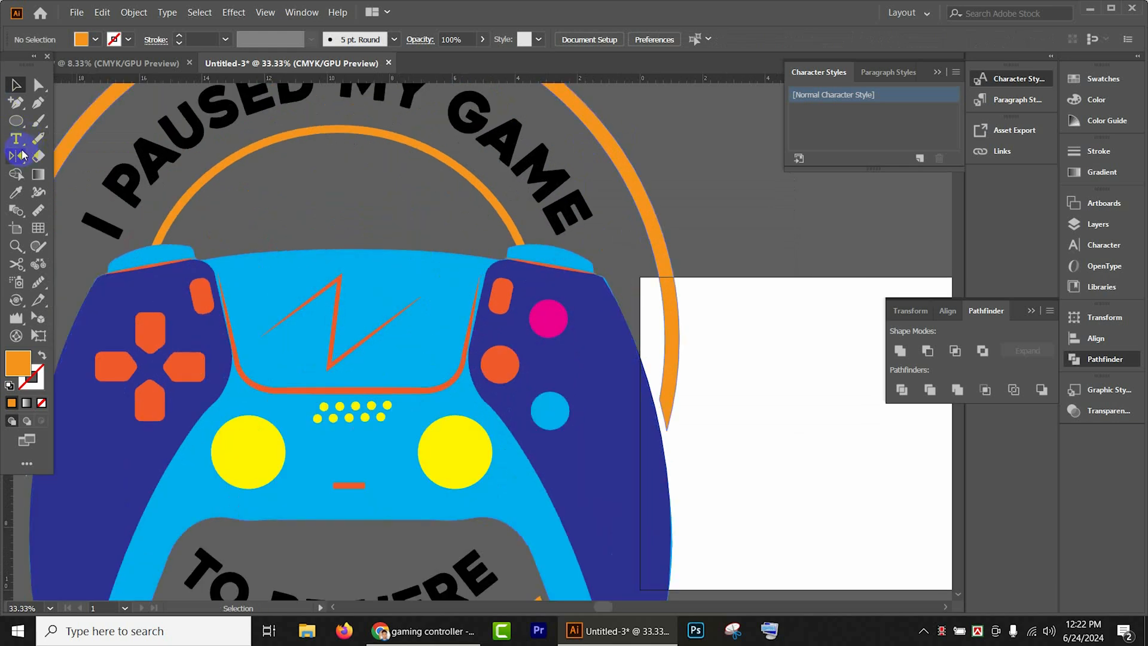
{"action": "left_click_drag", "start_coordinate": [16, 120], "coordinate": [76, 192]}
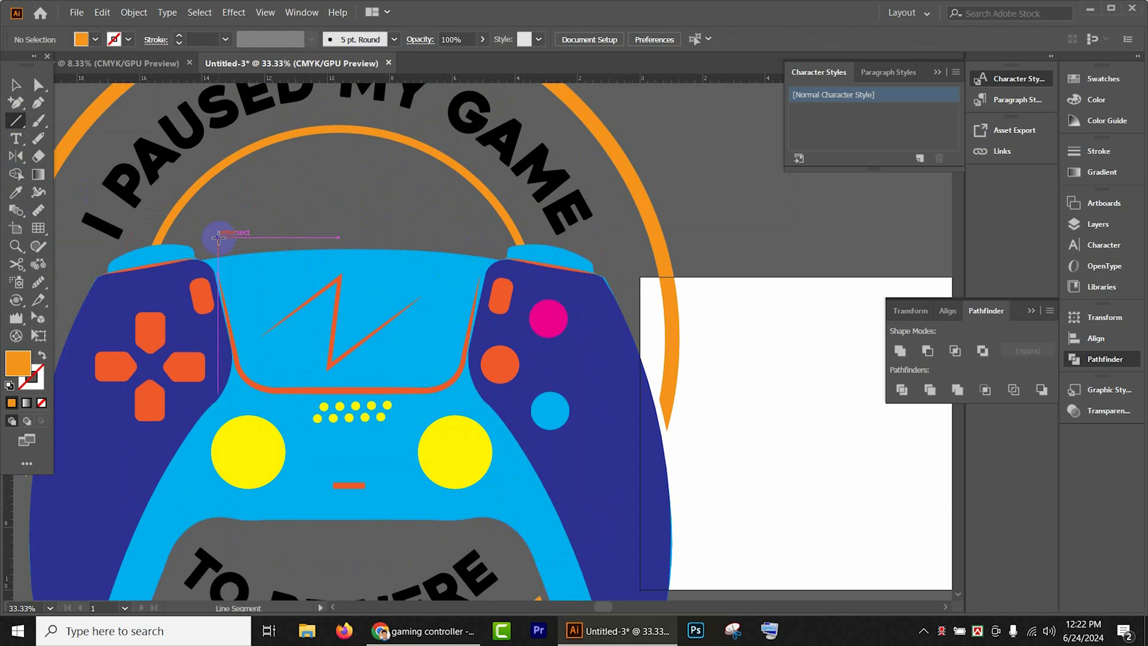
{"action": "left_click_drag", "start_coordinate": [202, 237], "coordinate": [479, 237]}
{"action": "left_click", "coordinate": [155, 40]}
{"action": "left_click", "coordinate": [182, 35]}
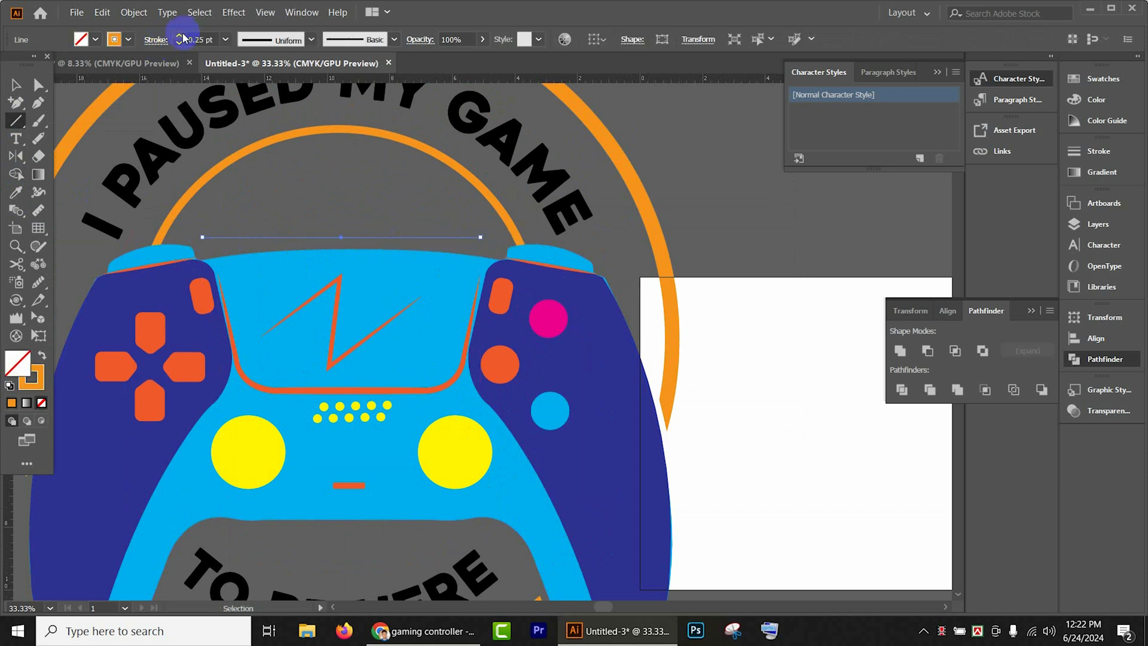
{"action": "left_click", "coordinate": [182, 35]}
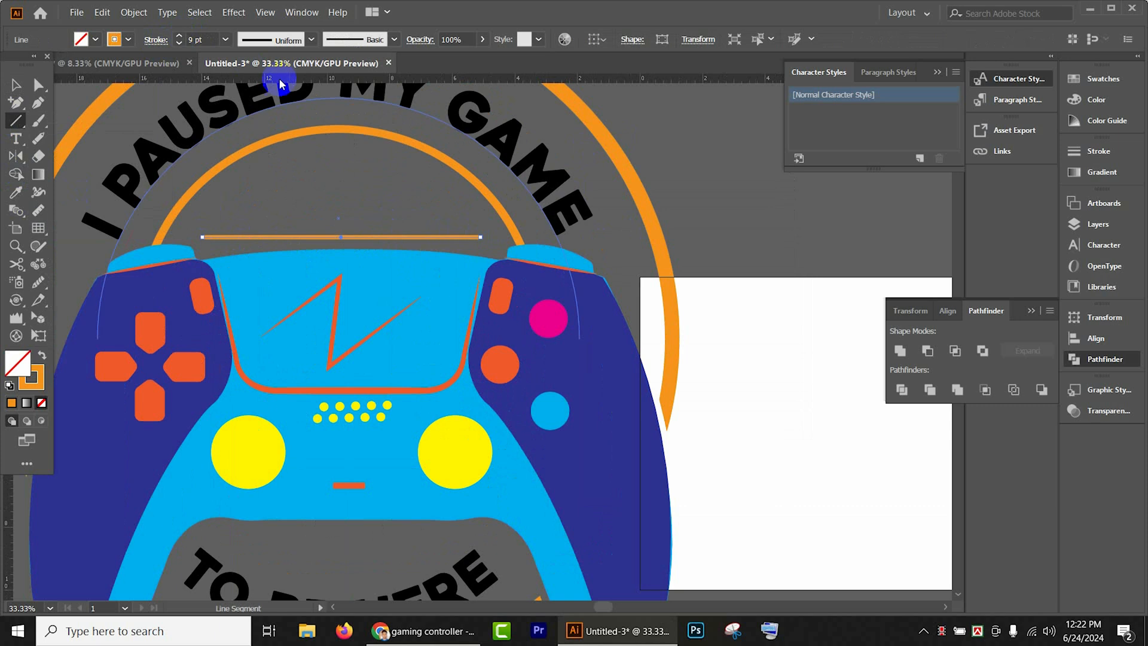
- Apply the elliptical width profile that tapers at both ends to the line, and set its stroke to 20 pt
{"action": "left_click", "coordinate": [259, 41]}
{"action": "left_click", "coordinate": [267, 84]}
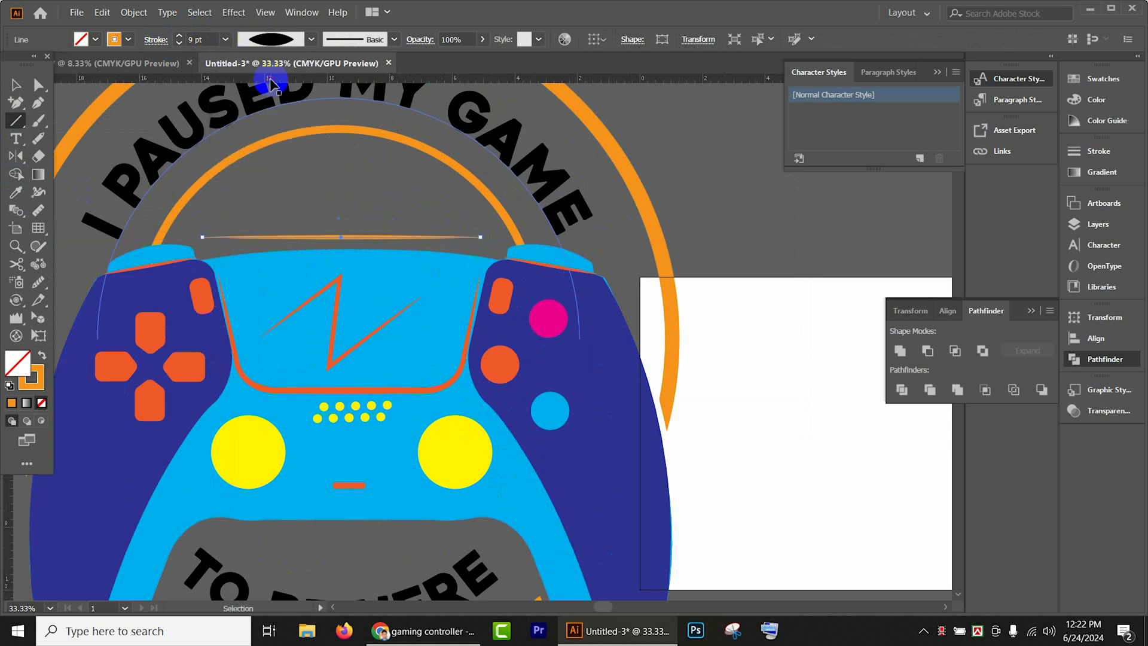
{"action": "left_click", "coordinate": [180, 36]}
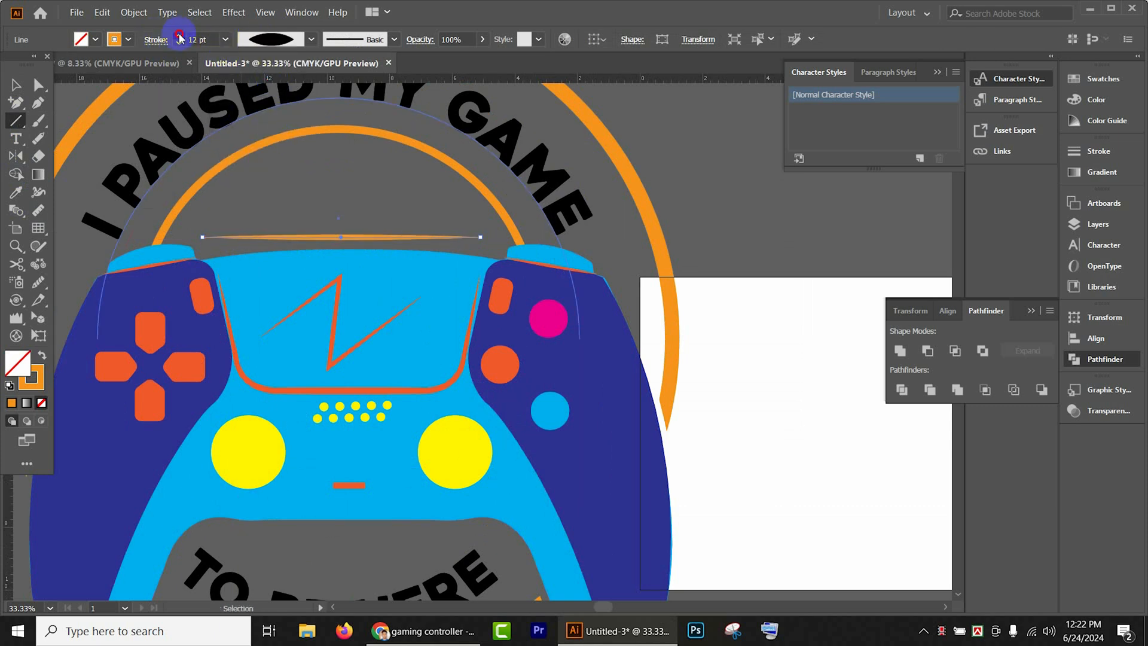
{"action": "left_click", "coordinate": [180, 36]}
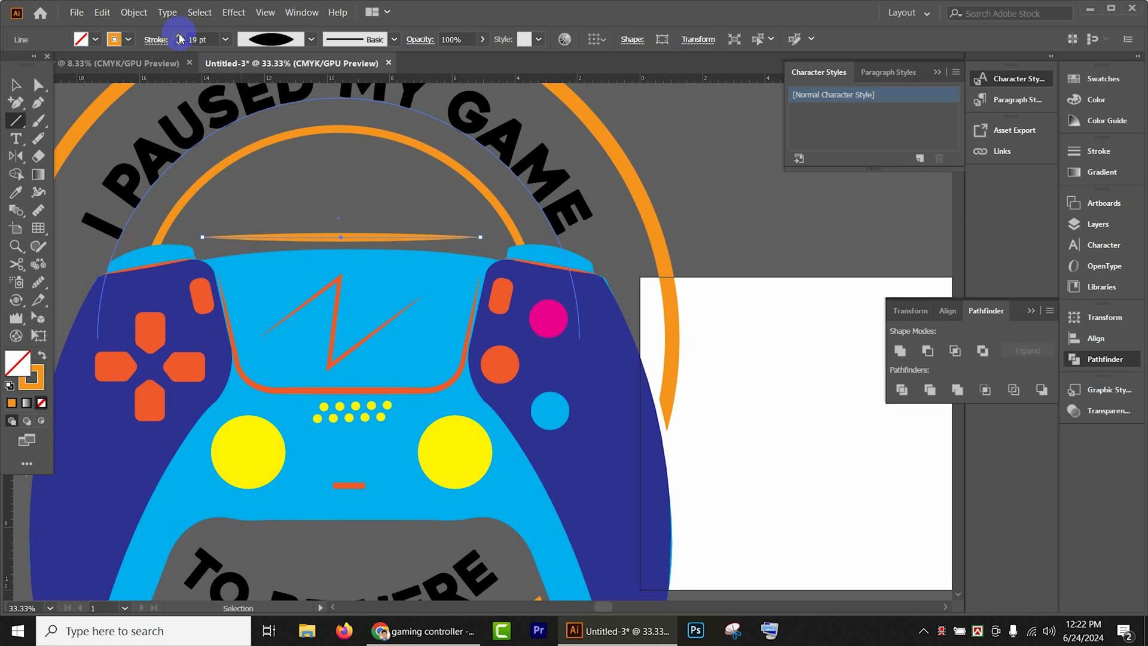
{"action": "left_click", "coordinate": [179, 36]}
{"action": "left_click", "coordinate": [16, 84]}
- Duplicate the tapered line upward and narrow each copy to form a stack of six lines inside the inner ring
{"action": "scroll", "coordinate": [421, 276], "scroll_direction": "up", "scroll_amount": 1}
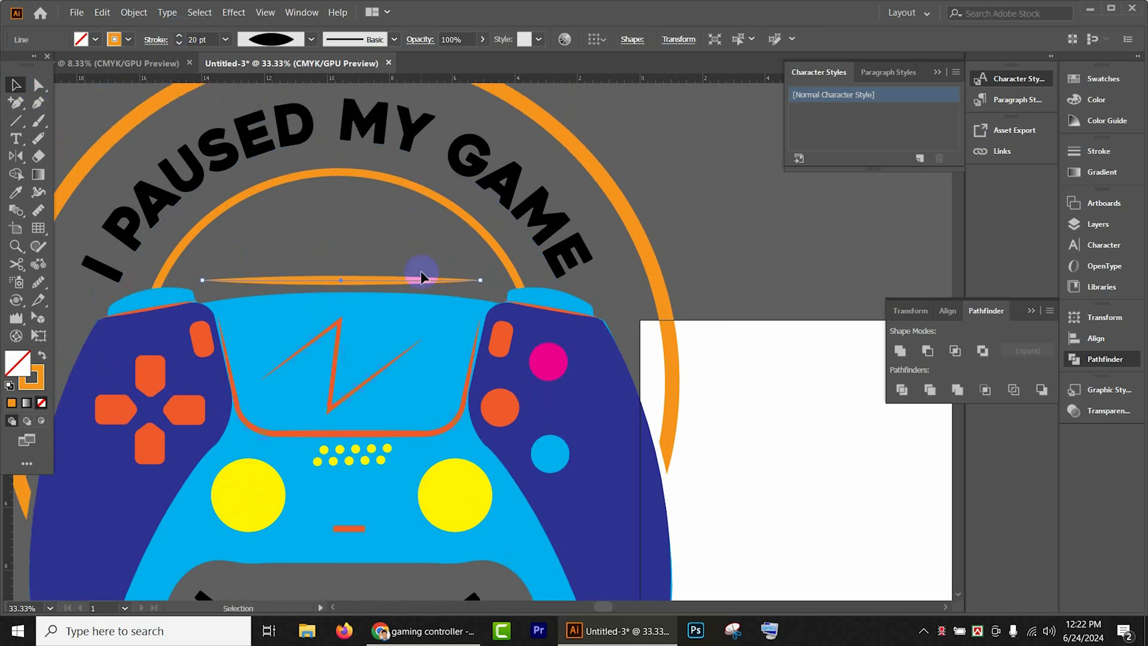
{"action": "left_click_drag", "start_coordinate": [406, 281], "coordinate": [402, 261]}
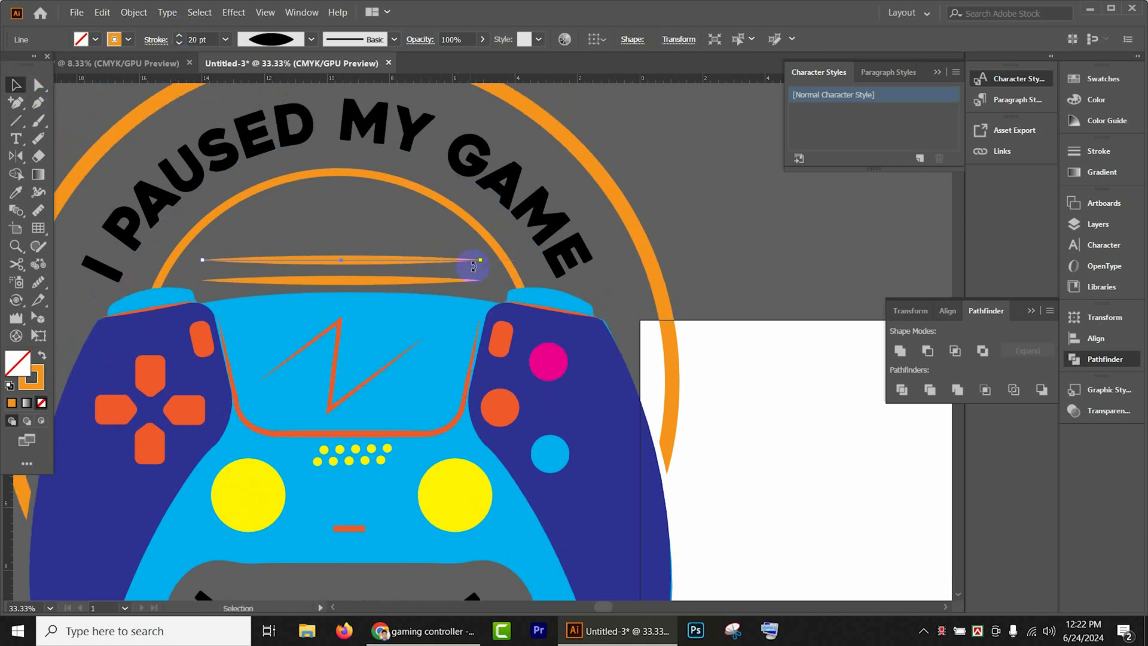
{"action": "left_click_drag", "start_coordinate": [482, 261], "coordinate": [379, 192]}
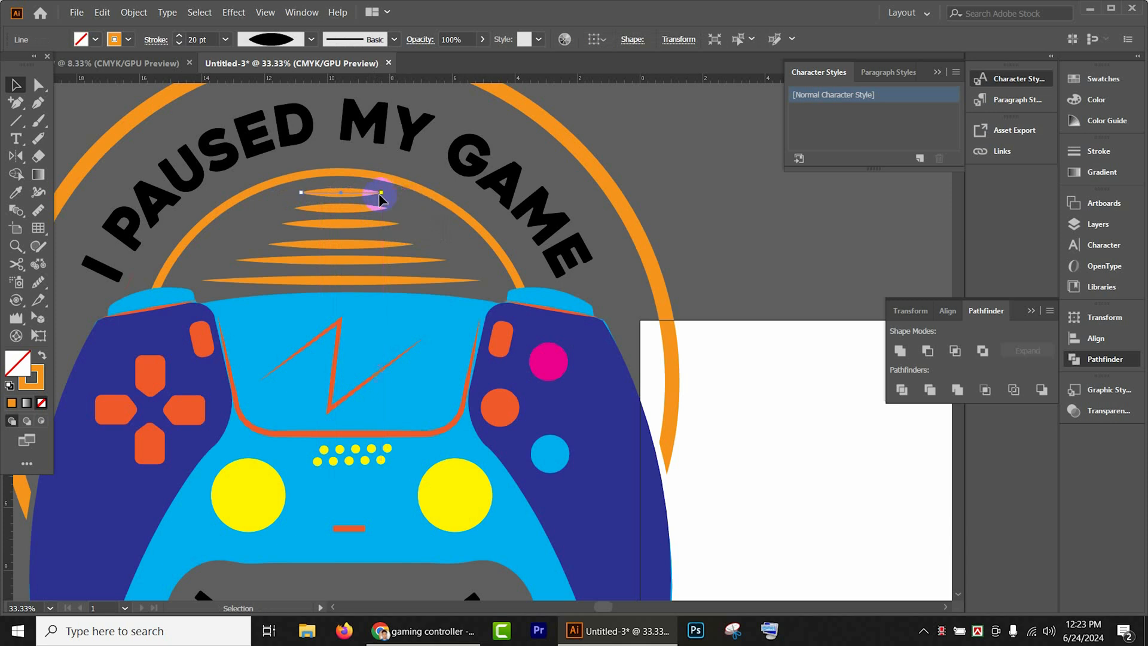
{"action": "left_click", "coordinate": [660, 208]}
- Expand the appearance of the whole badge artwork, then expand its objects and fills
{"action": "scroll", "coordinate": [686, 219], "scroll_direction": "down", "scroll_amount": 5}
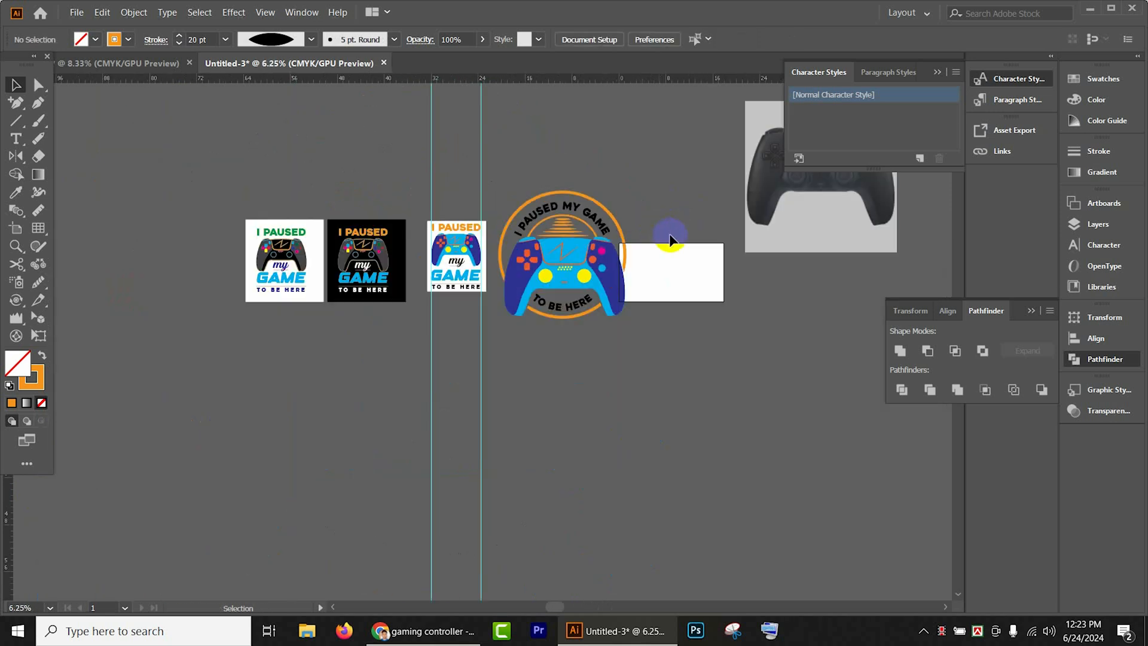
{"action": "left_click_drag", "start_coordinate": [623, 365], "coordinate": [543, 341]}
{"action": "left_click_drag", "start_coordinate": [423, 144], "coordinate": [576, 385]}
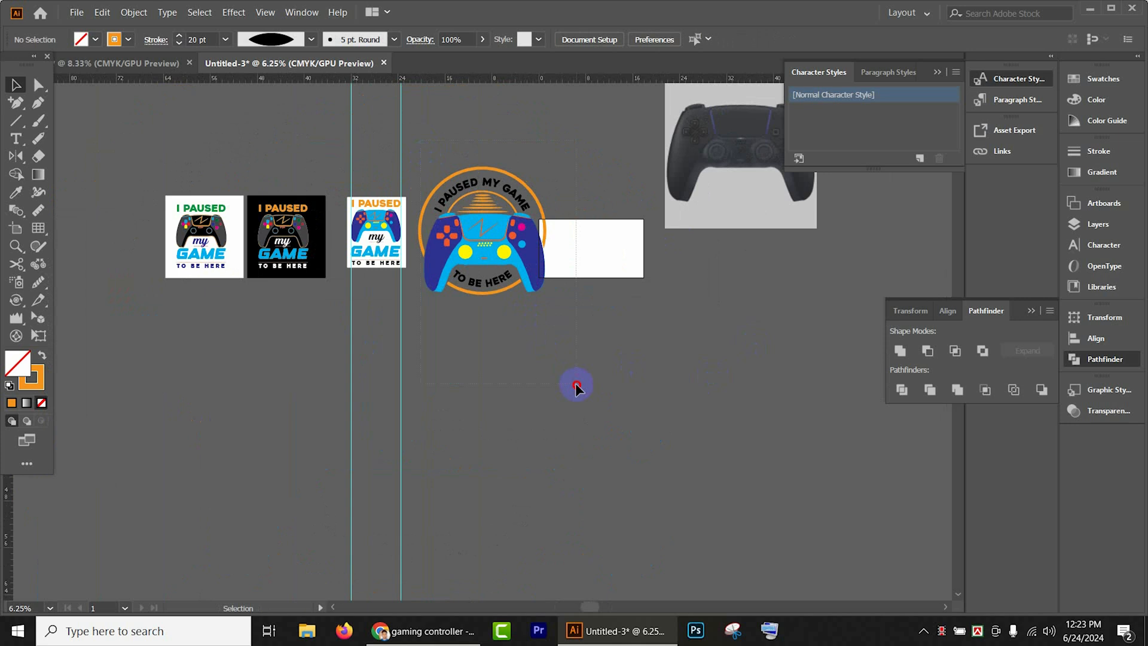
{"action": "left_click", "coordinate": [131, 13]}
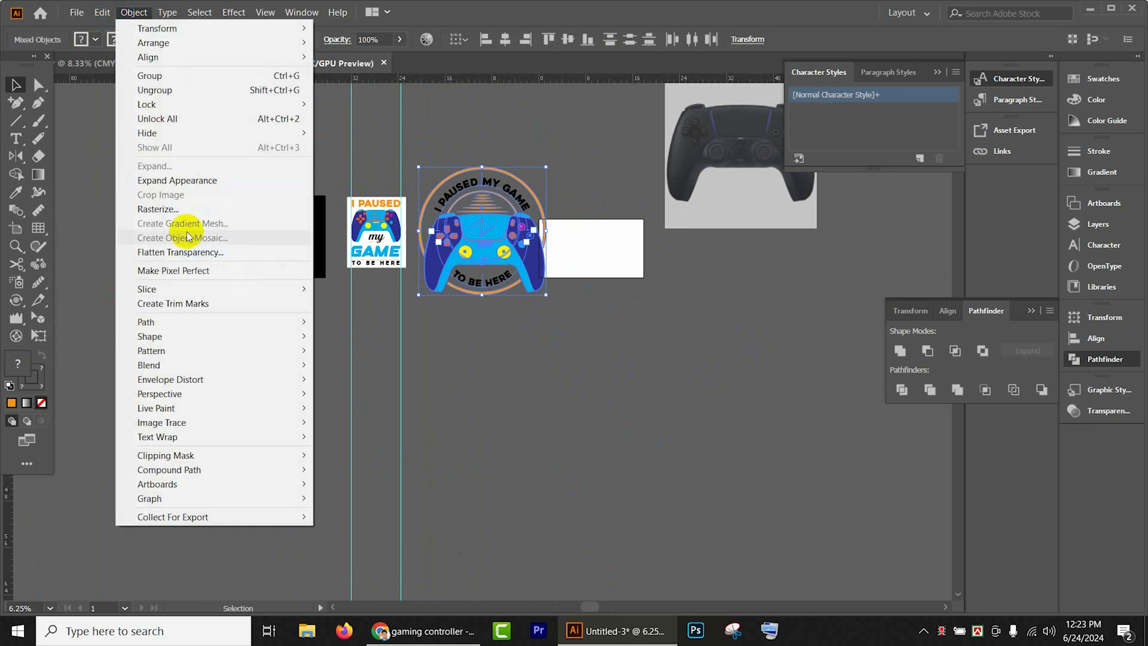
{"action": "left_click", "coordinate": [175, 180]}
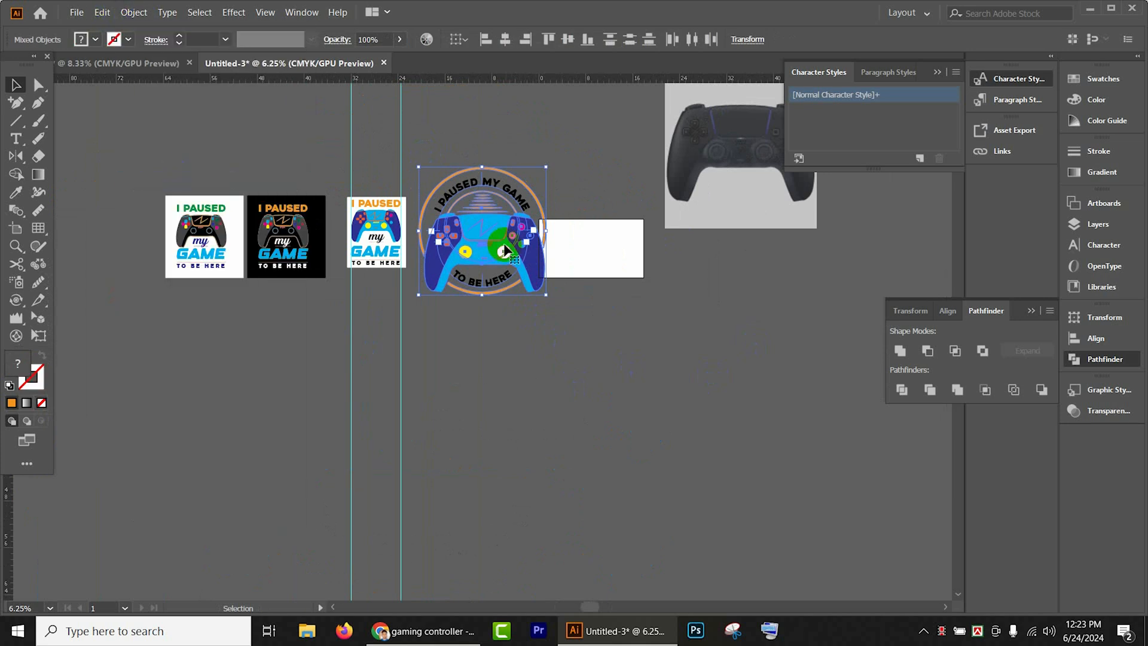
{"action": "left_click", "coordinate": [134, 13]}
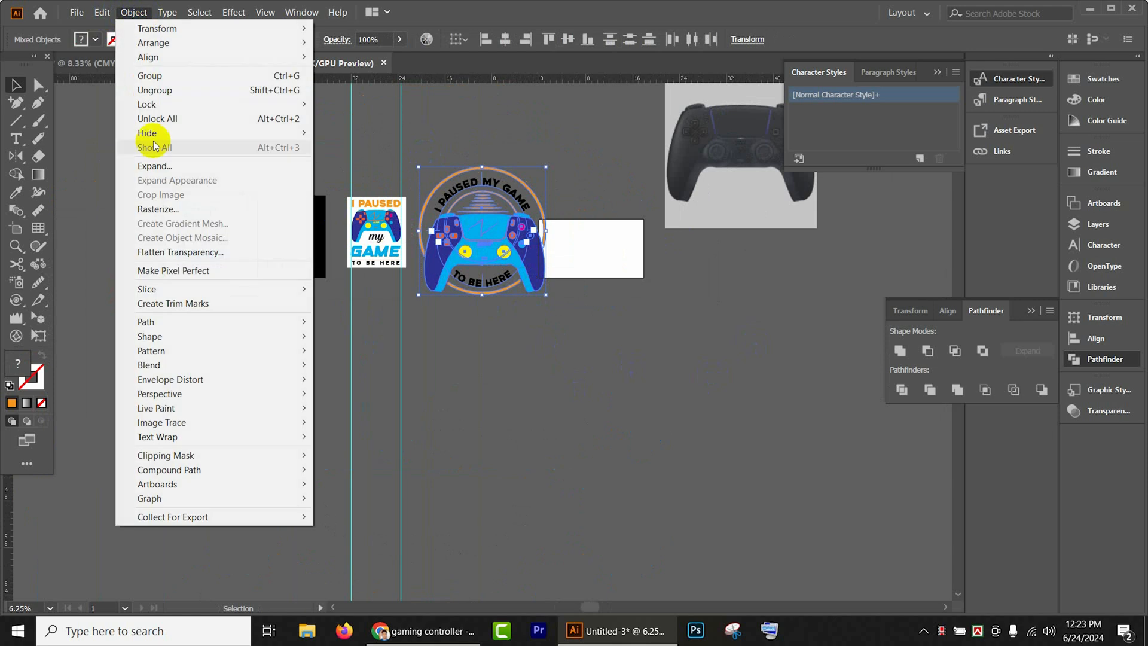
{"action": "left_click", "coordinate": [153, 166]}
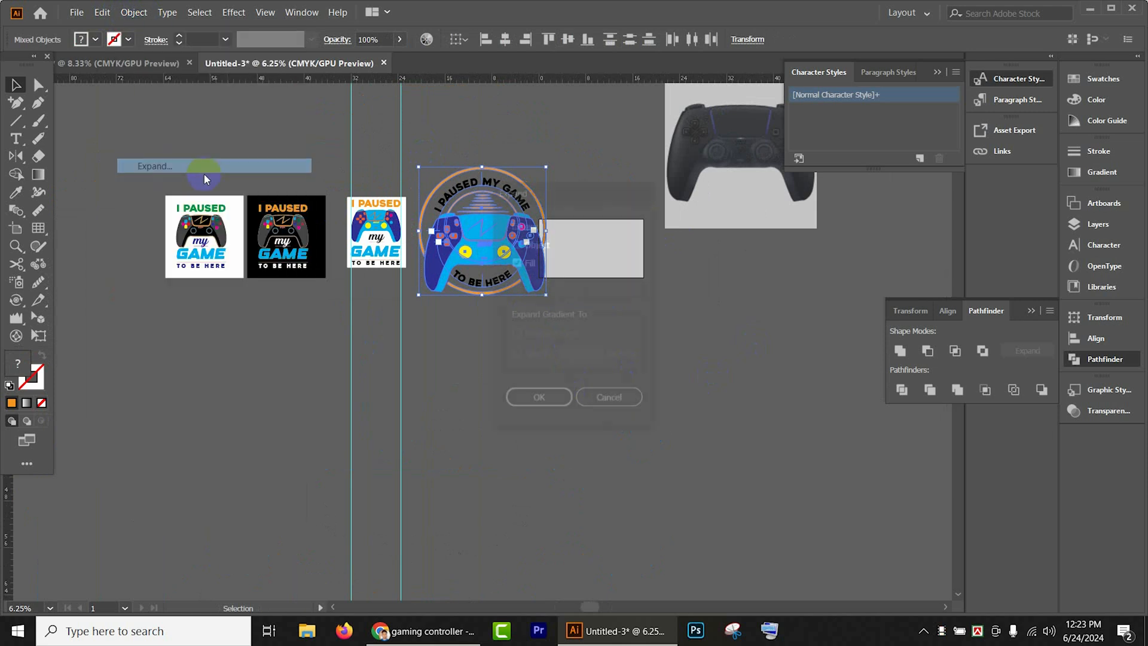
{"action": "left_click", "coordinate": [541, 400]}
- Group the badge artwork without the controller photo, and scale it down proportionally about its center
{"action": "left_click_drag", "start_coordinate": [428, 146], "coordinate": [676, 420]}
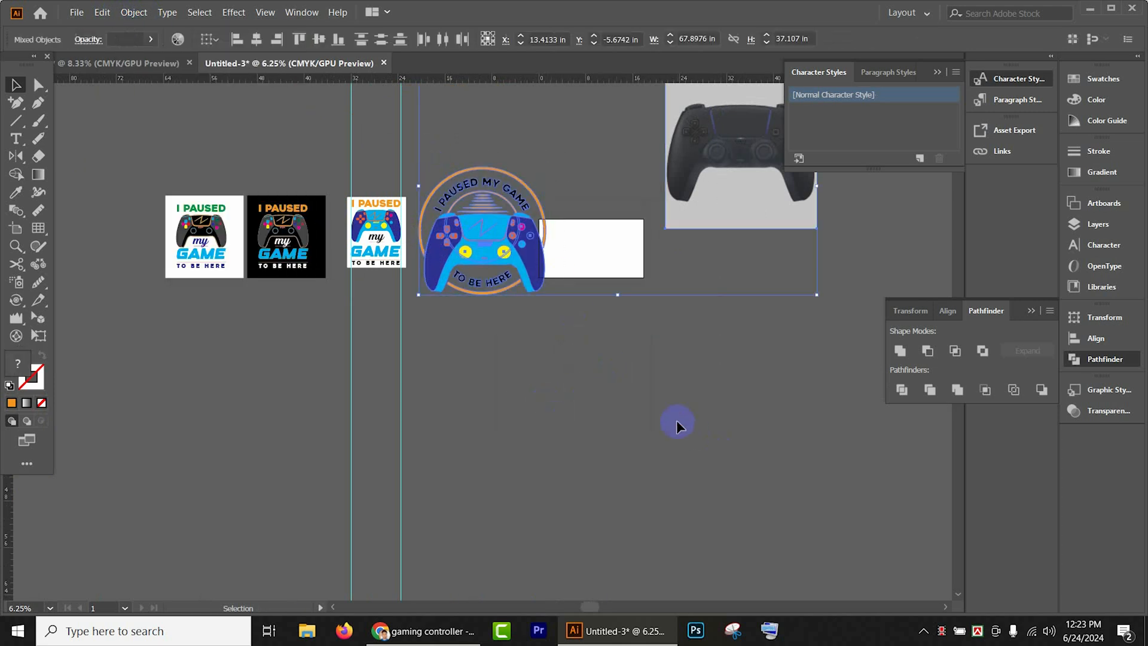
{"action": "left_click", "coordinate": [676, 421]}
{"action": "left_click_drag", "start_coordinate": [433, 154], "coordinate": [598, 407]}
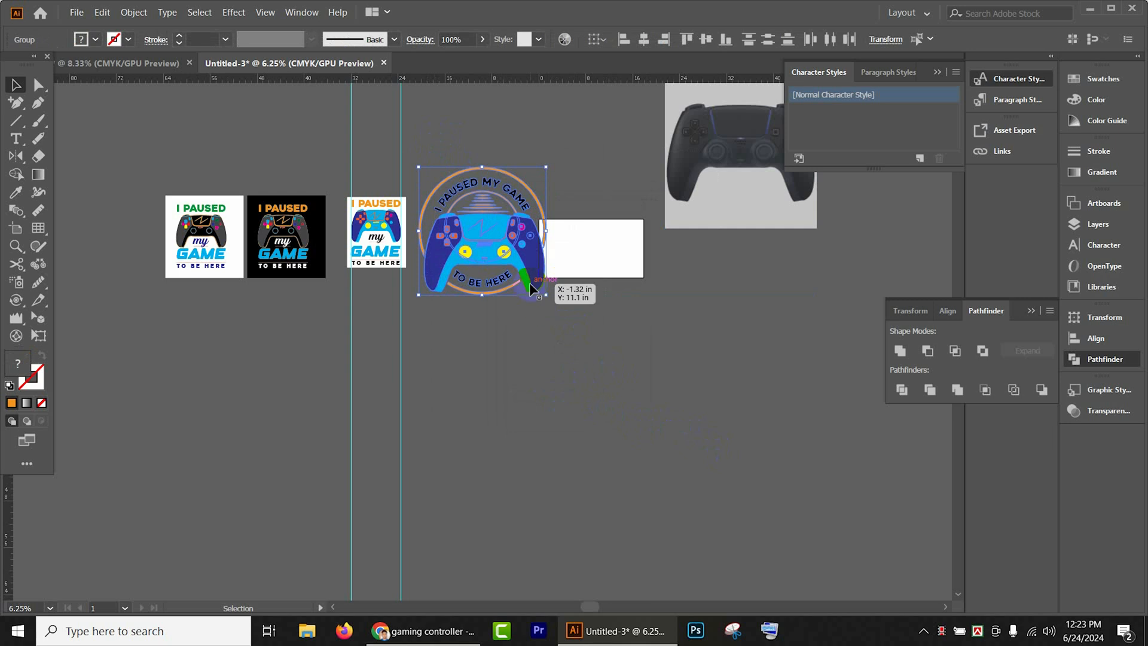
{"action": "left_click_drag", "start_coordinate": [530, 285], "coordinate": [495, 245]}
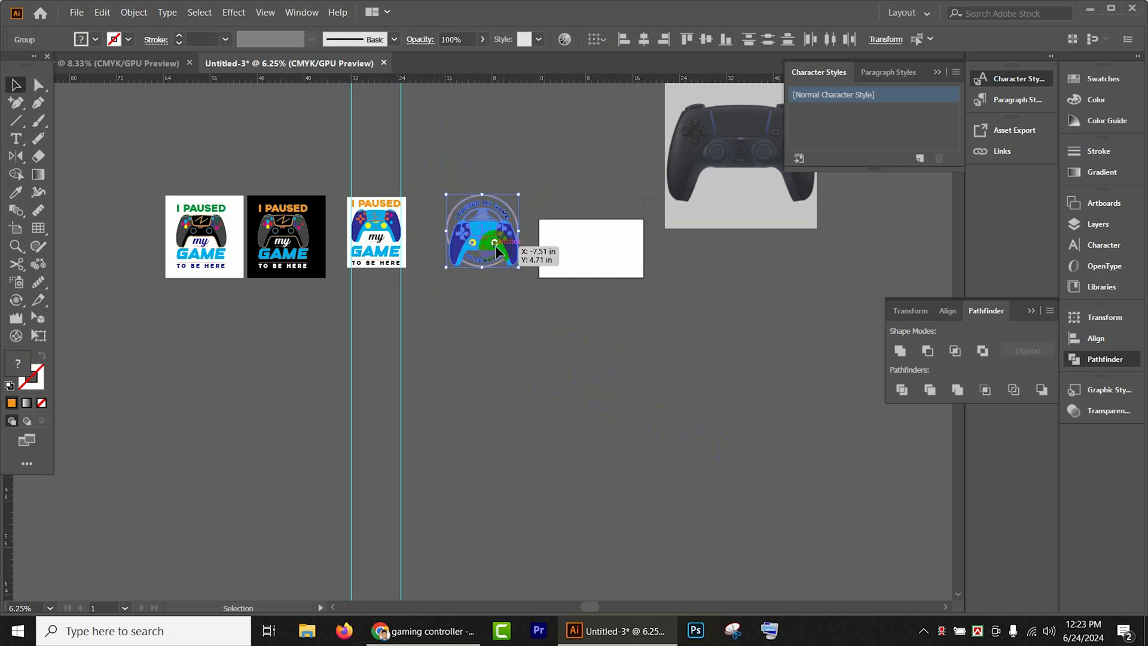
{"action": "scroll", "coordinate": [489, 231], "scroll_direction": "up", "scroll_amount": 4}
{"action": "left_click", "coordinate": [687, 256]}
{"action": "scroll", "coordinate": [619, 307], "scroll_direction": "up", "scroll_amount": 1}
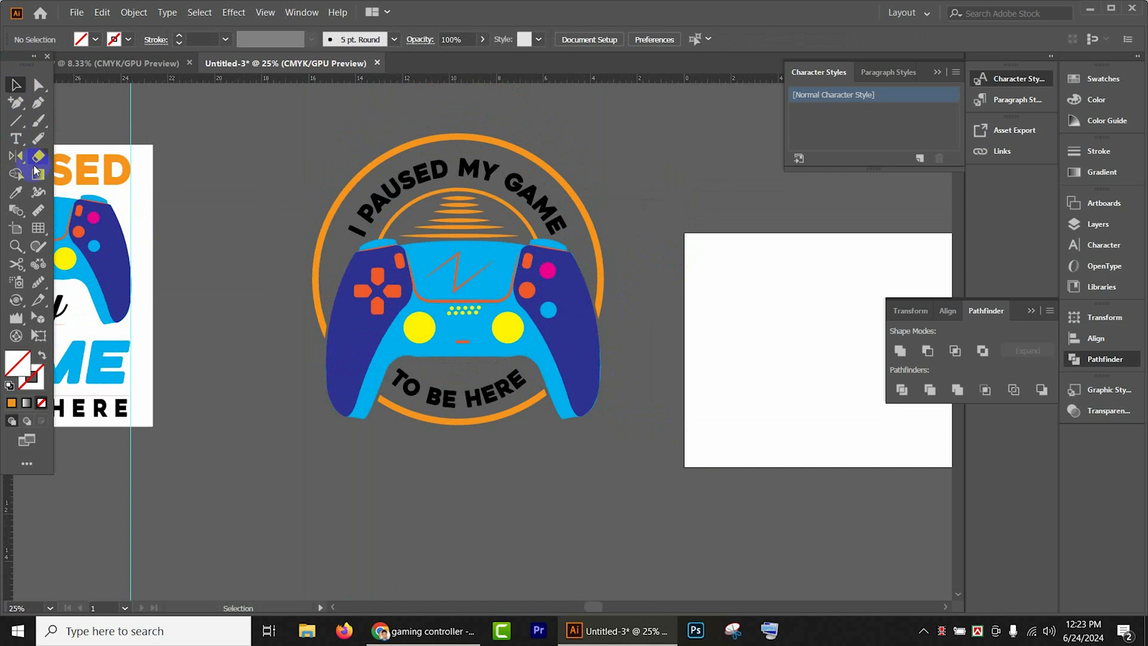
- Draw a rectangle of about 15.72 by 16.28 in around the badge and fill it with black
{"action": "left_click", "coordinate": [18, 121]}
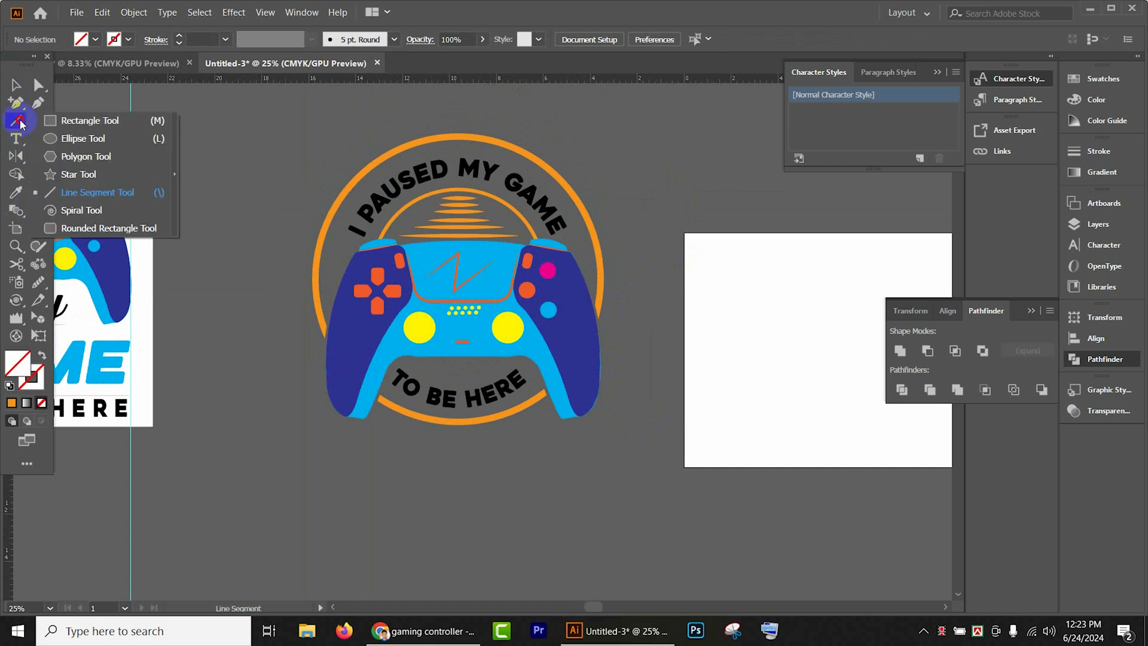
{"action": "left_click_drag", "start_coordinate": [20, 123], "coordinate": [90, 120]}
{"action": "left_click_drag", "start_coordinate": [274, 114], "coordinate": [642, 495]}
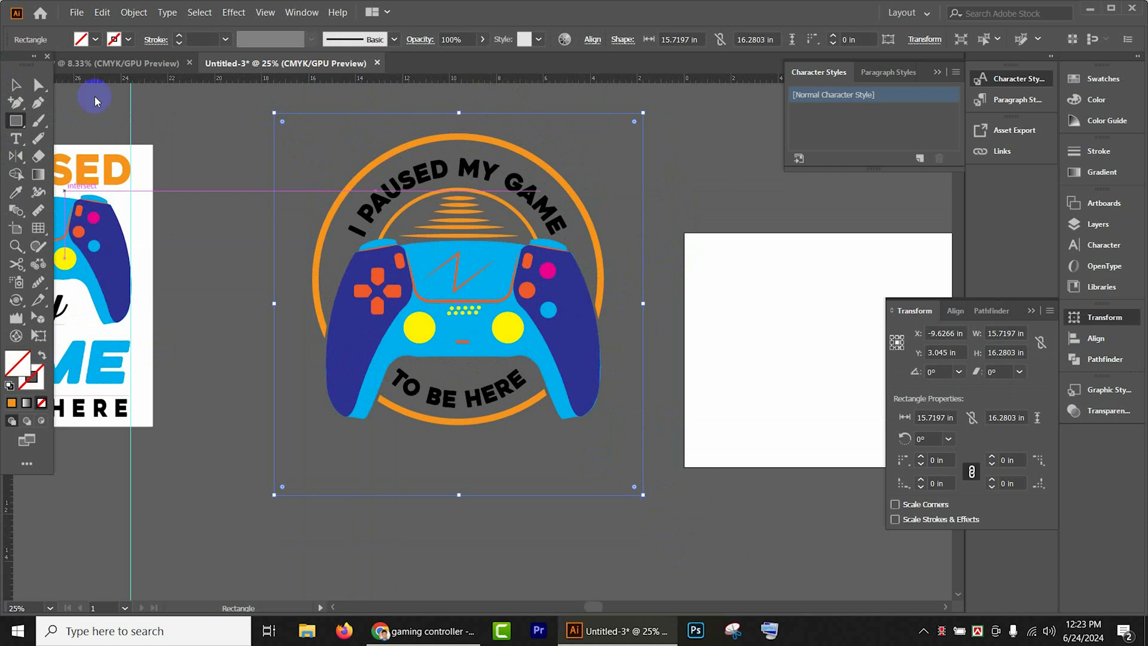
{"action": "left_click", "coordinate": [95, 39]}
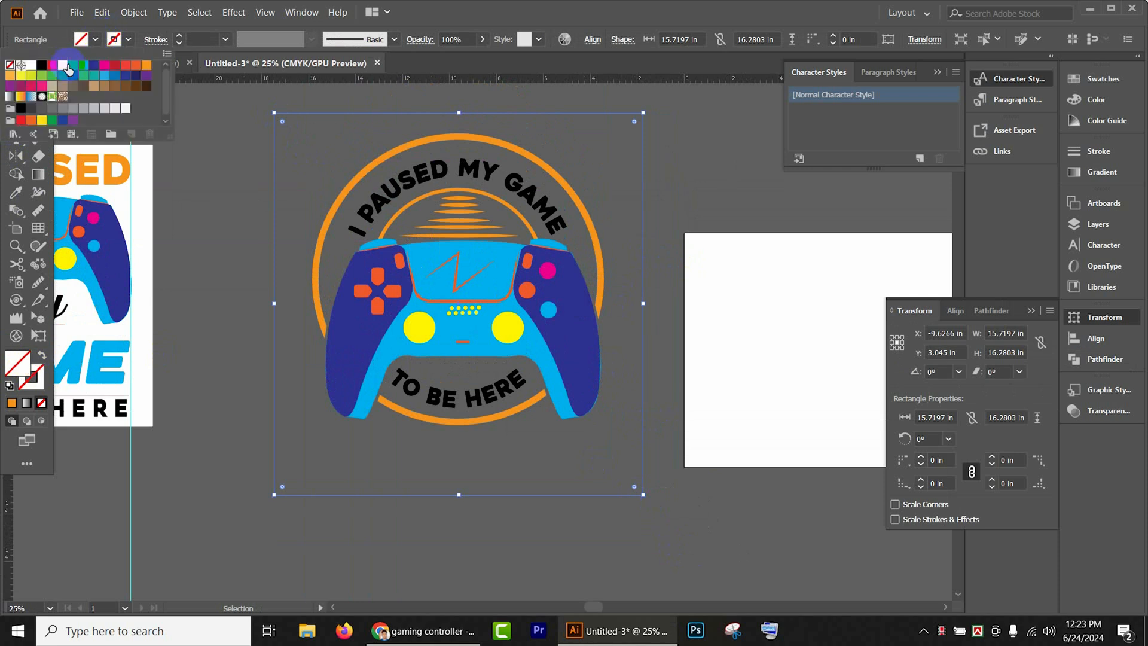
{"action": "left_click", "coordinate": [42, 64]}
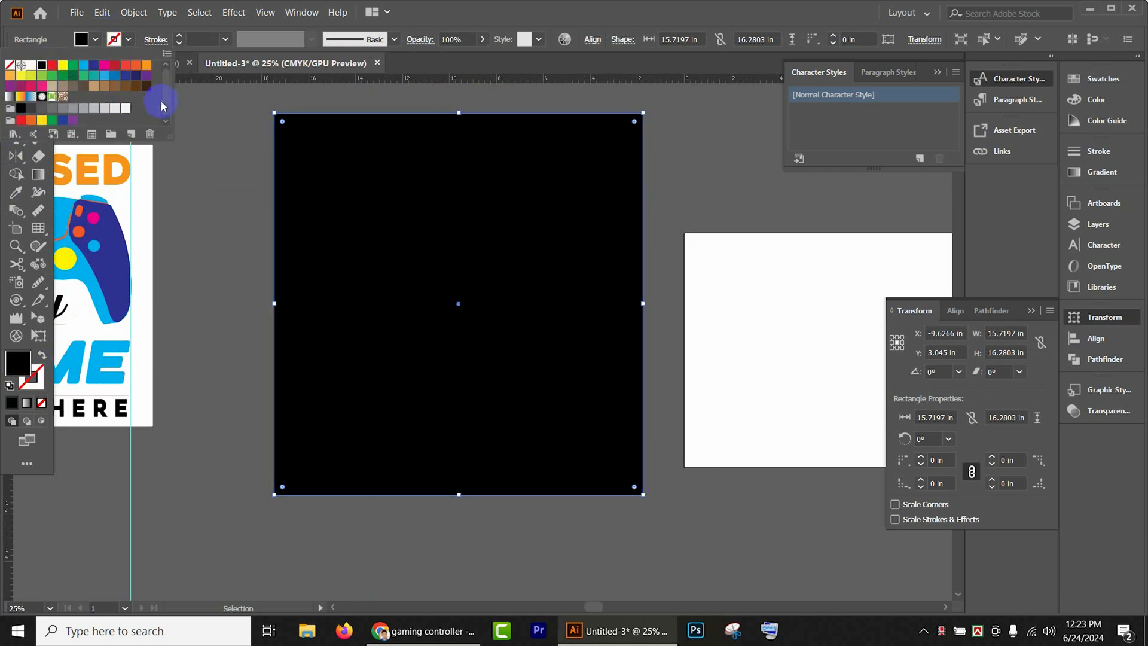
{"action": "left_click", "coordinate": [209, 105]}
- Send the black rectangle to the back, behind the badge artwork
{"action": "double_click", "coordinate": [15, 85]}
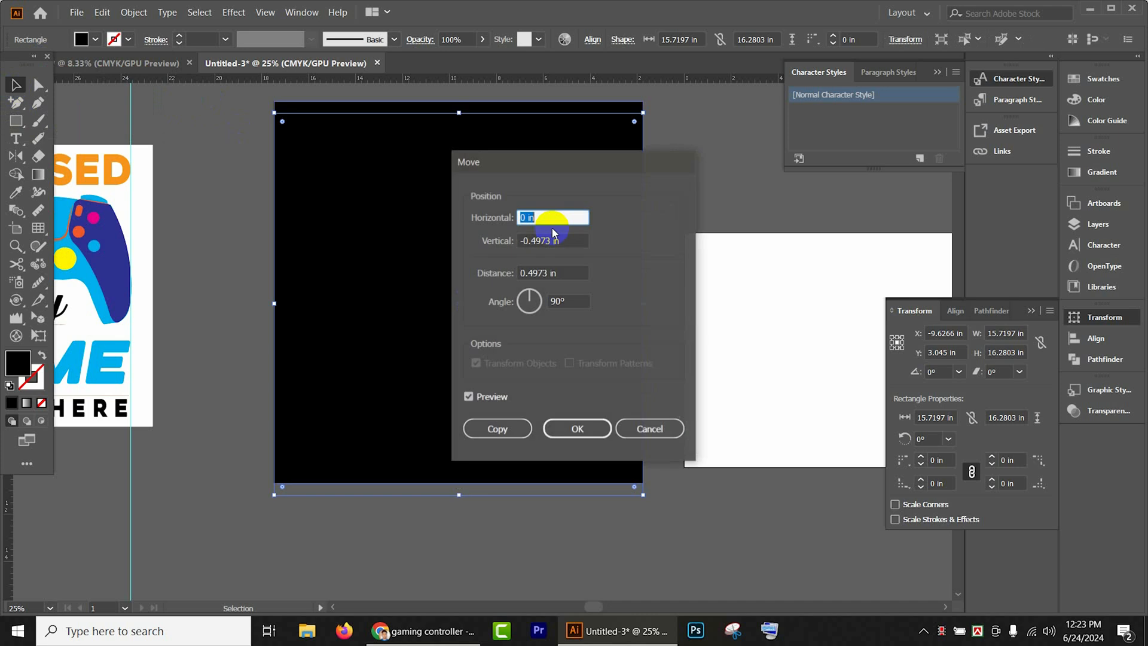
{"action": "left_click", "coordinate": [656, 429]}
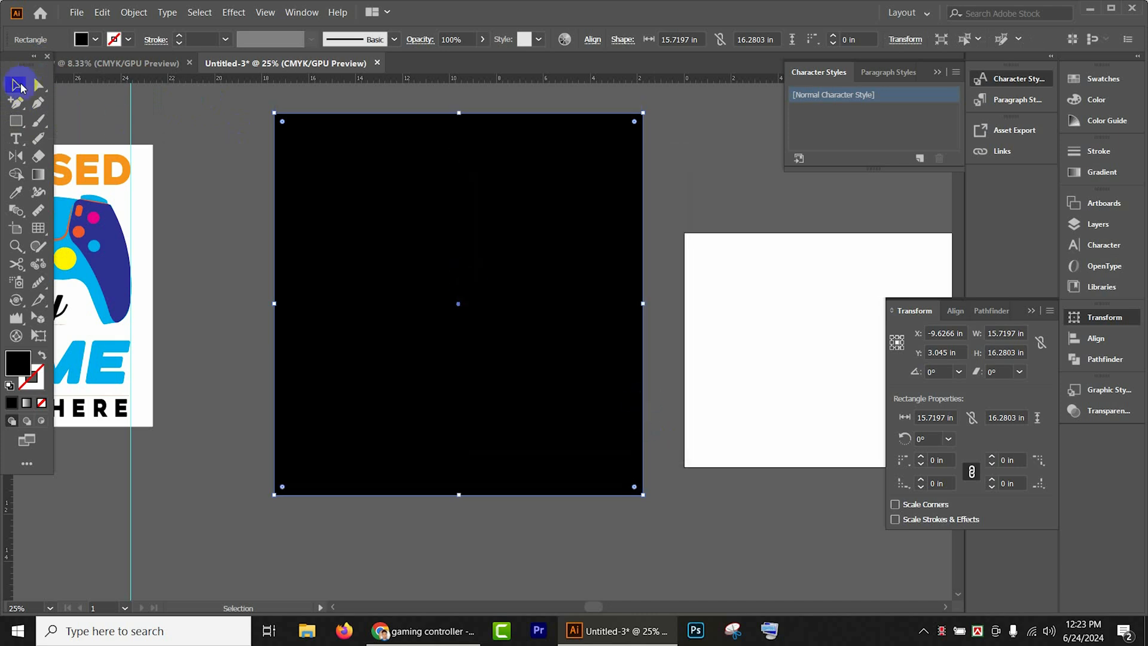
{"action": "key", "text": "ctrl"}
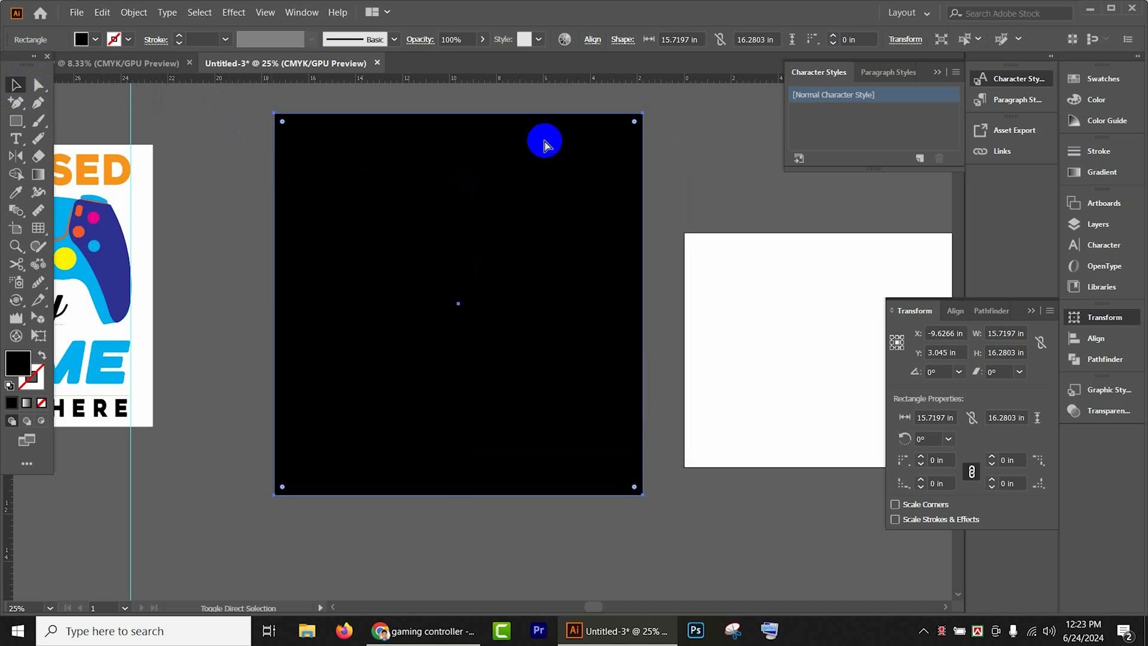
{"action": "key", "text": "ctrl+shift+bracketleft"}
{"action": "left_click", "coordinate": [739, 189]}
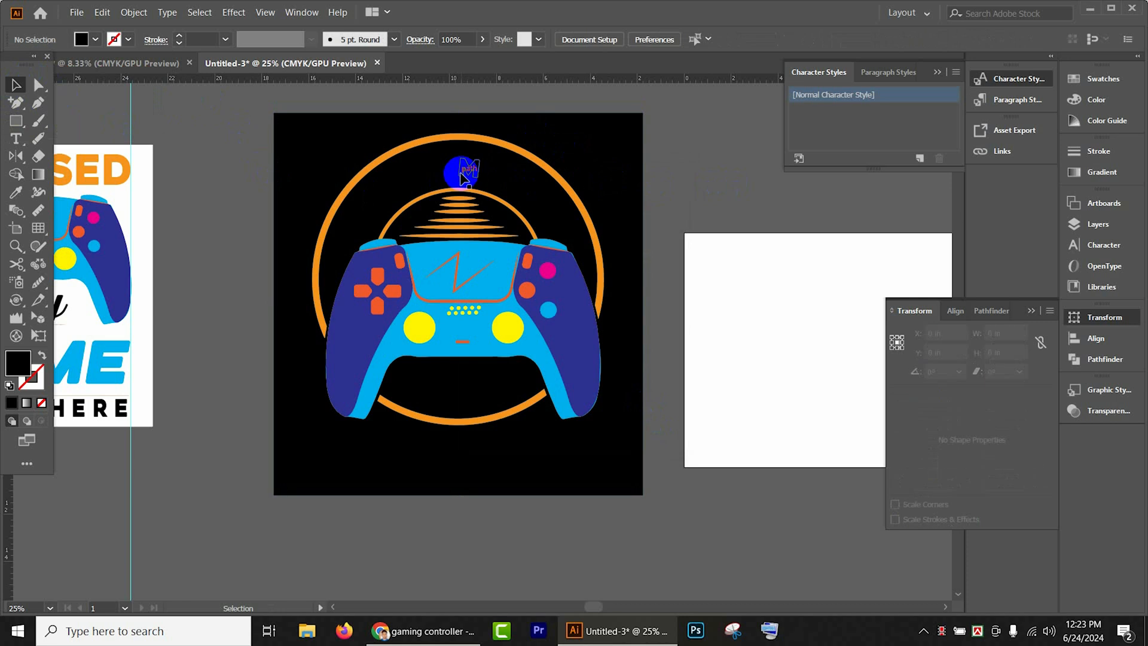
- Recolor the curved "I PAUSED MY GAME" text with the orange sampled from the "PAUSED" lettering of the white poster
{"action": "left_click", "coordinate": [463, 178]}
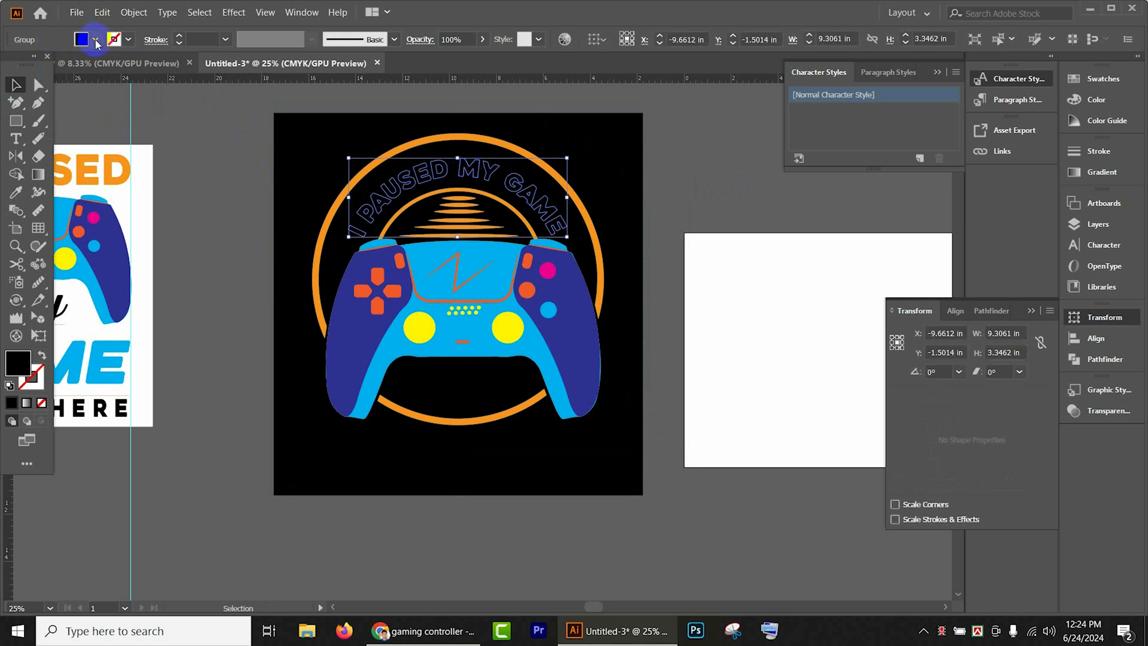
{"action": "key", "text": "i"}
{"action": "left_click", "coordinate": [122, 177]}
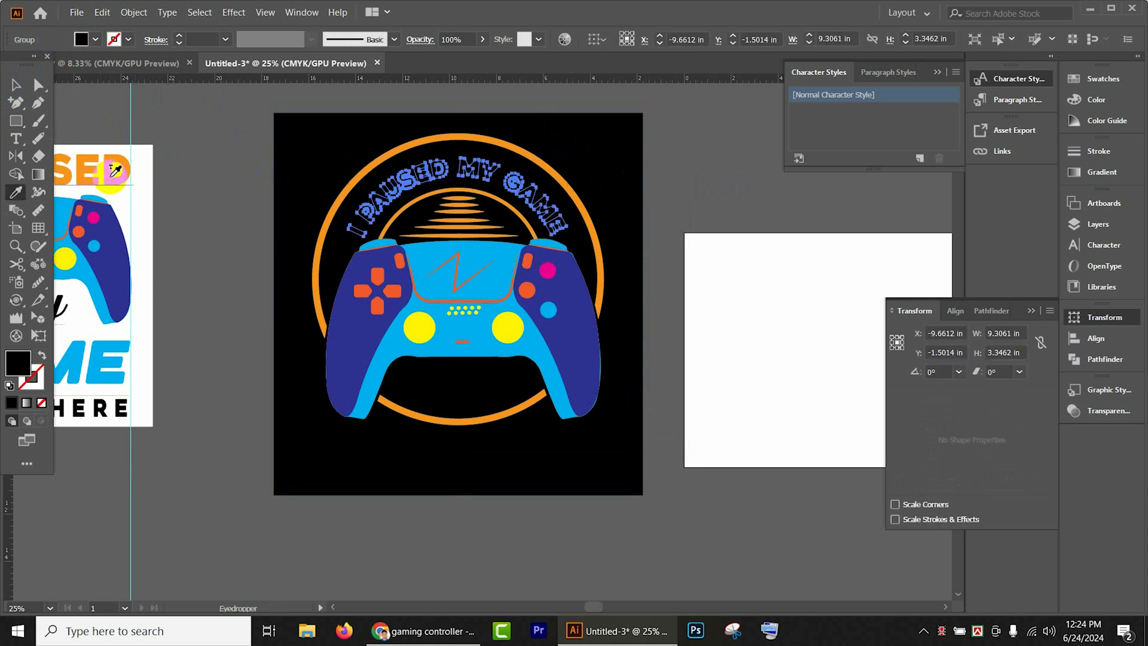
{"action": "left_click", "coordinate": [112, 176]}
{"action": "double_click", "coordinate": [17, 85]}
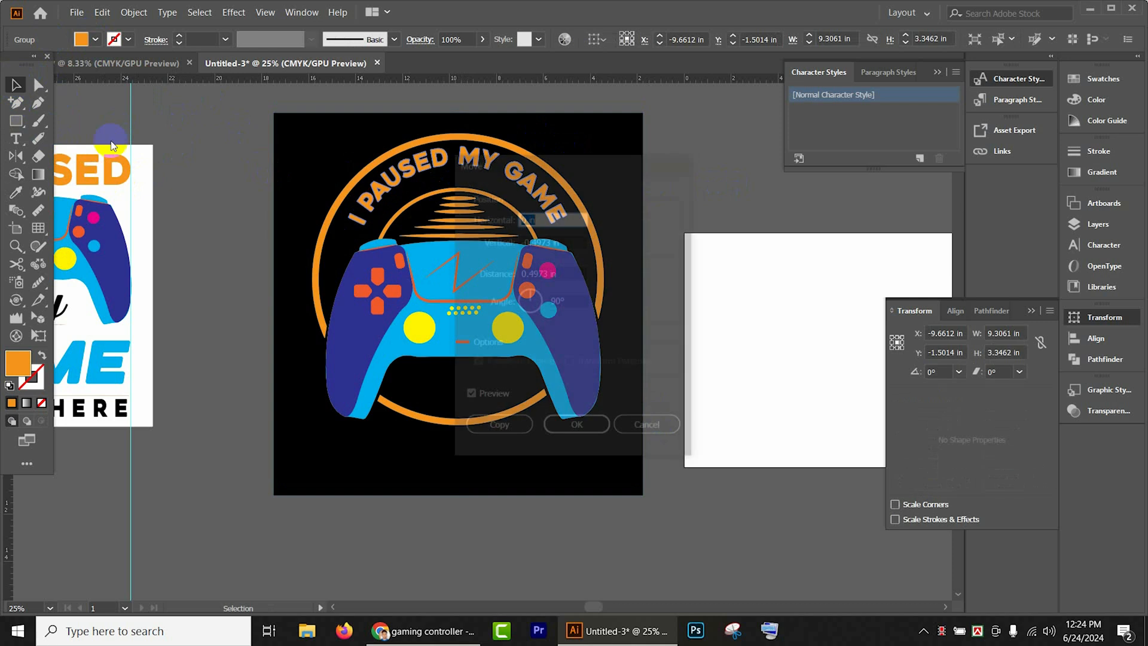
{"action": "left_click", "coordinate": [648, 428]}
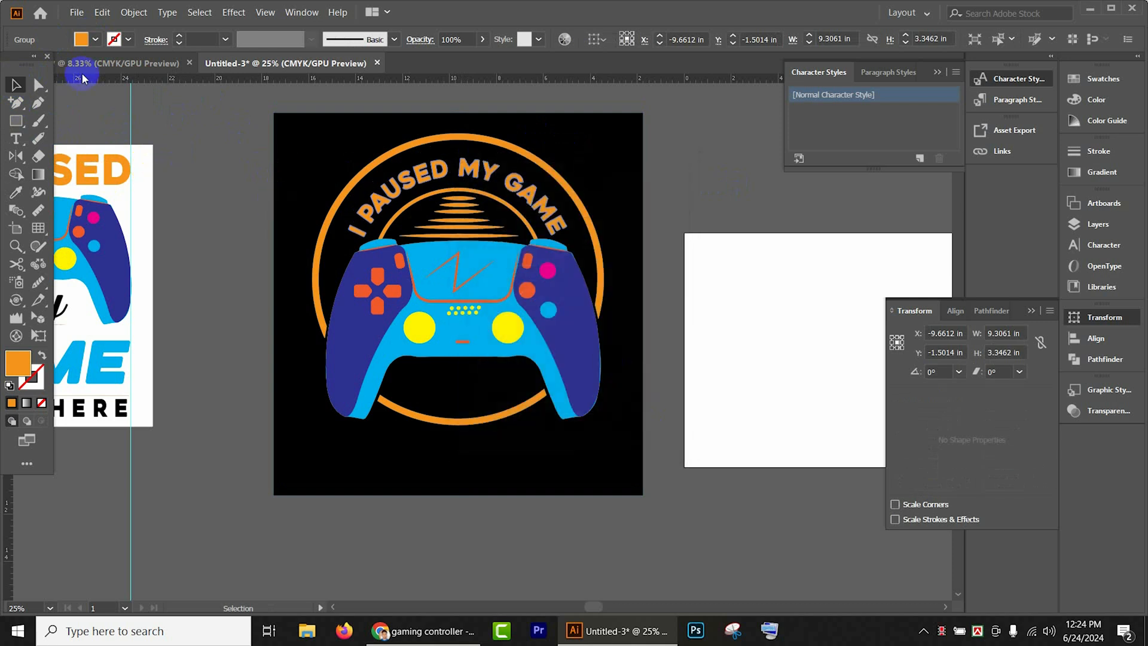
{"action": "left_click", "coordinate": [233, 144]}
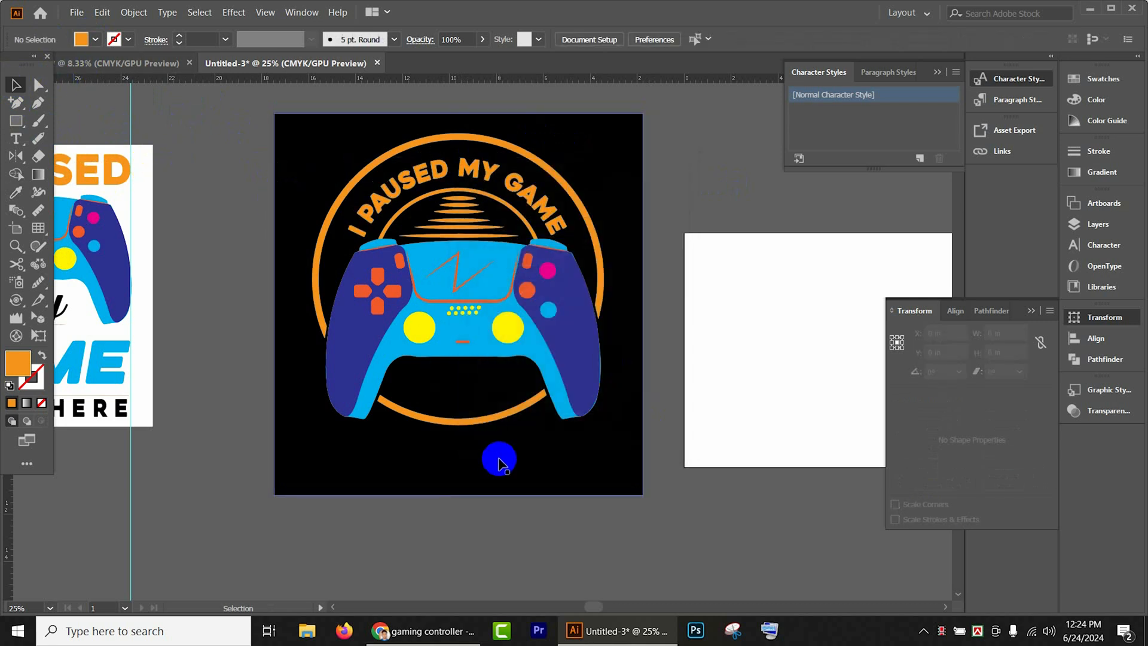
- Fill the curved "TO BE HERE" text on the badge with white
{"action": "left_click", "coordinate": [472, 395]}
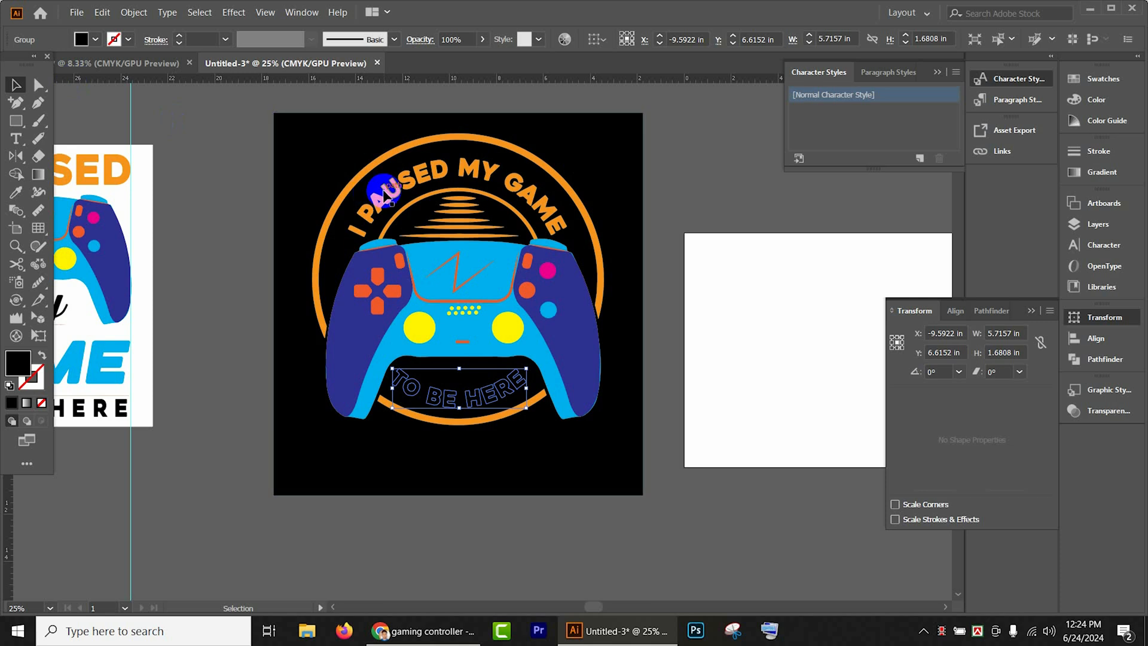
{"action": "left_click", "coordinate": [97, 40]}
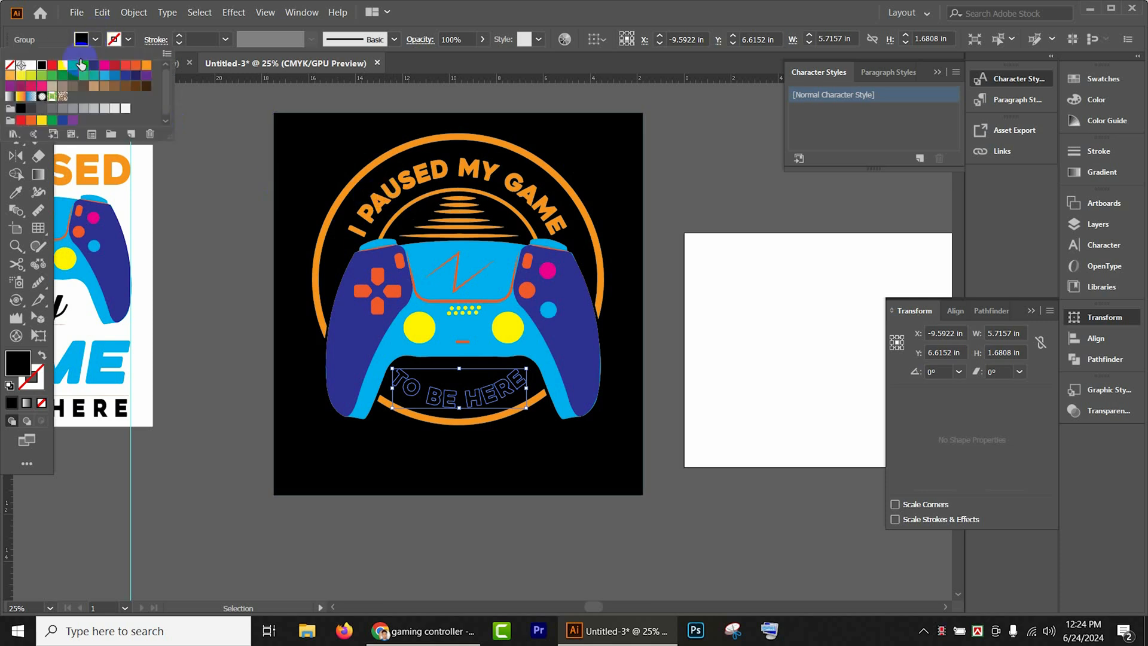
{"action": "left_click", "coordinate": [33, 67]}
{"action": "left_click", "coordinate": [688, 198]}
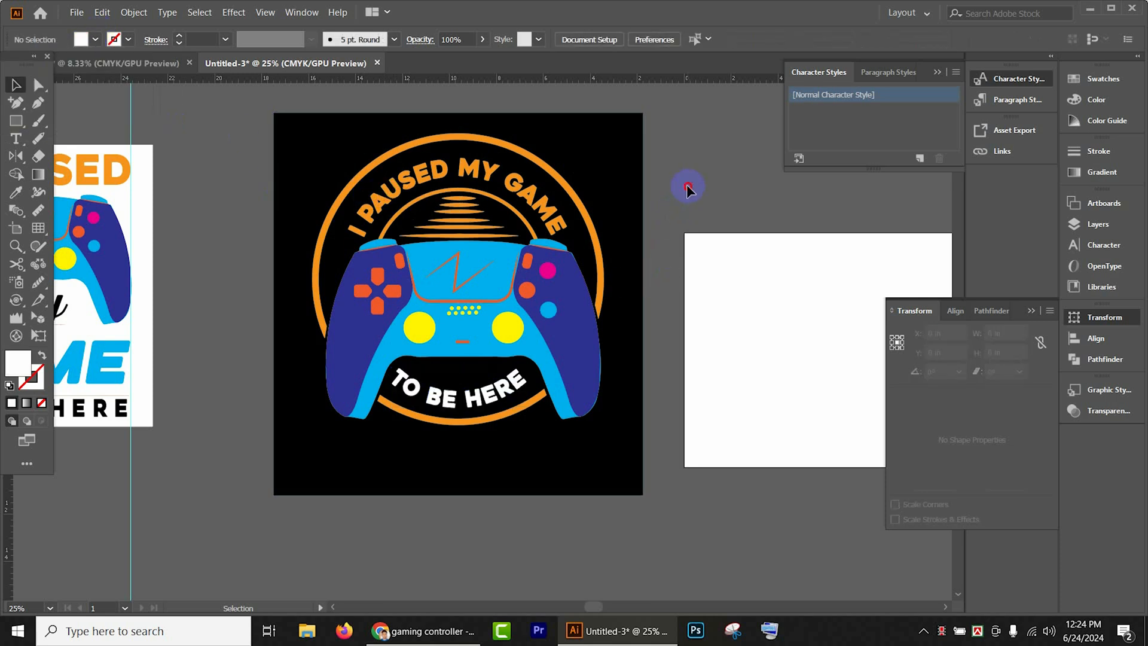
- Ungroup the badge's controller and fill its light blue body with black
{"action": "scroll", "coordinate": [690, 245], "scroll_direction": "down", "scroll_amount": 3}
{"action": "scroll", "coordinate": [643, 293], "scroll_direction": "down", "scroll_amount": 3}
{"action": "scroll", "coordinate": [529, 370], "scroll_direction": "up", "scroll_amount": 5}
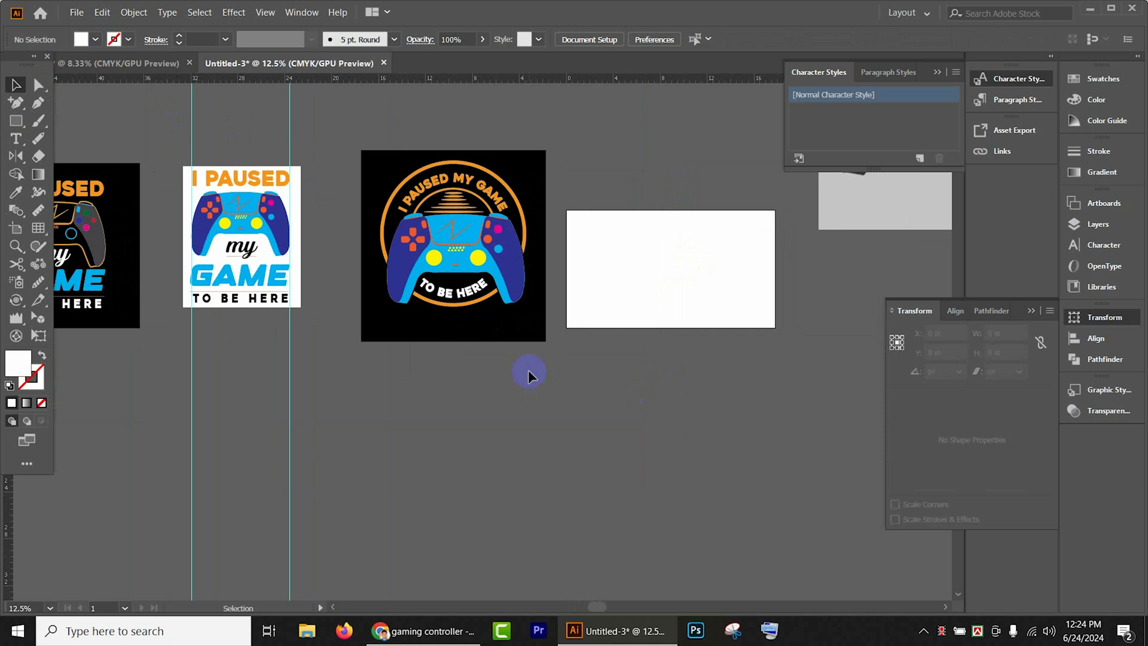
{"action": "left_click", "coordinate": [504, 296]}
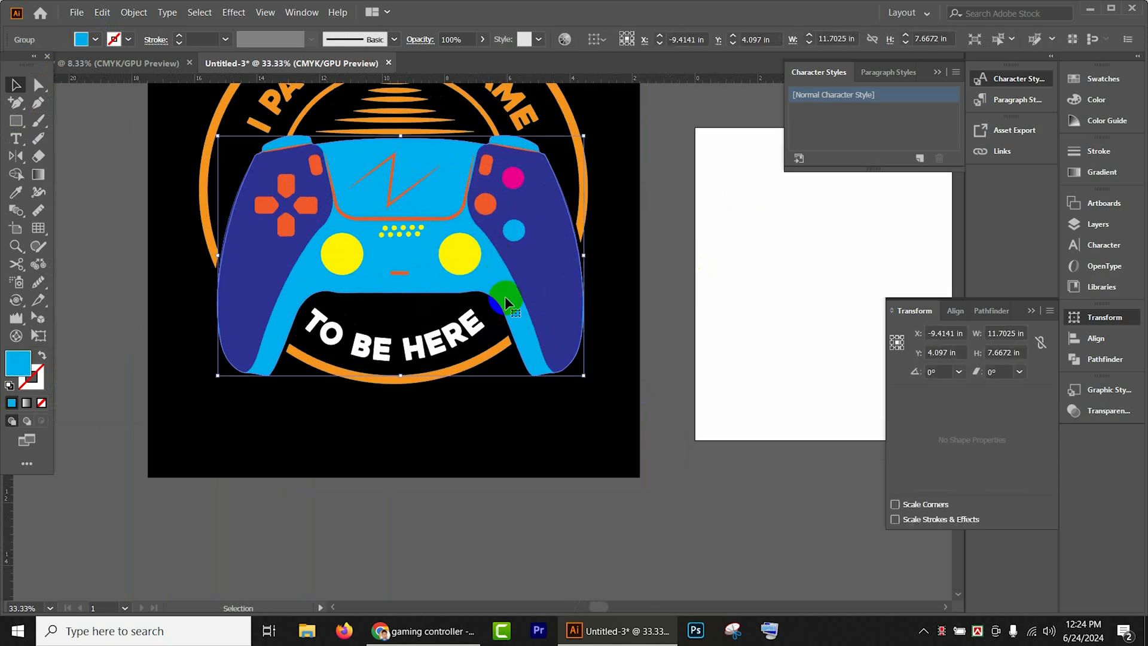
{"action": "right_click", "coordinate": [505, 298]}
{"action": "left_click", "coordinate": [539, 407]}
{"action": "left_click", "coordinate": [595, 511]}
{"action": "left_click", "coordinate": [486, 274]}
{"action": "left_click", "coordinate": [95, 39]}
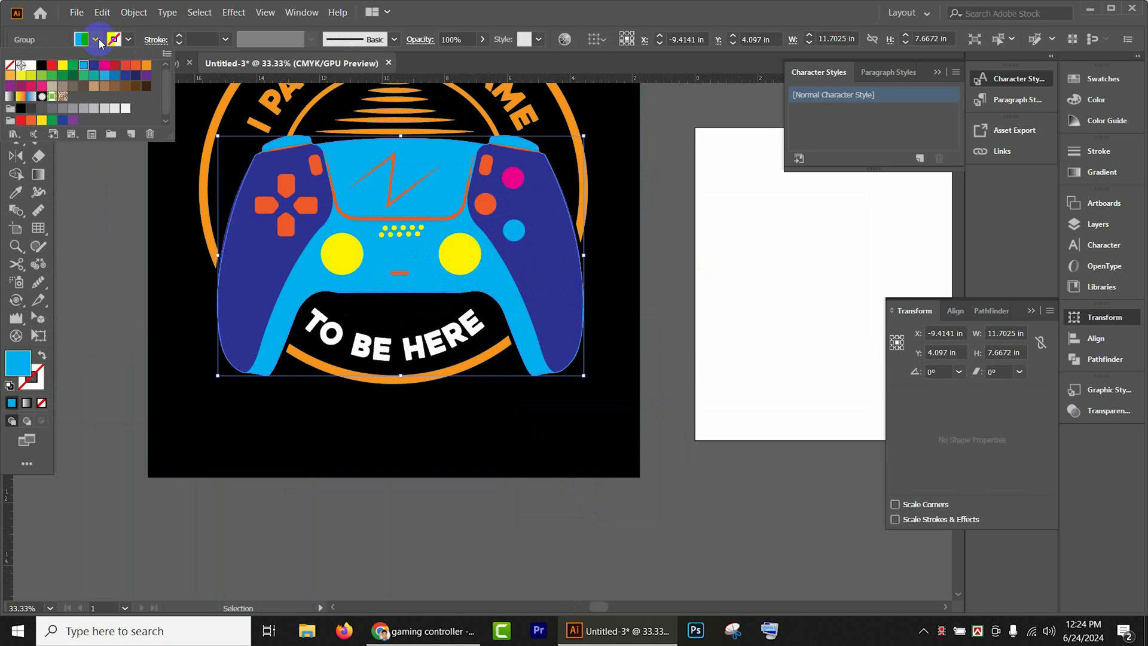
{"action": "double_click", "coordinate": [41, 65]}
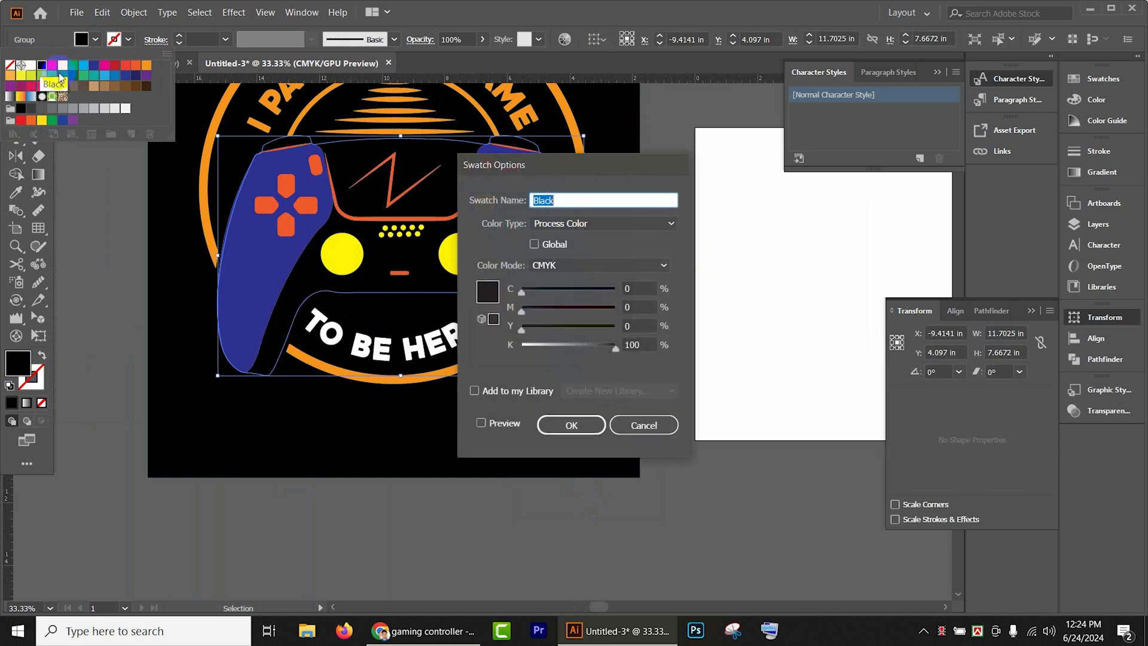
{"action": "left_click", "coordinate": [564, 425]}
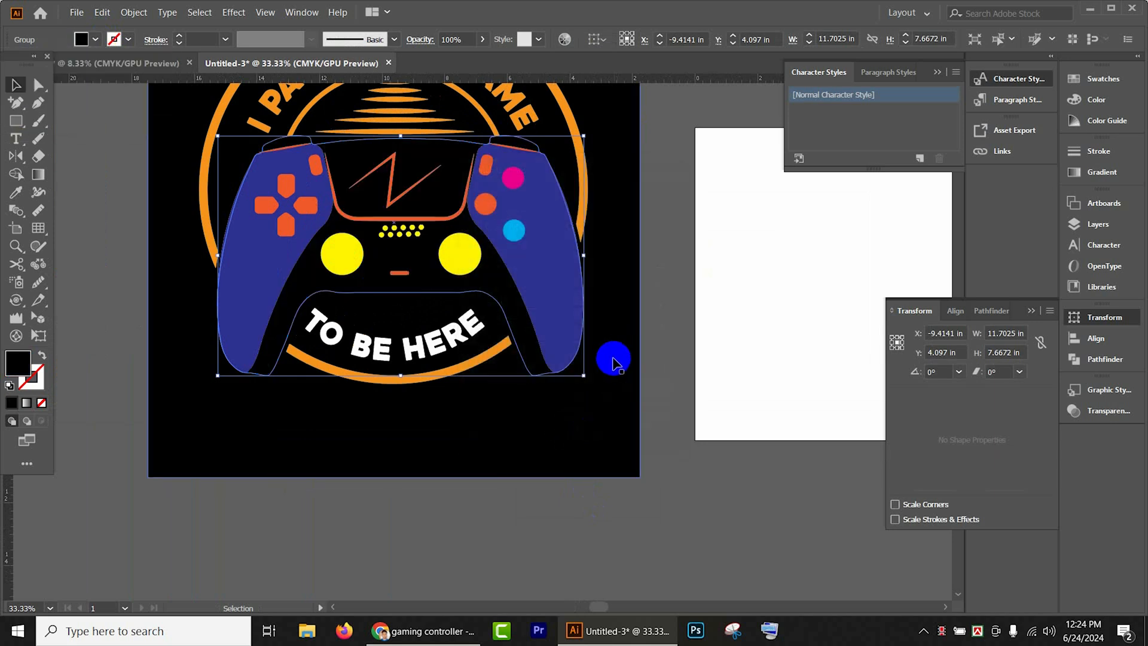
- Give the black controller body an orange stroke with a weight of 12 pt
{"action": "scroll", "coordinate": [598, 343], "scroll_direction": "up", "scroll_amount": 1}
{"action": "left_click", "coordinate": [129, 40]}
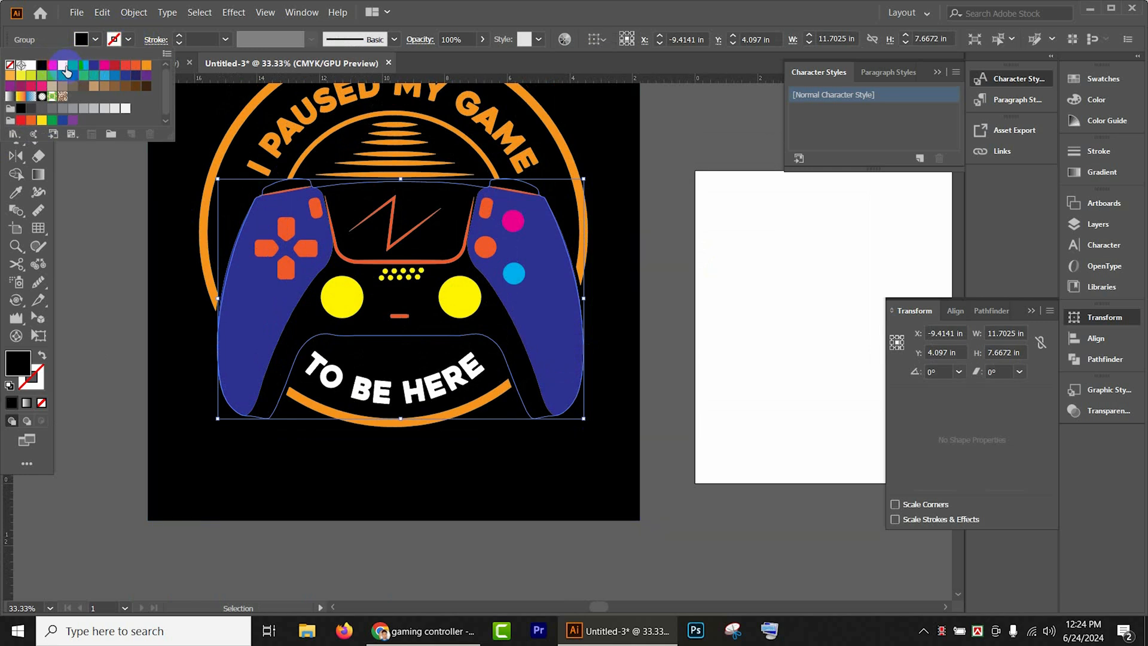
{"action": "left_click", "coordinate": [148, 72]}
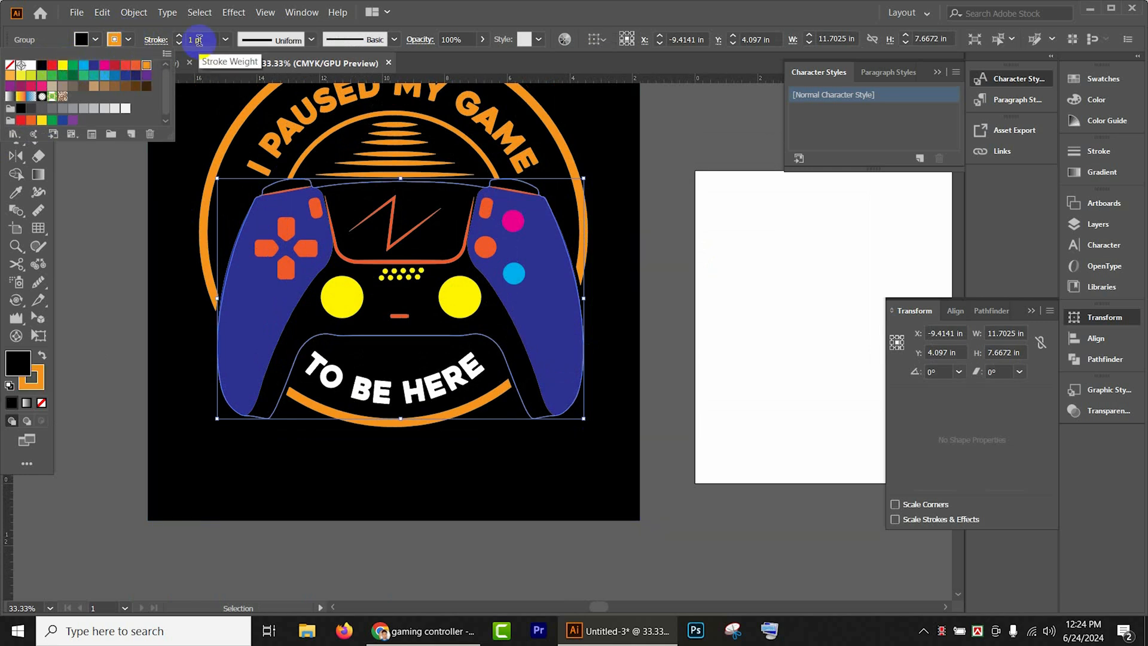
{"action": "left_click", "coordinate": [179, 37]}
{"action": "left_click", "coordinate": [179, 37]}
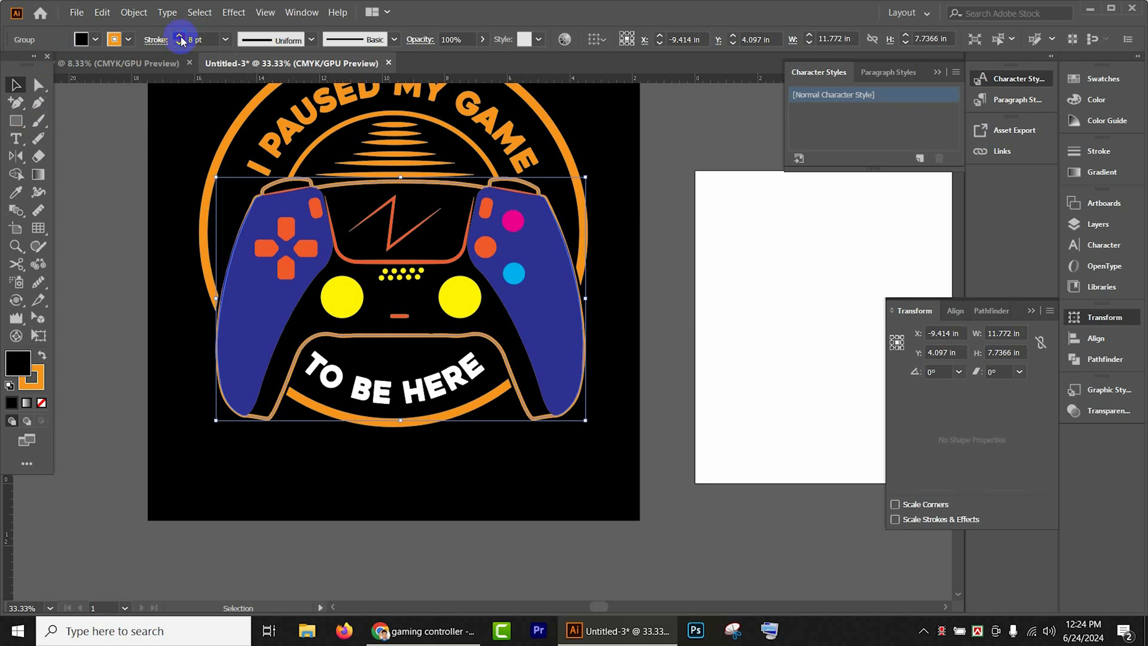
{"action": "left_click", "coordinate": [179, 37]}
{"action": "left_click", "coordinate": [180, 37]}
{"action": "left_click", "coordinate": [179, 37]}
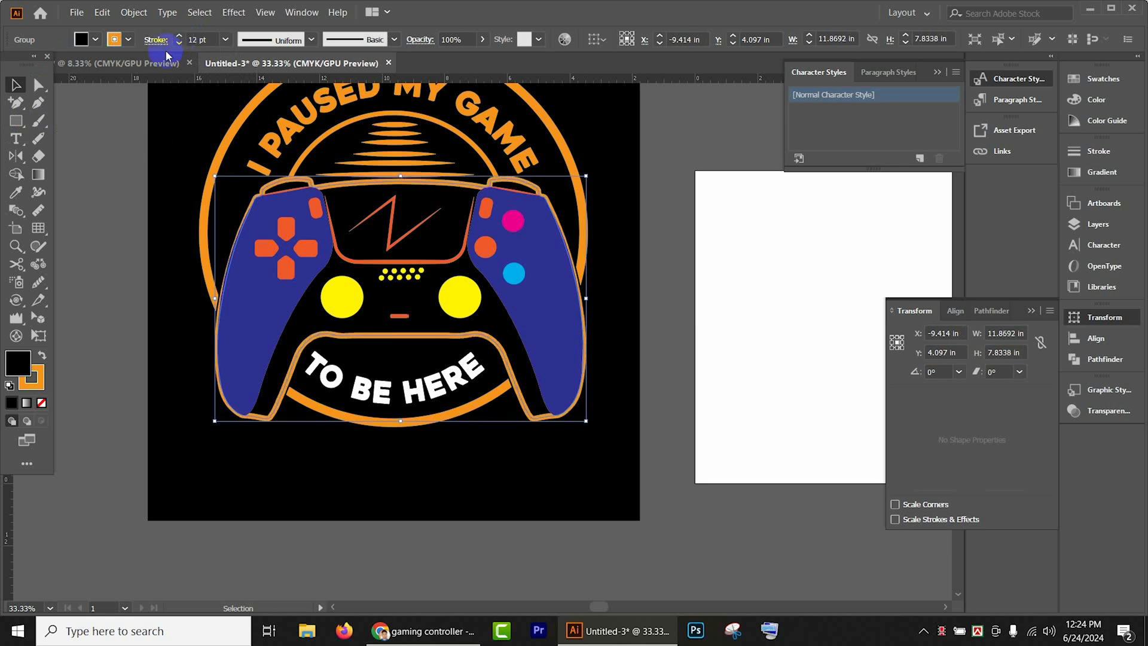
{"action": "left_click", "coordinate": [83, 204]}
- Ungroup the remaining controller parts that hold the grips and buttons
{"action": "left_click", "coordinate": [254, 329]}
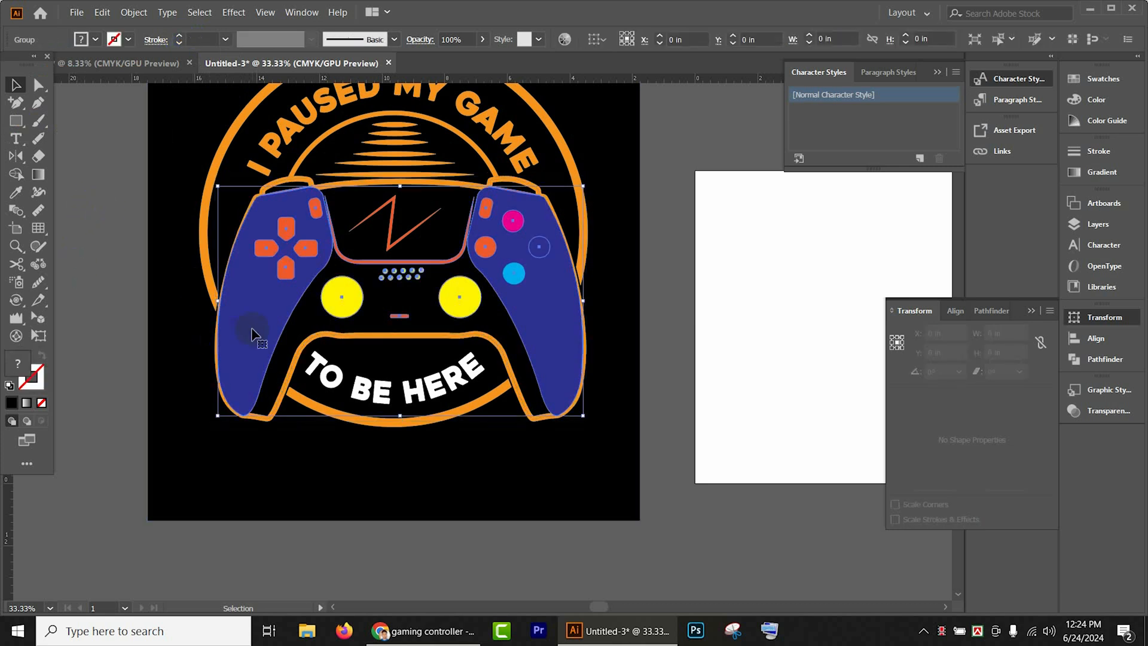
{"action": "right_click", "coordinate": [536, 306]}
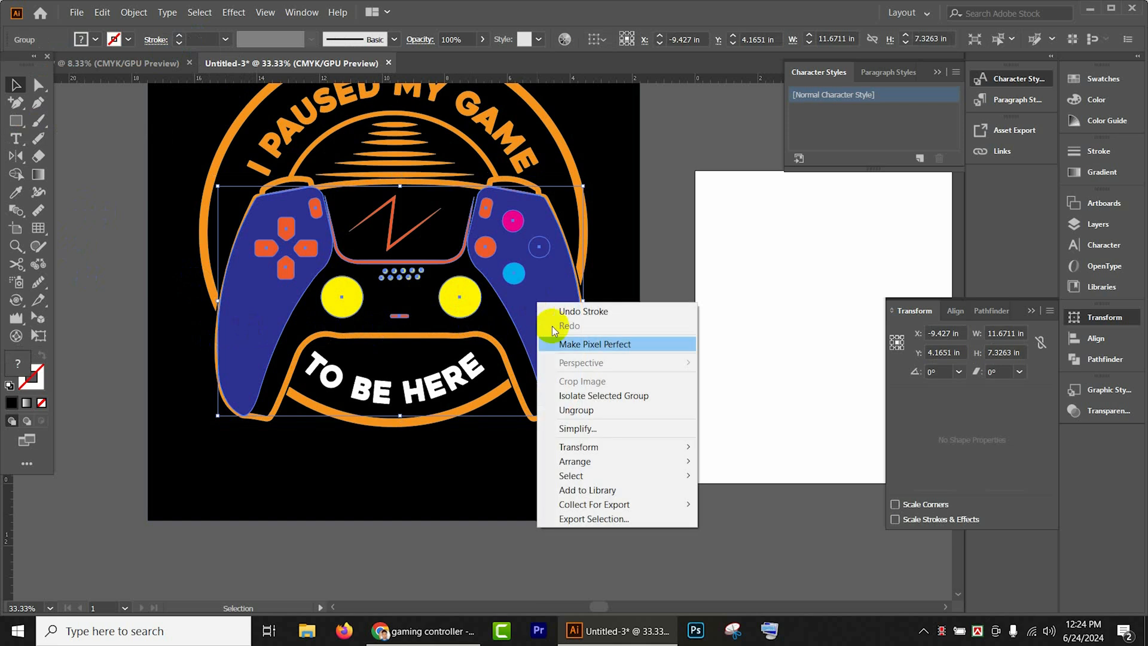
{"action": "left_click", "coordinate": [589, 533]}
- Fill both dark blue controller grips with gray, setting C, M and Y to 0% and K to 78%
{"action": "left_click", "coordinate": [540, 350]}
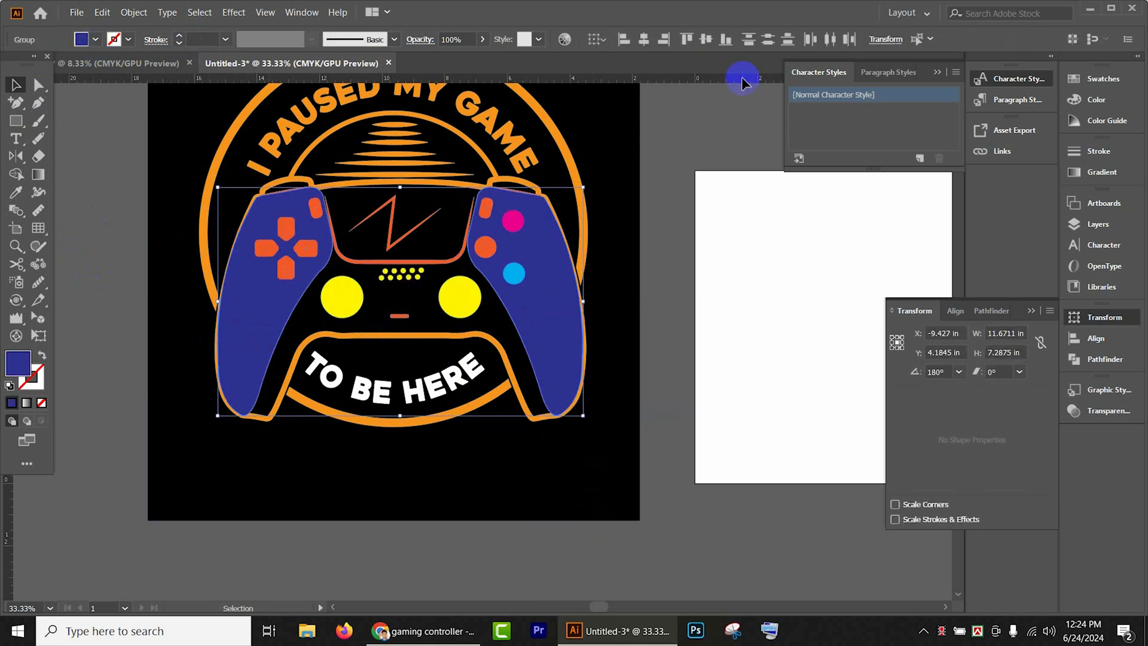
{"action": "key", "text": "F6"}
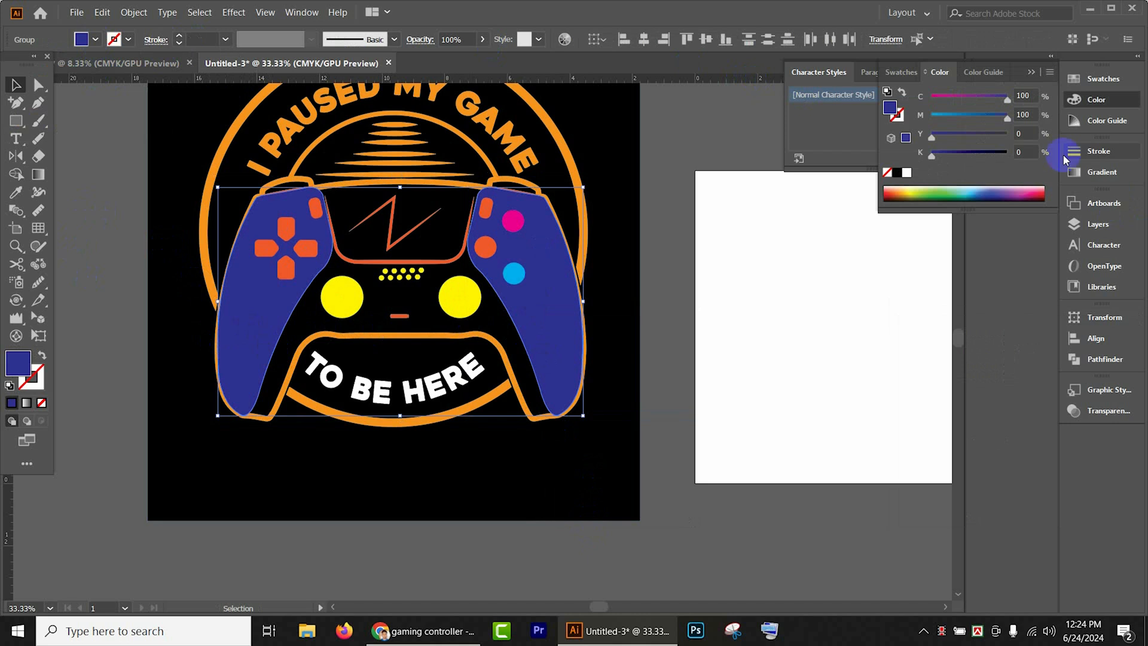
{"action": "left_click_drag", "start_coordinate": [1007, 120], "coordinate": [918, 115]}
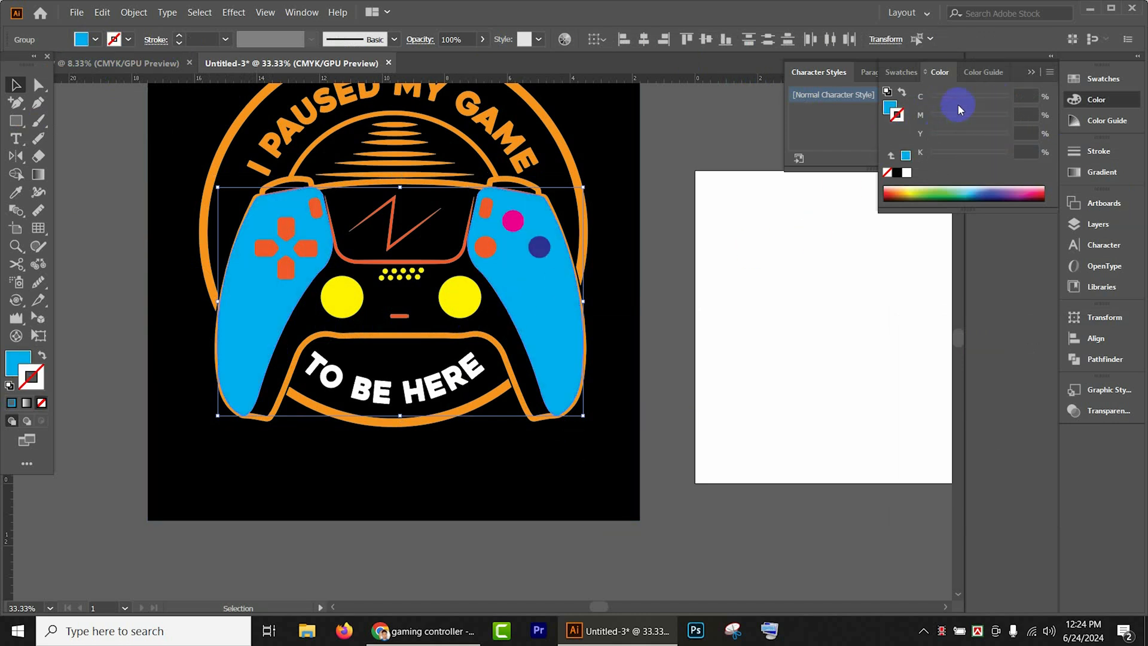
{"action": "left_click", "coordinate": [17, 361]}
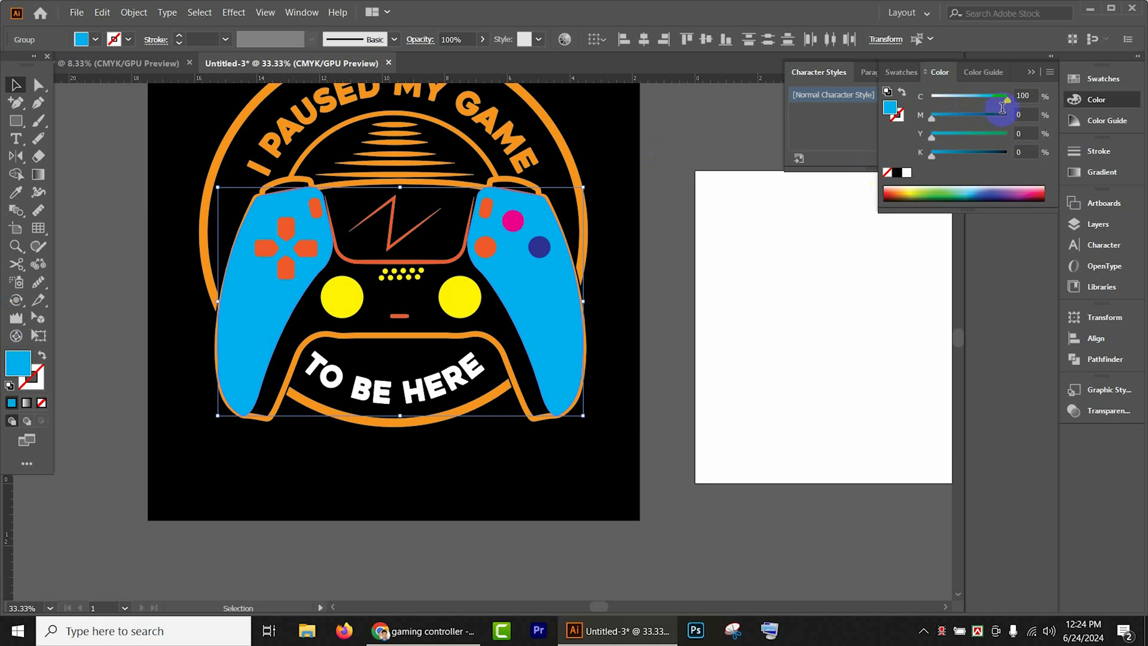
{"action": "left_click_drag", "start_coordinate": [1005, 102], "coordinate": [929, 105]}
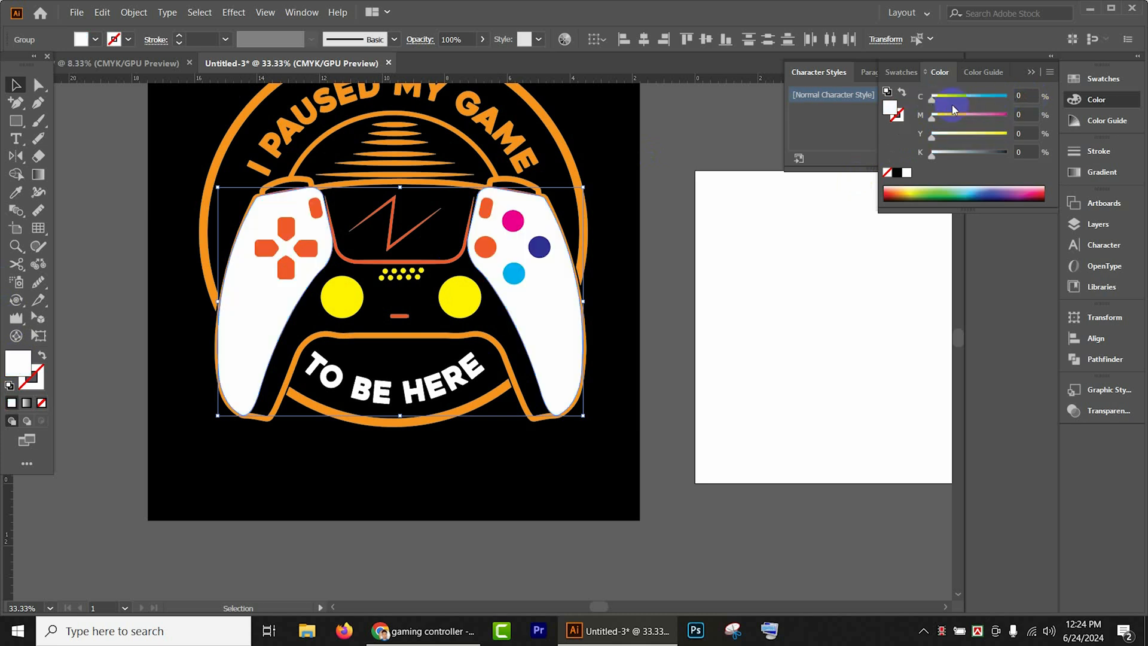
{"action": "left_click_drag", "start_coordinate": [1005, 153], "coordinate": [991, 153]}
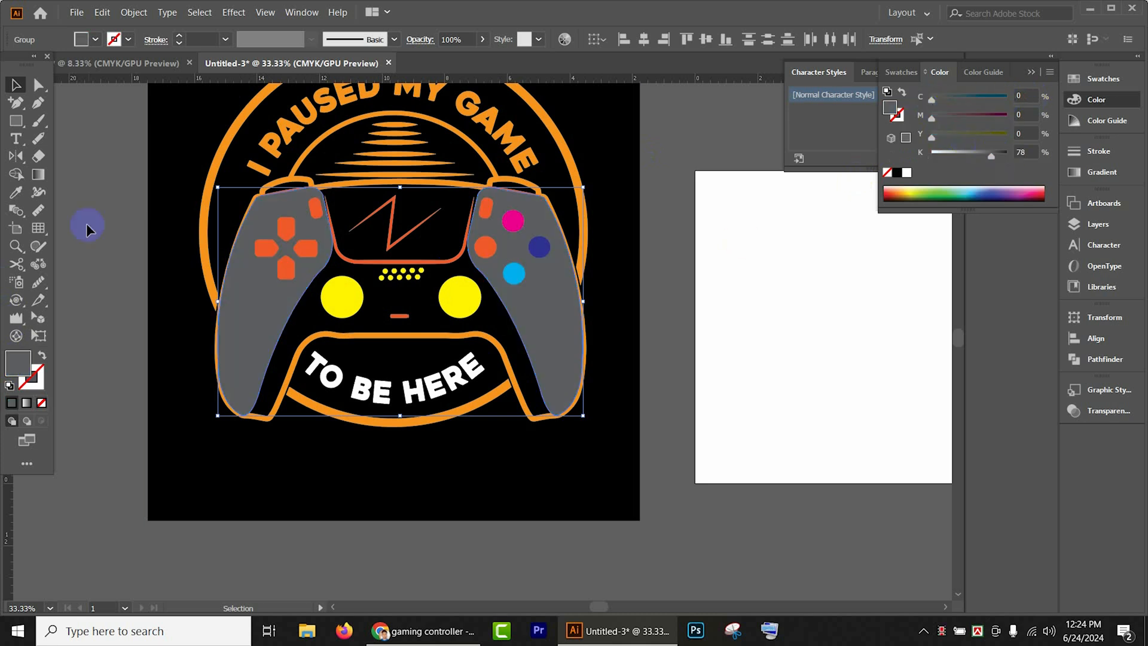
{"action": "left_click", "coordinate": [15, 85]}
{"action": "left_click", "coordinate": [57, 163]}
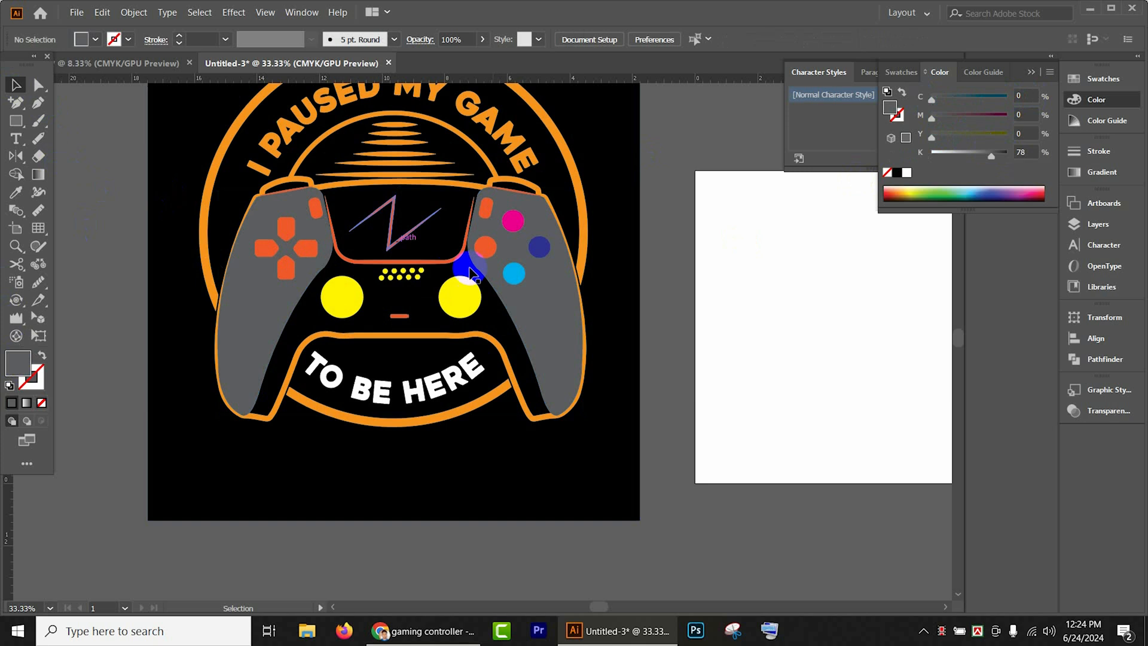
{"action": "scroll", "coordinate": [622, 354], "scroll_direction": "down", "scroll_amount": 3}
{"action": "scroll", "coordinate": [377, 297], "scroll_direction": "down", "scroll_amount": 3}
{"action": "left_click_drag", "start_coordinate": [530, 370], "coordinate": [550, 418]}
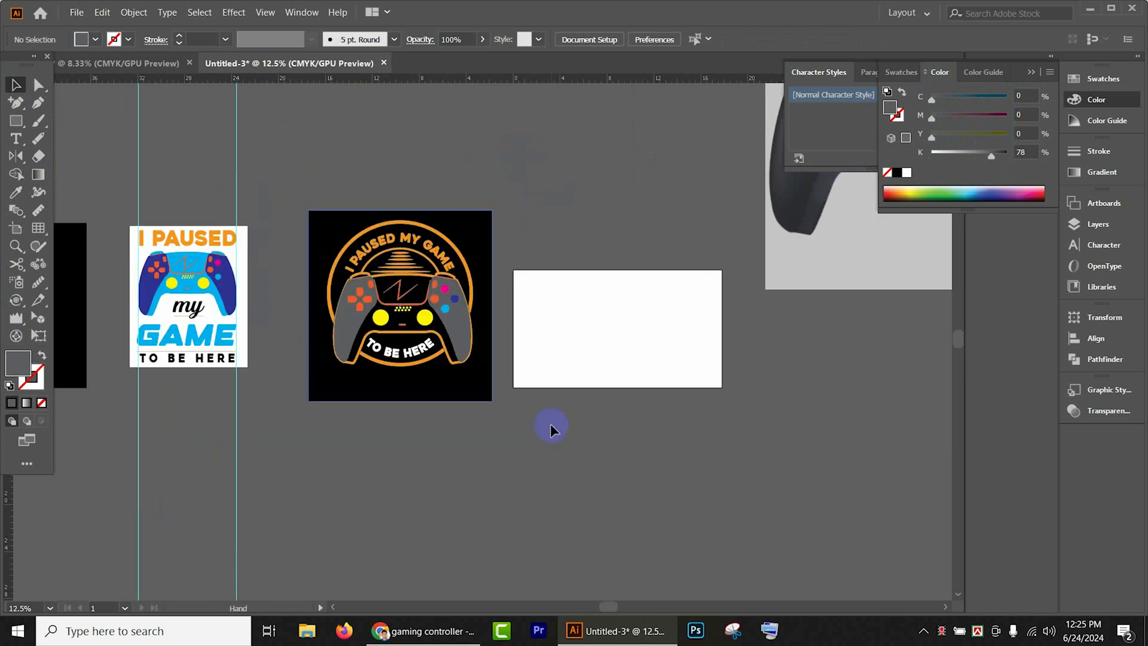
{"action": "scroll", "coordinate": [491, 302], "scroll_direction": "up", "scroll_amount": 2}
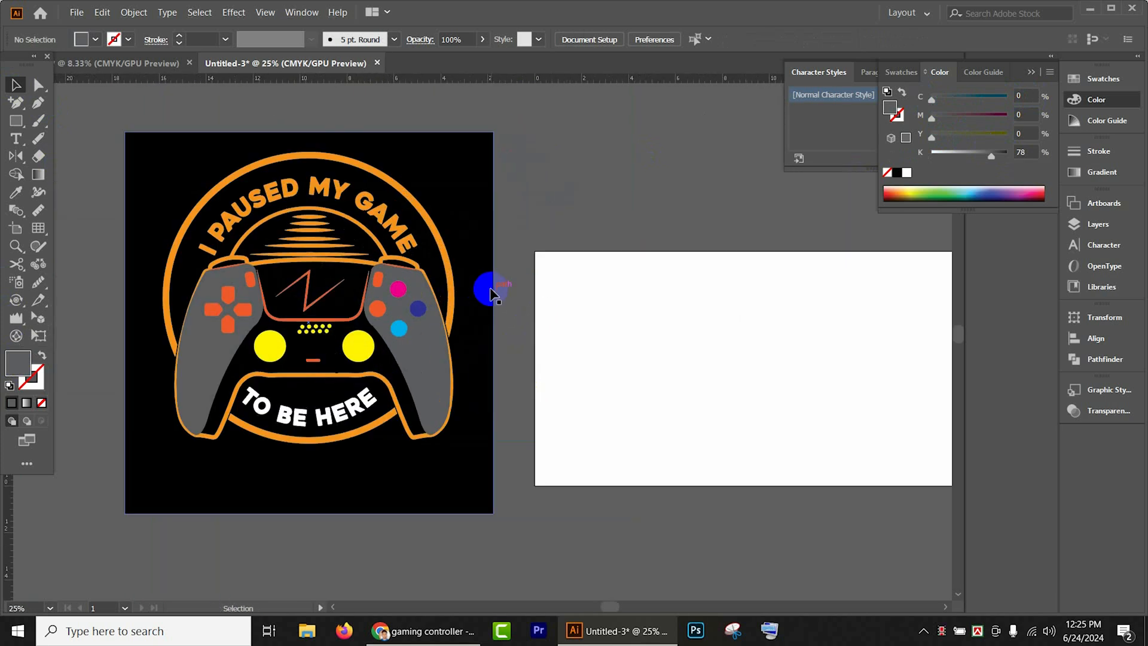